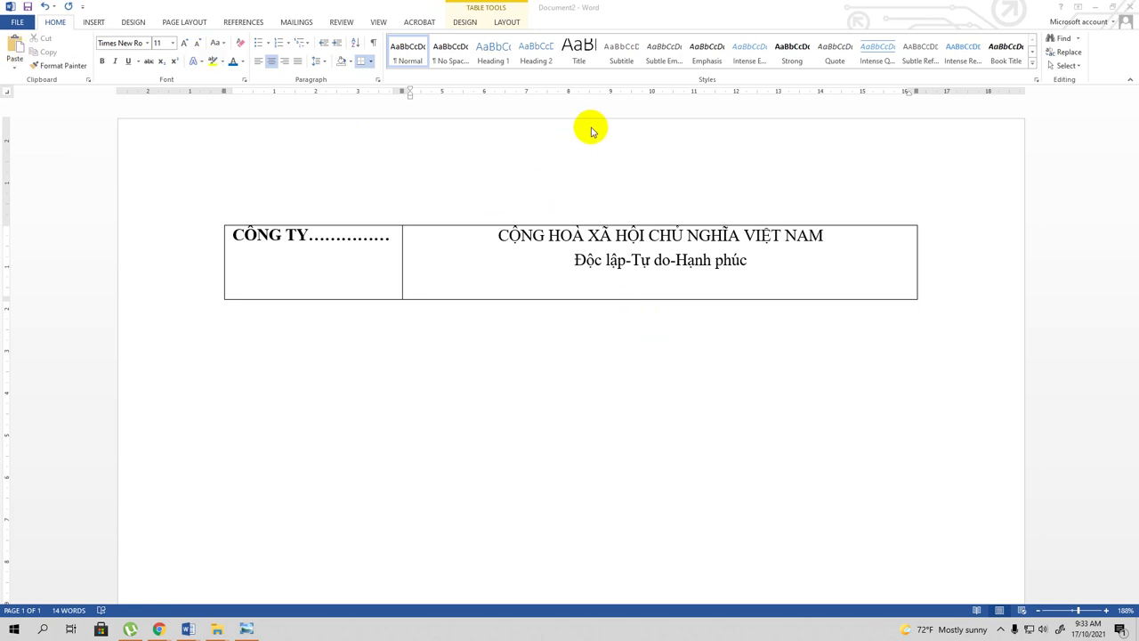
Draw a straight Line shape across the header table just beneath 'Độc lập-Tự do-Hạnh phúc'.
{"action": "left_click", "coordinate": [92, 22]}
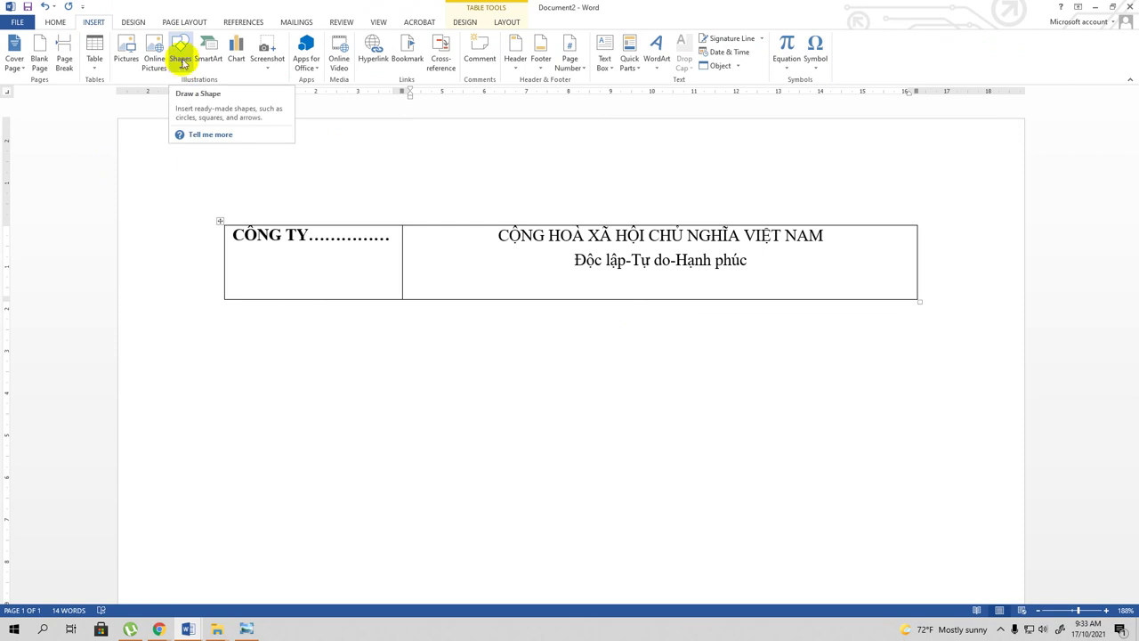
{"action": "left_click", "coordinate": [182, 55]}
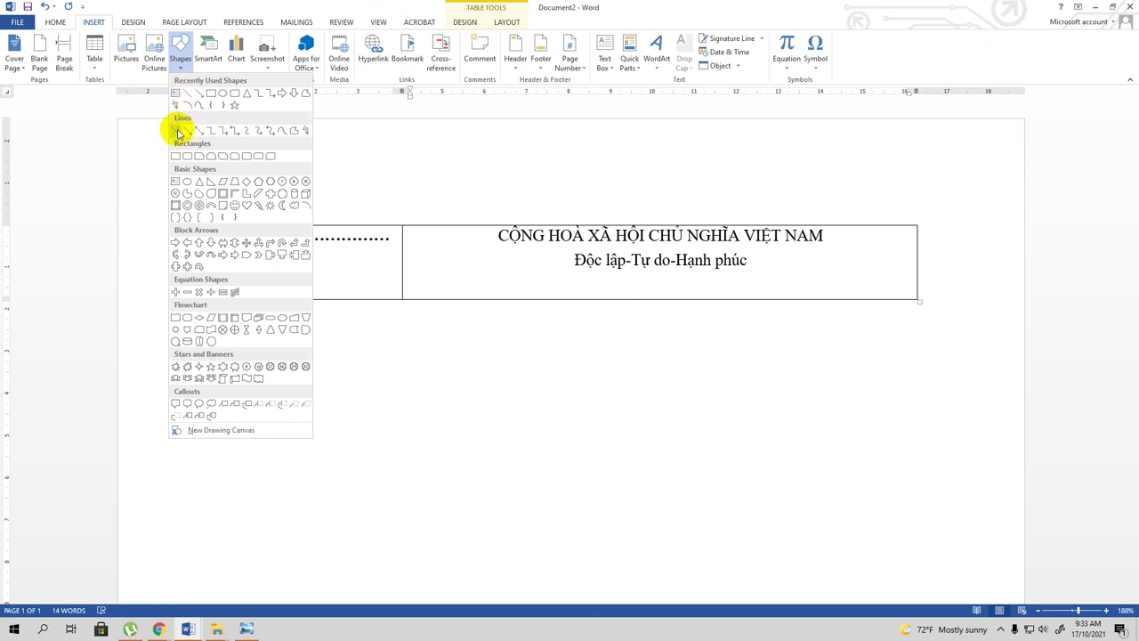
{"action": "left_click", "coordinate": [177, 129]}
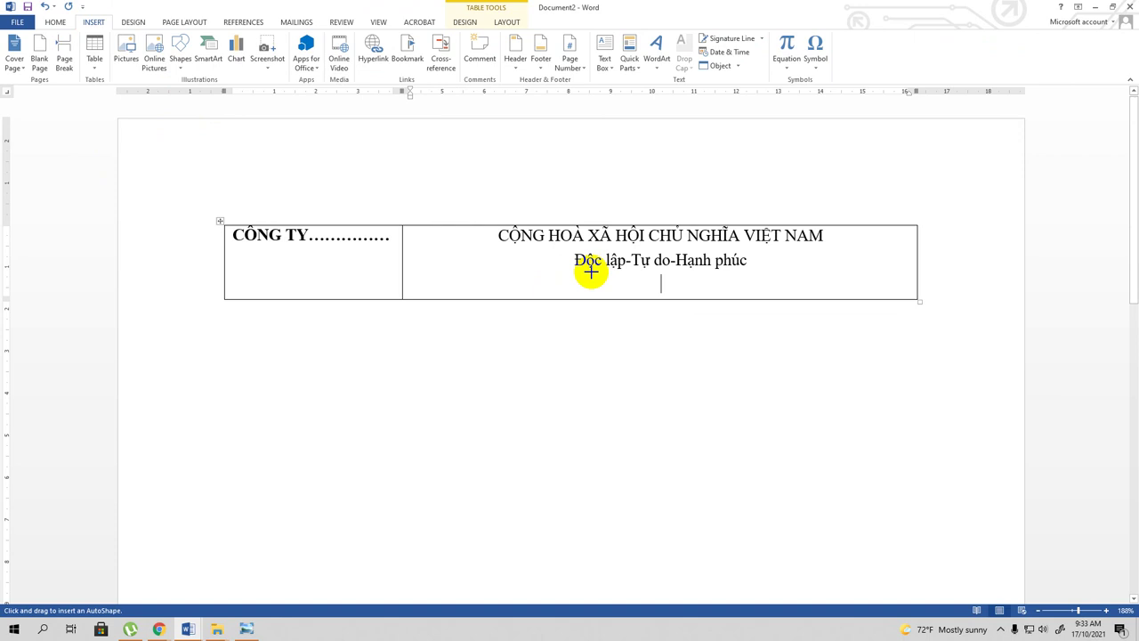
{"action": "left_click_drag", "start_coordinate": [586, 275], "coordinate": [734, 273]}
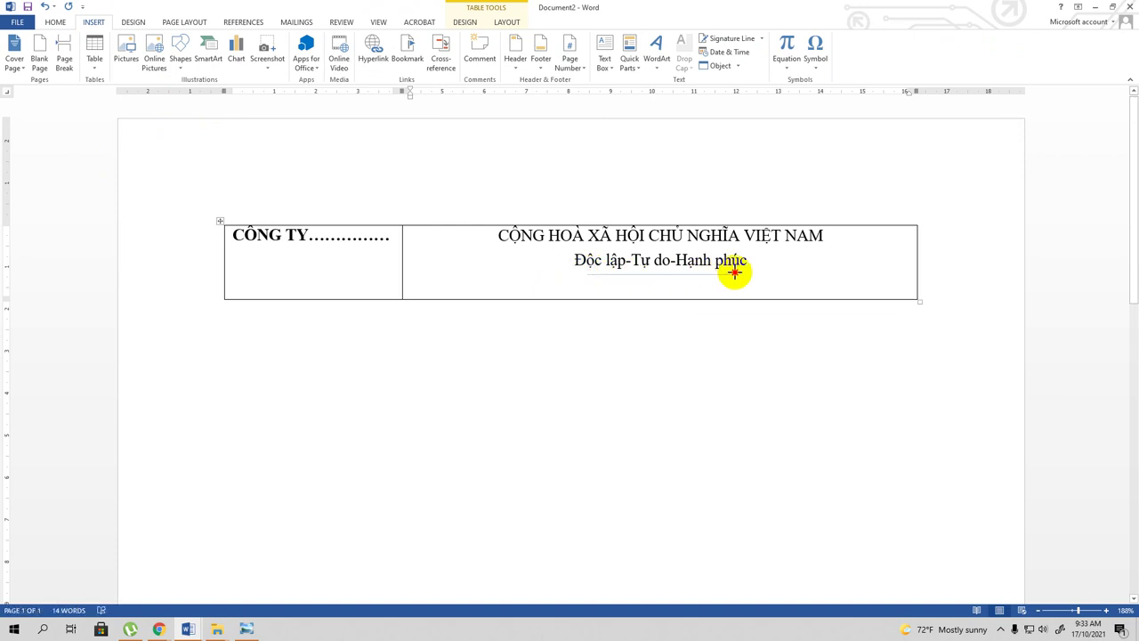
{"action": "left_click_drag", "start_coordinate": [735, 274], "coordinate": [735, 274]}
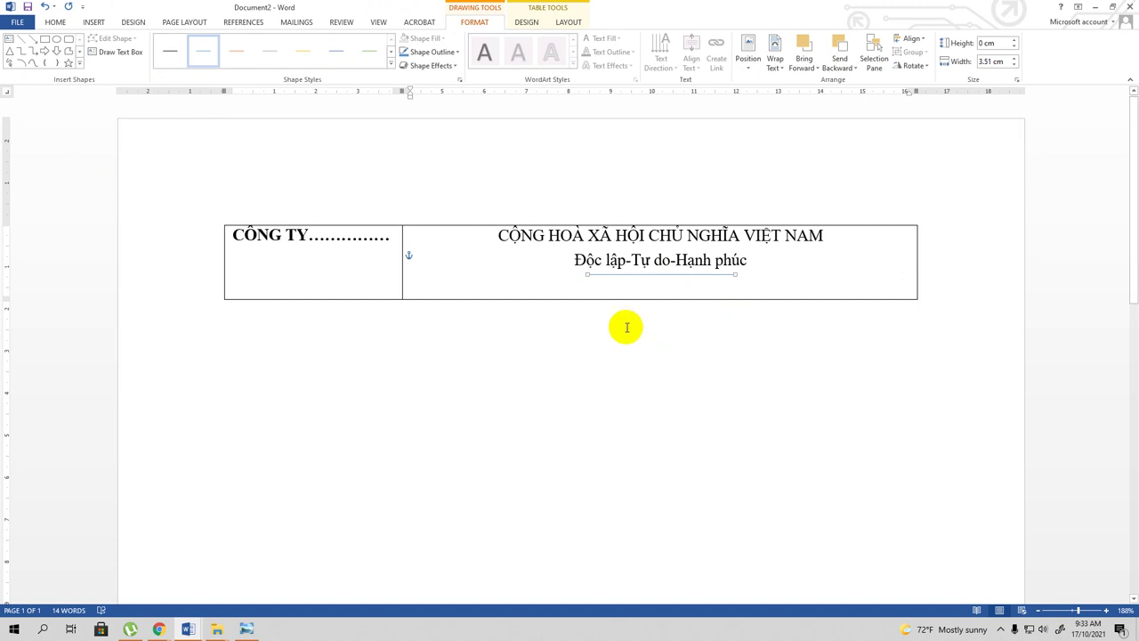
Give the motto line a dark shape style and bring up its Format Shape settings.
{"action": "left_click", "coordinate": [169, 56]}
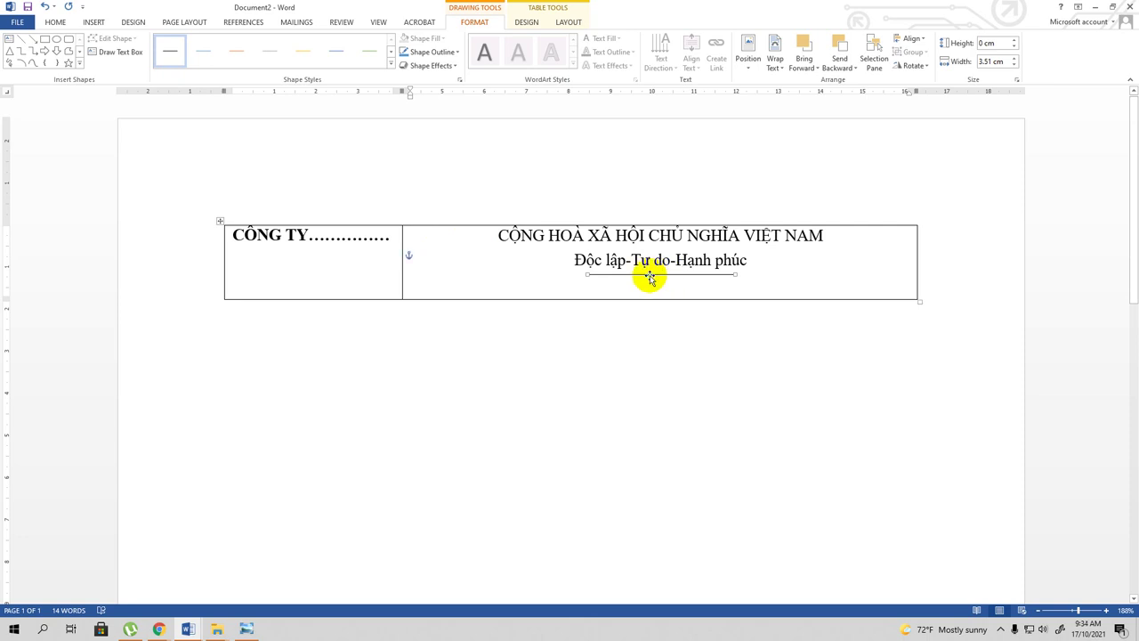
{"action": "right_click", "coordinate": [653, 278]}
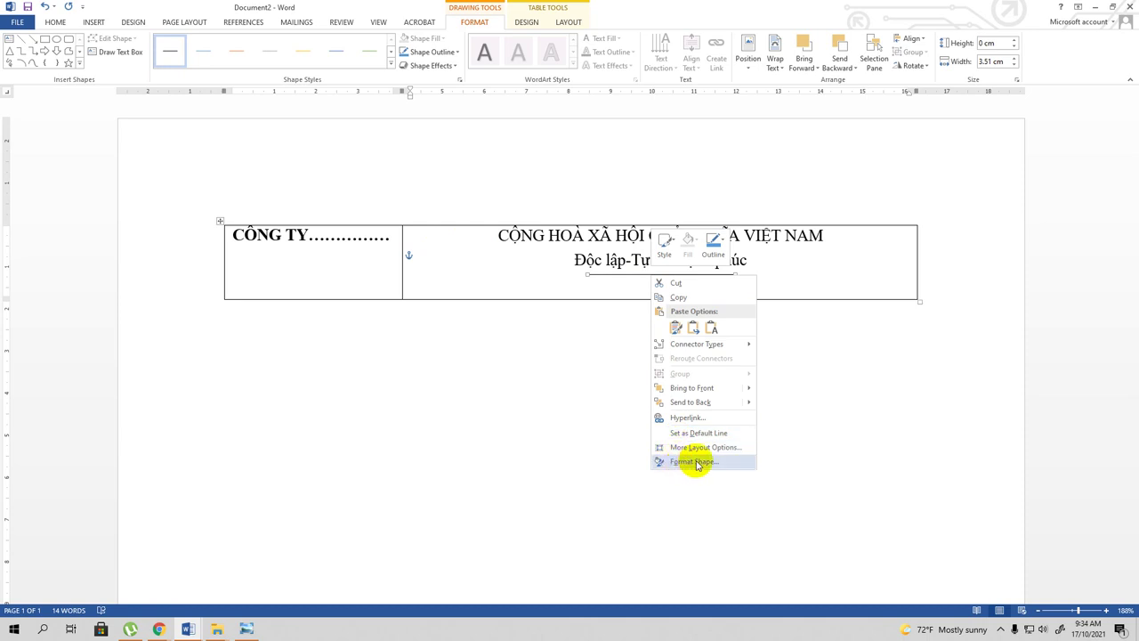
{"action": "left_click", "coordinate": [697, 462]}
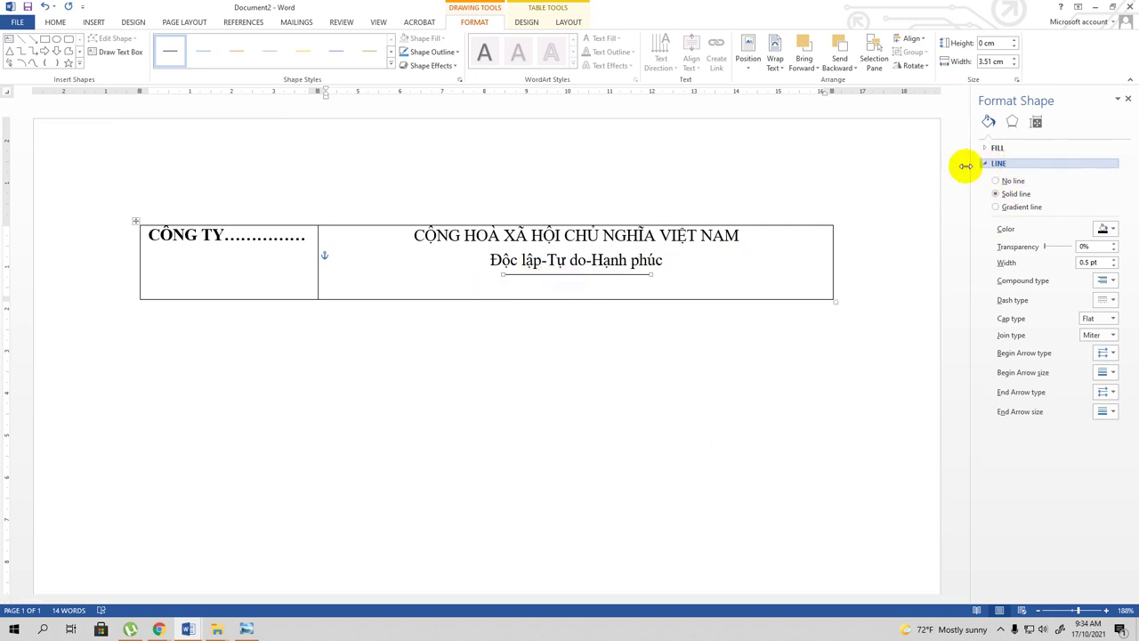
Make the line a fine dotted dash with a 1 pt width.
{"action": "left_click", "coordinate": [1112, 301]}
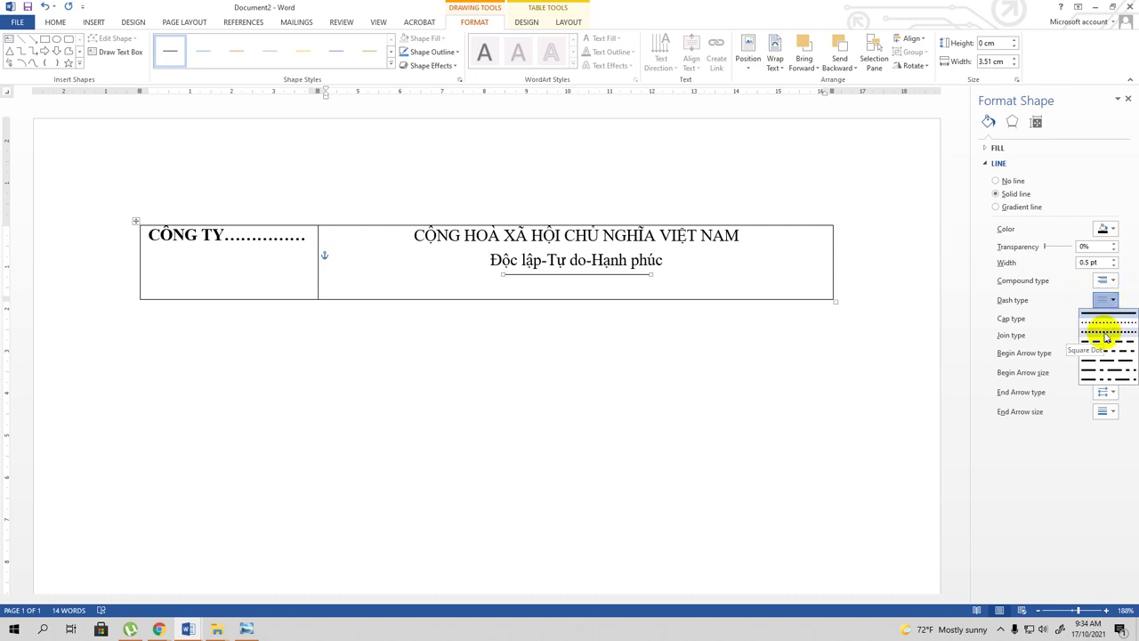
{"action": "left_click", "coordinate": [1103, 334]}
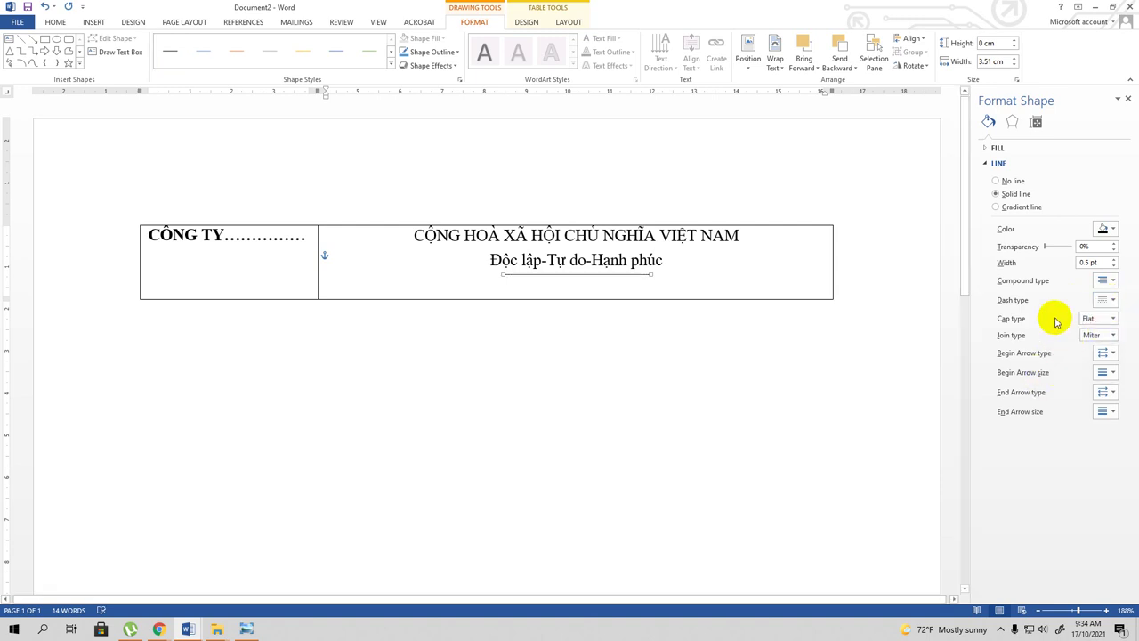
{"action": "left_click", "coordinate": [1115, 259]}
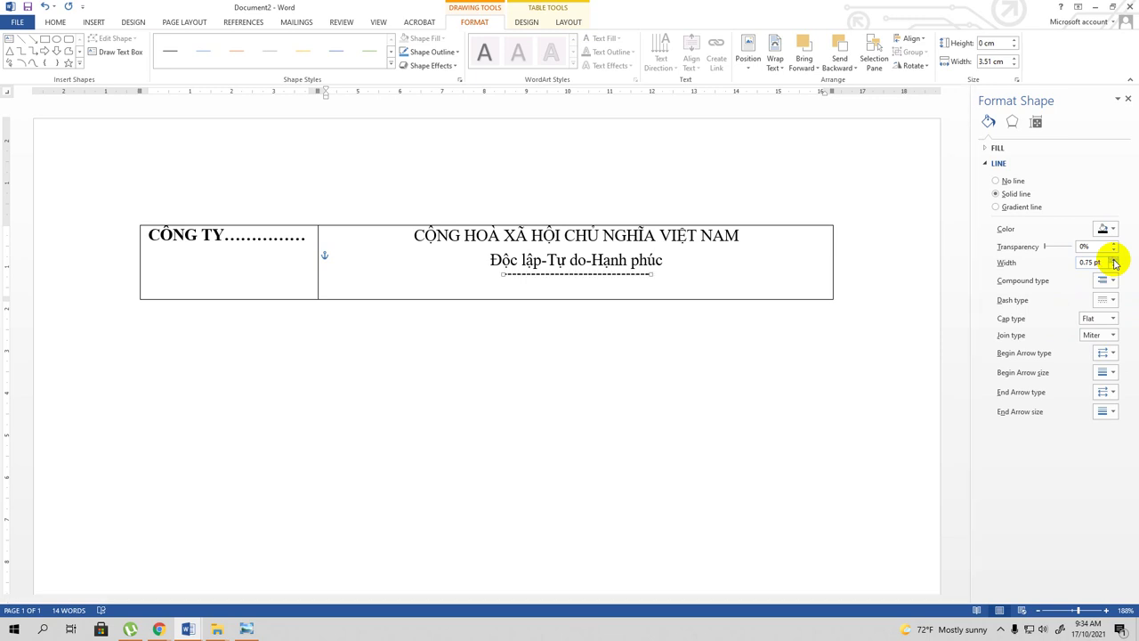
{"action": "left_click", "coordinate": [1114, 259]}
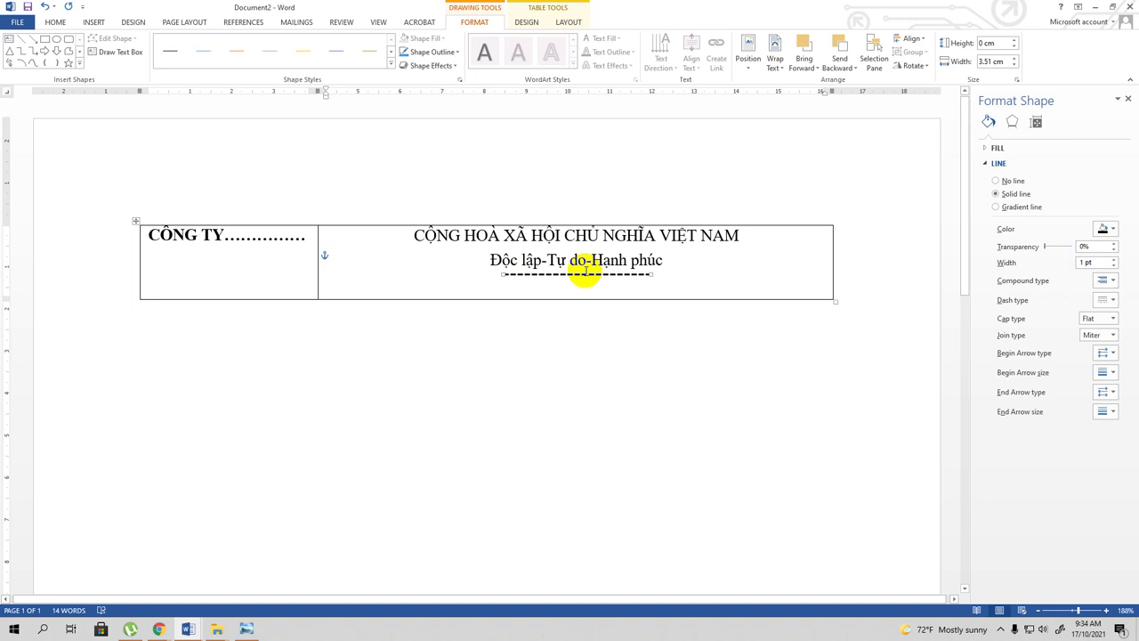
{"action": "left_click", "coordinate": [1112, 304]}
{"action": "left_click", "coordinate": [1108, 322]}
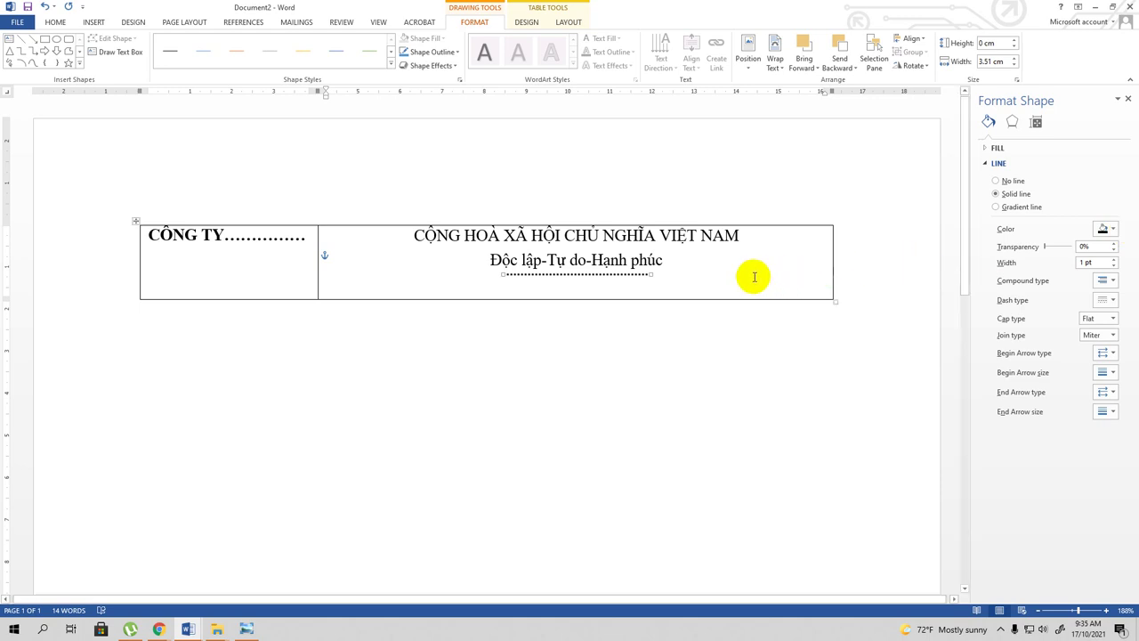
Select the whole header table and apply No Border to it.
{"action": "left_click", "coordinate": [389, 285]}
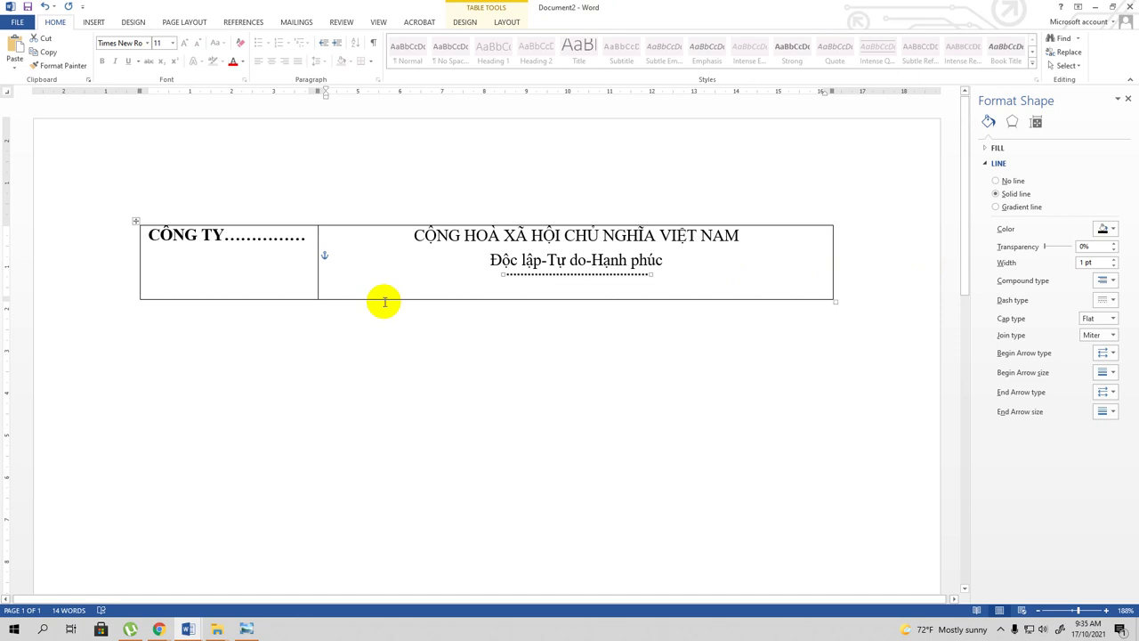
{"action": "left_click", "coordinate": [368, 326]}
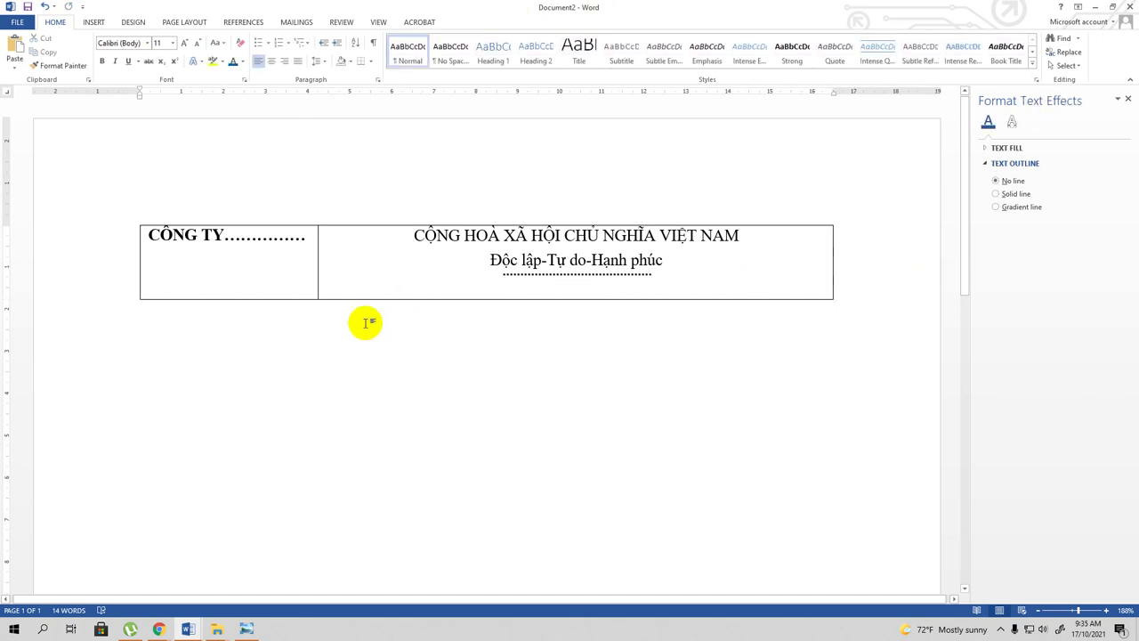
{"action": "mouse_move", "coordinate": [135, 223]}
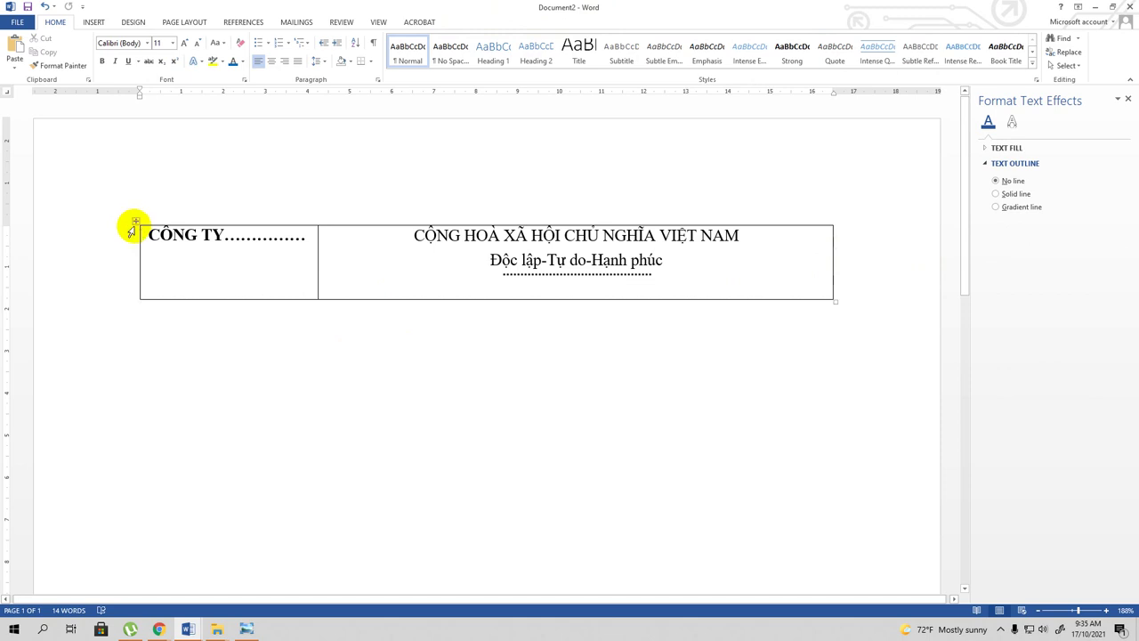
{"action": "left_click", "coordinate": [135, 221]}
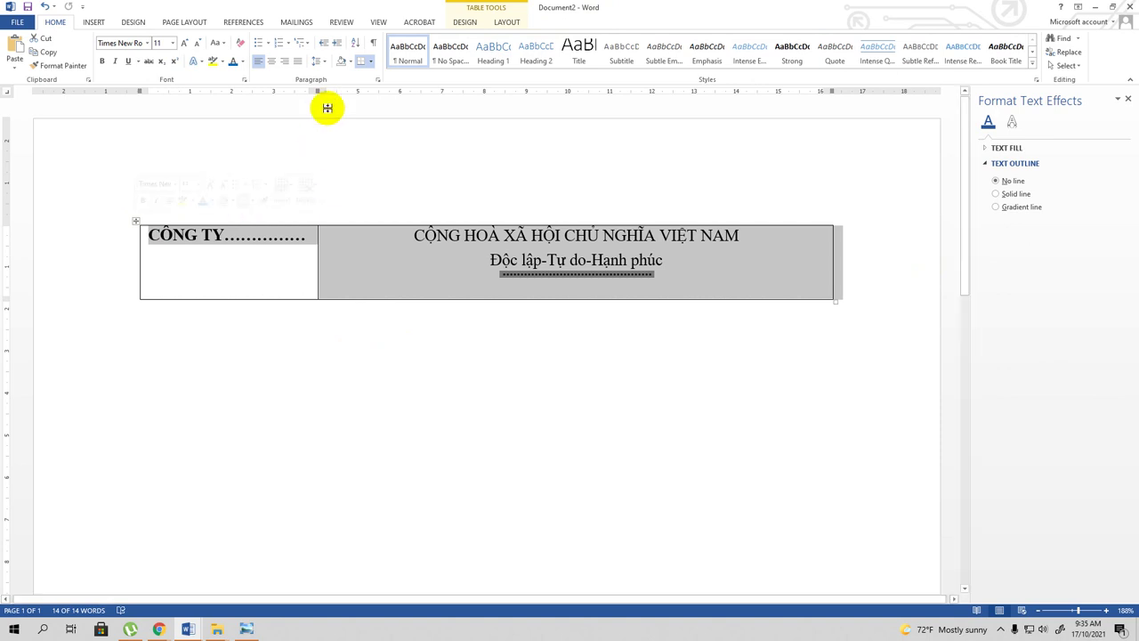
{"action": "left_click", "coordinate": [136, 222]}
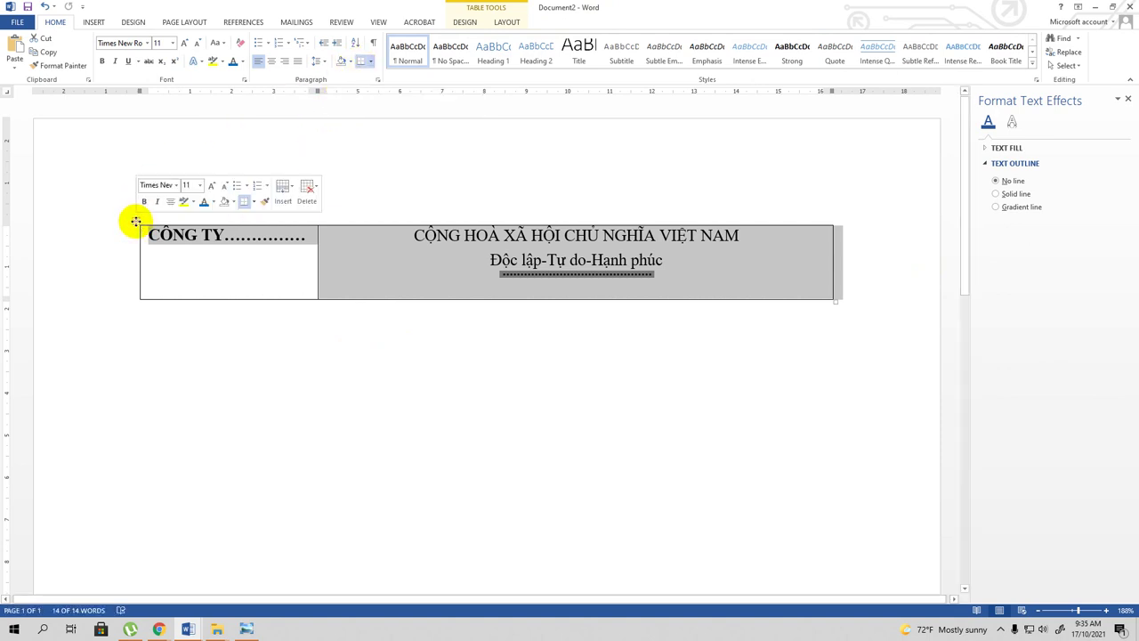
{"action": "left_click", "coordinate": [254, 204]}
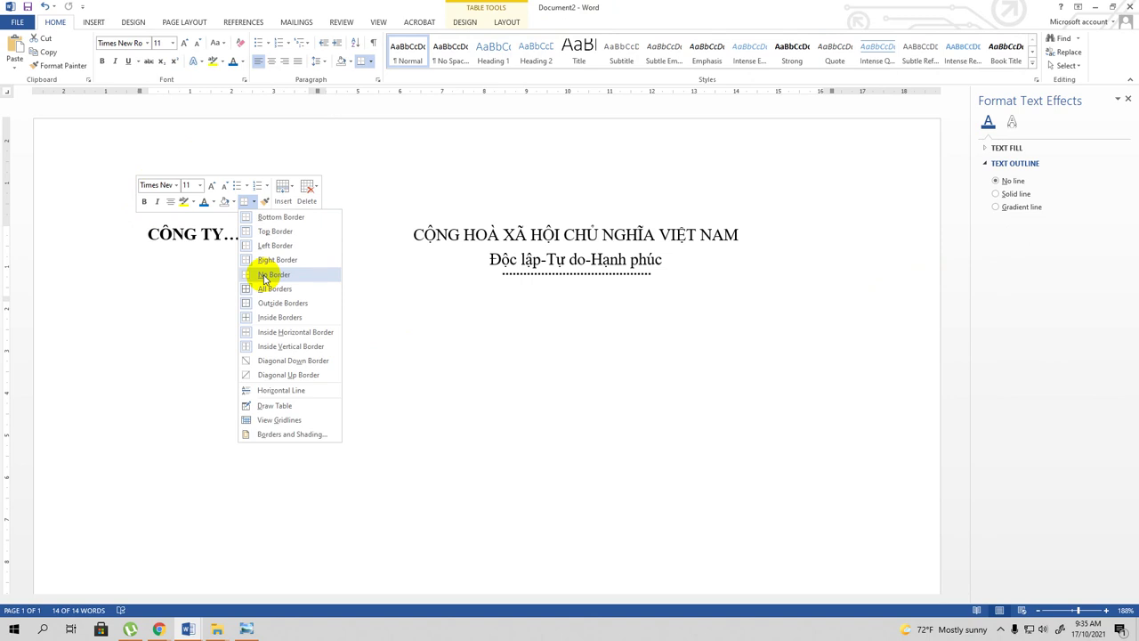
{"action": "left_click", "coordinate": [264, 276]}
{"action": "left_click", "coordinate": [390, 350]}
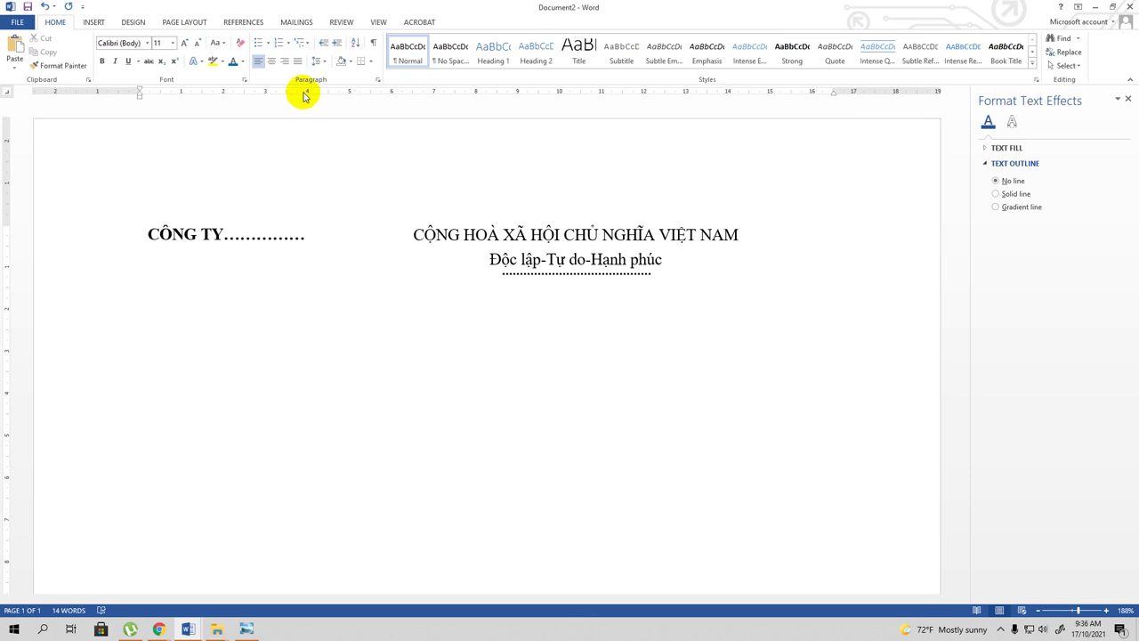
Set a 4 cm tab stop with a dotted leader.
{"action": "left_click", "coordinate": [306, 92]}
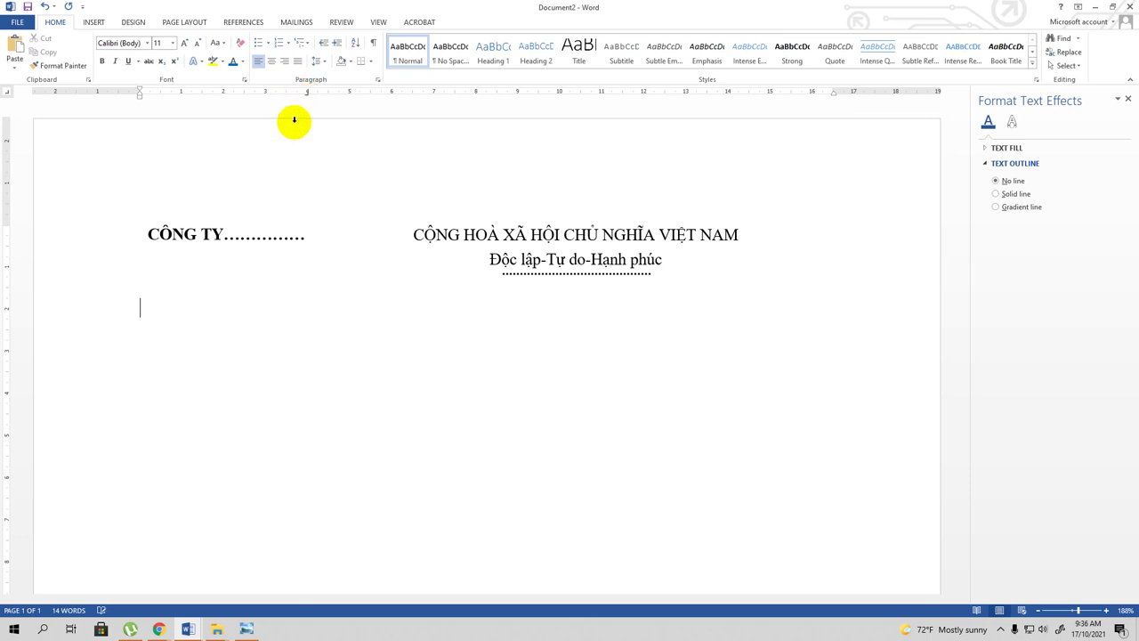
{"action": "left_click", "coordinate": [378, 80]}
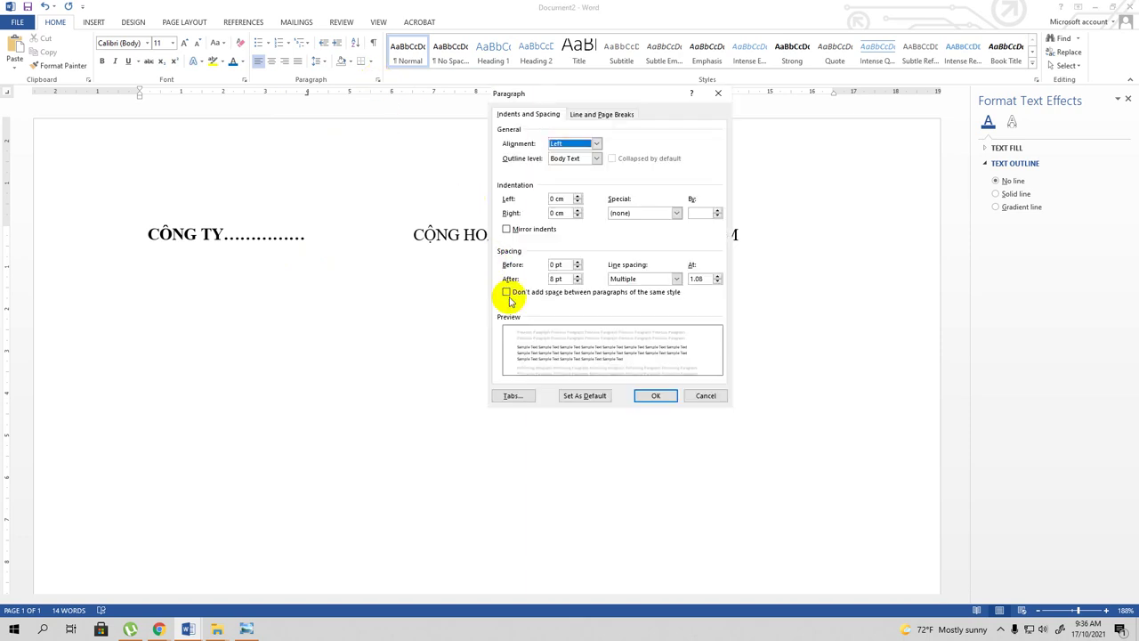
{"action": "left_click", "coordinate": [510, 397]}
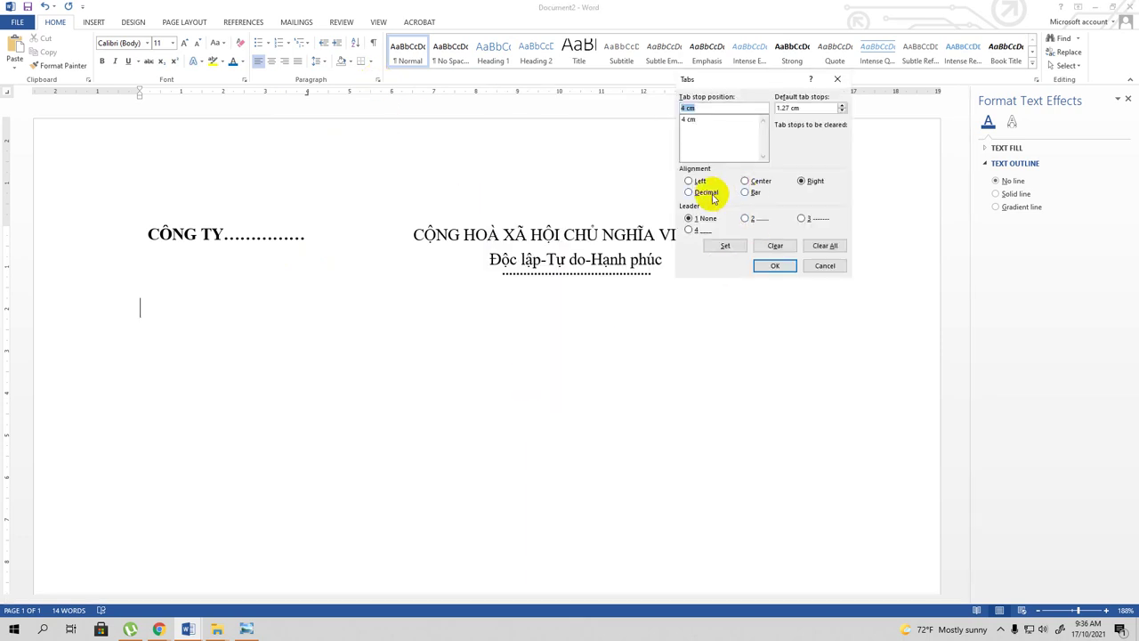
{"action": "left_click", "coordinate": [746, 218]}
{"action": "left_click", "coordinate": [725, 246]}
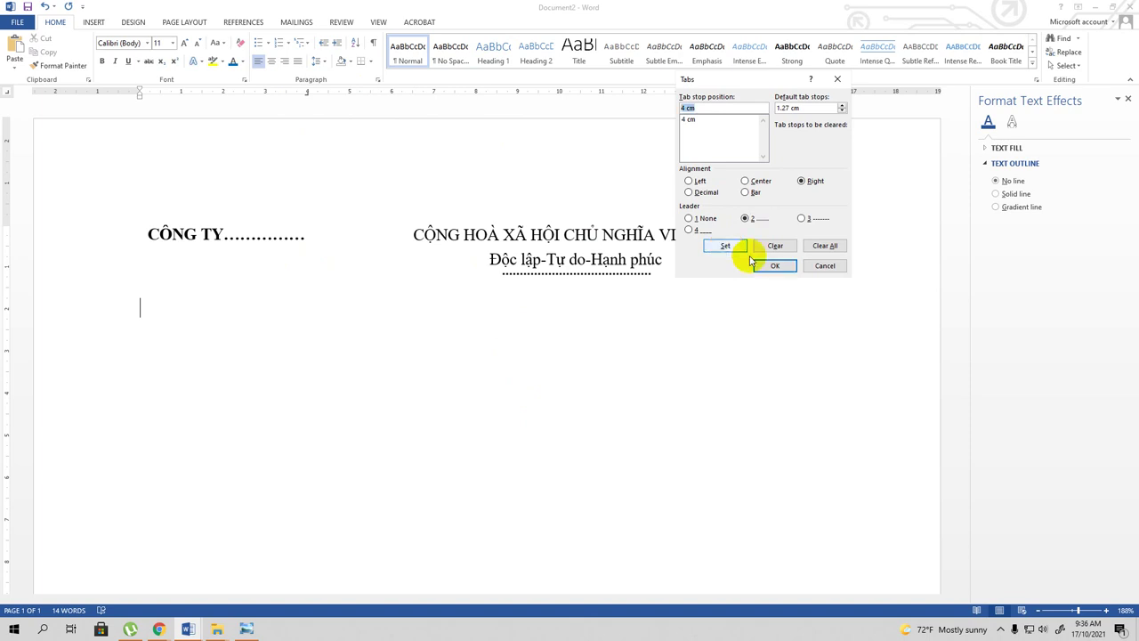
{"action": "left_click", "coordinate": [773, 265]}
Type 'Số' and tab to fill dots up to the 4 cm stop.
{"action": "type", "text": "sÔ"}
{"action": "key", "text": "BackSpace"}
{"action": "key", "text": "BackSpace"}
{"action": "type", "text": "S"}
{"action": "type", "text": "ô"}
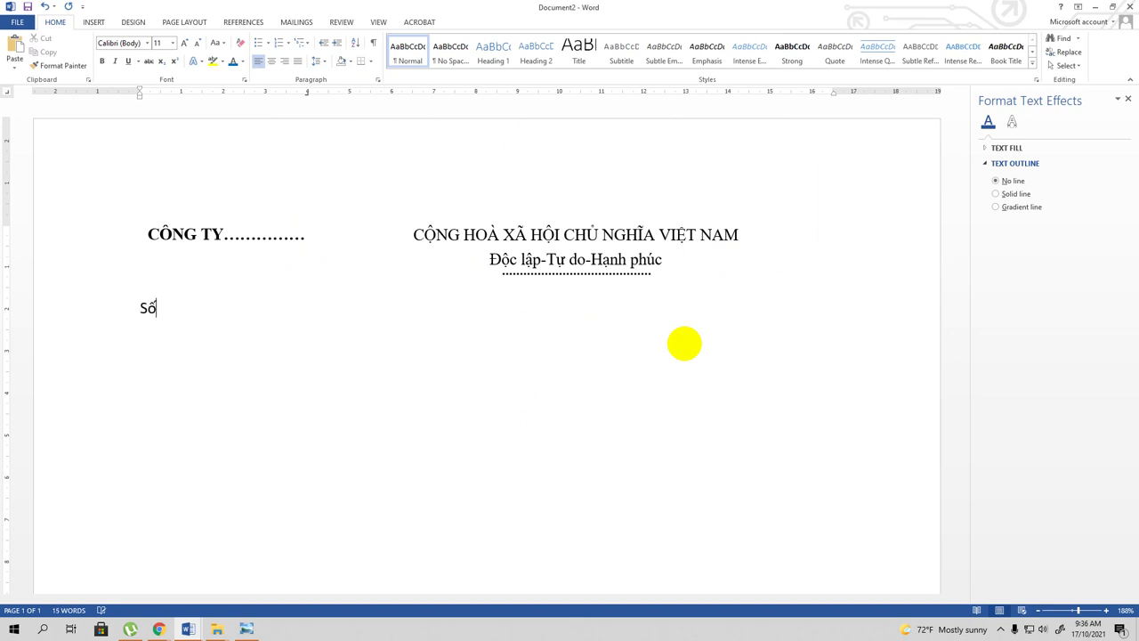
{"action": "key", "text": "Tab"}
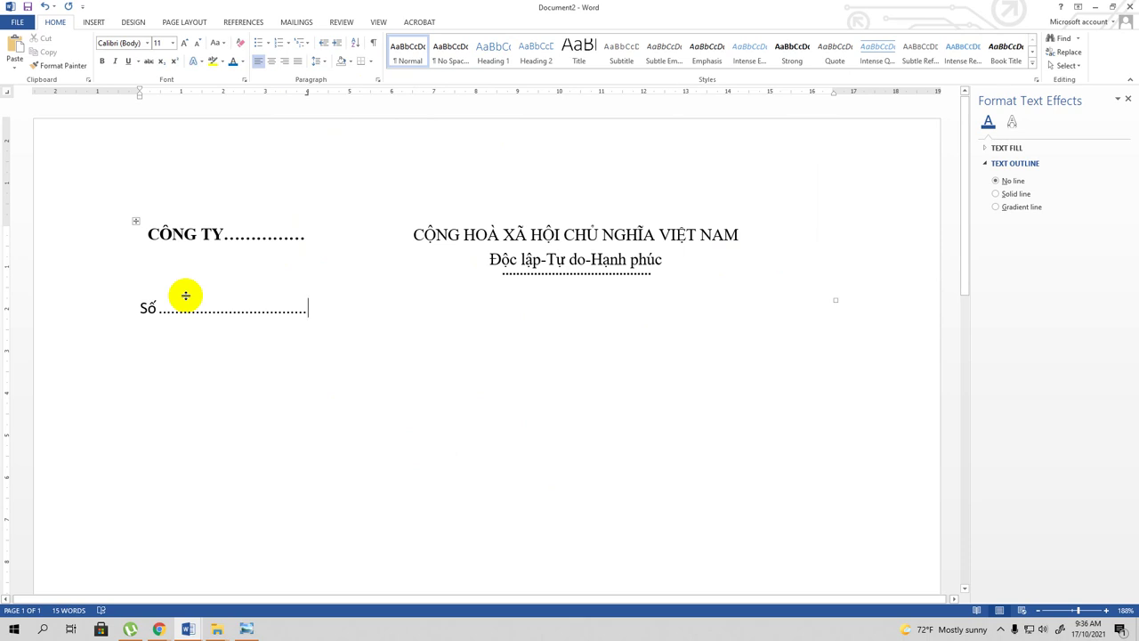
Set the 'Số' line with its dots in the .VnArial font.
{"action": "left_click", "coordinate": [140, 309]}
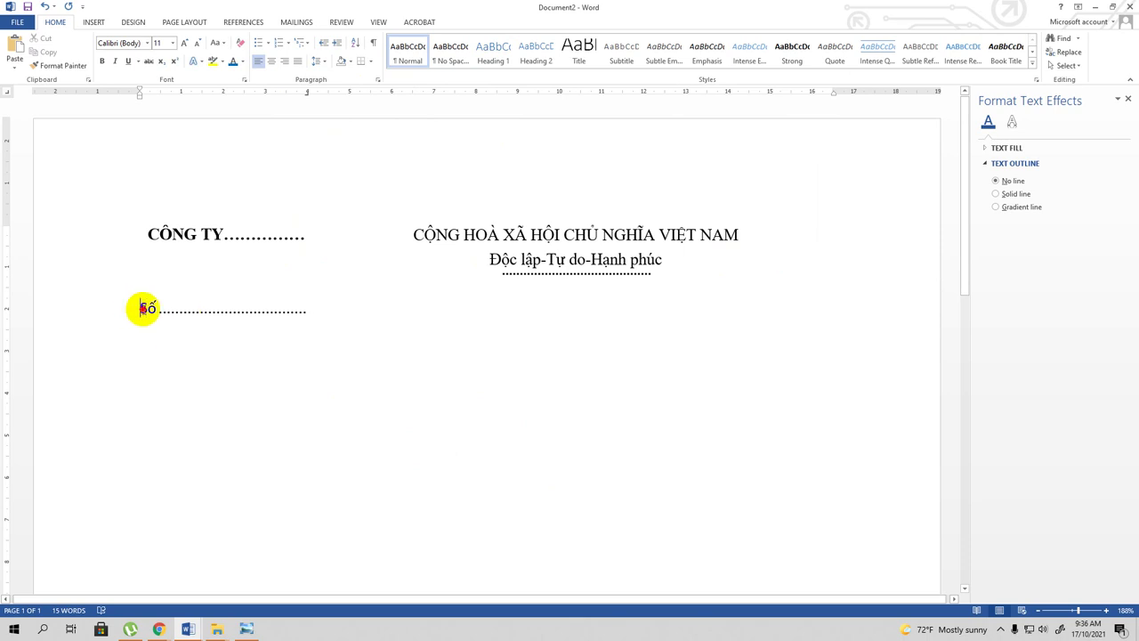
{"action": "left_click_drag", "start_coordinate": [141, 309], "coordinate": [273, 333]}
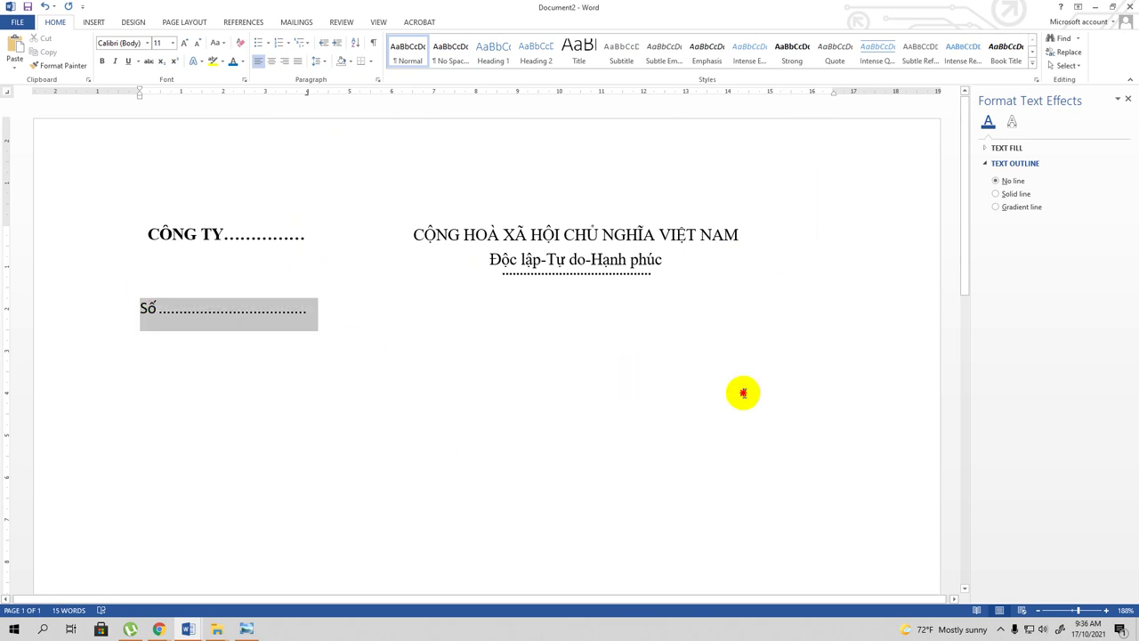
{"action": "left_click", "coordinate": [147, 43]}
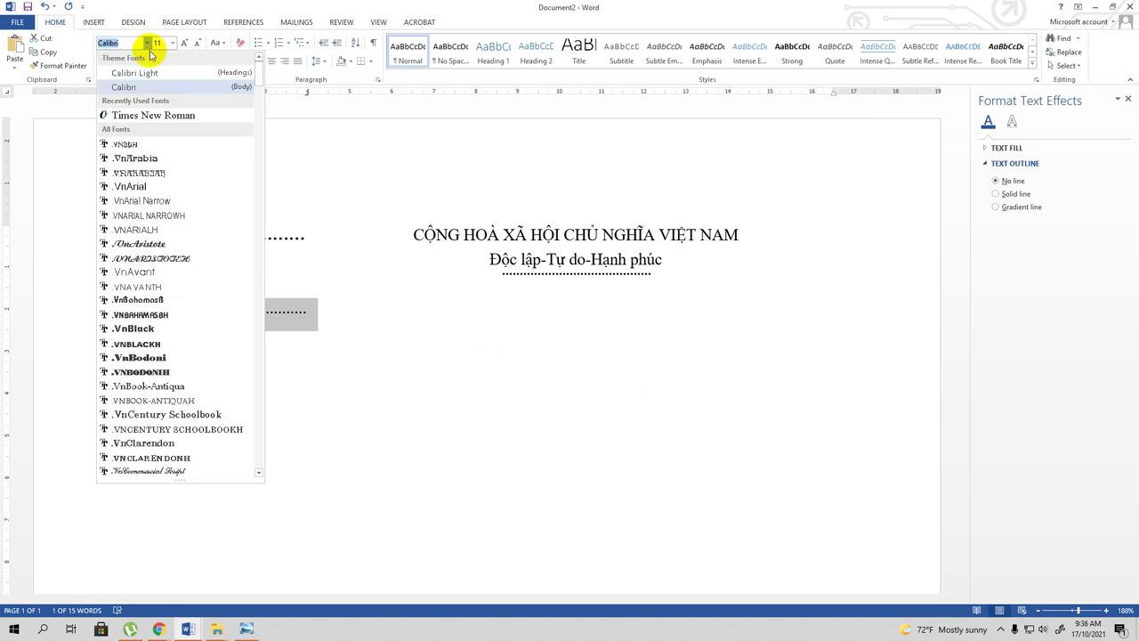
{"action": "left_click", "coordinate": [161, 118]}
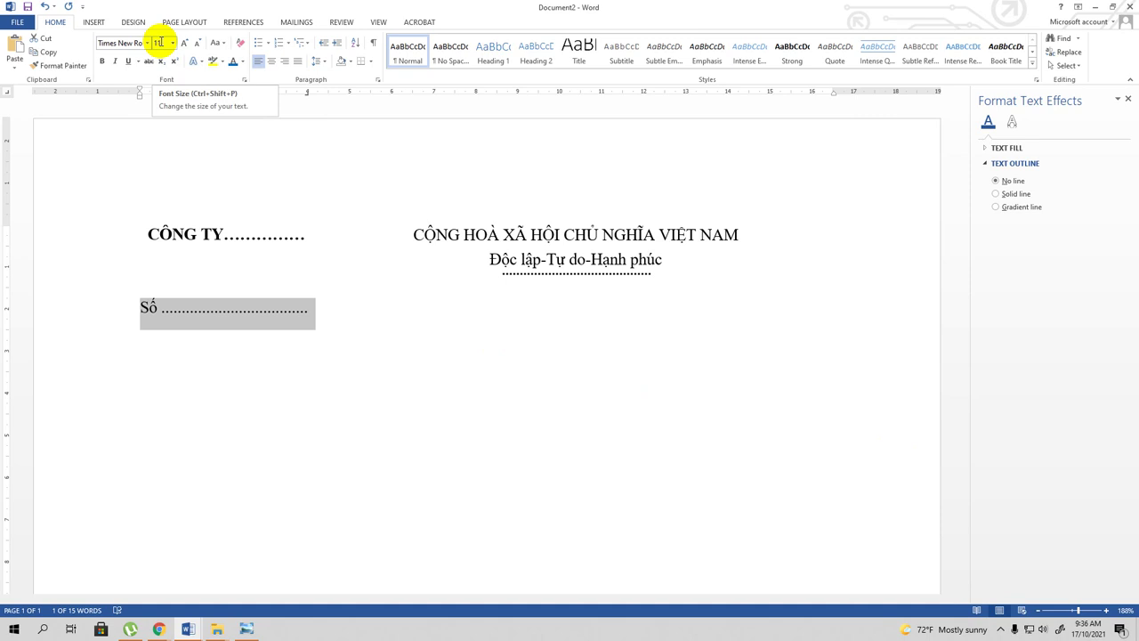
{"action": "left_click", "coordinate": [148, 43]}
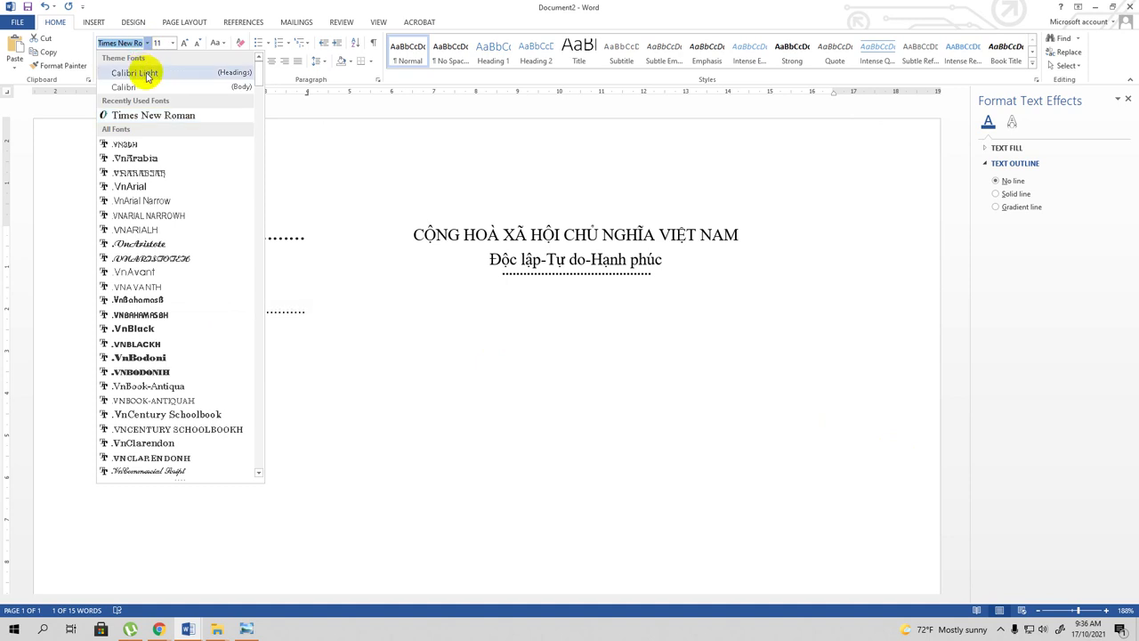
{"action": "left_click", "coordinate": [129, 186]}
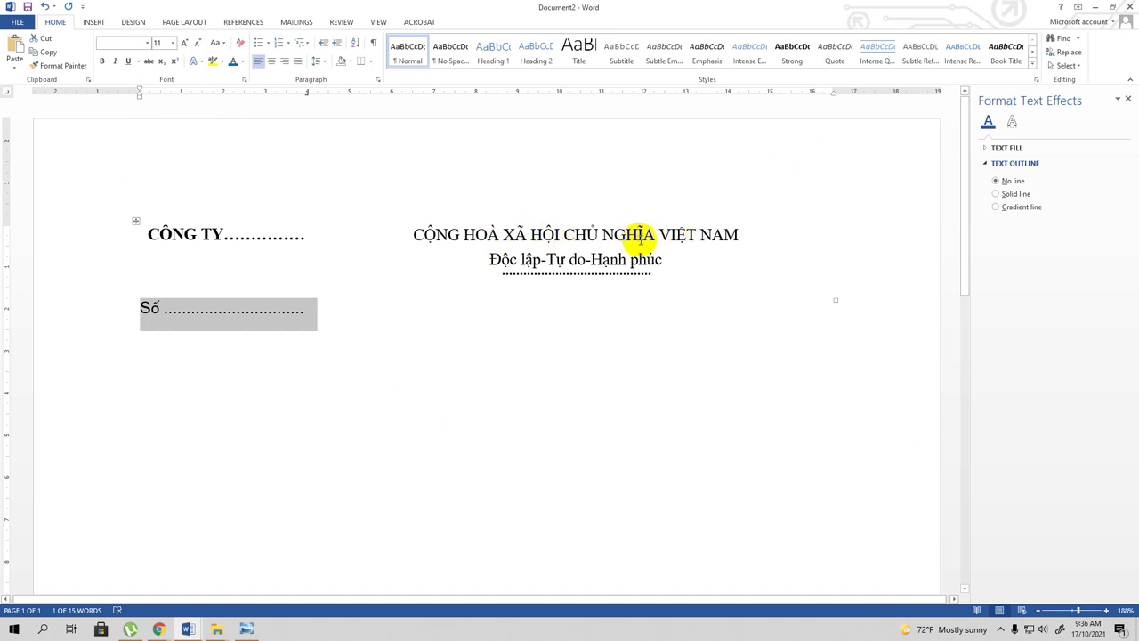
Undo a stray indent before 'Số' and add a Tab after the dots to the next stop.
{"action": "left_click", "coordinate": [307, 311]}
{"action": "left_click", "coordinate": [140, 309]}
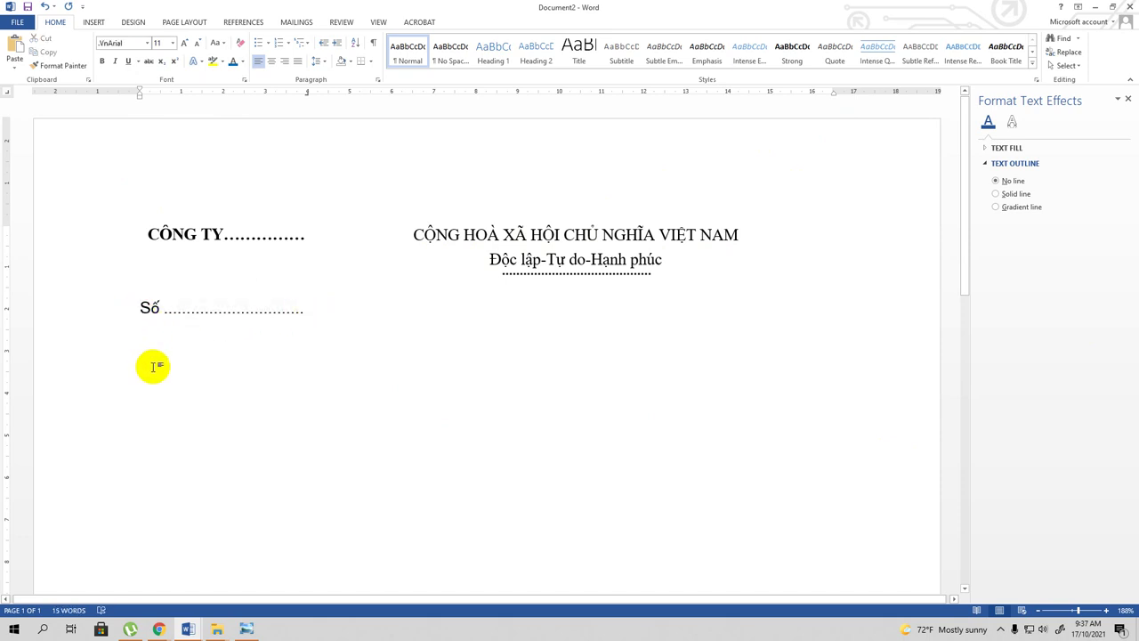
{"action": "key", "text": "Tab"}
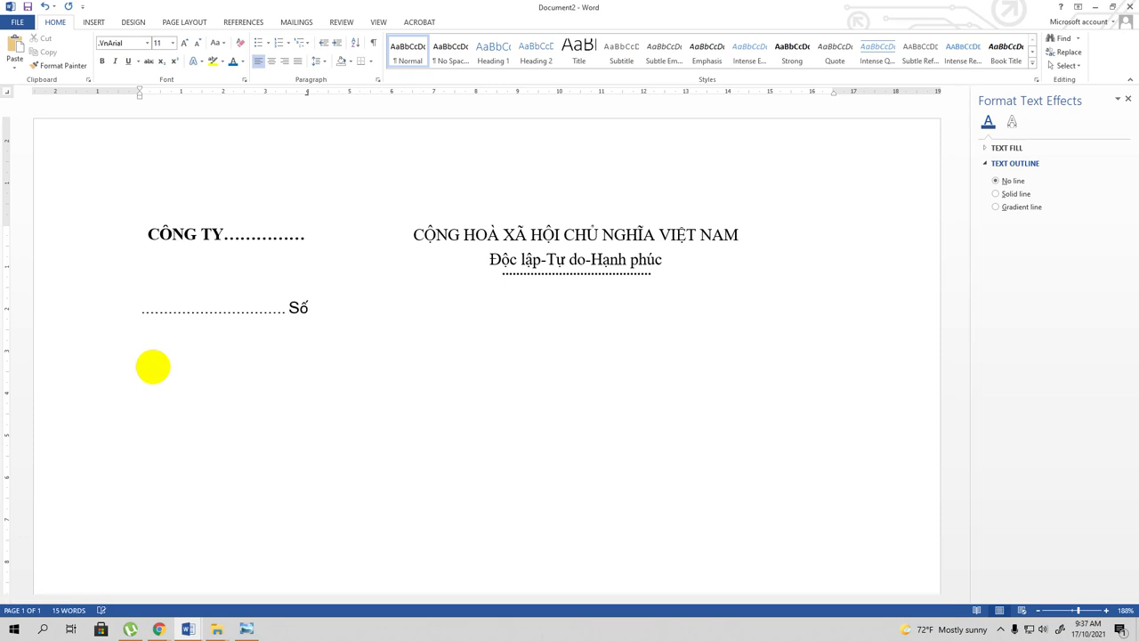
{"action": "key", "text": "ctrl+z"}
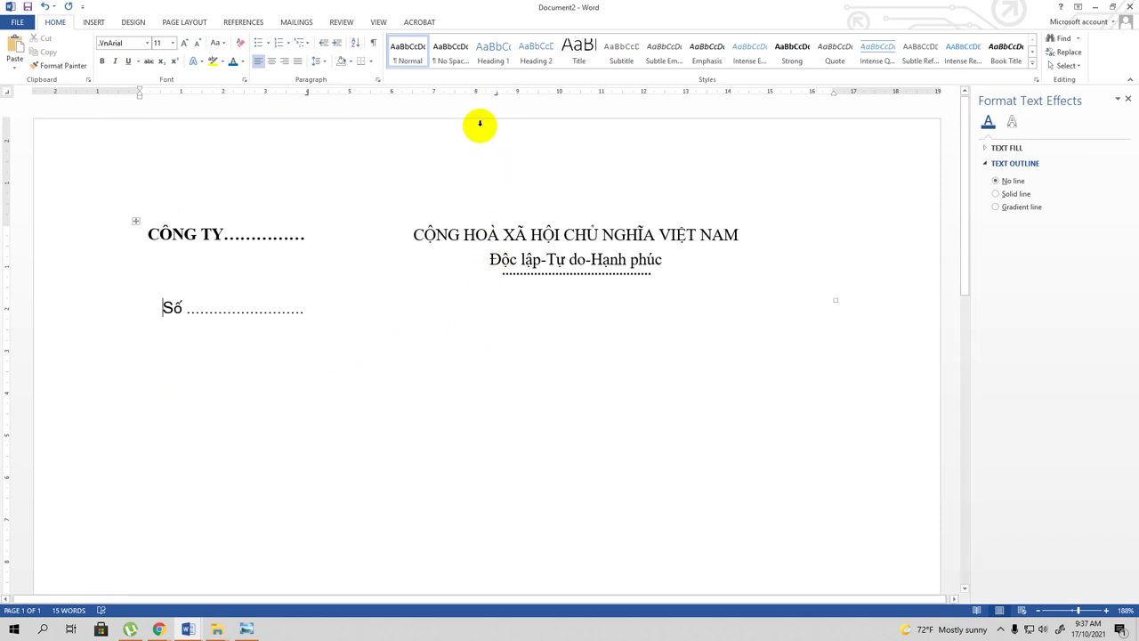
{"action": "left_click", "coordinate": [308, 312]}
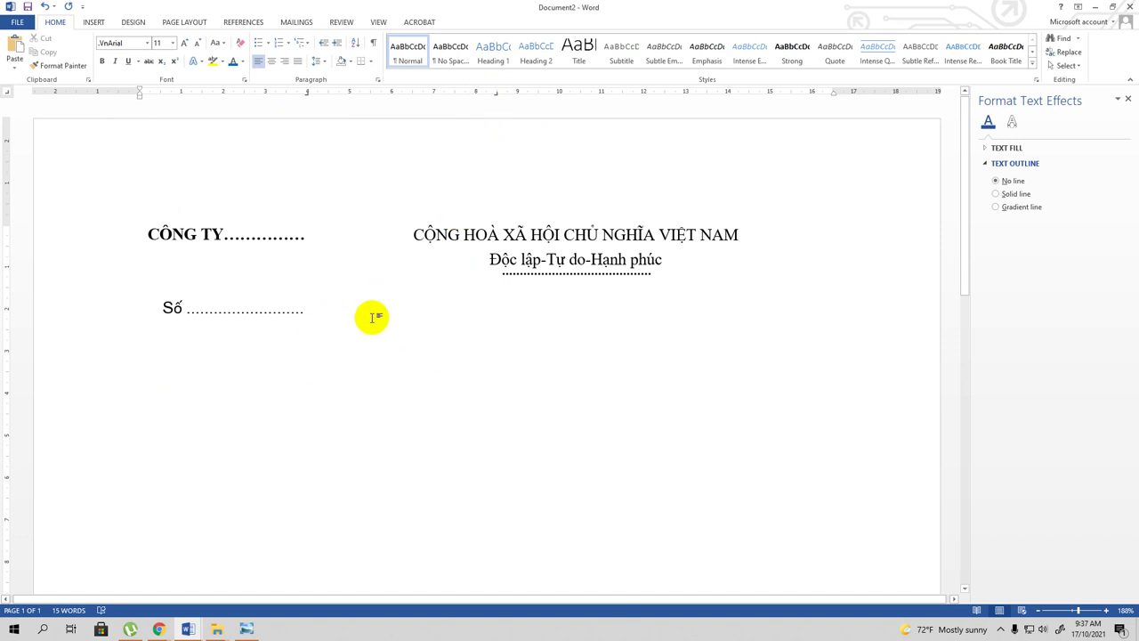
{"action": "key", "text": "Tab"}
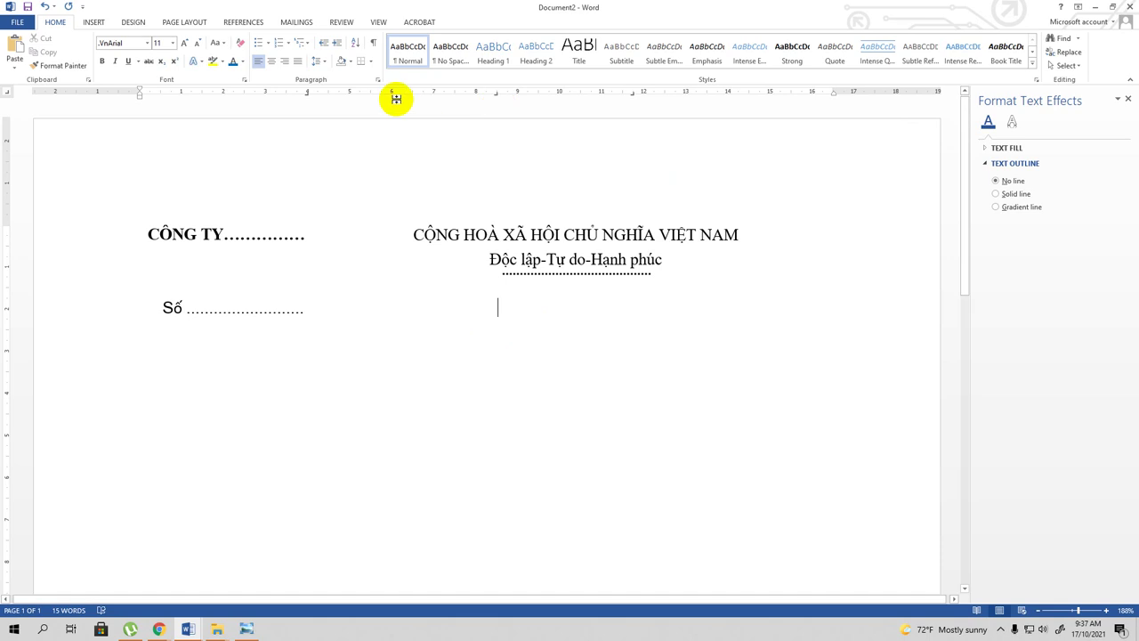
Give the 11.75 cm tab stop a dotted leader.
{"action": "left_click", "coordinate": [377, 80]}
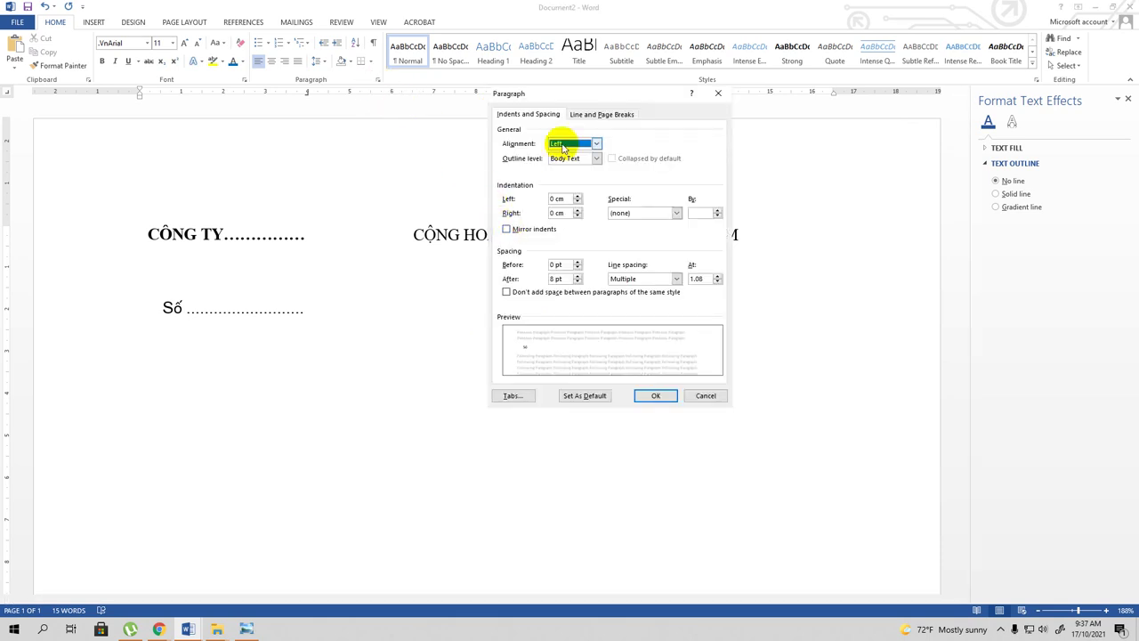
{"action": "left_click", "coordinate": [512, 396]}
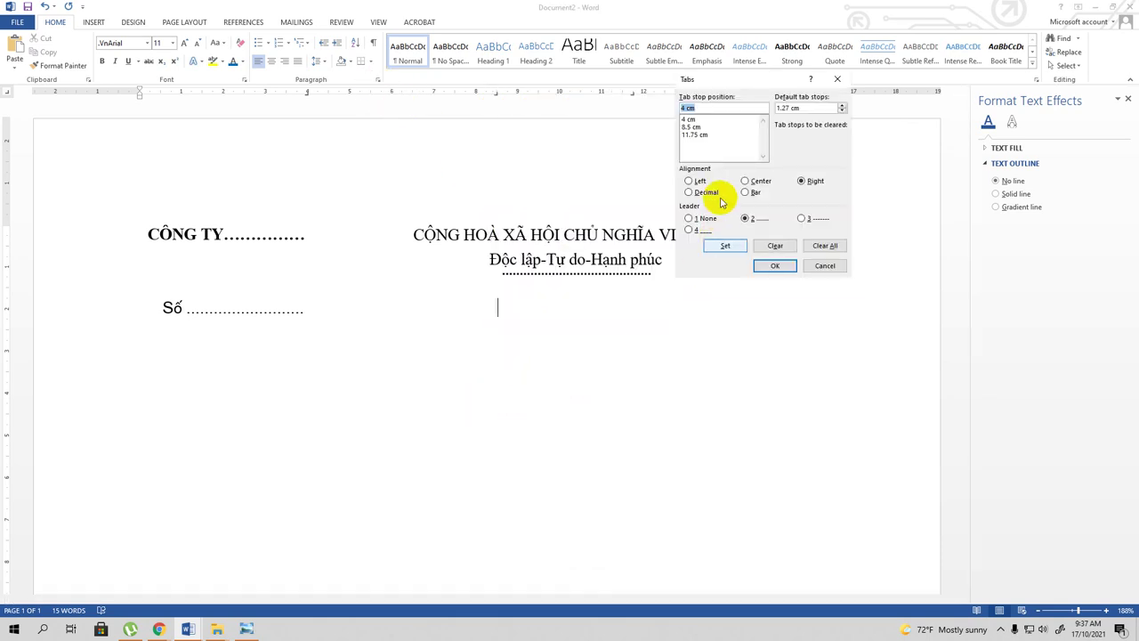
{"action": "left_click", "coordinate": [691, 128]}
{"action": "left_click", "coordinate": [688, 218]}
{"action": "left_click", "coordinate": [695, 134]}
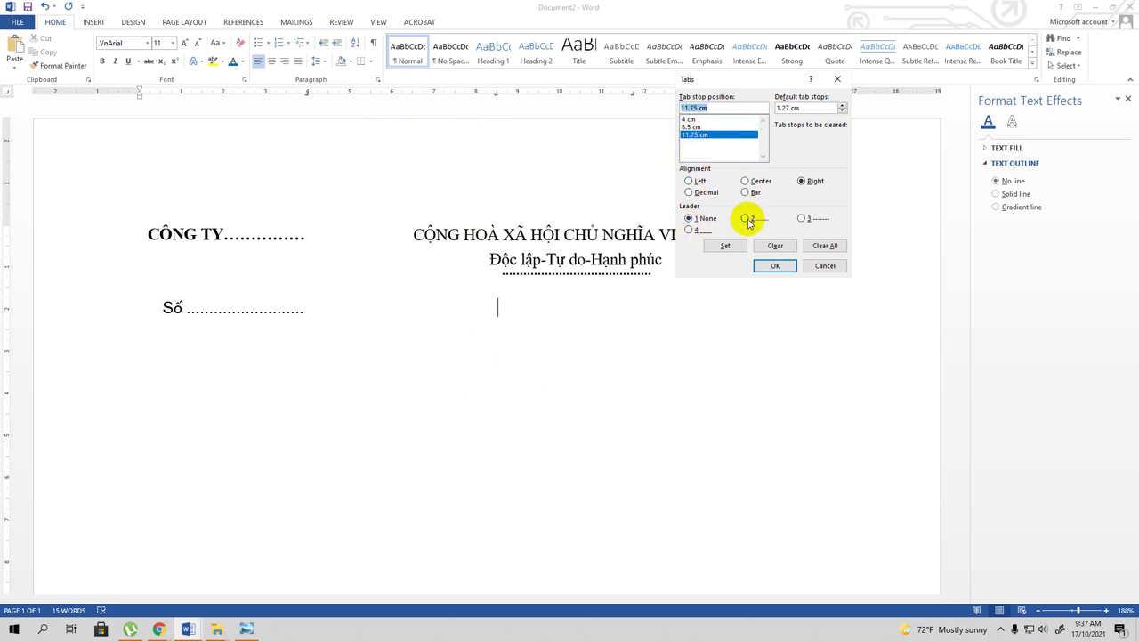
{"action": "left_click", "coordinate": [725, 245]}
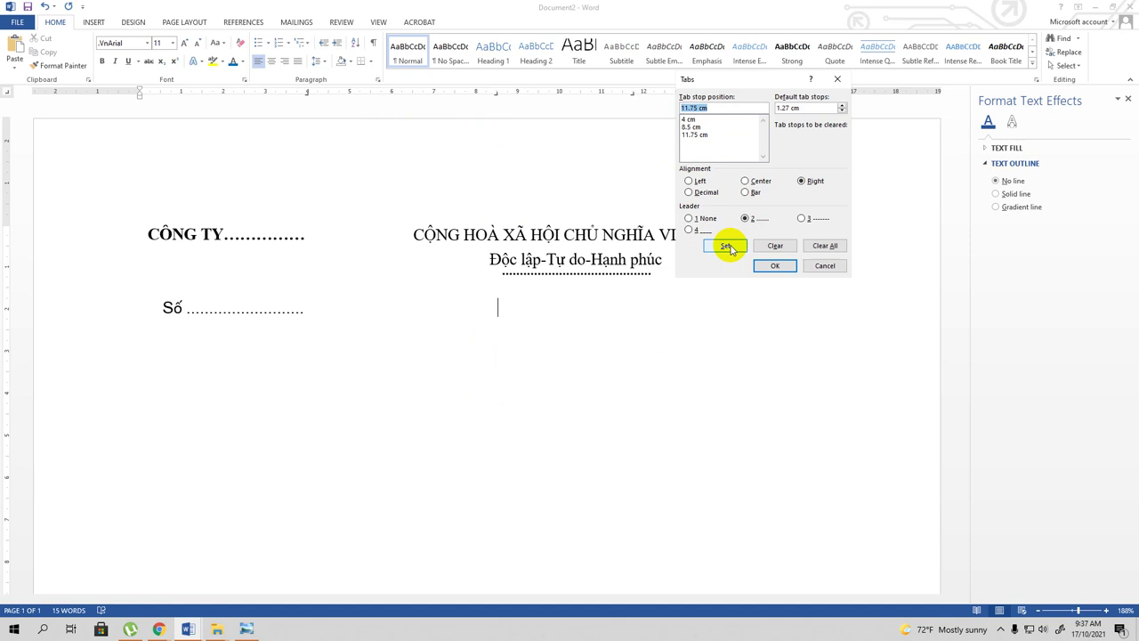
{"action": "left_click", "coordinate": [771, 268]}
Tab across the dotted leader and type the date start ',ngày' after it.
{"action": "key", "text": "Tab"}
{"action": "type", "text": ","}
{"action": "type", "text": "gafy"}
{"action": "key", "text": "BackSpace"}
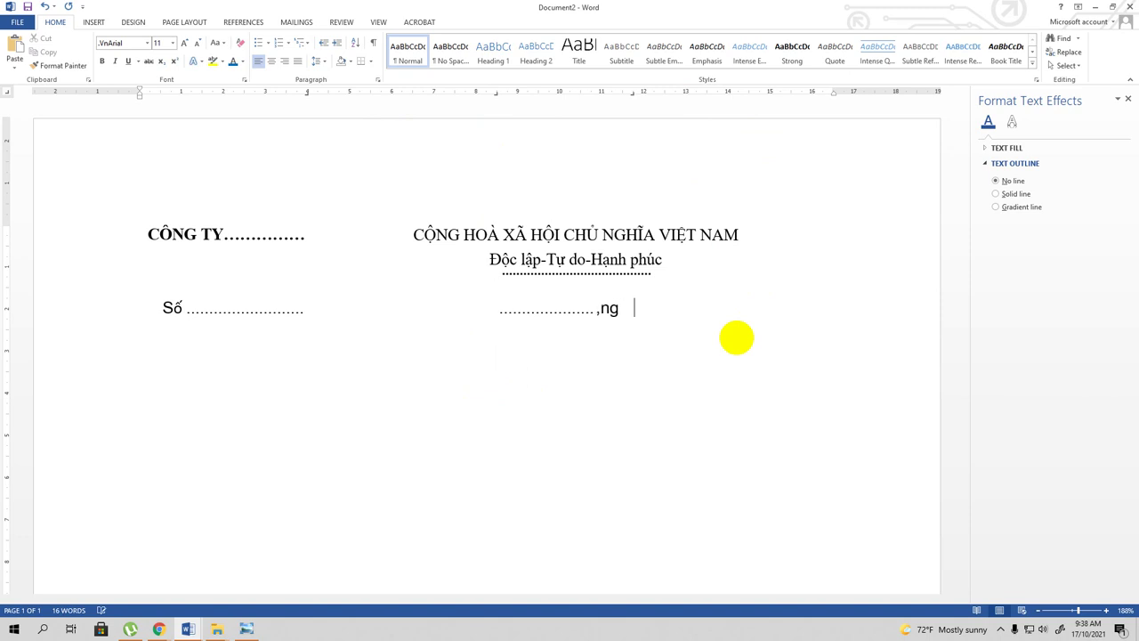
{"action": "key", "text": "BackSpace"}
{"action": "type", "text": "a"}
{"action": "type", "text": "yf"}
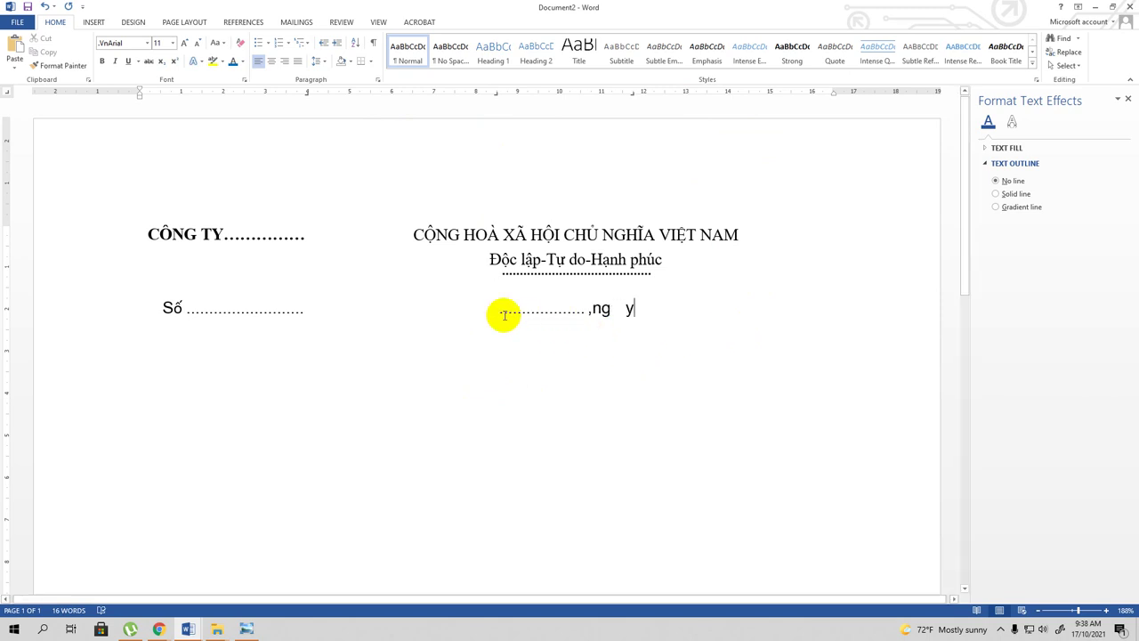
{"action": "left_click_drag", "start_coordinate": [502, 312], "coordinate": [648, 311]}
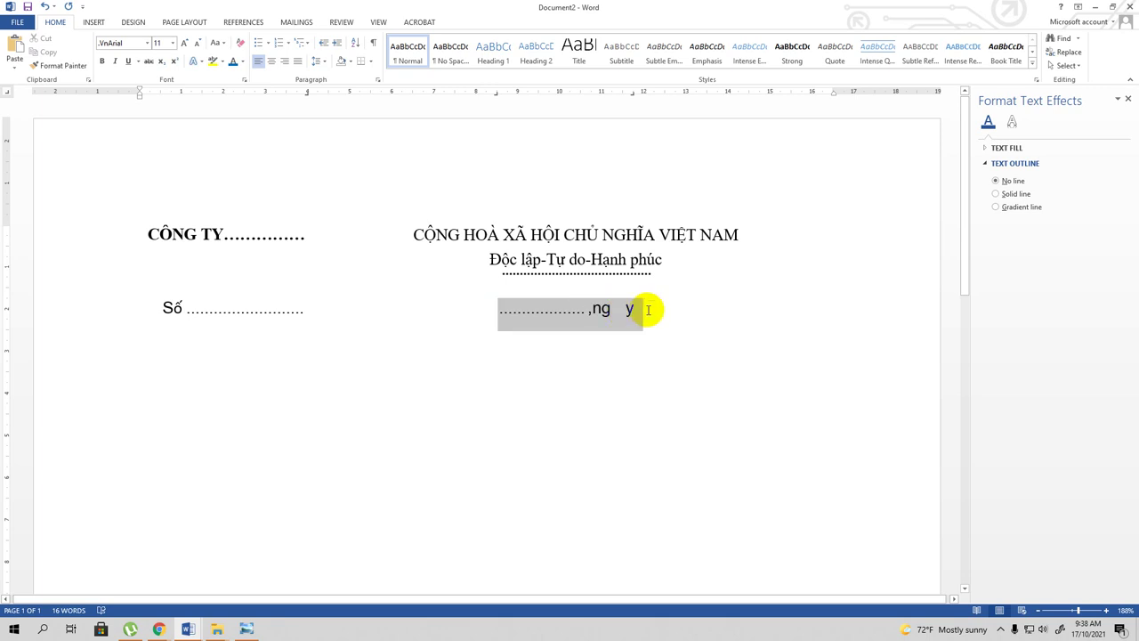
Format ',ngày' after the dotted leader as italic Times New Roman.
{"action": "left_click", "coordinate": [147, 42]}
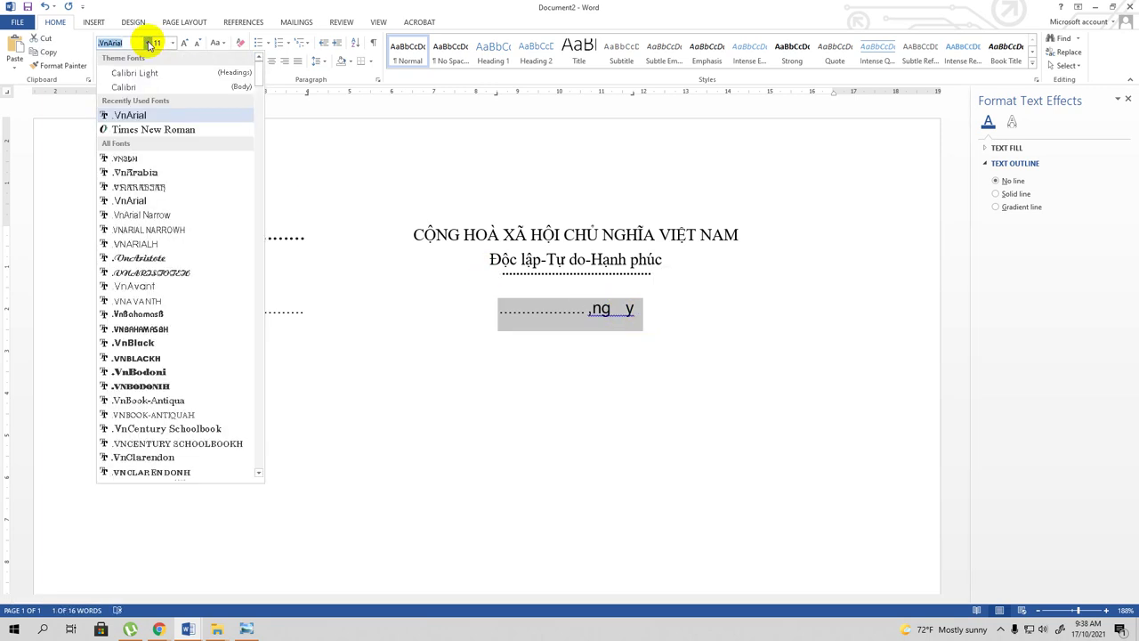
{"action": "left_click", "coordinate": [160, 130]}
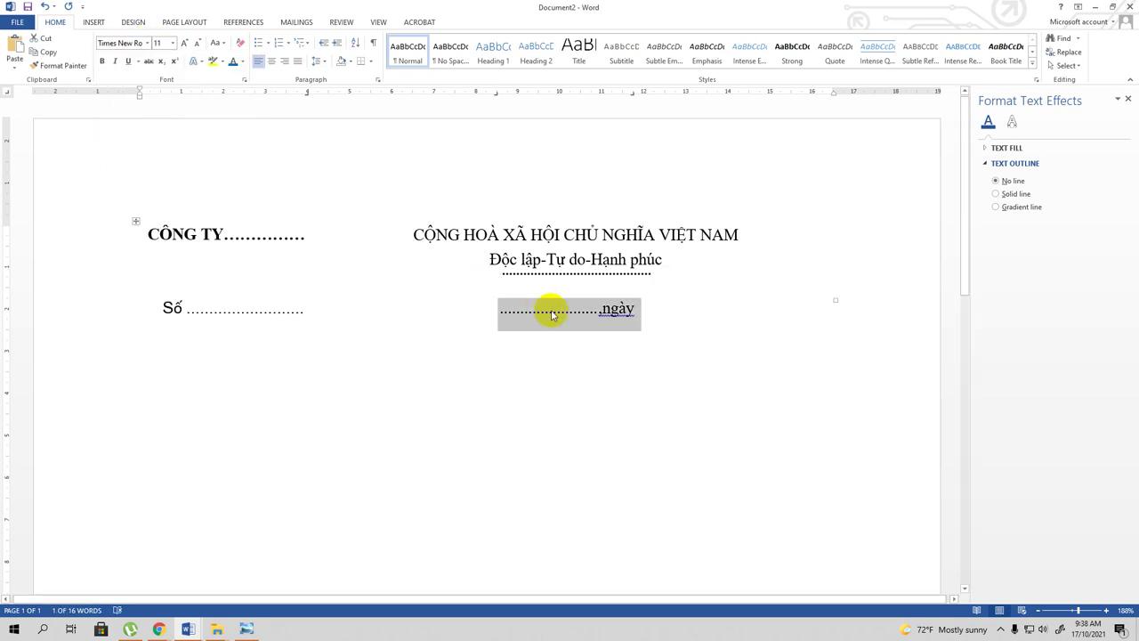
{"action": "left_click", "coordinate": [650, 310]}
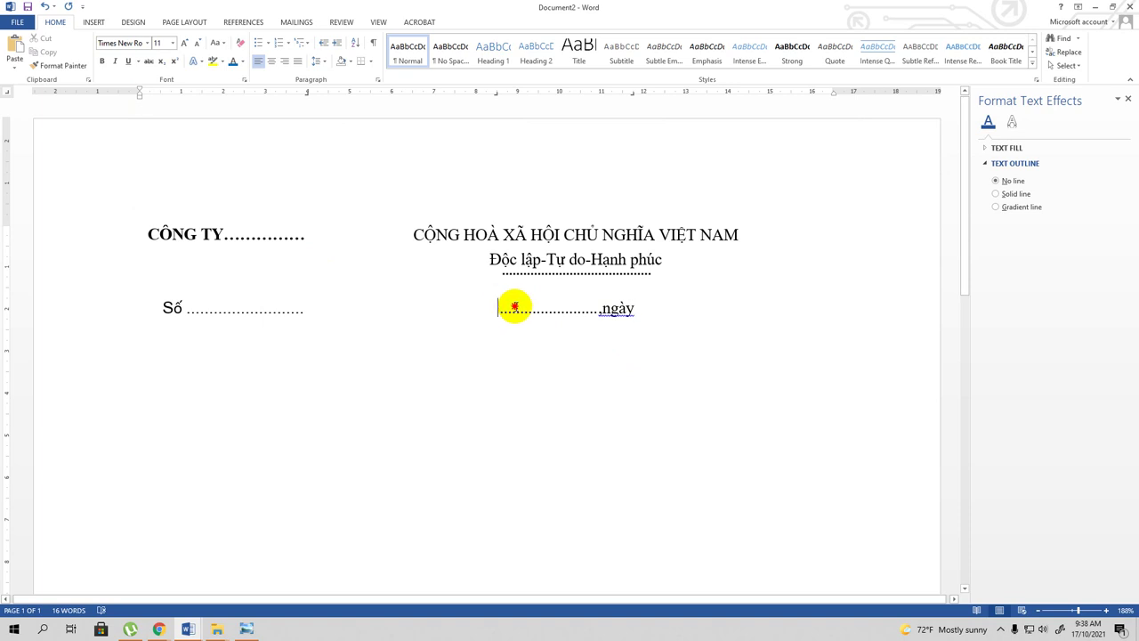
{"action": "left_click_drag", "start_coordinate": [499, 309], "coordinate": [658, 309]}
{"action": "left_click", "coordinate": [114, 61]}
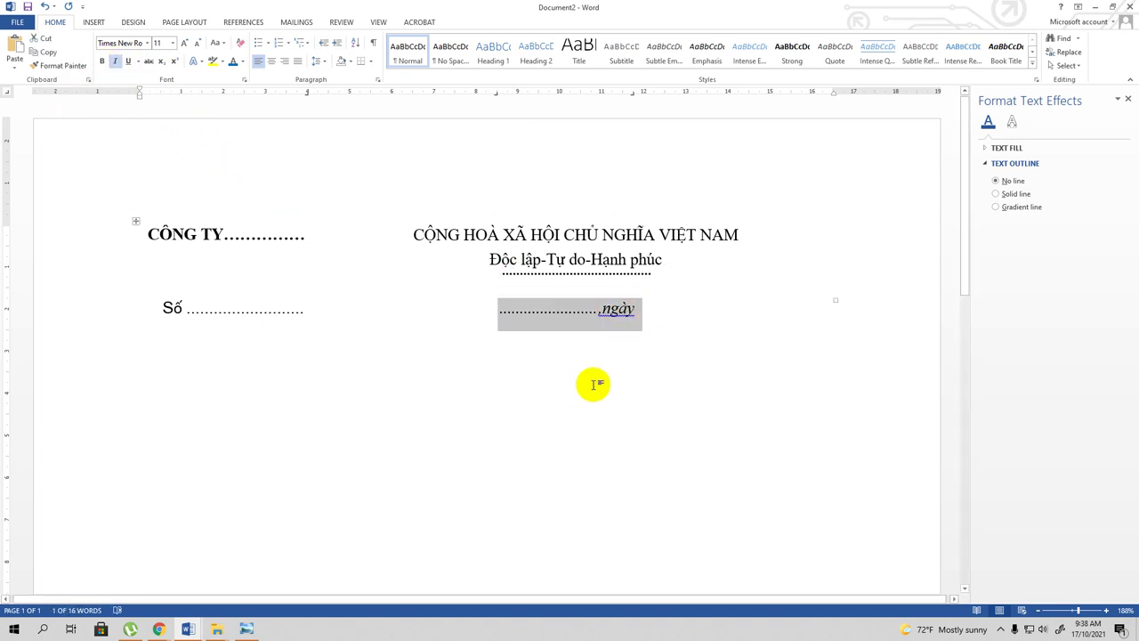
{"action": "left_click", "coordinate": [666, 306]}
{"action": "type", "text": "/"}
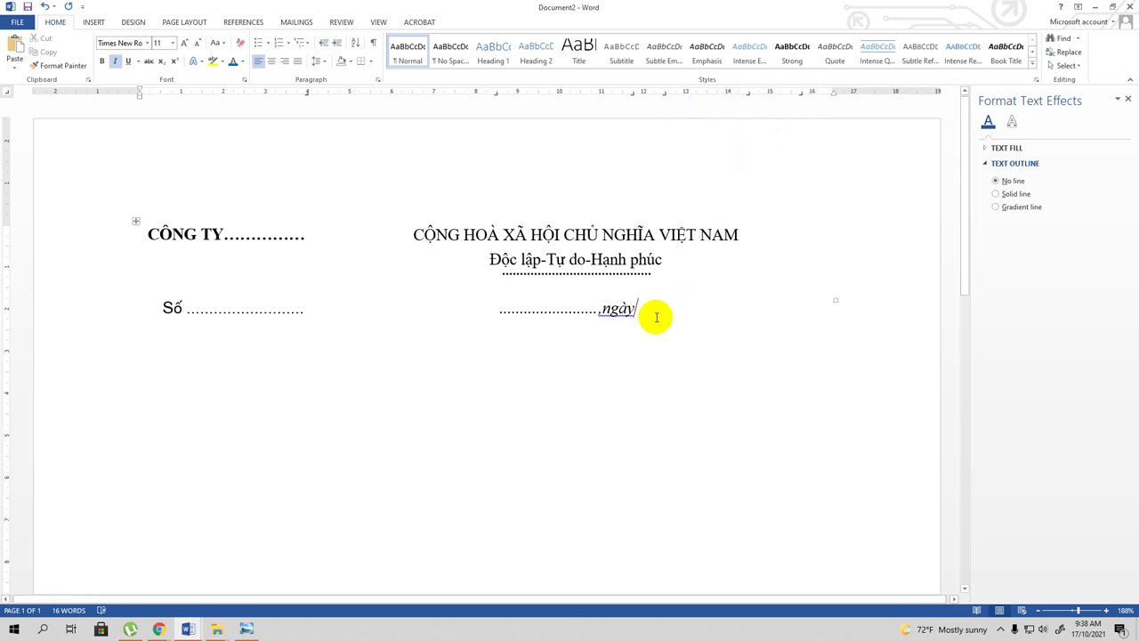
Assign dotted leaders to the 12.5, 14.5 and 15.75 cm tab stops.
{"action": "left_click", "coordinate": [377, 80]}
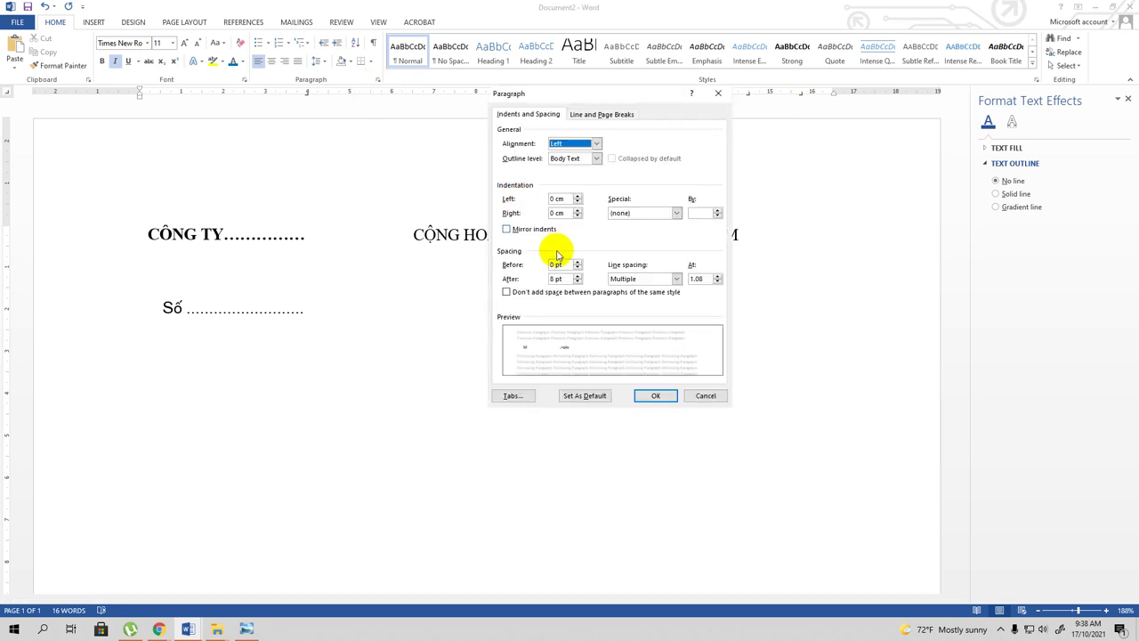
{"action": "left_click", "coordinate": [511, 395]}
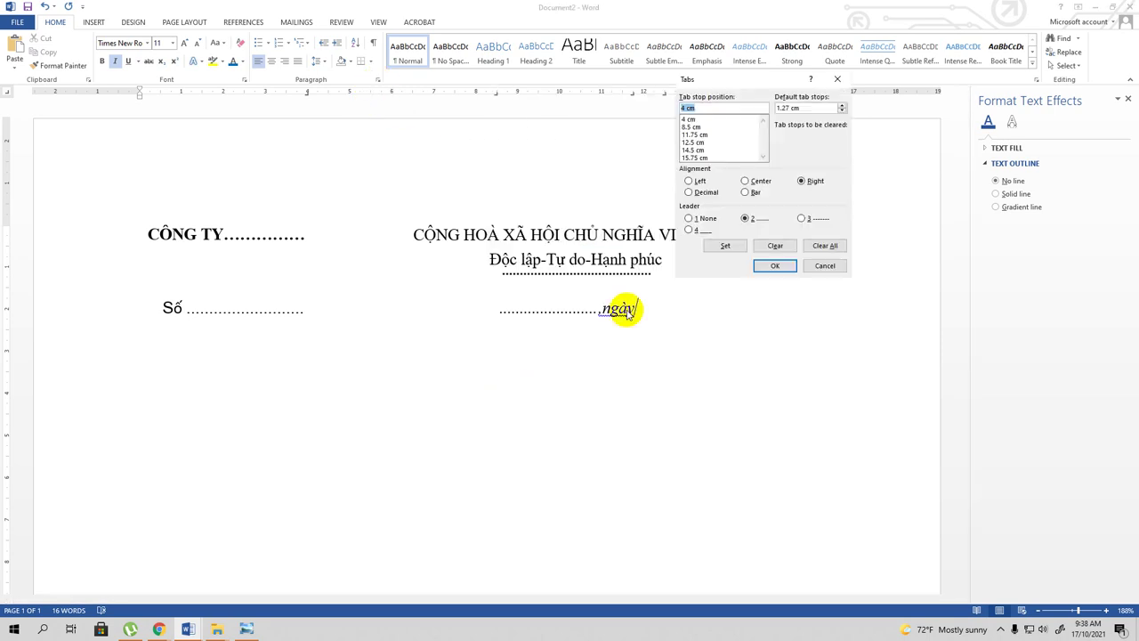
{"action": "left_click", "coordinate": [692, 134]}
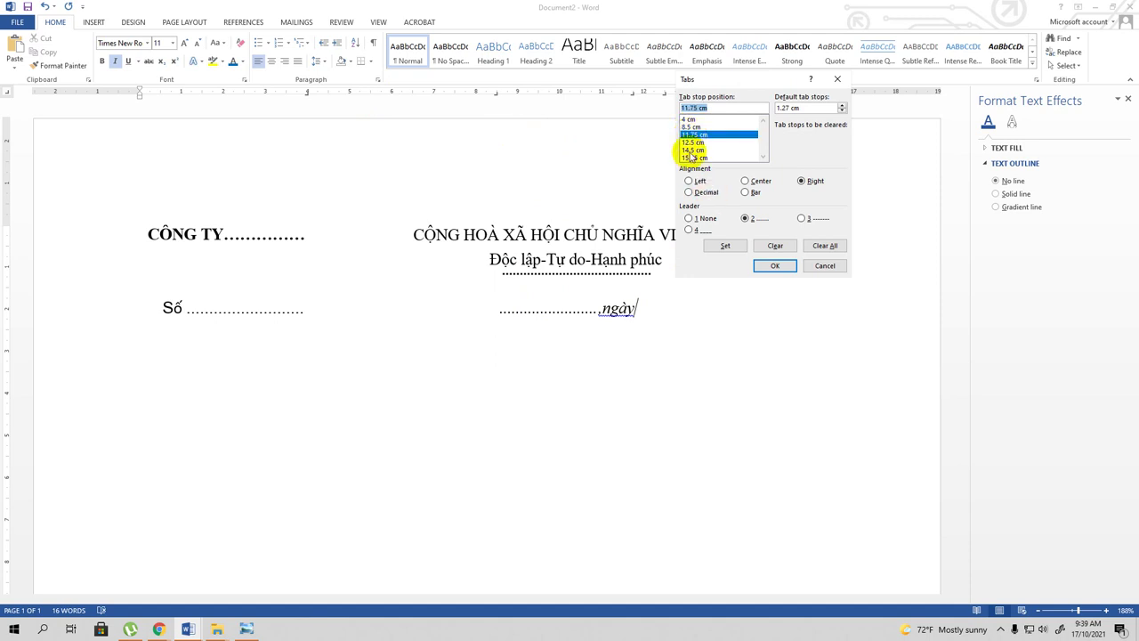
{"action": "left_click", "coordinate": [689, 143]}
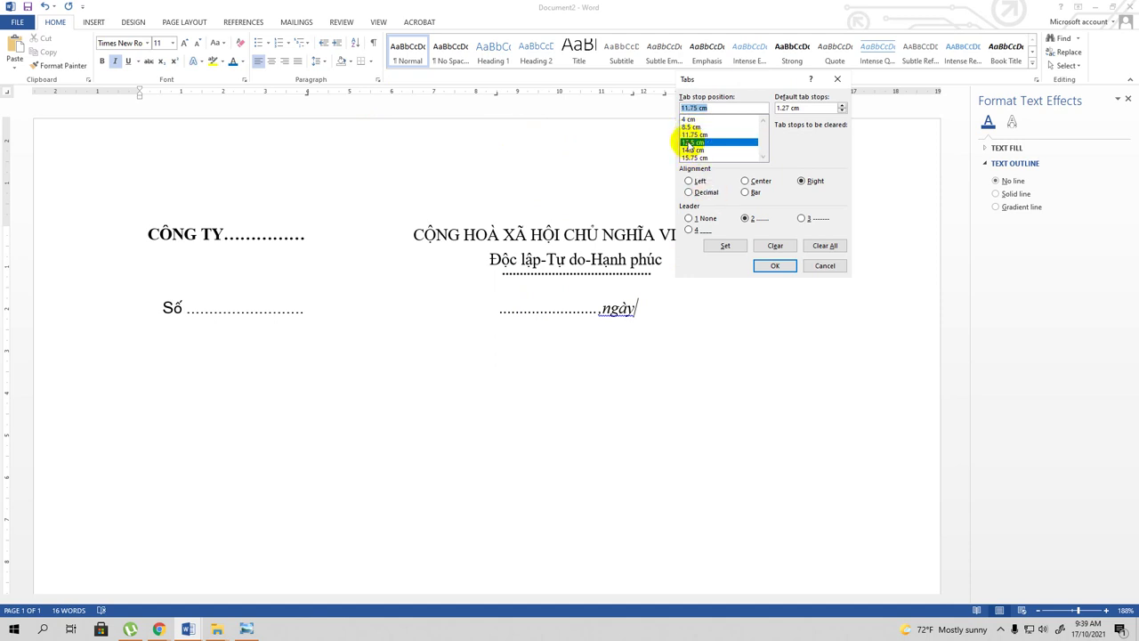
{"action": "left_click", "coordinate": [723, 246]}
{"action": "left_click", "coordinate": [693, 150]}
{"action": "left_click", "coordinate": [745, 219]}
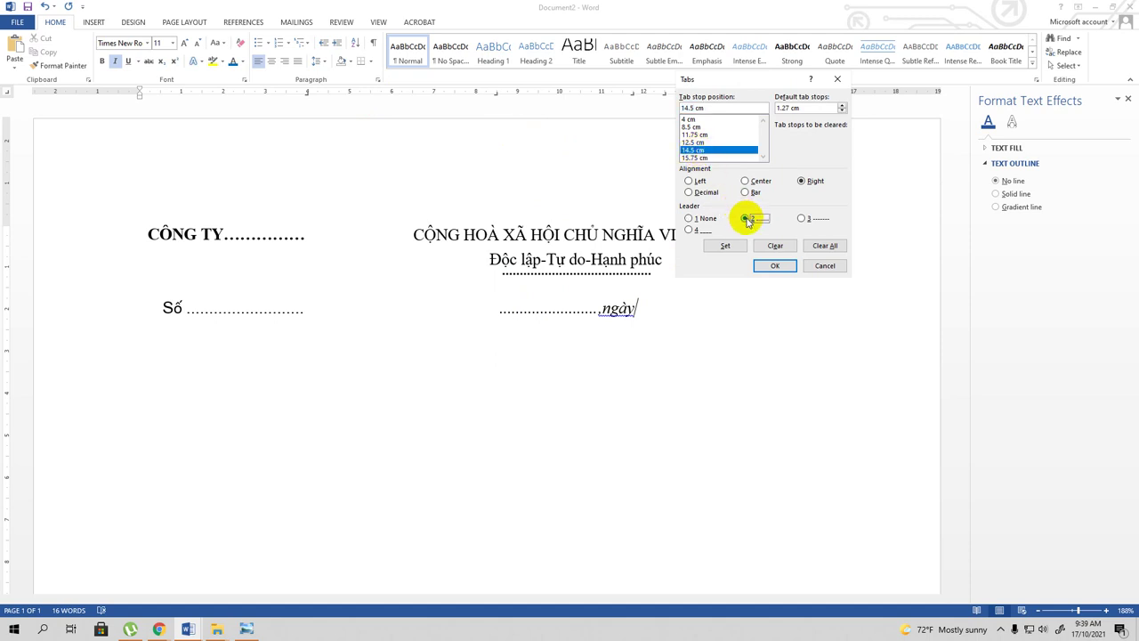
{"action": "left_click", "coordinate": [725, 246]}
{"action": "left_click", "coordinate": [695, 158]}
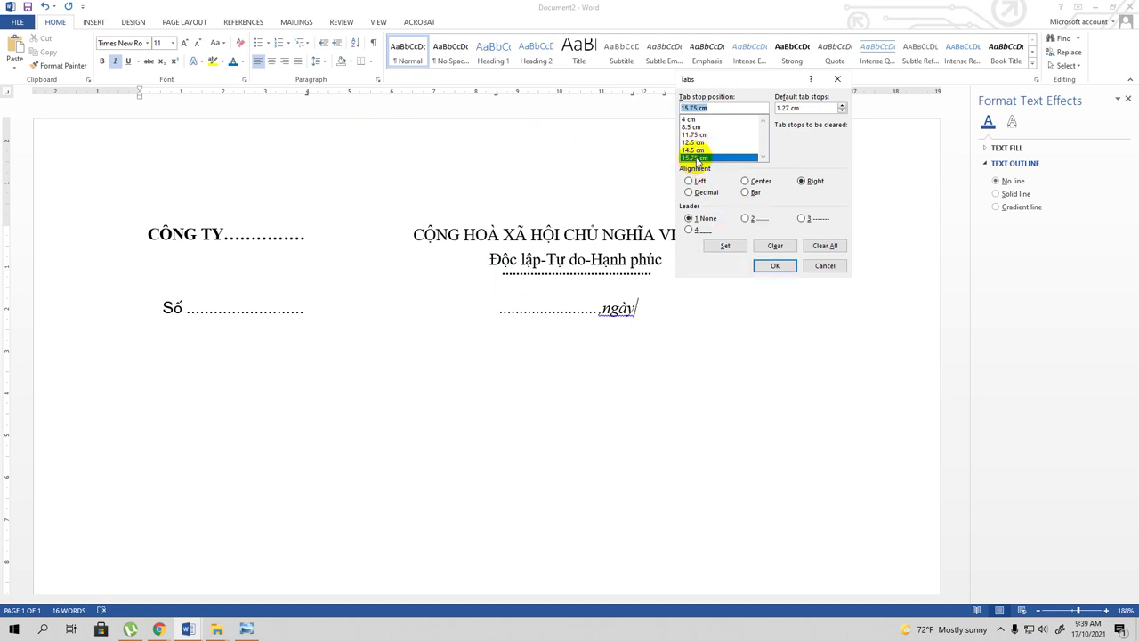
{"action": "left_click", "coordinate": [747, 218]}
{"action": "left_click", "coordinate": [725, 245]}
{"action": "left_click", "coordinate": [772, 265]}
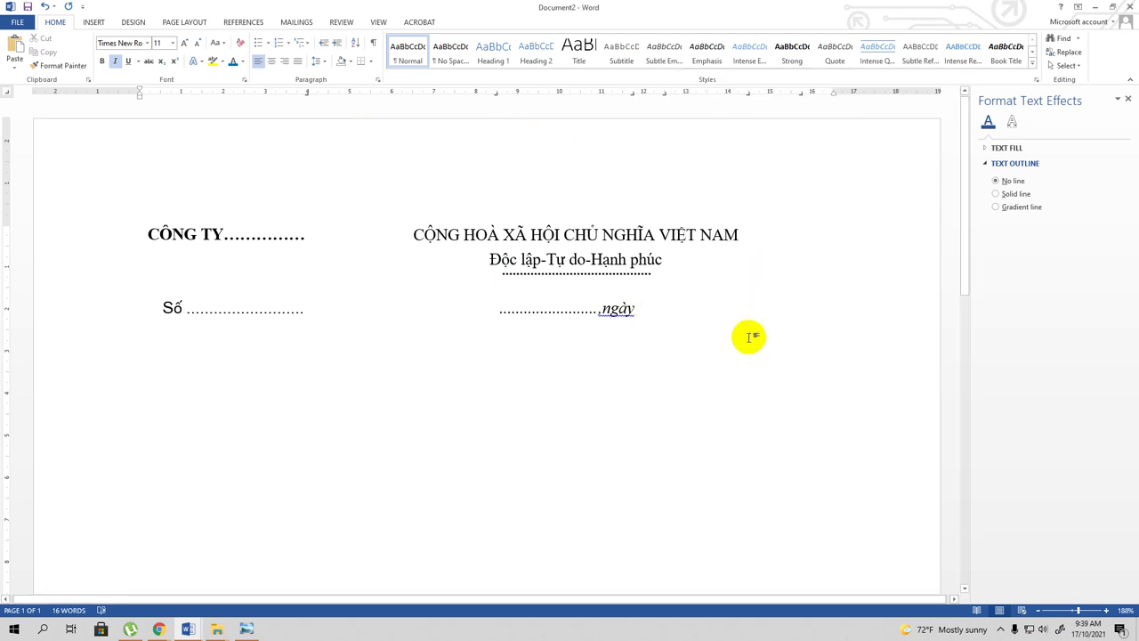
Add a leader after 'ngày', continue the date text, and shift a tab stop right to lengthen the day dots.
{"action": "key", "text": "Tab"}
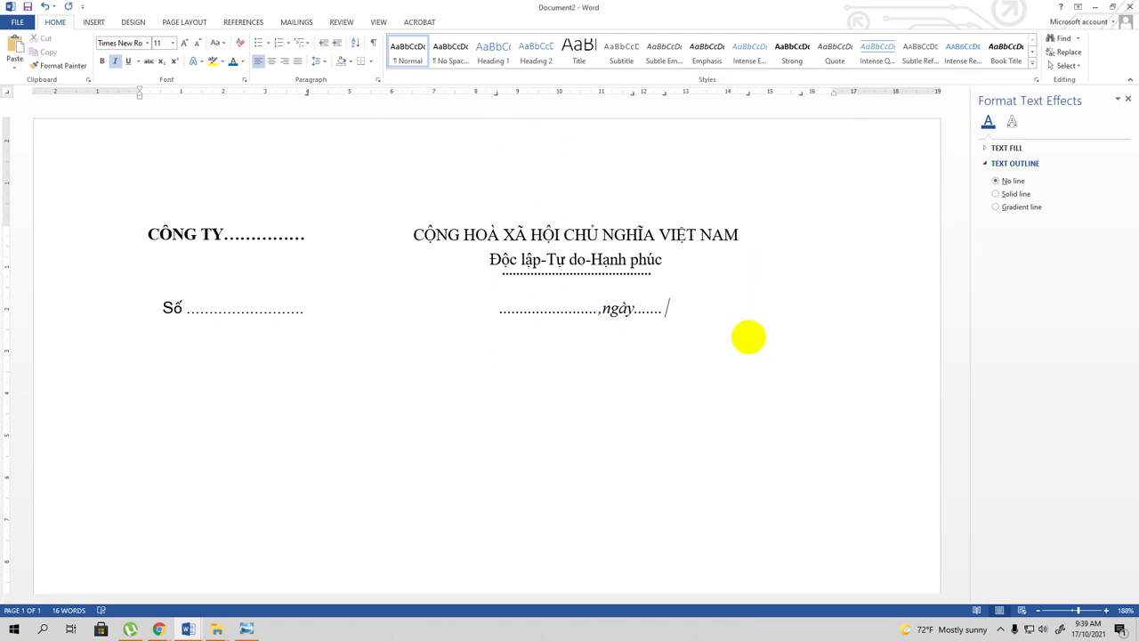
{"action": "type", "text": "an"}
{"action": "type", "text": "mw"}
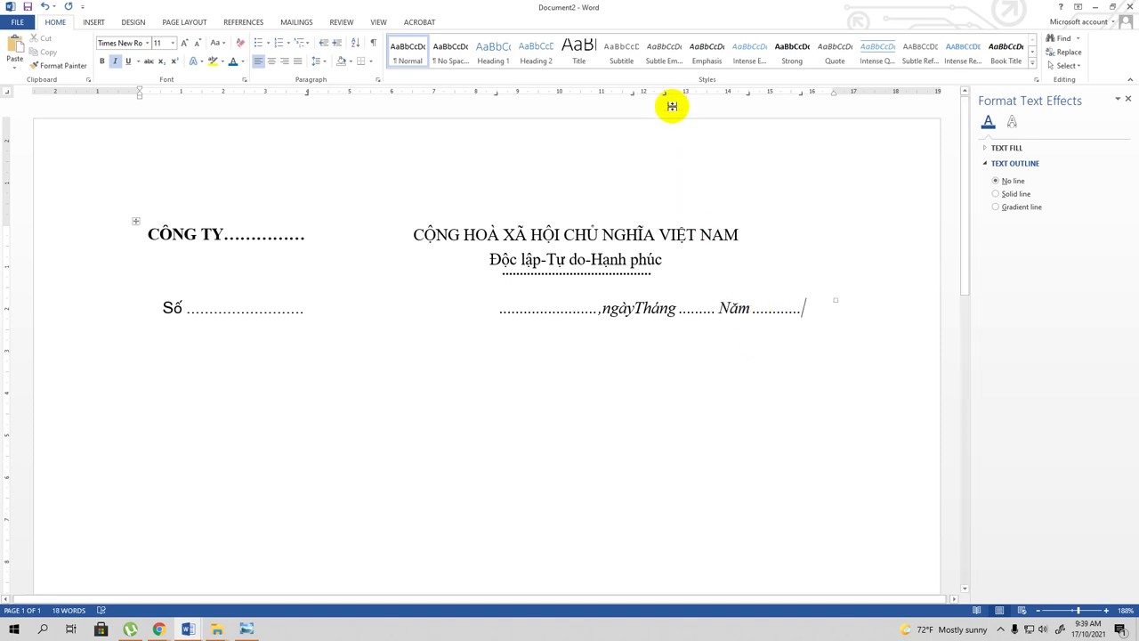
{"action": "left_click_drag", "start_coordinate": [664, 95], "coordinate": [675, 99]}
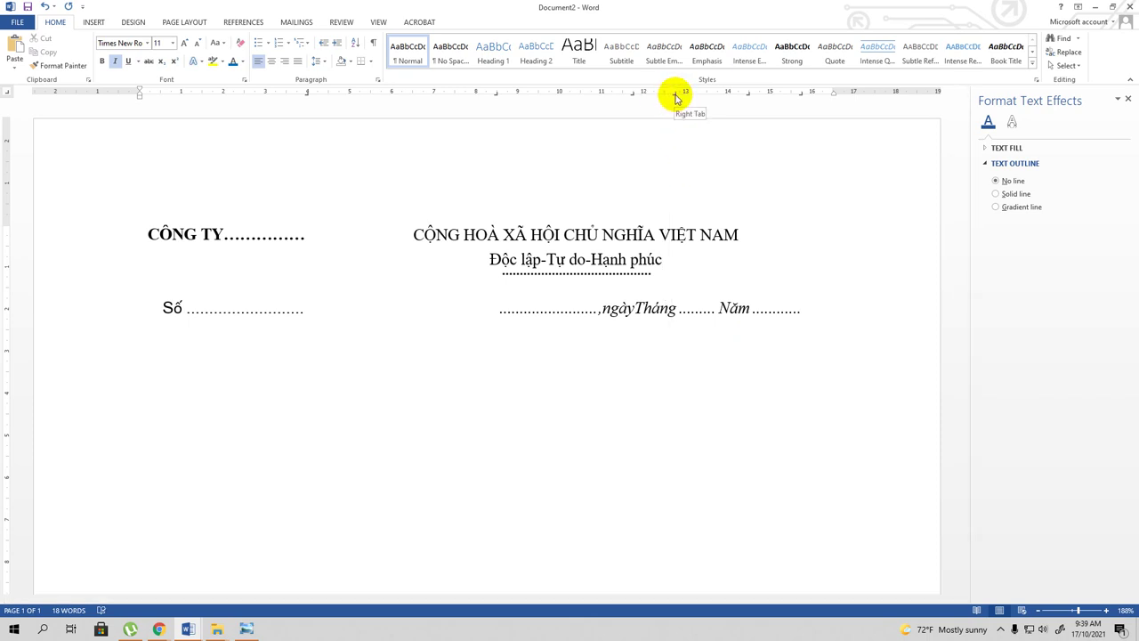
{"action": "left_click_drag", "start_coordinate": [675, 98], "coordinate": [685, 96]}
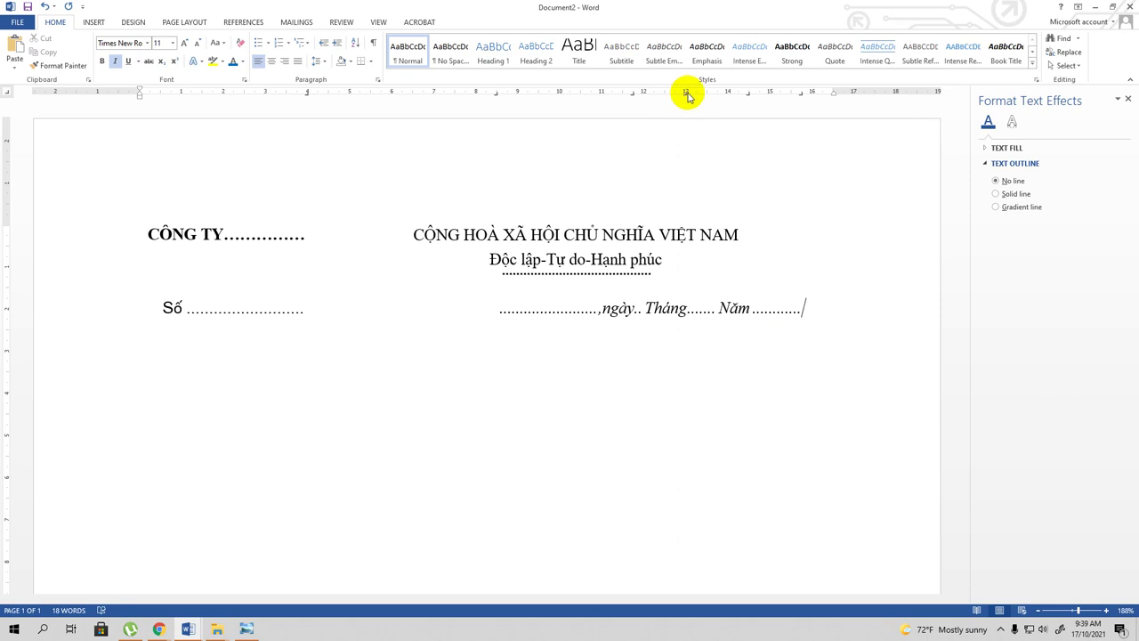
{"action": "left_click_drag", "start_coordinate": [687, 95], "coordinate": [697, 97]}
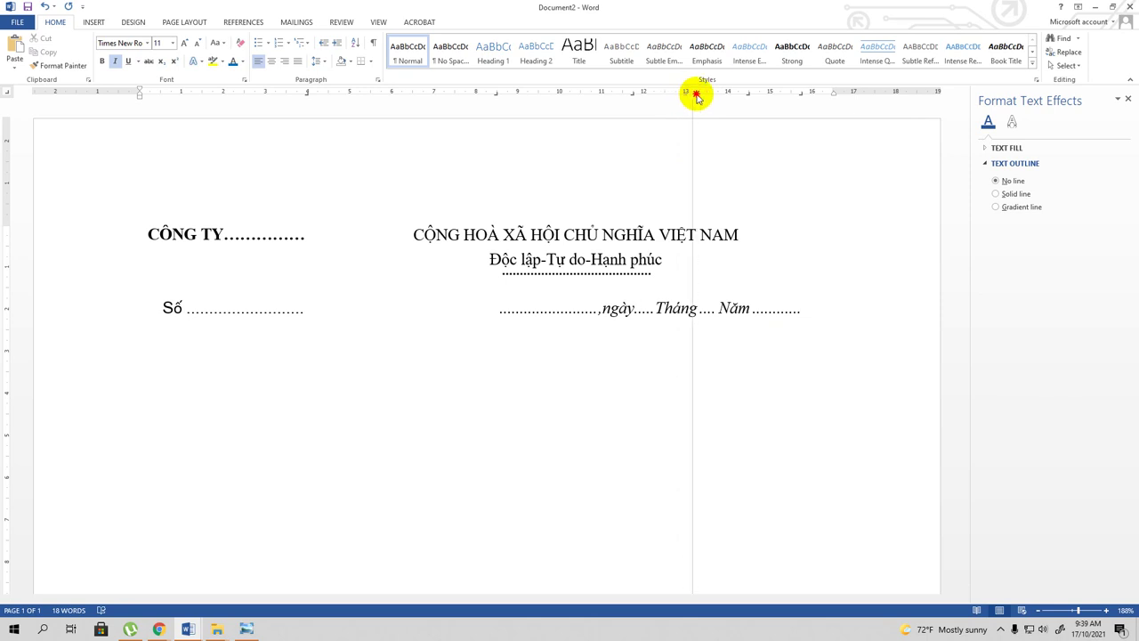
{"action": "left_click_drag", "start_coordinate": [697, 97], "coordinate": [697, 97]}
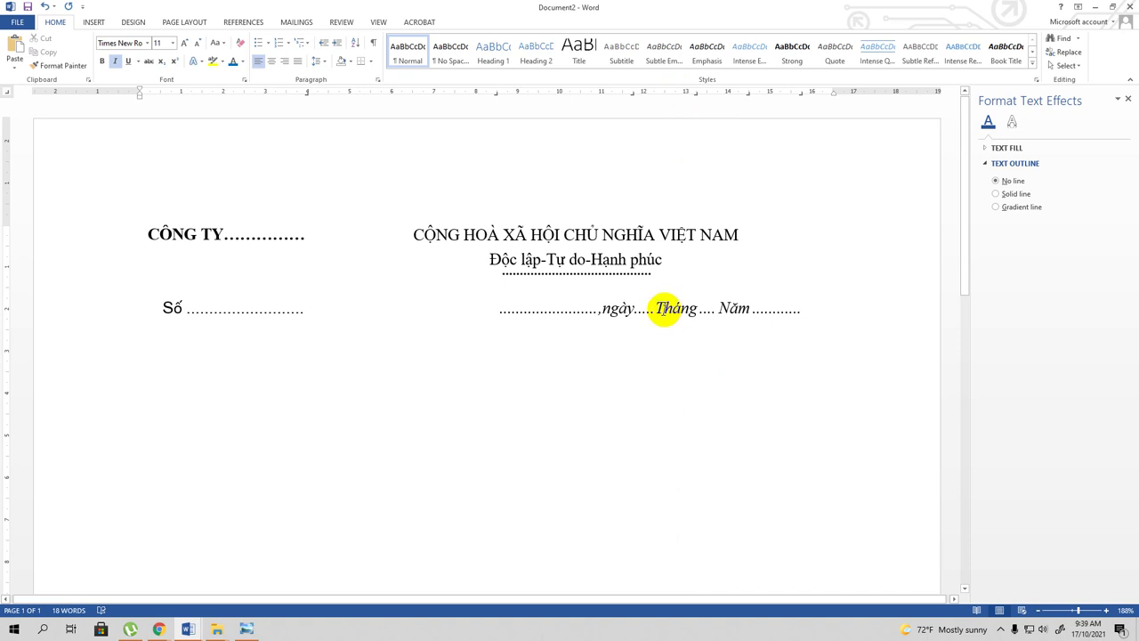
Lowercase 'tháng' and 'năm', shorten the trailing leader on the ruler, and start a new line.
{"action": "left_click", "coordinate": [657, 309]}
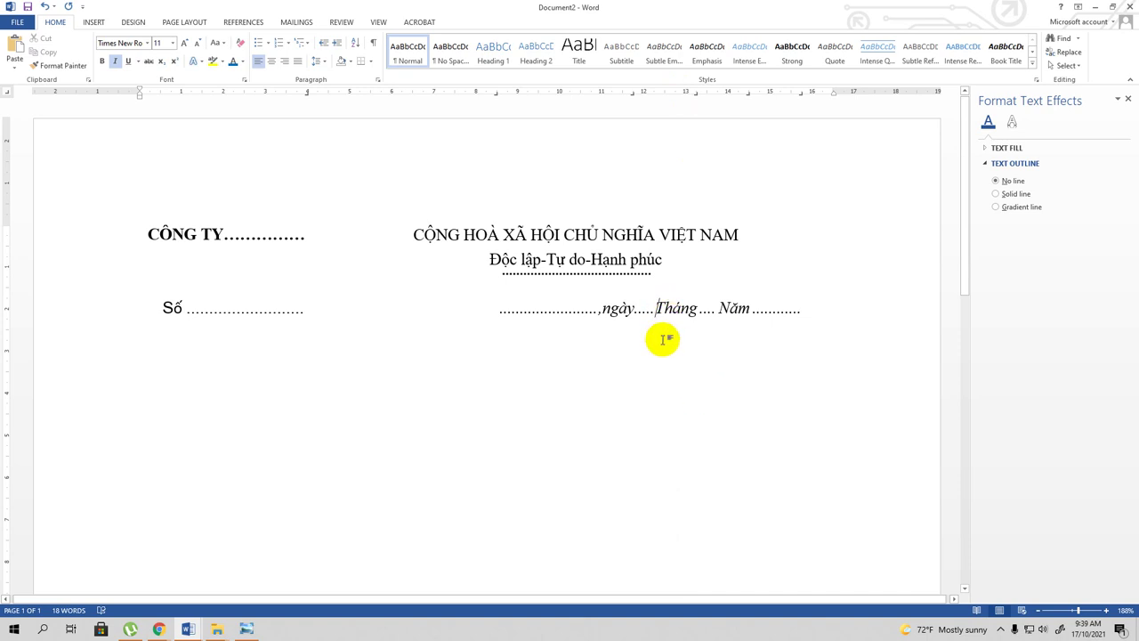
{"action": "type", "text": "..t"}
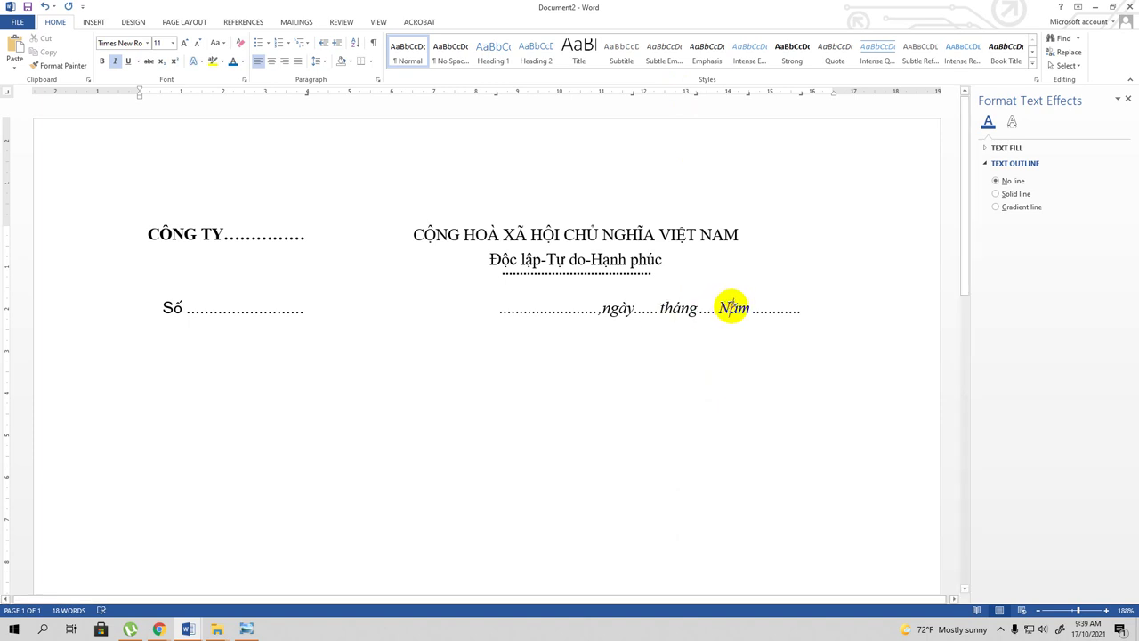
{"action": "left_click", "coordinate": [728, 307]}
{"action": "key", "text": "BackSpace"}
{"action": "type", "text": "..n"}
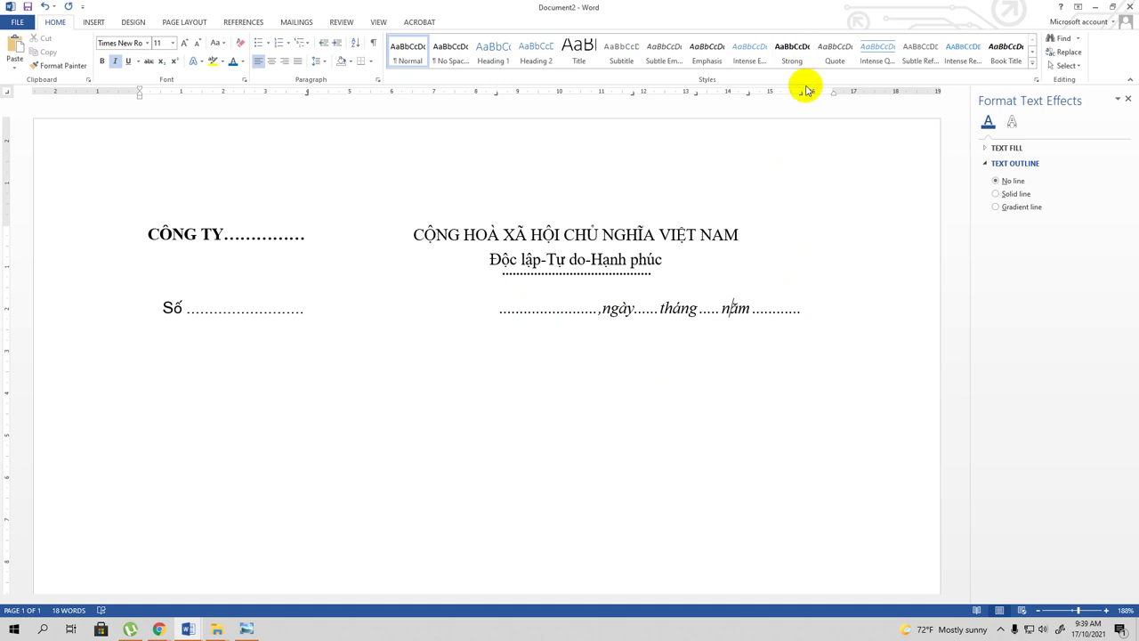
{"action": "left_click_drag", "start_coordinate": [806, 91], "coordinate": [778, 97]}
{"action": "left_click_drag", "start_coordinate": [777, 95], "coordinate": [775, 94]}
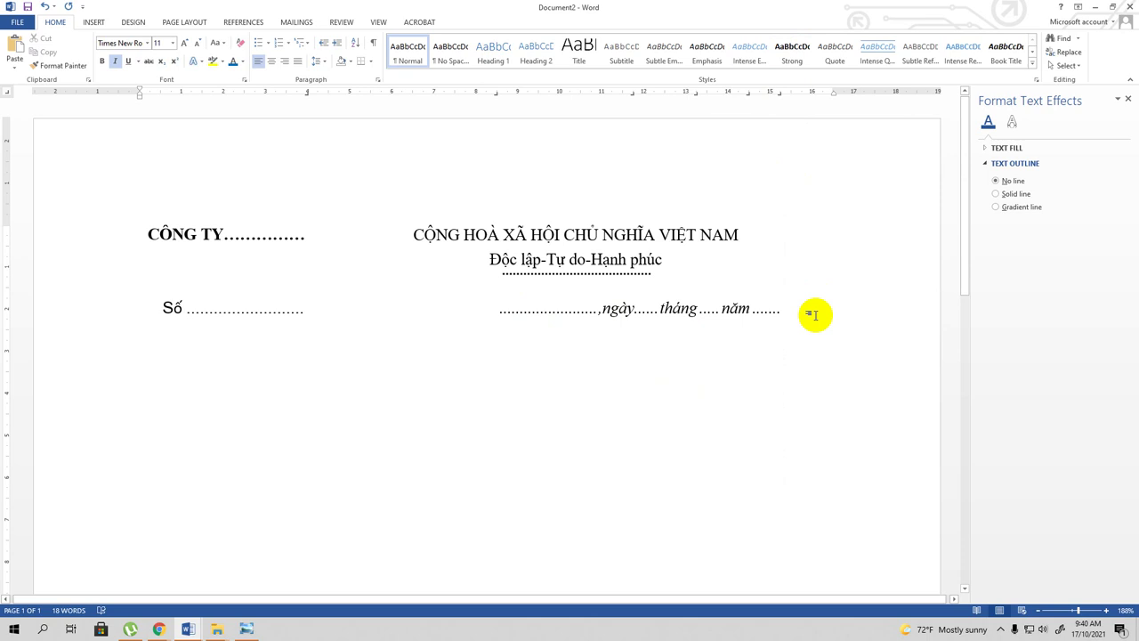
{"action": "key", "text": "Return"}
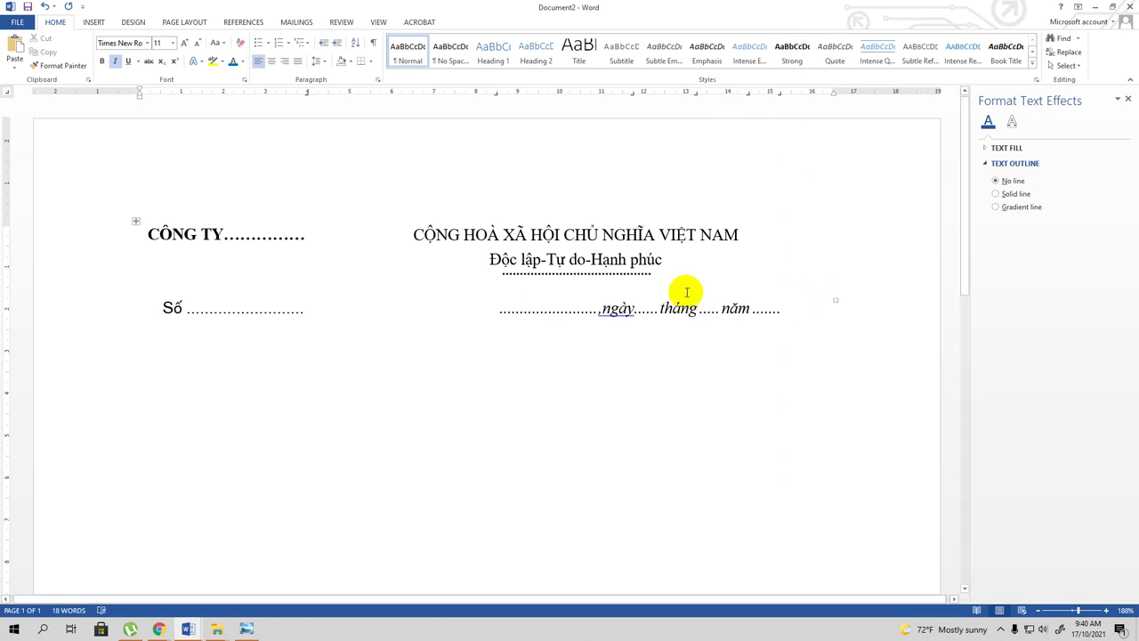
Clear all existing tab stops for the new line.
{"action": "left_click", "coordinate": [377, 79]}
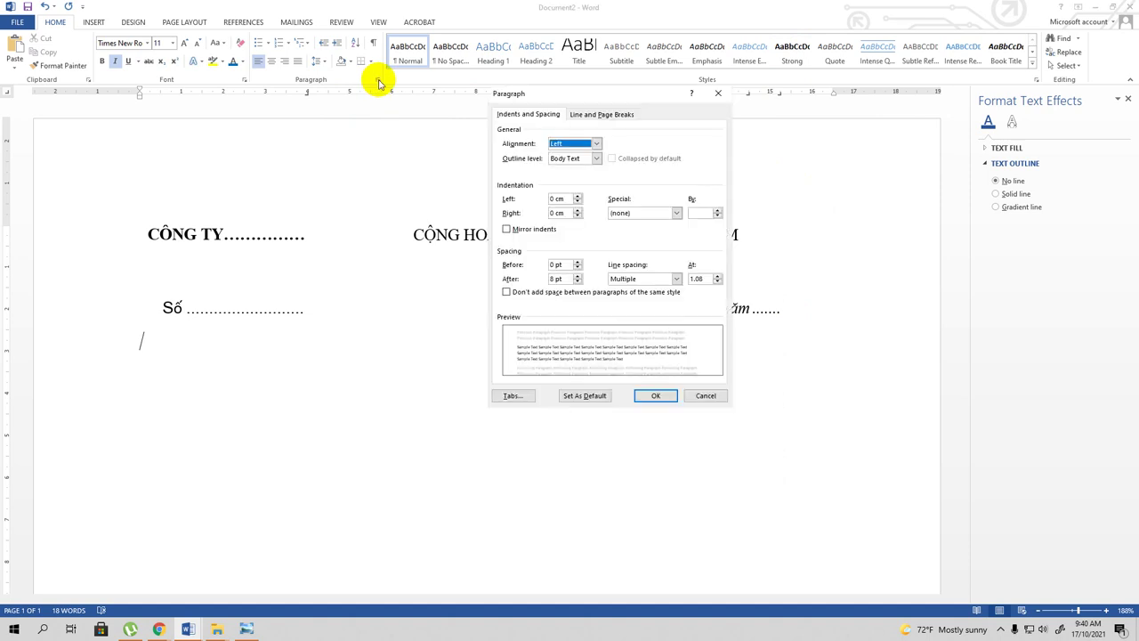
{"action": "left_click", "coordinate": [512, 397]}
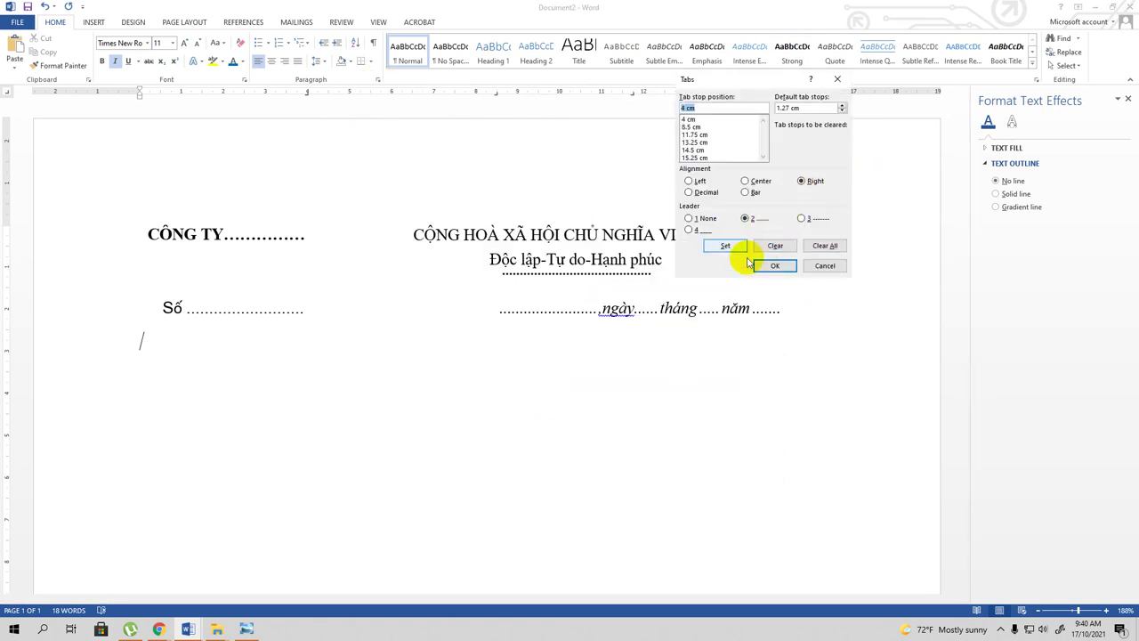
{"action": "left_click", "coordinate": [822, 249]}
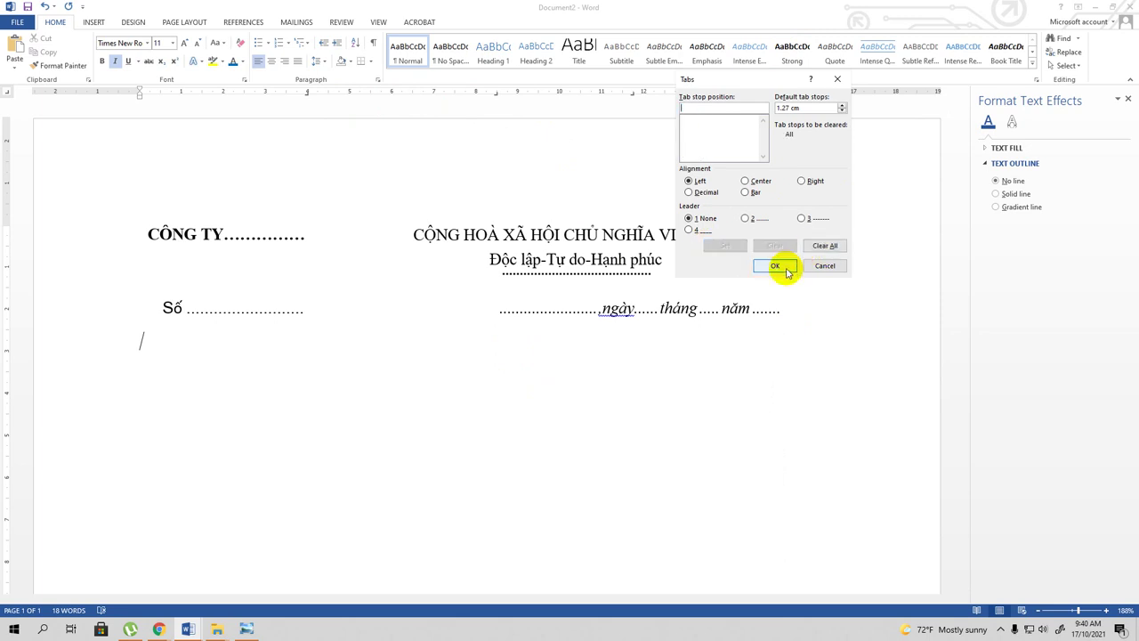
{"action": "left_click", "coordinate": [774, 265]}
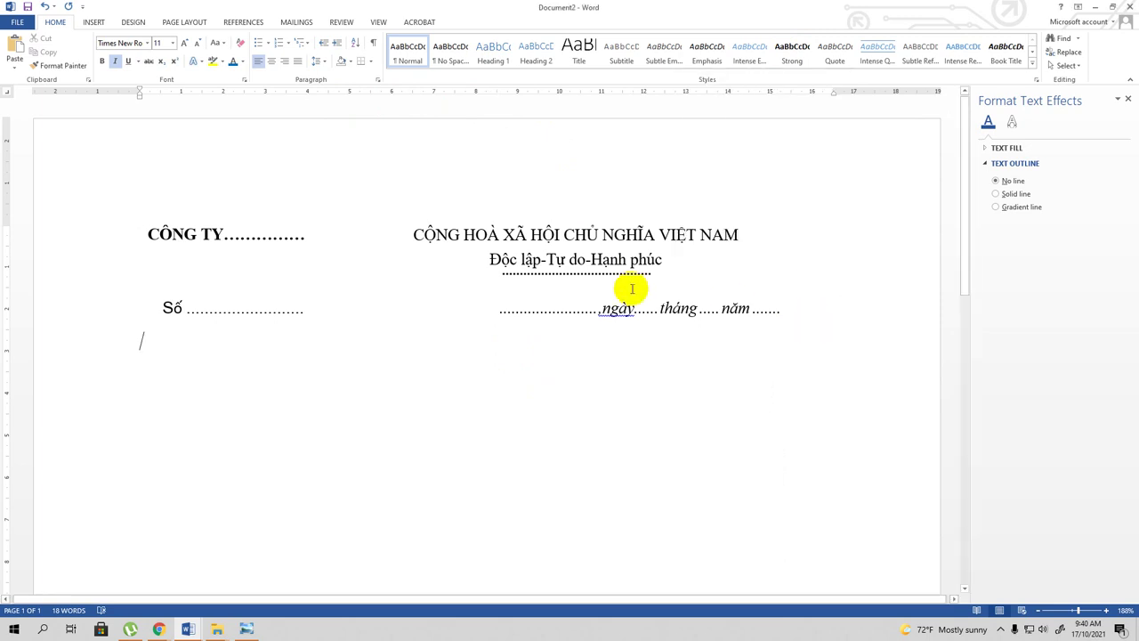
Add the centred heading 'CÔNG VĂN GIẢI TRÌNH' in bold, not italic, with a blank line above.
{"action": "left_click", "coordinate": [272, 62]}
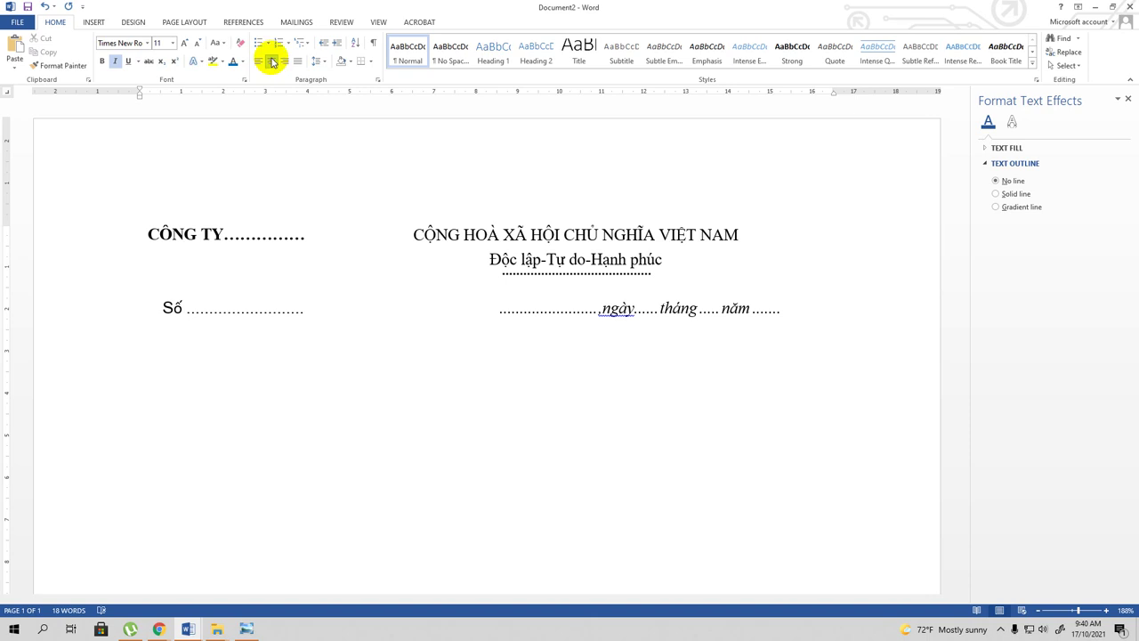
{"action": "type", "text": "CO"}
{"action": "type", "text": "NG "}
{"action": "type", "text": "VĂN GIAI"}
{"action": "type", "text": " TRINHf"}
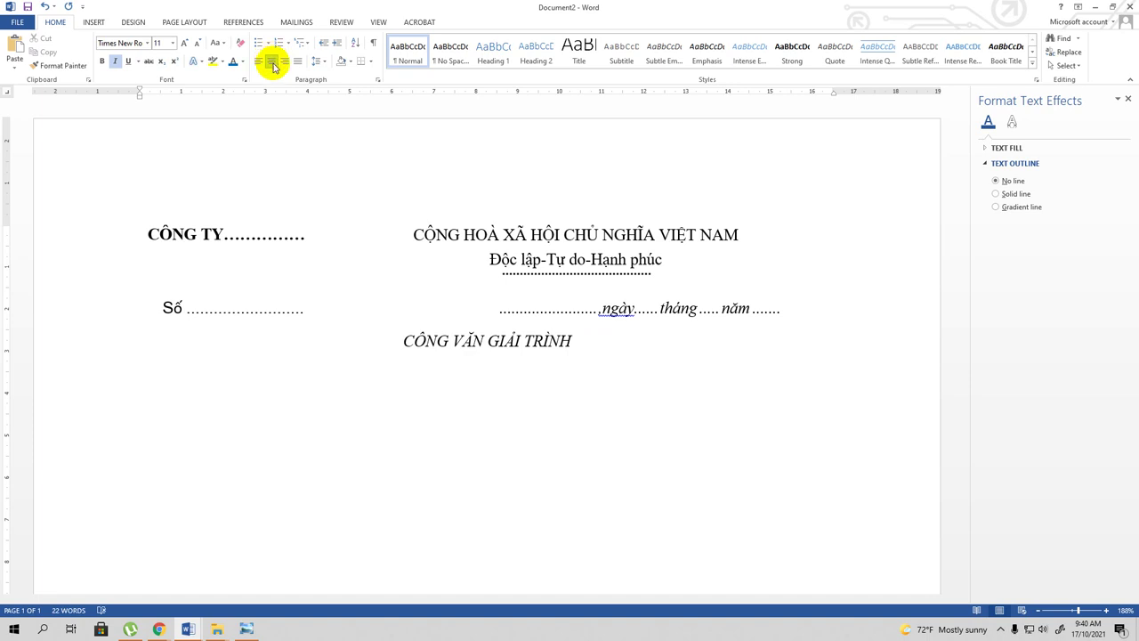
{"action": "left_click_drag", "start_coordinate": [402, 344], "coordinate": [603, 340]}
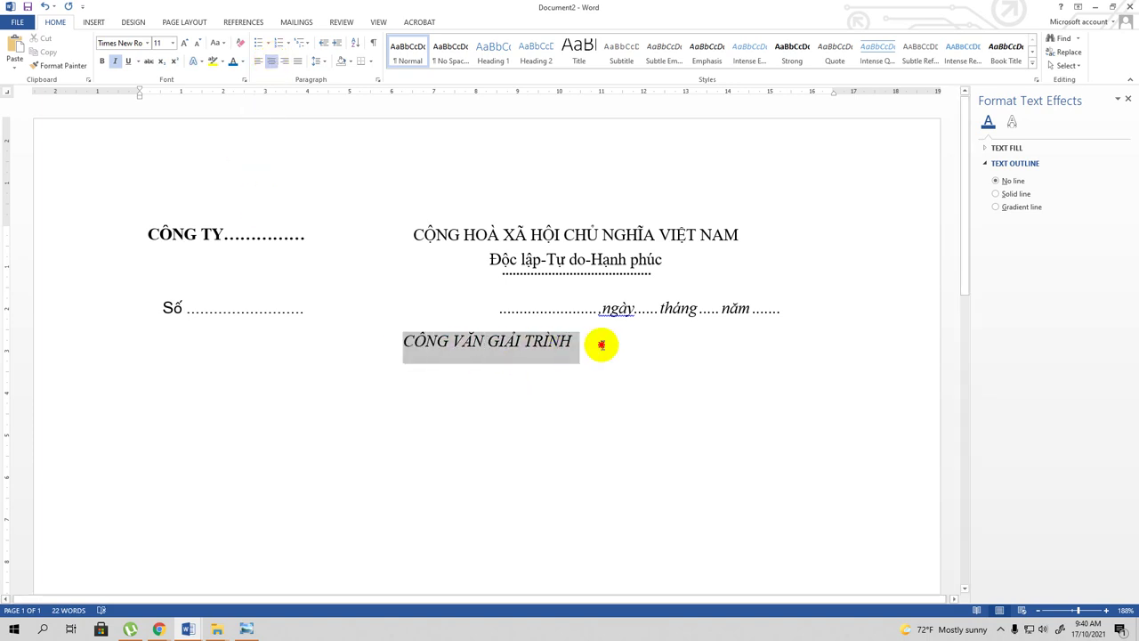
{"action": "left_click", "coordinate": [101, 63]}
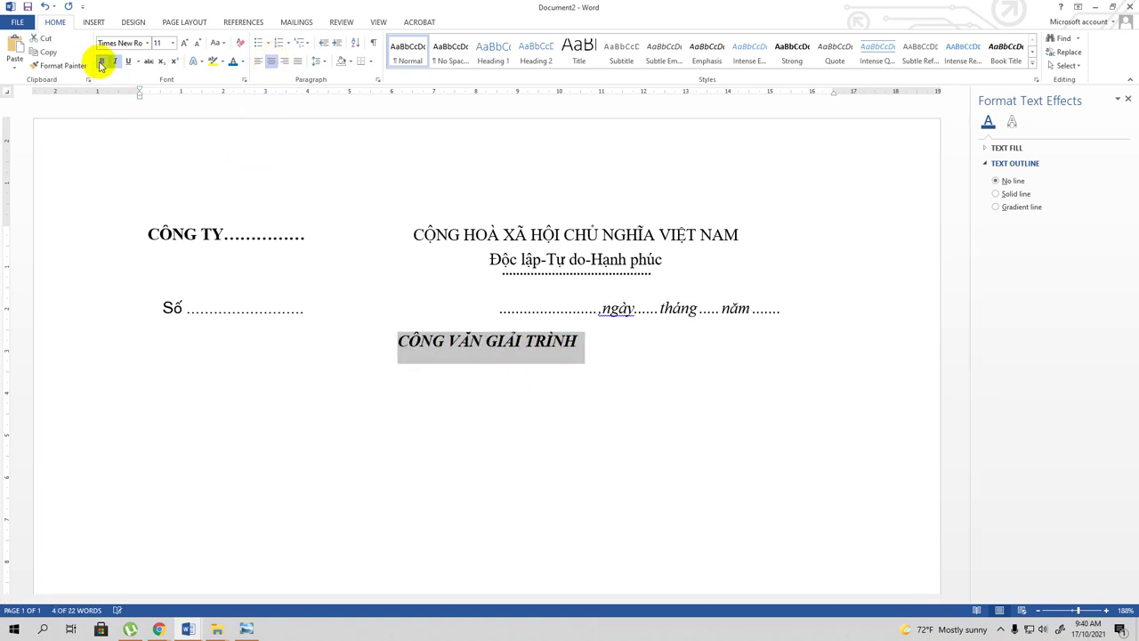
{"action": "left_click", "coordinate": [115, 60]}
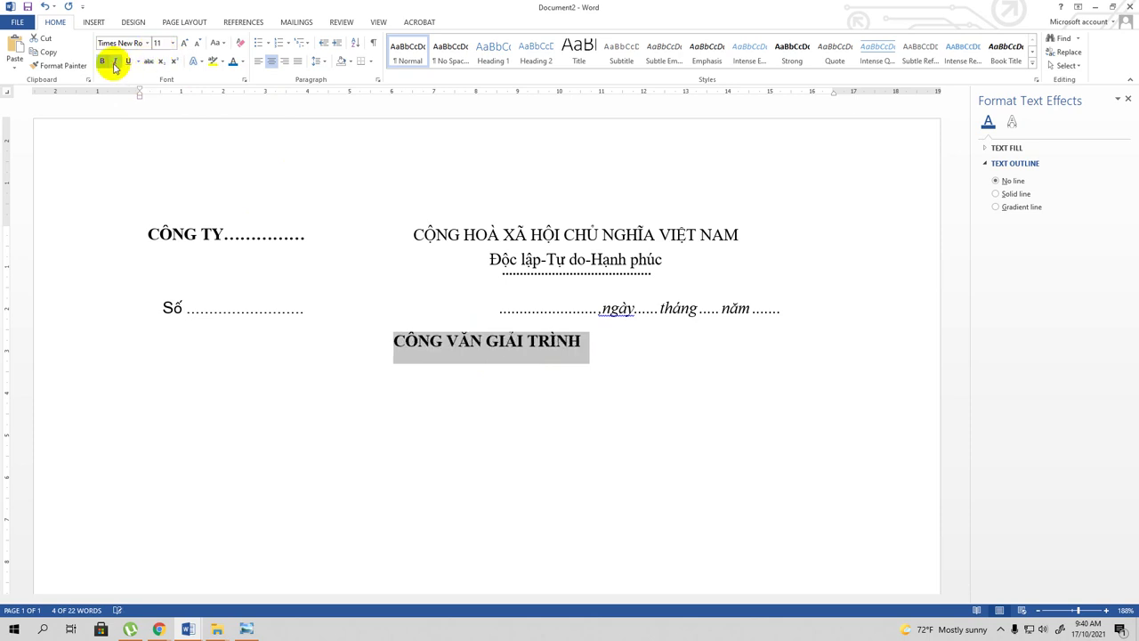
{"action": "left_click", "coordinate": [401, 354]}
{"action": "key", "text": "Return"}
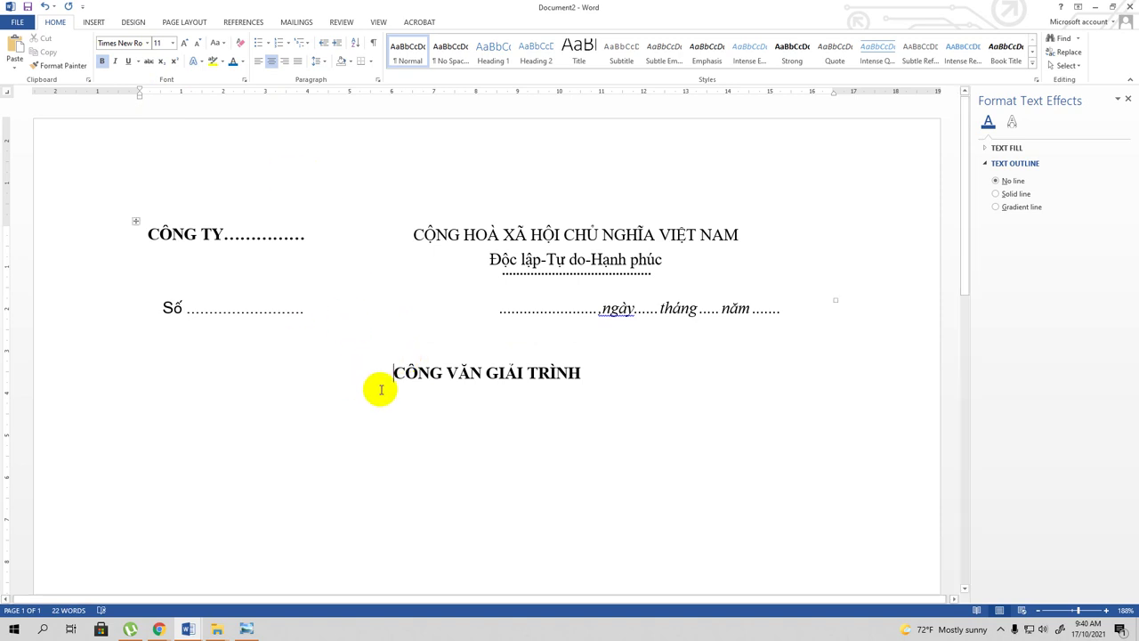
Change the CÔNG VĂN GIẢI TRÌNH heading font to Calibri Light, replacing the .VnArial tried first.
{"action": "left_click_drag", "start_coordinate": [392, 374], "coordinate": [590, 375]}
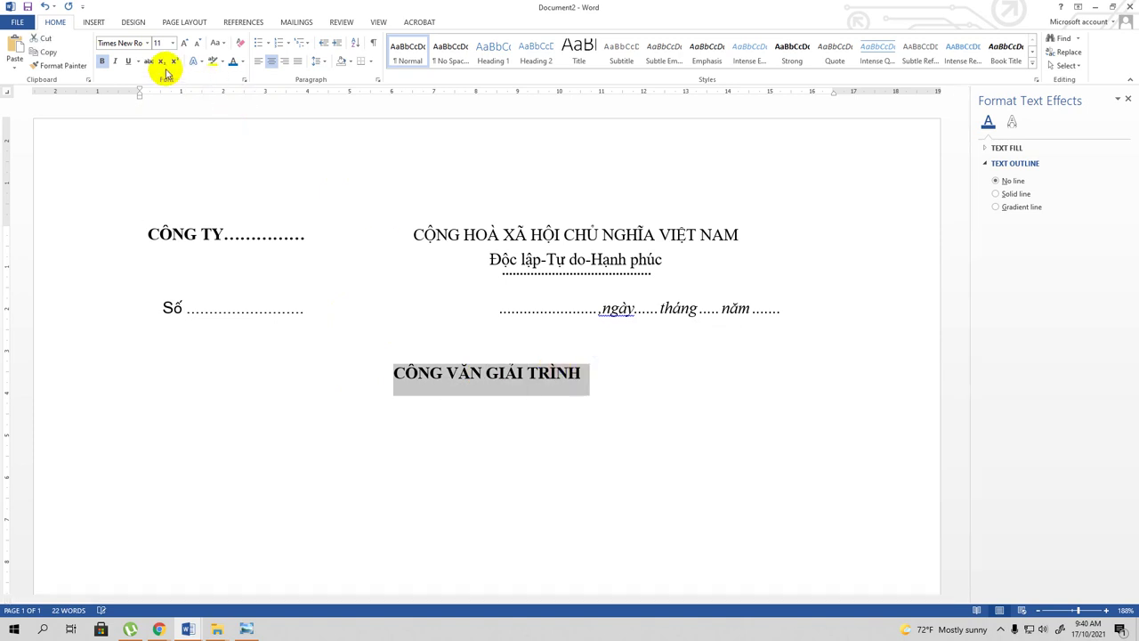
{"action": "left_click", "coordinate": [149, 45]}
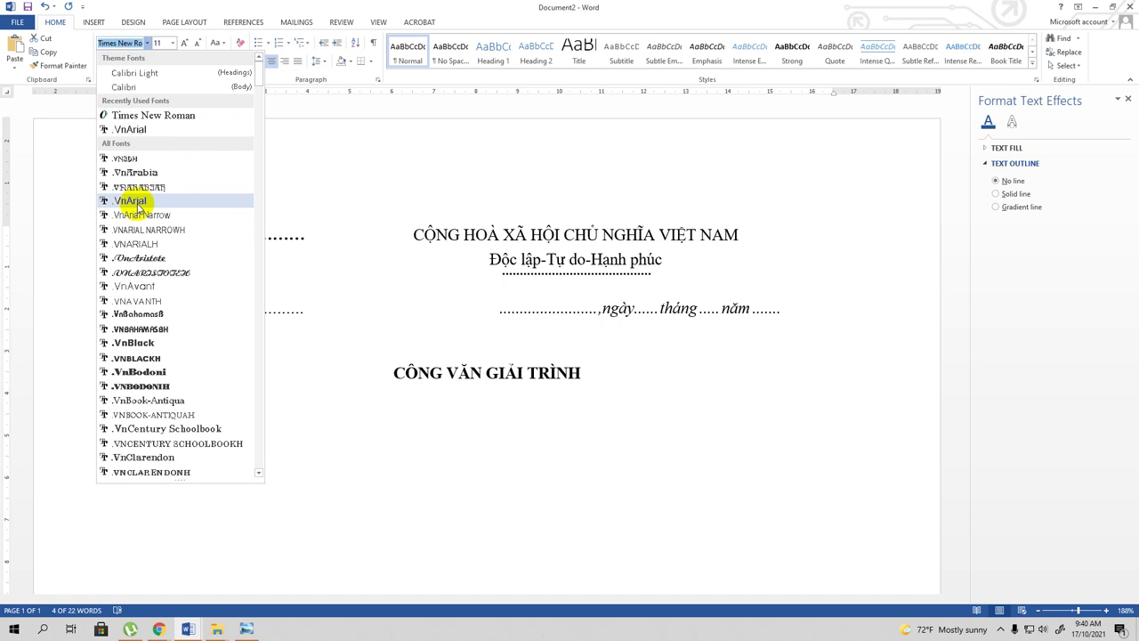
{"action": "left_click", "coordinate": [138, 202]}
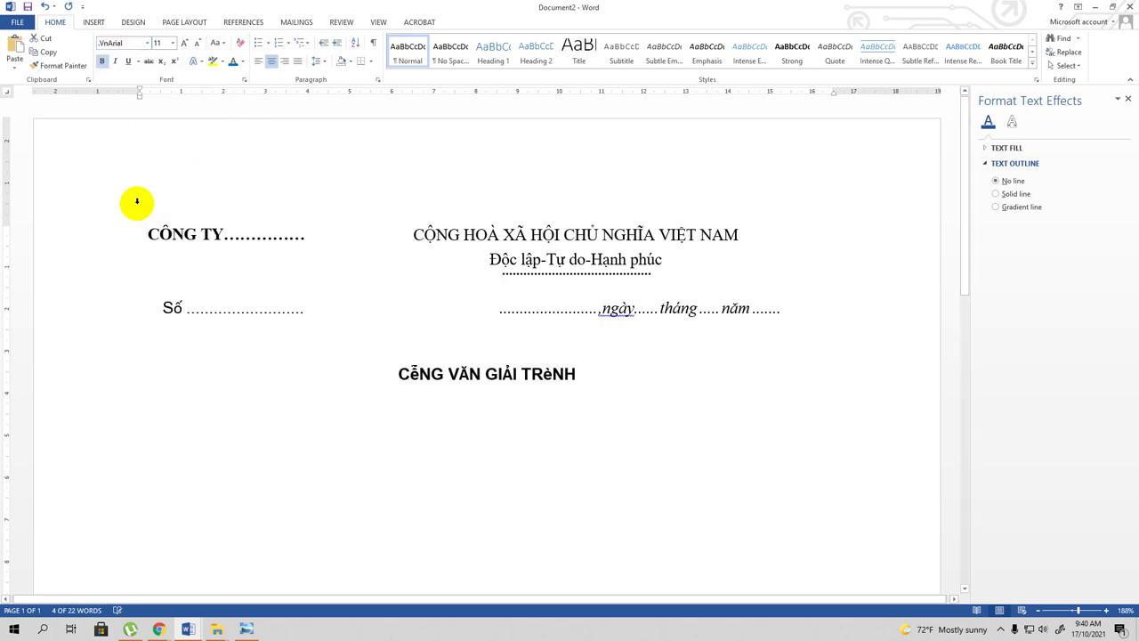
{"action": "left_click", "coordinate": [147, 42]}
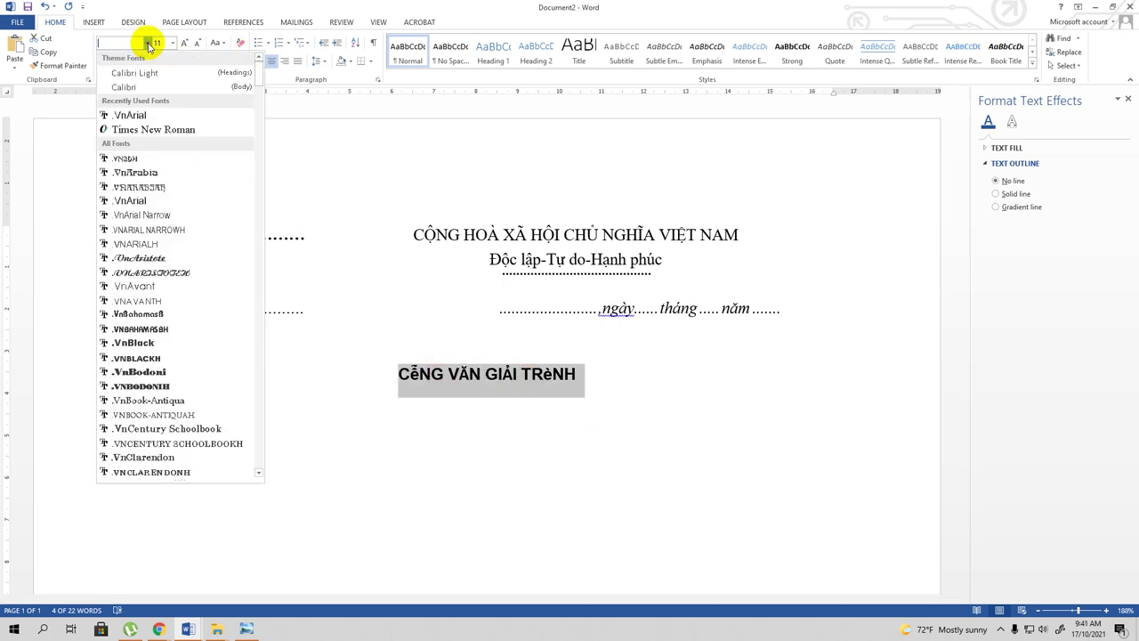
{"action": "left_click", "coordinate": [147, 75]}
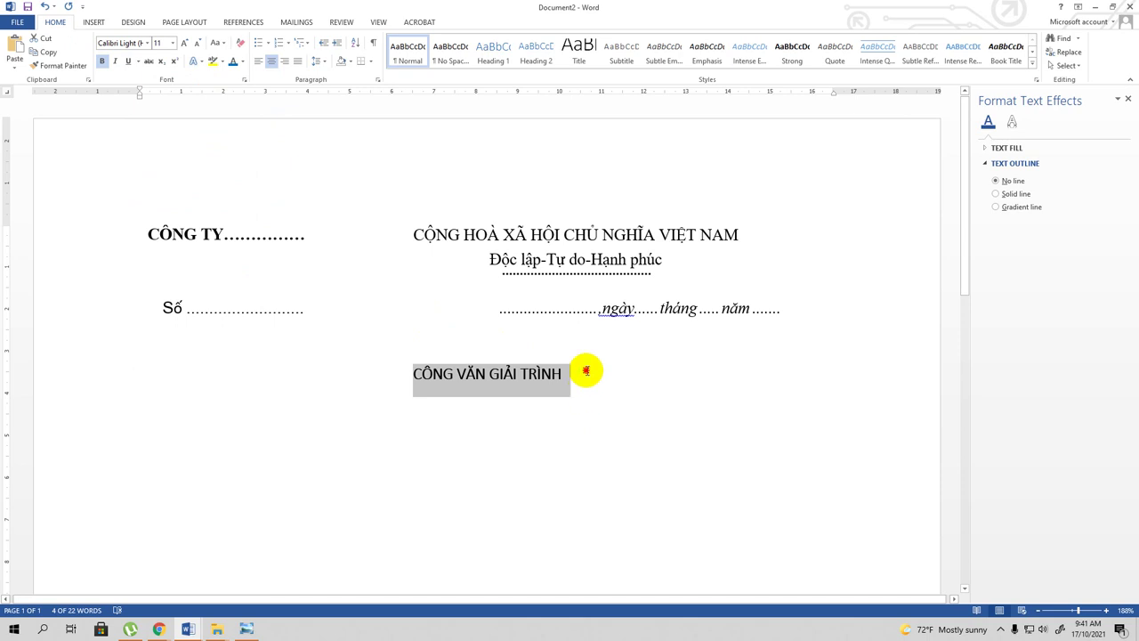
{"action": "left_click", "coordinate": [590, 374]}
Resize the heading to 16 pt with Ctrl+] and Ctrl+[.
{"action": "left_click_drag", "start_coordinate": [545, 372], "coordinate": [417, 369]}
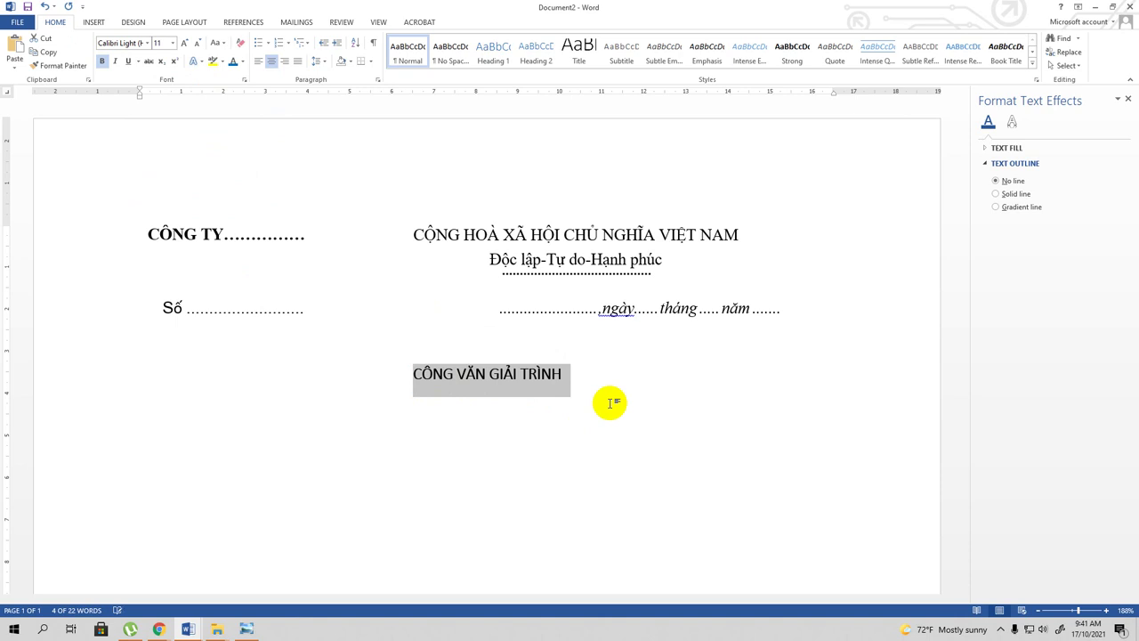
{"action": "key", "text": "ctrl+bracketright"}
{"action": "key", "text": "ctrl+bracketright"}
{"action": "key", "text": "ctrl+bracketright"}
{"action": "key", "text": "ctrl+bracketright"}
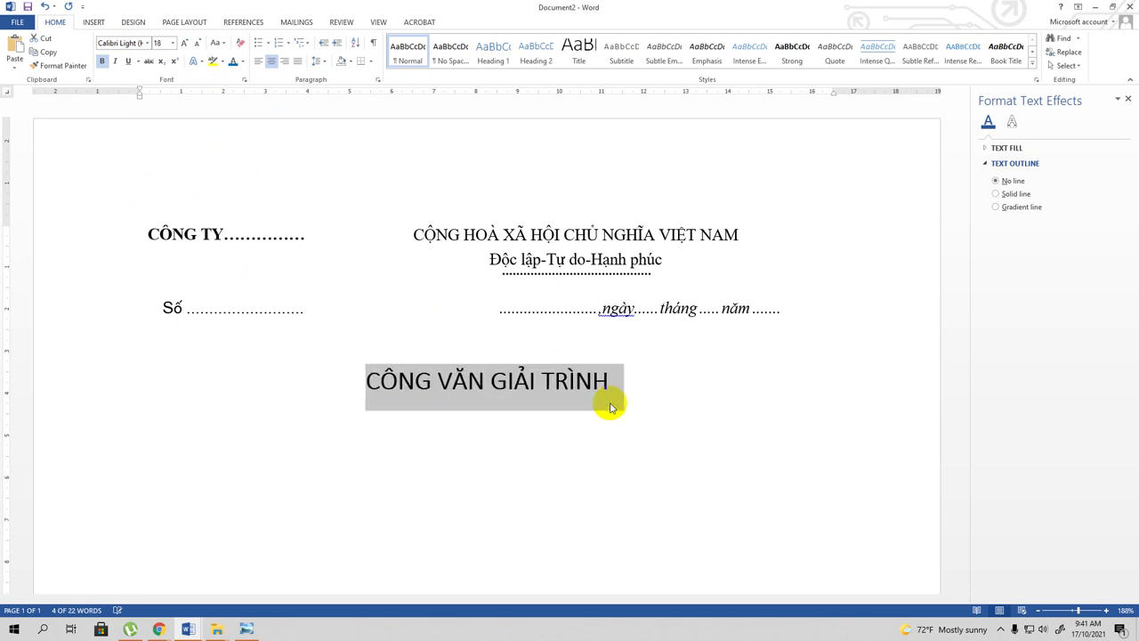
{"action": "key", "text": "ctrl+bracketright"}
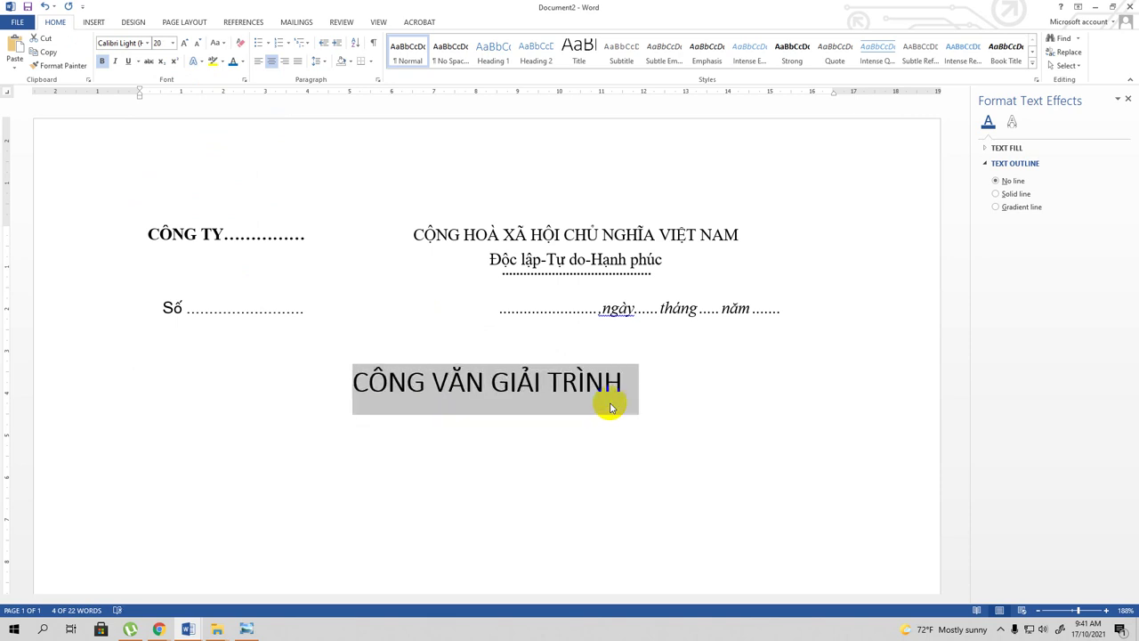
{"action": "key", "text": "ctrl+bracketleft"}
{"action": "key", "text": "ctrl+bracketleft"}
{"action": "key", "text": "ctrl+bracketleft"}
{"action": "key", "text": "ctrl+bracketleft"}
{"action": "key", "text": "ctrl+bracketright"}
{"action": "key", "text": "ctrl+bracketright"}
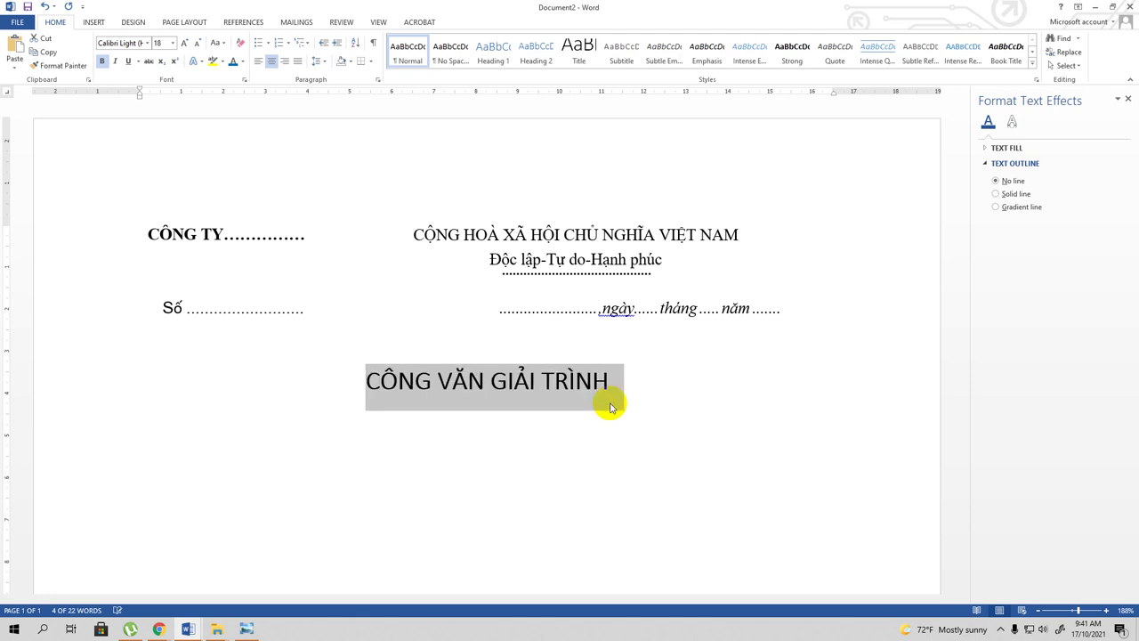
{"action": "key", "text": "ctrl+bracketleft"}
{"action": "key", "text": "ctrl+bracketleft"}
{"action": "key", "text": "ctrl+bracketright"}
{"action": "key", "text": "ctrl+bracketright"}
{"action": "key", "text": "ctrl+bracketleft"}
{"action": "key", "text": "ctrl+bracketleft"}
{"action": "key", "text": "ctrl+bracketright"}
{"action": "key", "text": "ctrl+bracketright"}
{"action": "key", "text": "ctrl+bracketleft"}
{"action": "key", "text": "ctrl+bracketleft"}
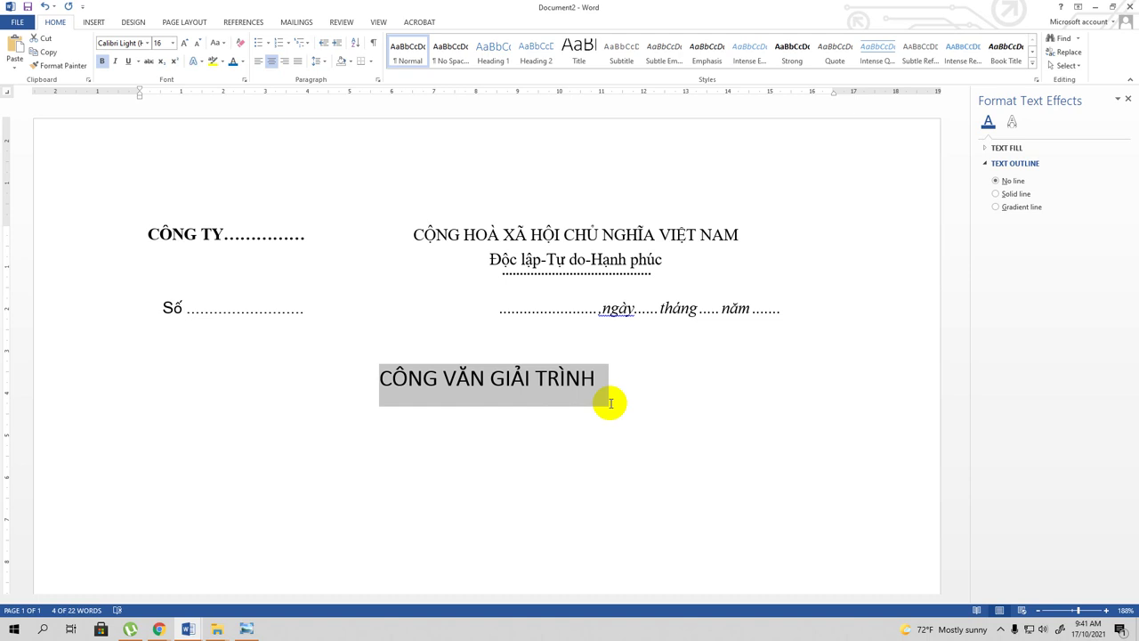
{"action": "left_click", "coordinate": [599, 386]}
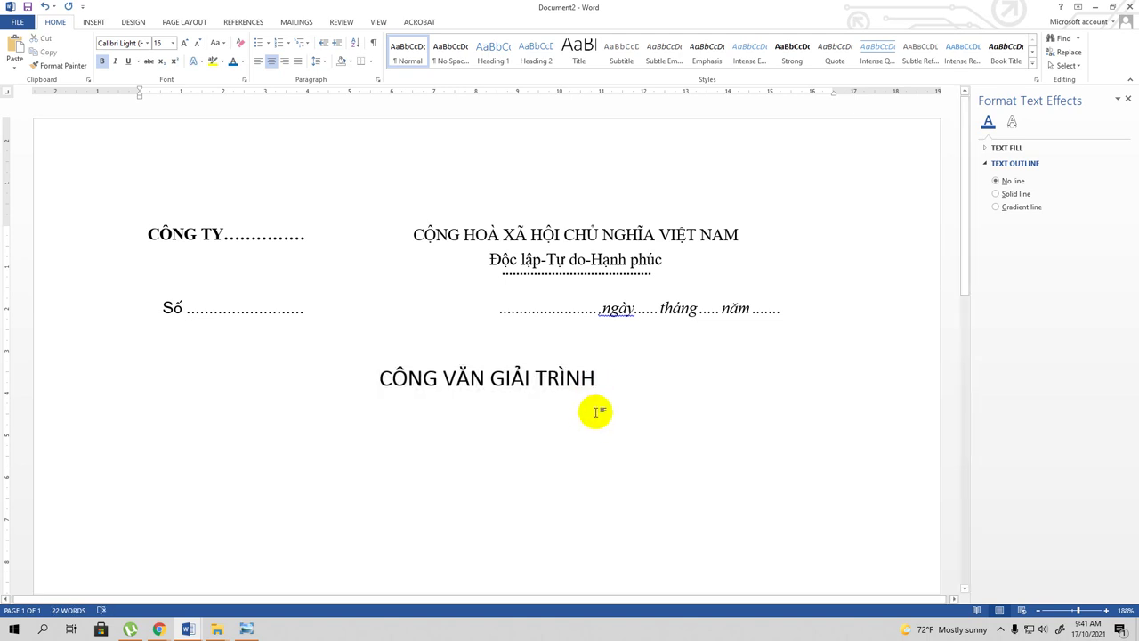
Start a left-aligned empty line below the heading with a ruler tab stop near 10 cm.
{"action": "key", "text": "Return"}
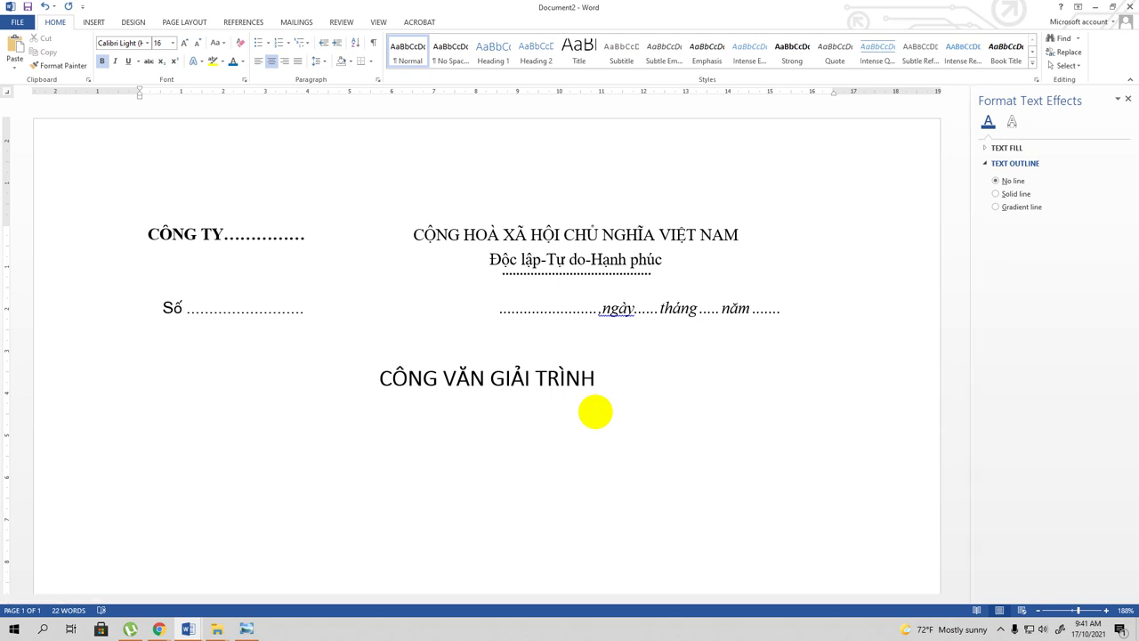
{"action": "scroll", "coordinate": [605, 407], "scroll_direction": "down", "scroll_amount": 1}
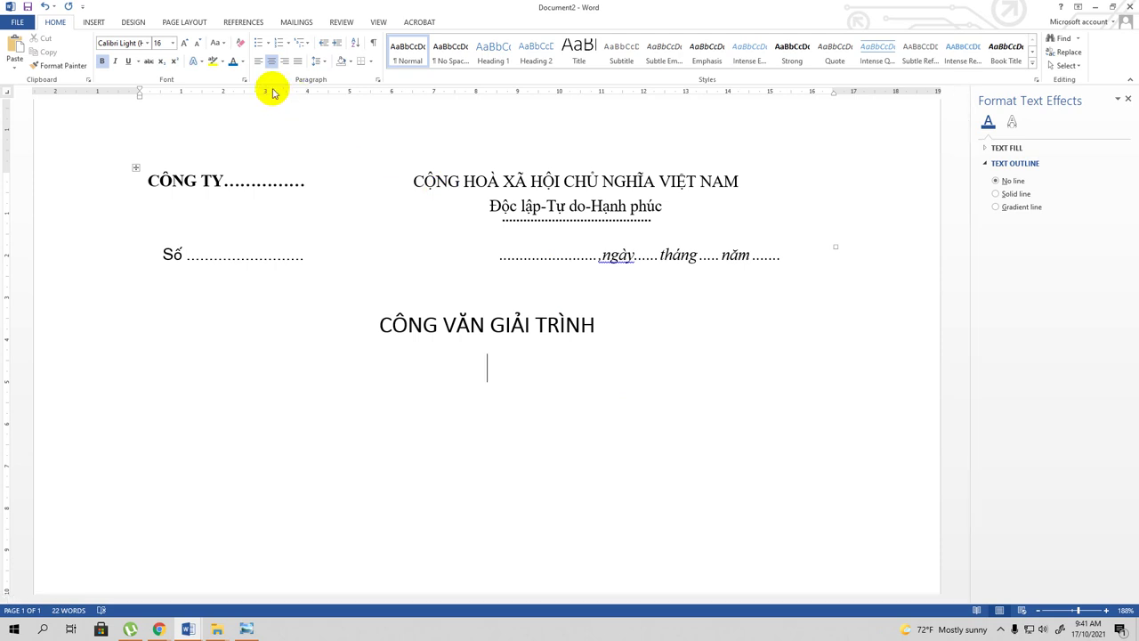
{"action": "left_click", "coordinate": [258, 62]}
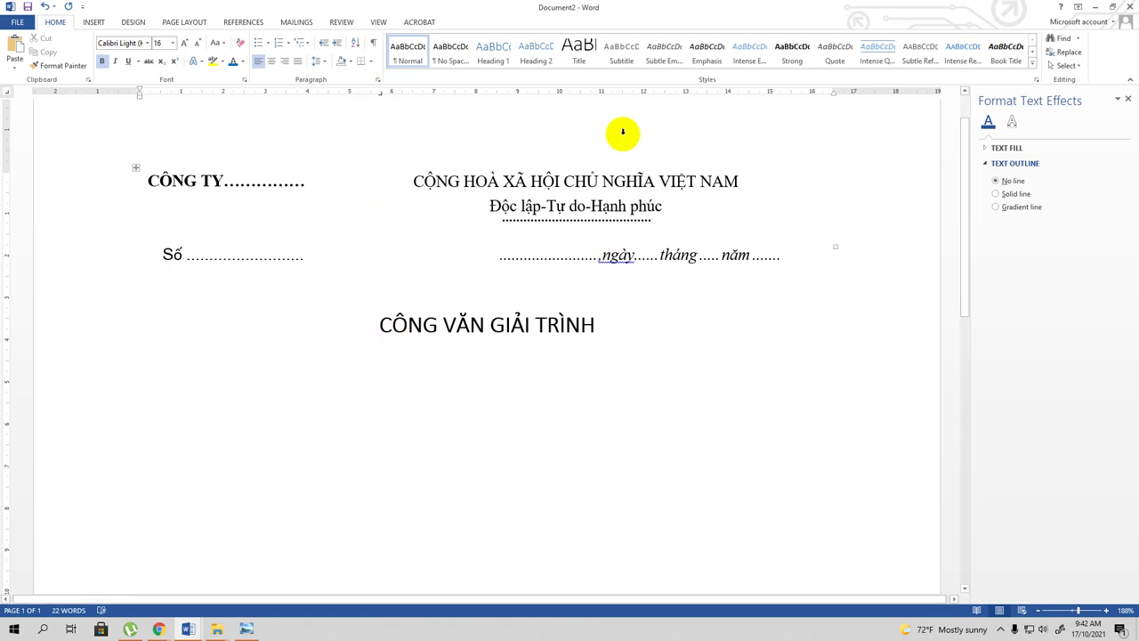
{"action": "left_click", "coordinate": [561, 93]}
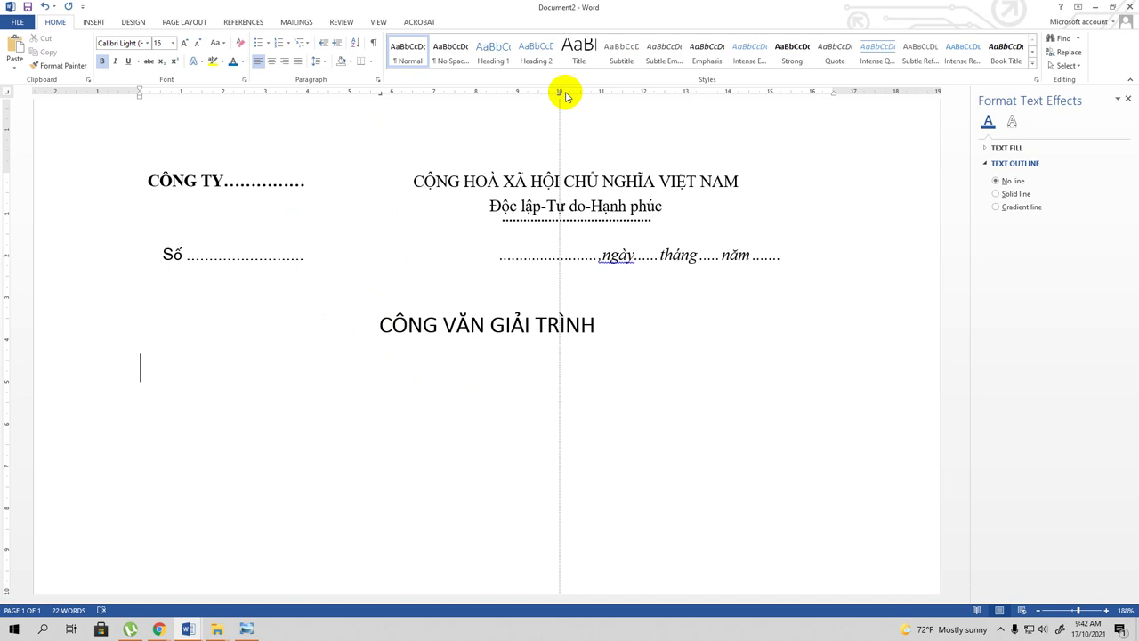
{"action": "left_click_drag", "start_coordinate": [561, 92], "coordinate": [570, 92]}
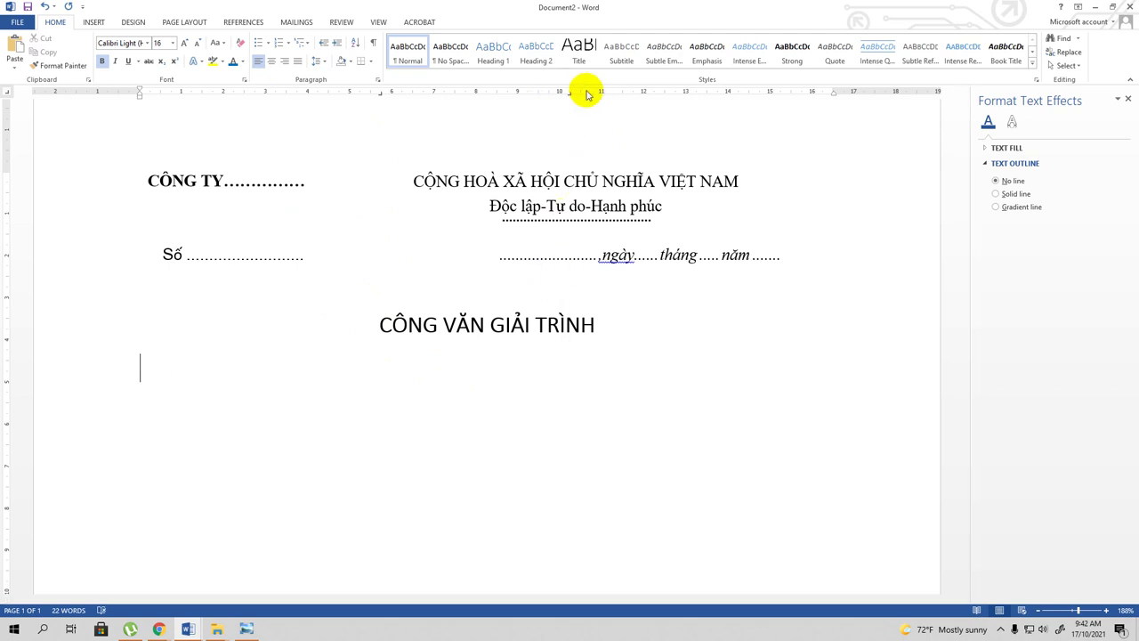
{"action": "left_click_drag", "start_coordinate": [569, 92], "coordinate": [578, 92]}
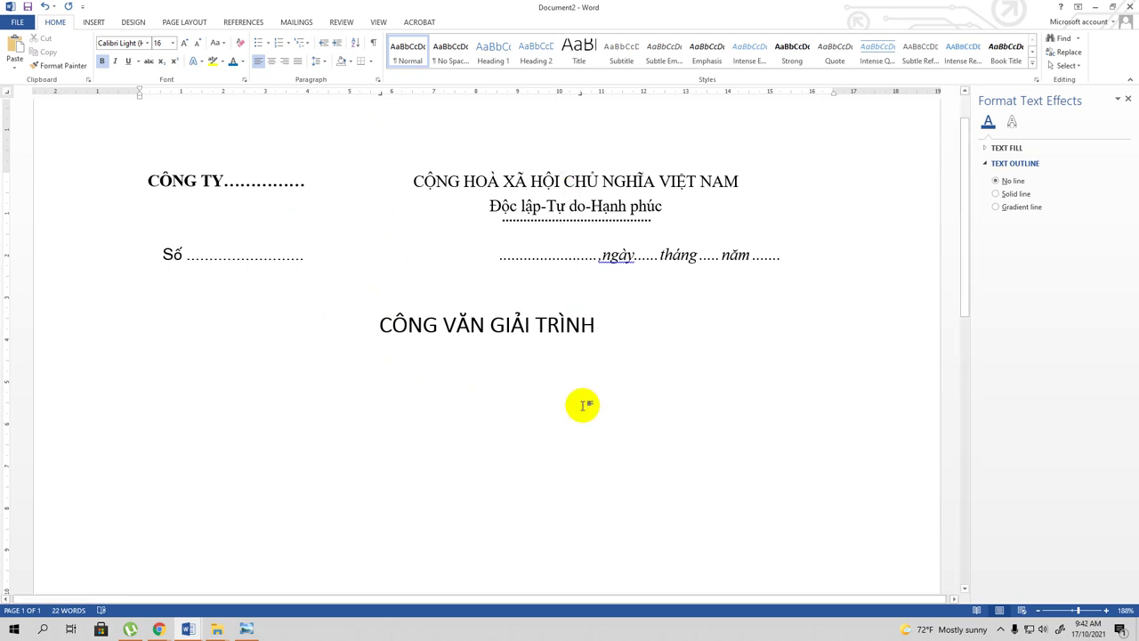
Type '(V/v' at the tab stop and apply a dotted leader in the Tabs dialog.
{"action": "key", "text": "Tab"}
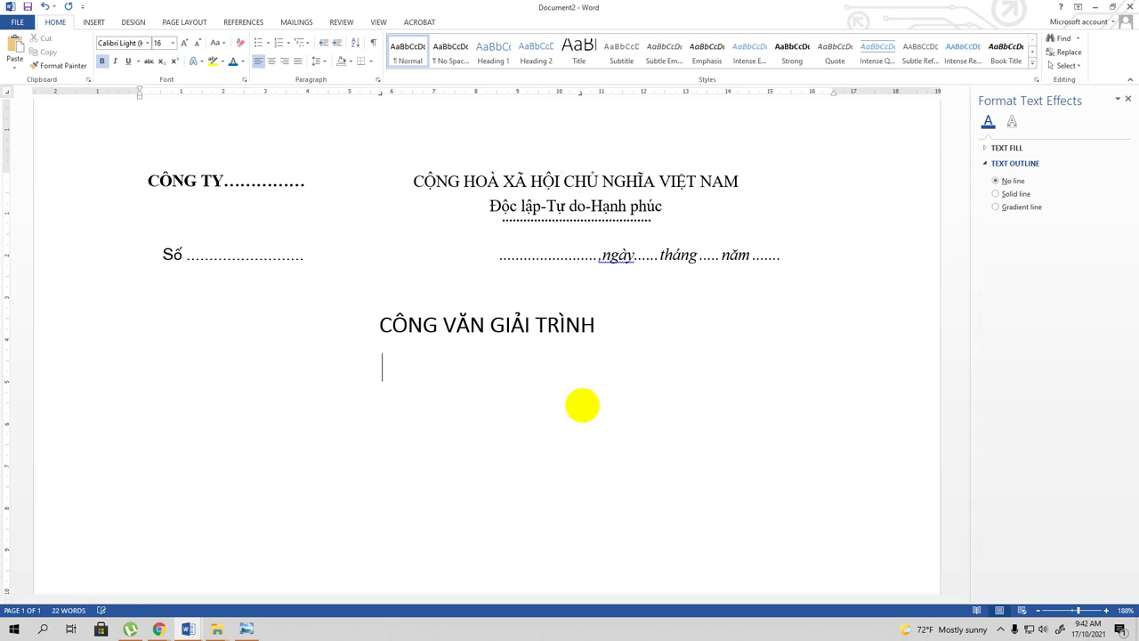
{"action": "type", "text": "("}
{"action": "type", "text": "V"}
{"action": "type", "text": "/v"}
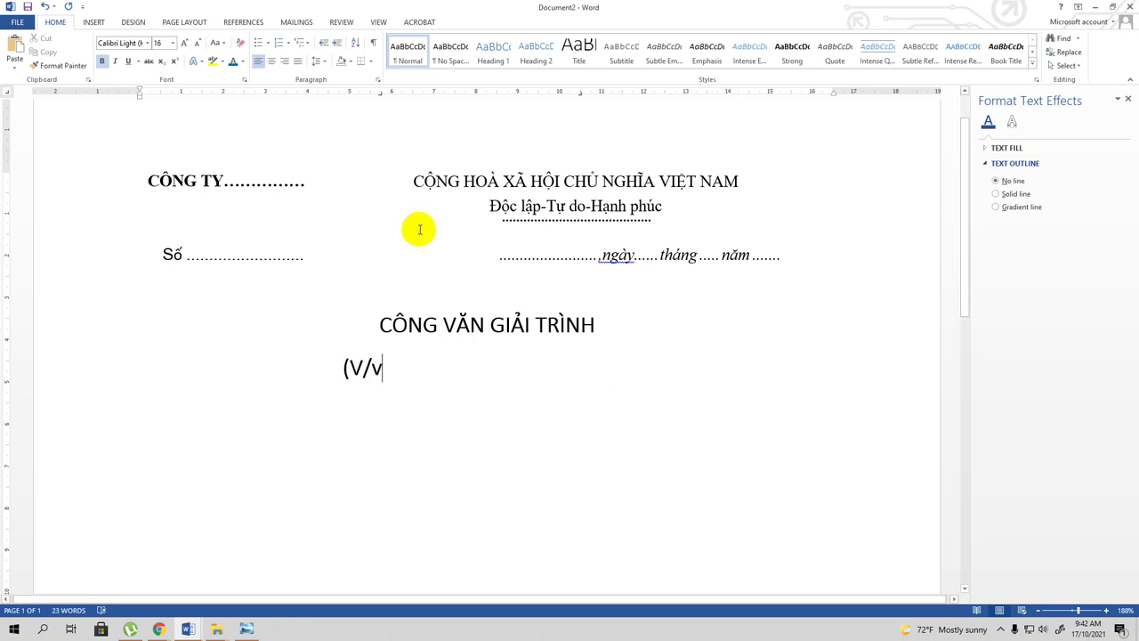
{"action": "left_click", "coordinate": [377, 79]}
{"action": "left_click", "coordinate": [510, 395]}
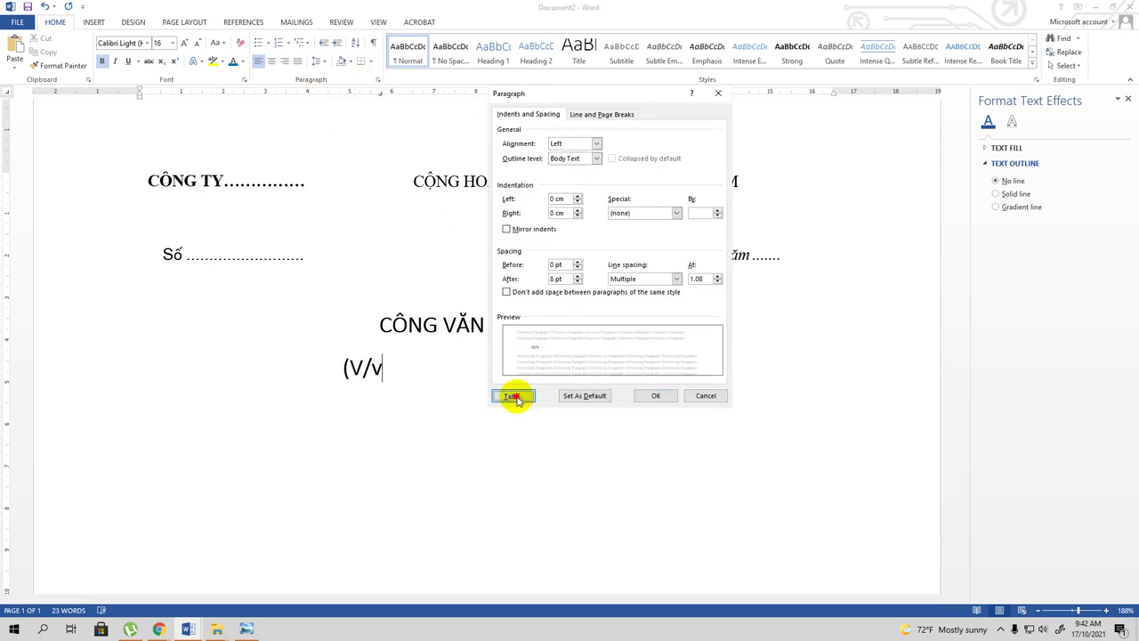
{"action": "left_click", "coordinate": [745, 219]}
{"action": "left_click", "coordinate": [721, 246]}
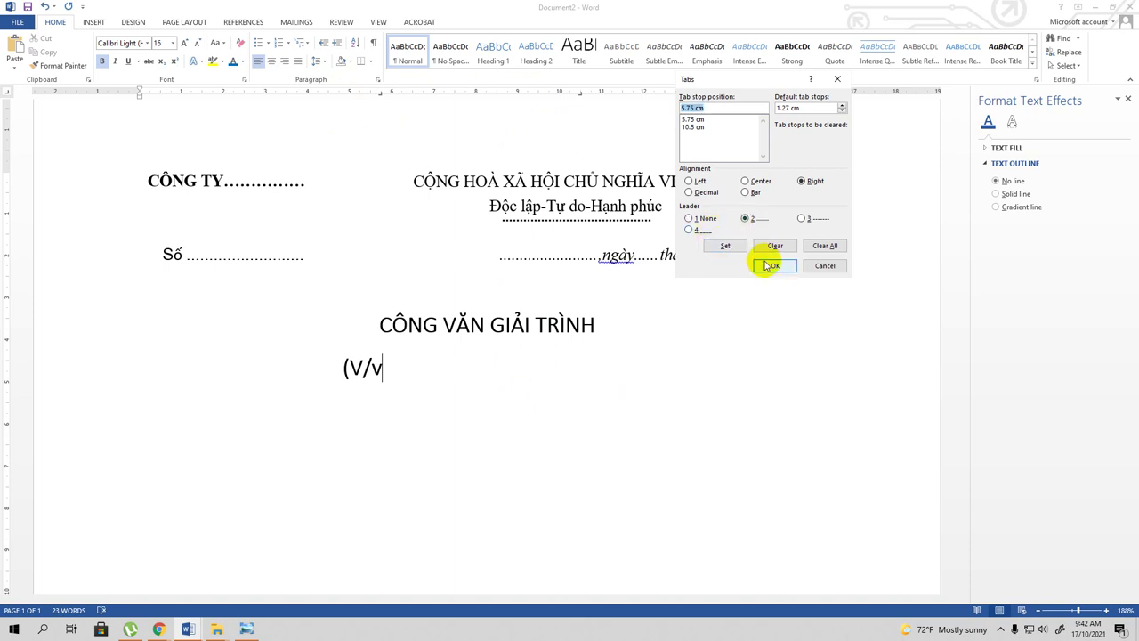
Set the 5.75 cm tab stop to no leader and the 10.5 cm stop to dotted.
{"action": "left_click", "coordinate": [694, 119]}
{"action": "left_click", "coordinate": [690, 219]}
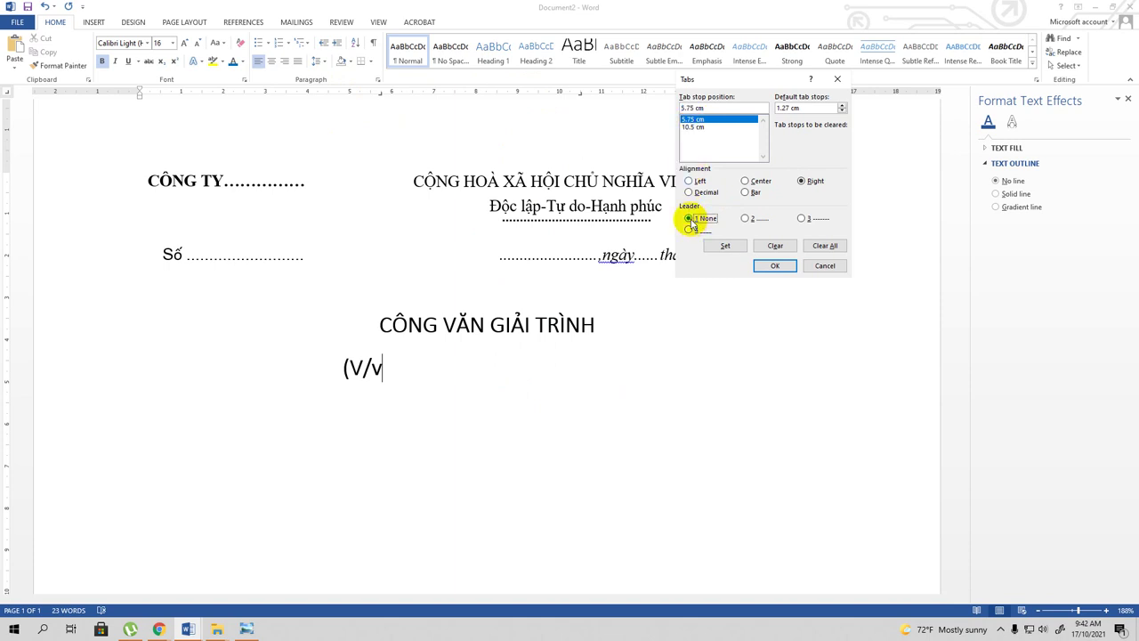
{"action": "left_click", "coordinate": [722, 247]}
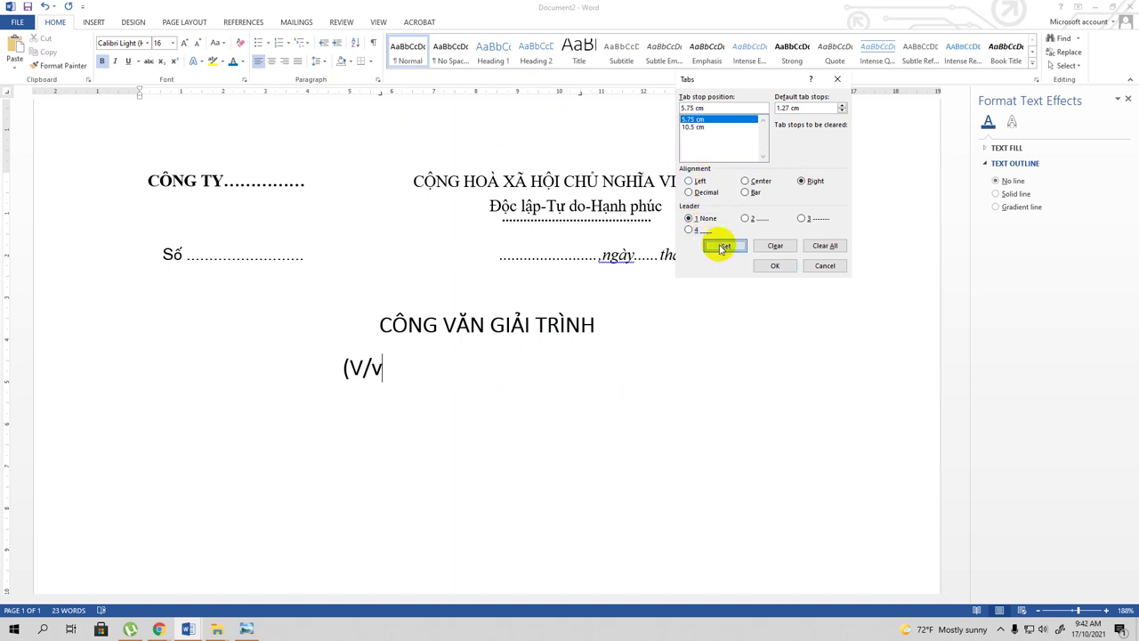
{"action": "left_click", "coordinate": [694, 127]}
{"action": "left_click", "coordinate": [745, 219]}
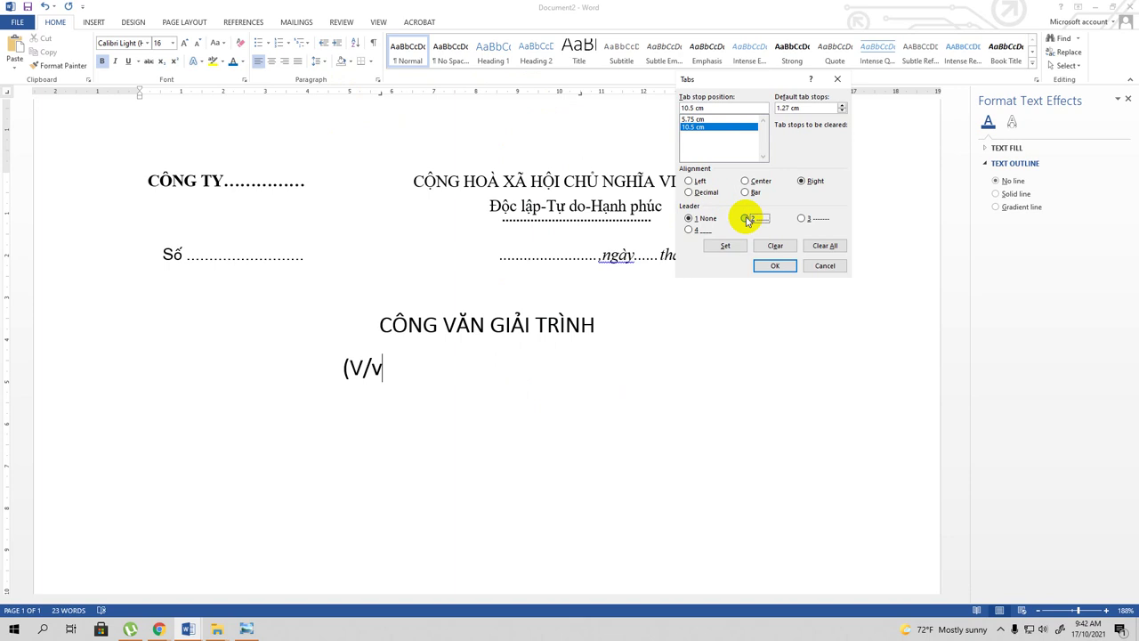
{"action": "left_click", "coordinate": [721, 247]}
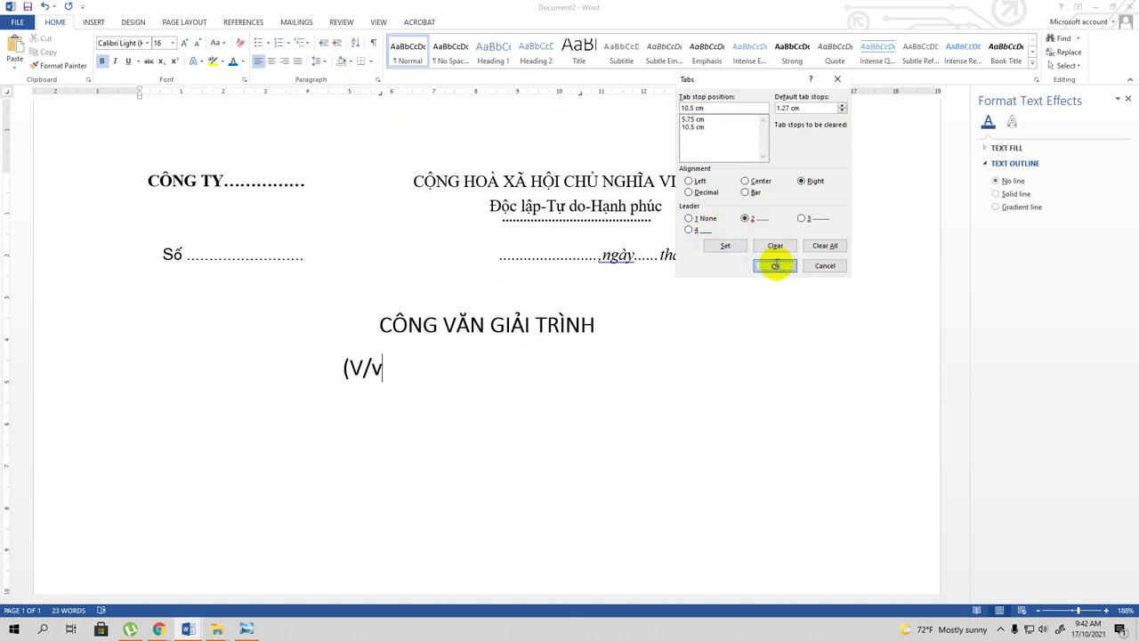
{"action": "left_click", "coordinate": [776, 266]}
Fill the dotted leader, close with ')' and shift the tab stop to recentre the line.
{"action": "key", "text": "Tab"}
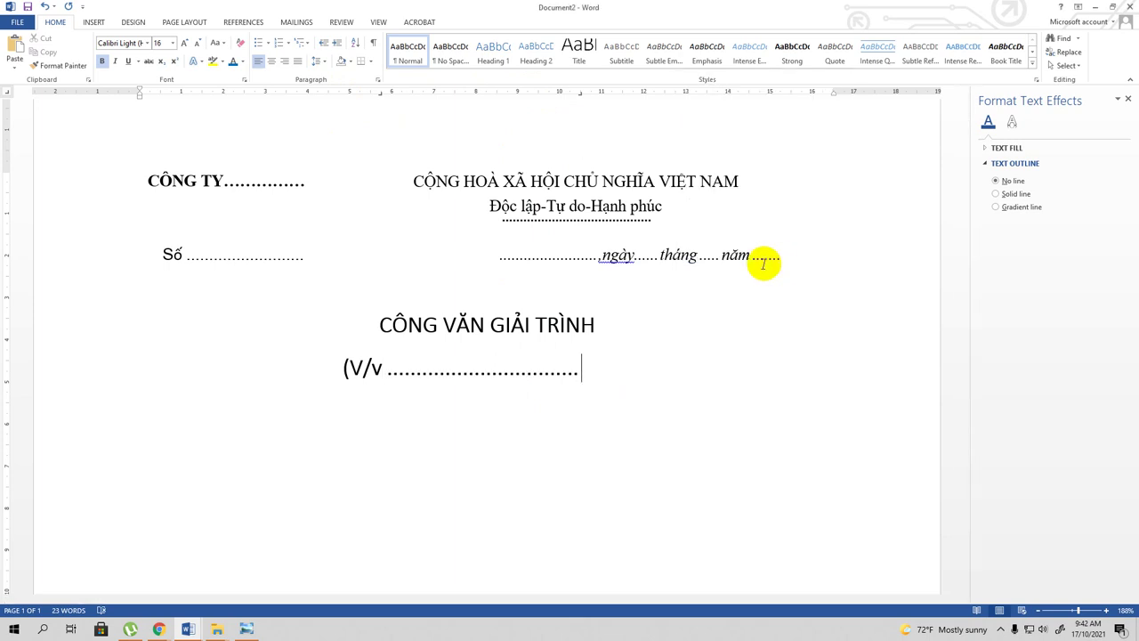
{"action": "type", "text": ")"}
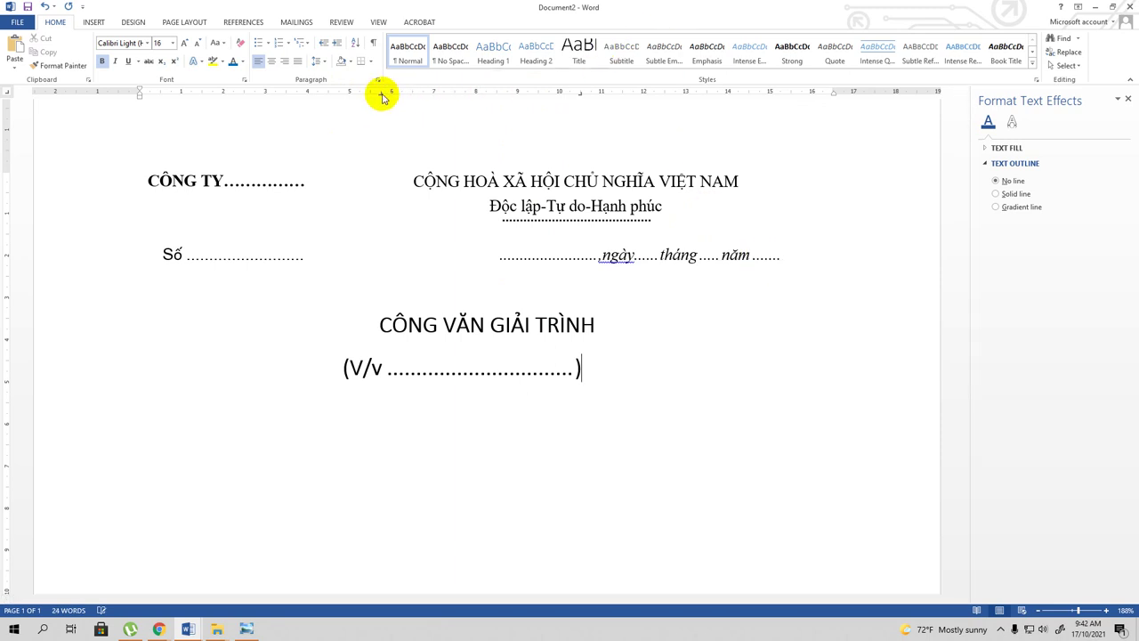
{"action": "left_click_drag", "start_coordinate": [381, 94], "coordinate": [433, 97]}
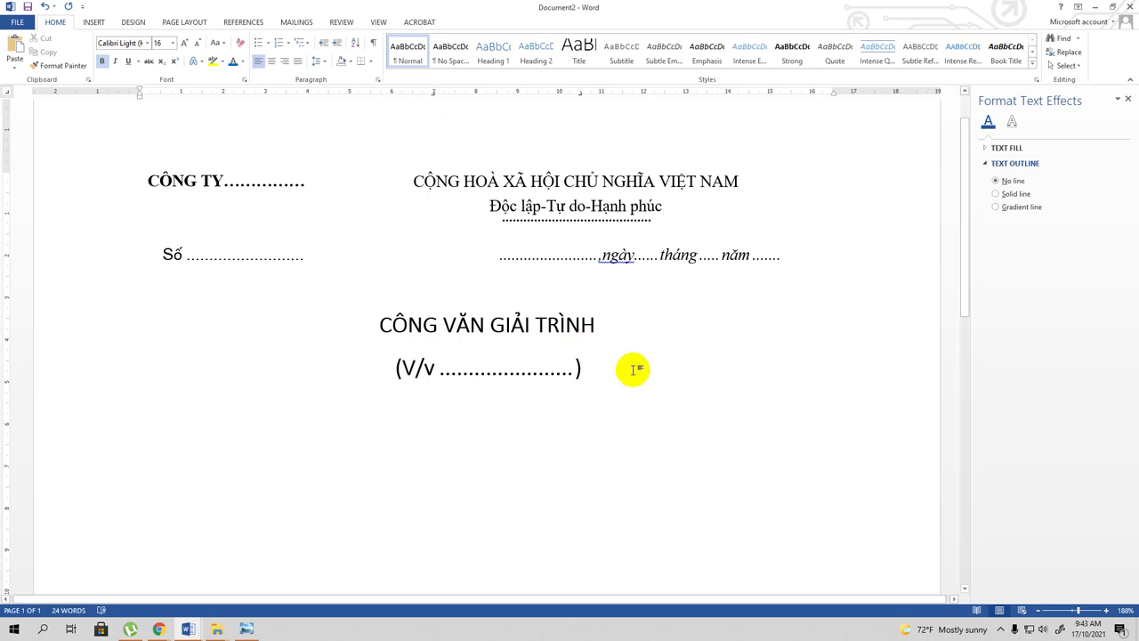
Start a new line below the (V/v line and drag its inherited tab stops off the ruler.
{"action": "key", "text": "Return"}
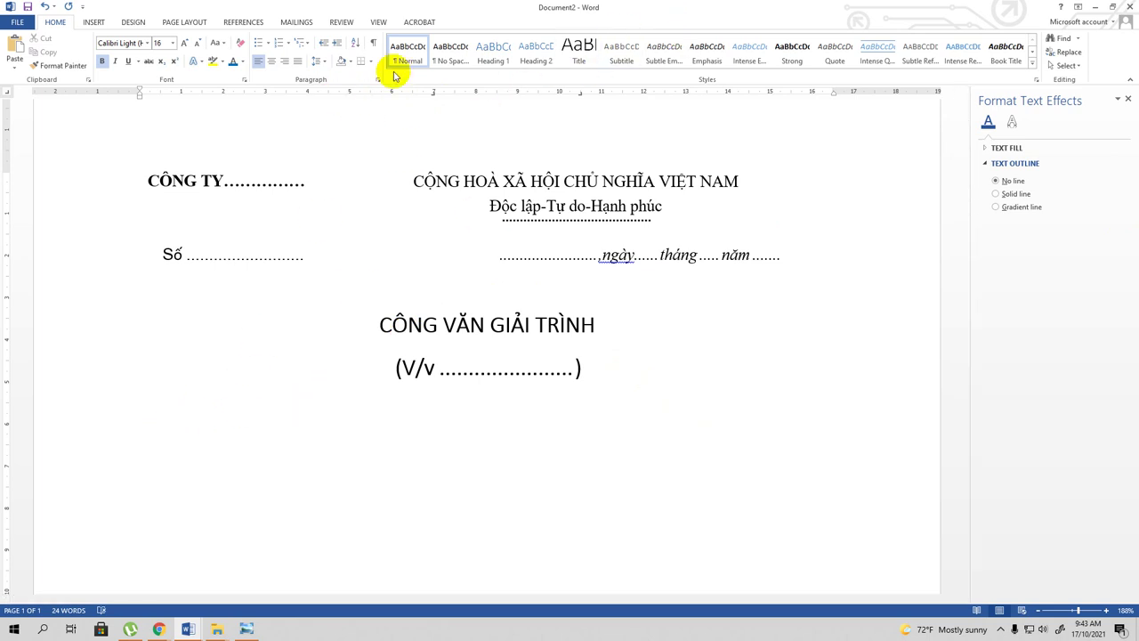
{"action": "left_click_drag", "start_coordinate": [433, 93], "coordinate": [445, 105]}
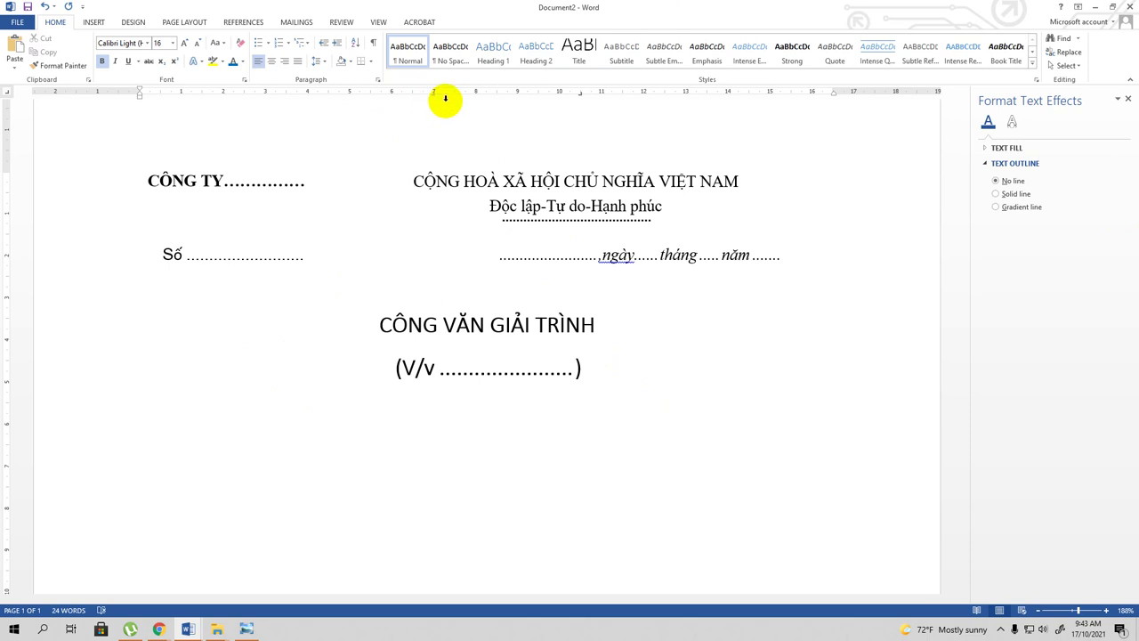
{"action": "left_click_drag", "start_coordinate": [581, 114], "coordinate": [583, 116]}
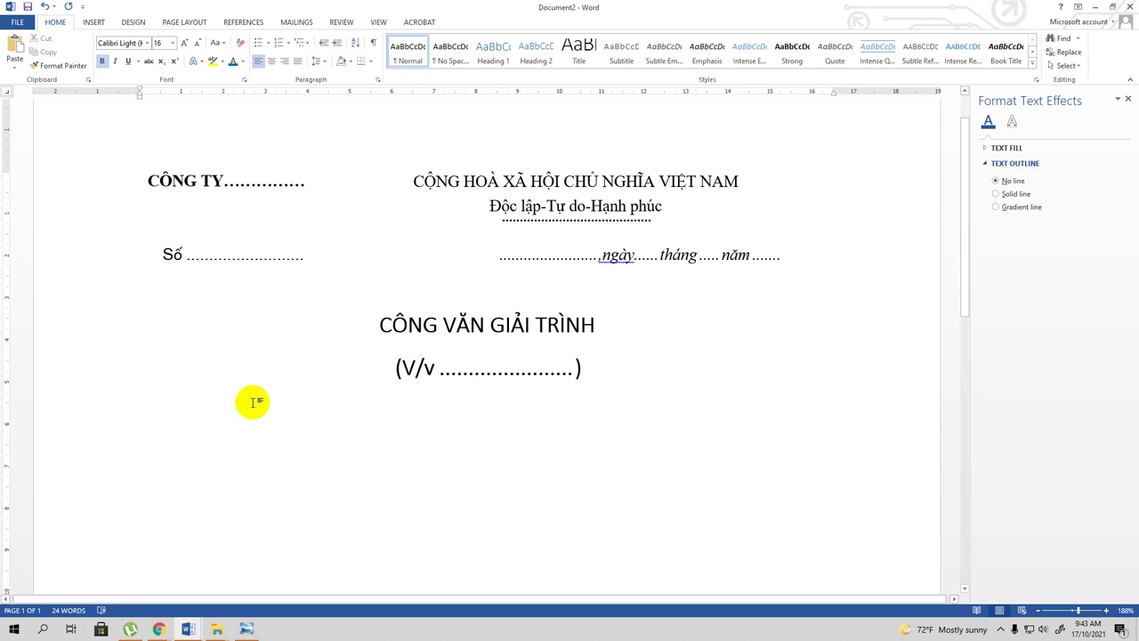
{"action": "left_click", "coordinate": [307, 93]}
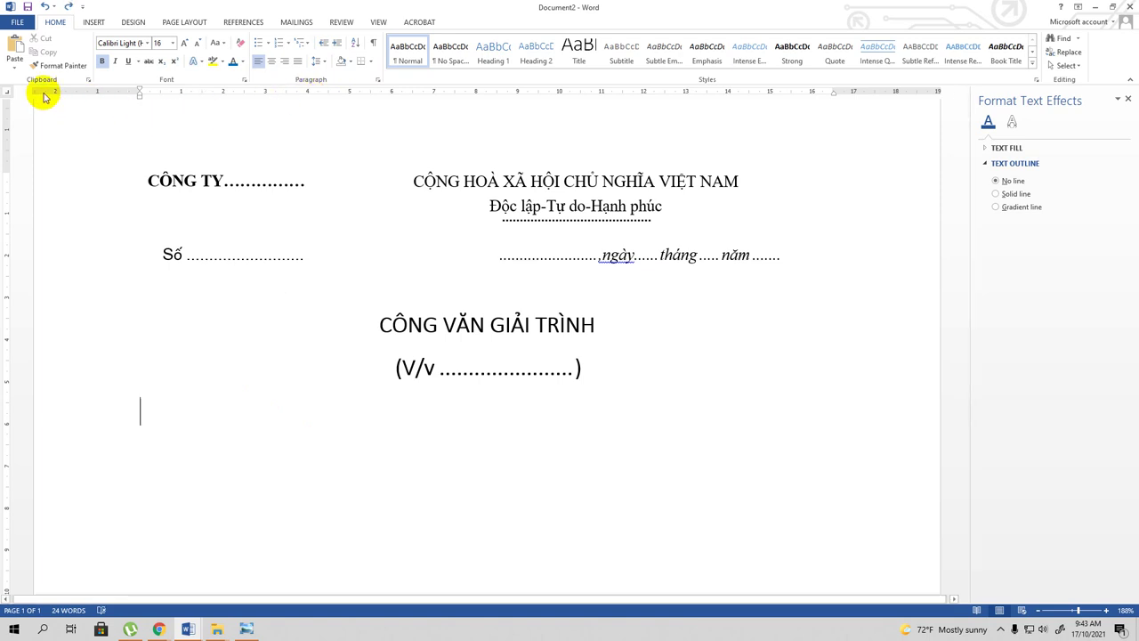
Switch the tab selector to Left Tab and add a left tab stop near 4 cm.
{"action": "left_click", "coordinate": [10, 95]}
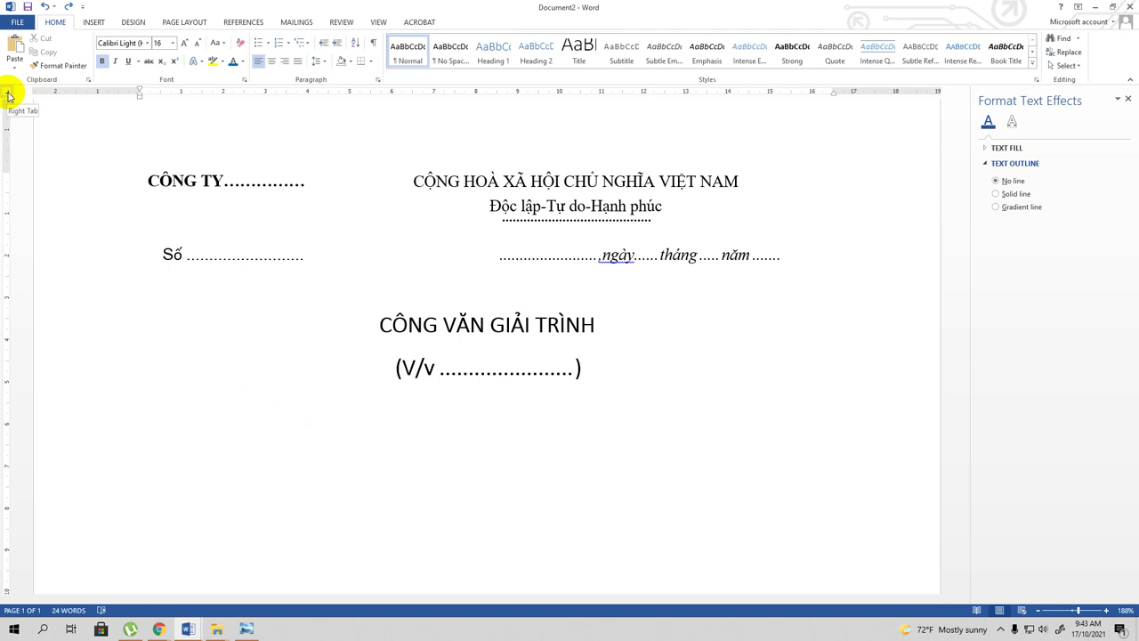
{"action": "left_click", "coordinate": [9, 95]}
{"action": "left_click", "coordinate": [9, 95]}
{"action": "left_click", "coordinate": [9, 95]}
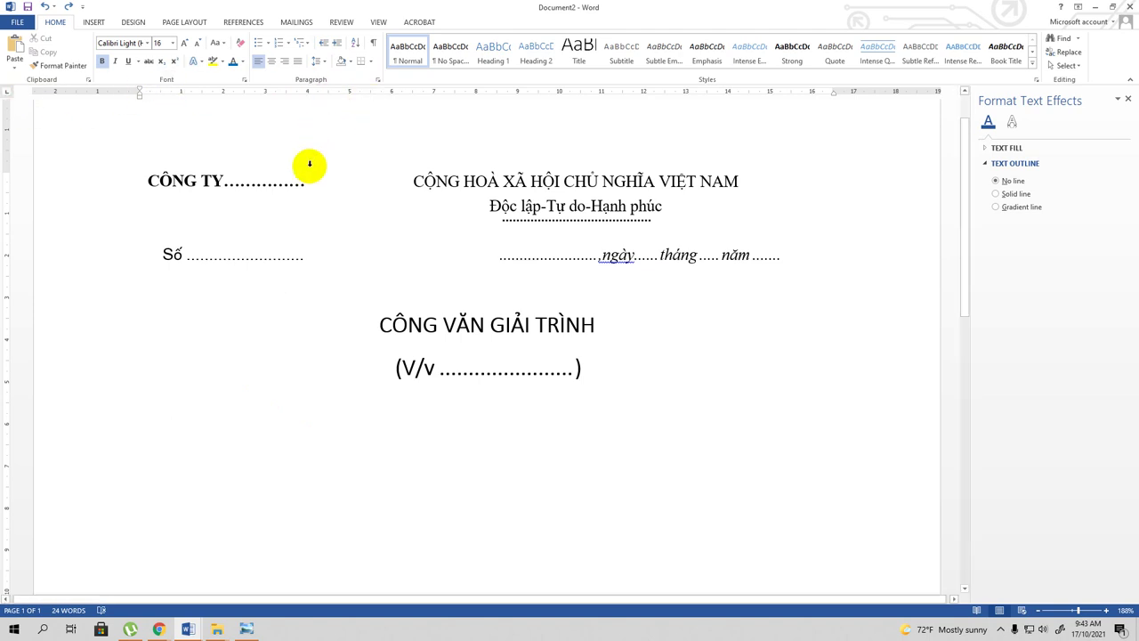
{"action": "left_click", "coordinate": [308, 92]}
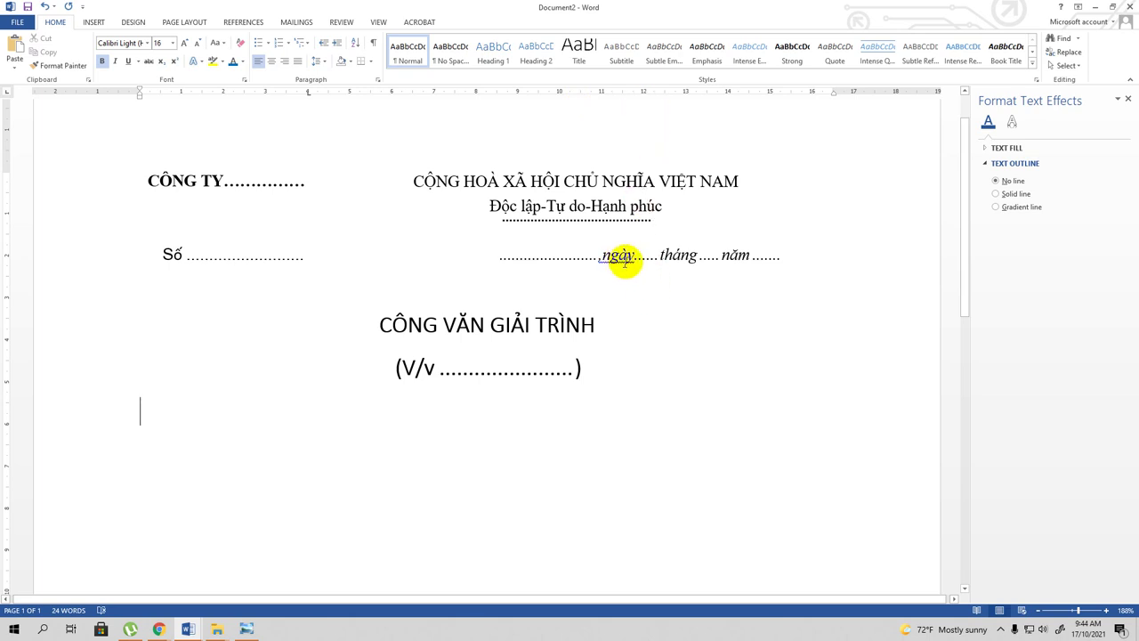
Add a tab stop near 11 cm and give the 10.75 cm stop a dotted leader.
{"action": "left_click", "coordinate": [595, 93]}
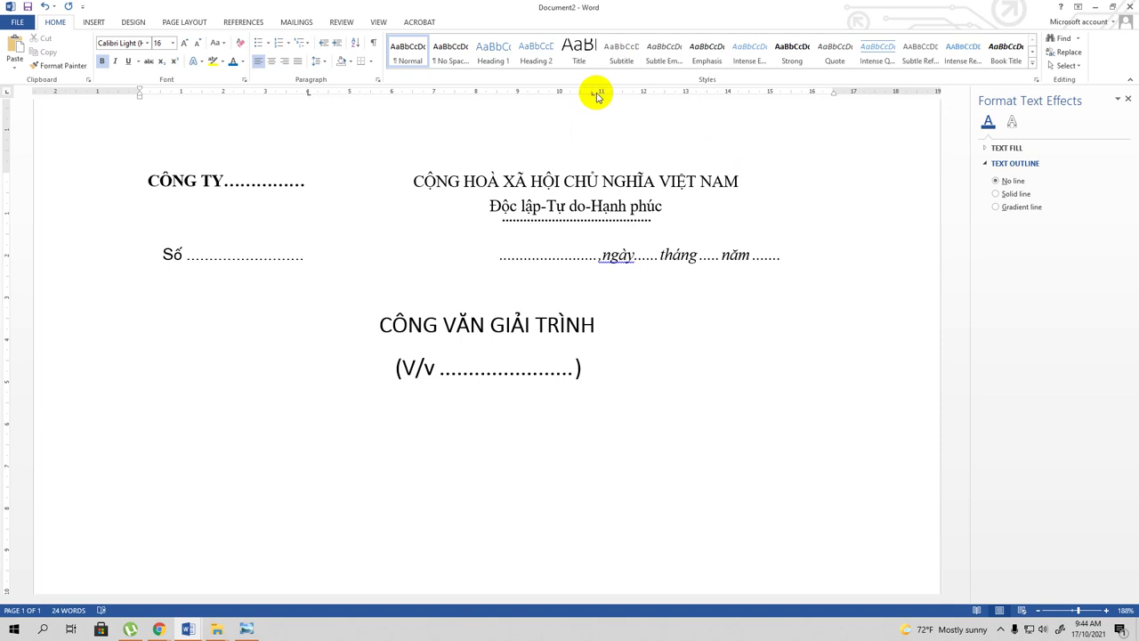
{"action": "left_click", "coordinate": [377, 79]}
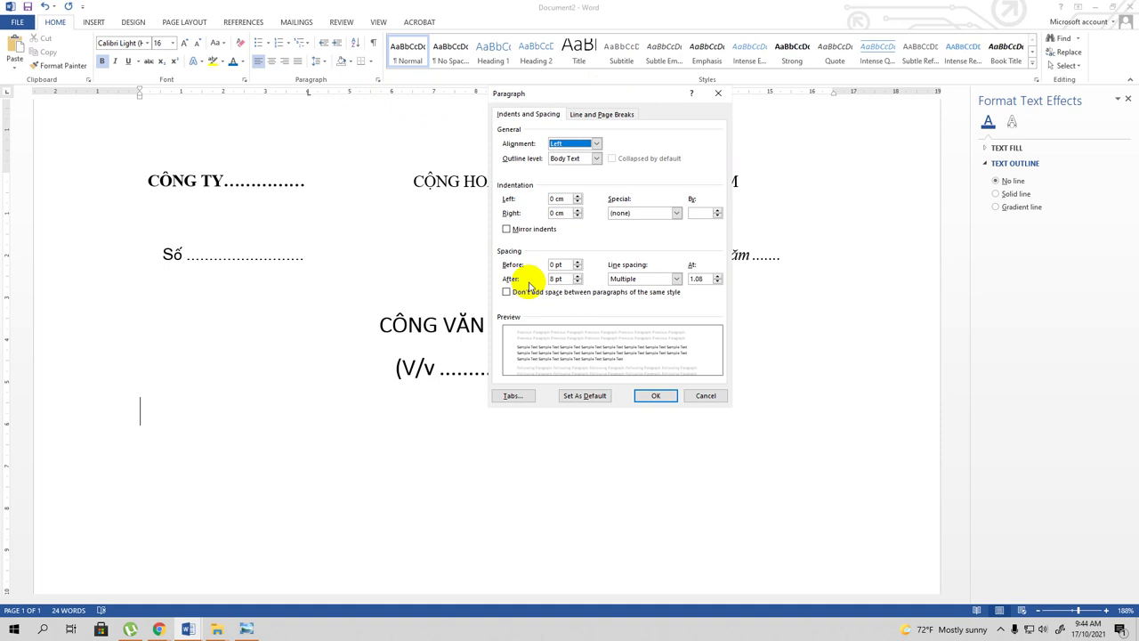
{"action": "left_click", "coordinate": [511, 395]}
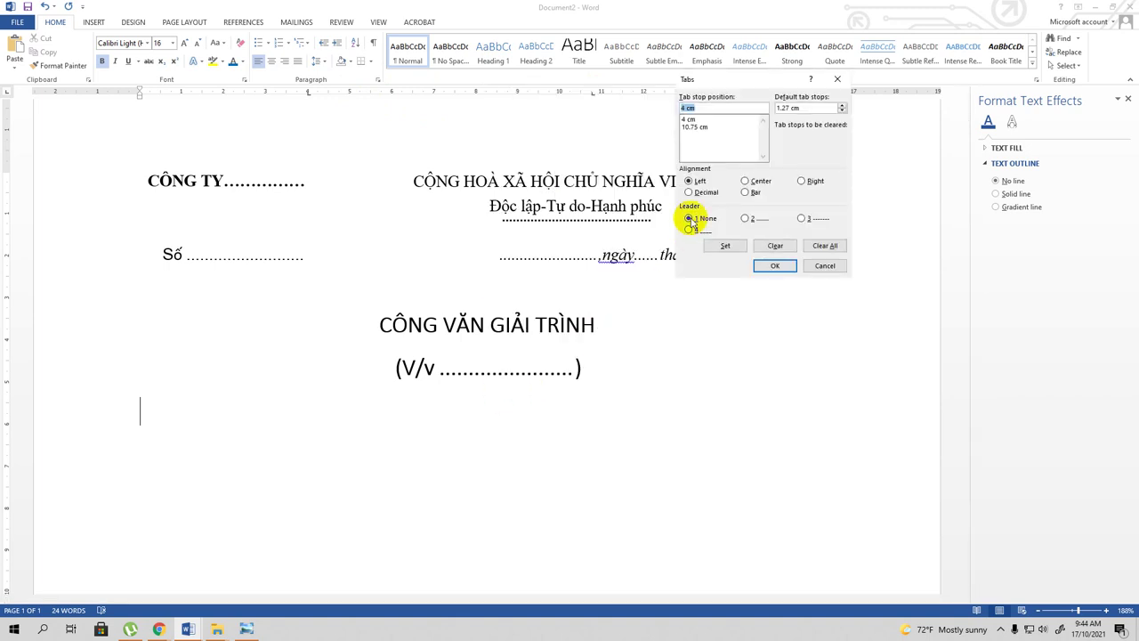
{"action": "left_click", "coordinate": [699, 126]}
{"action": "left_click", "coordinate": [744, 218]}
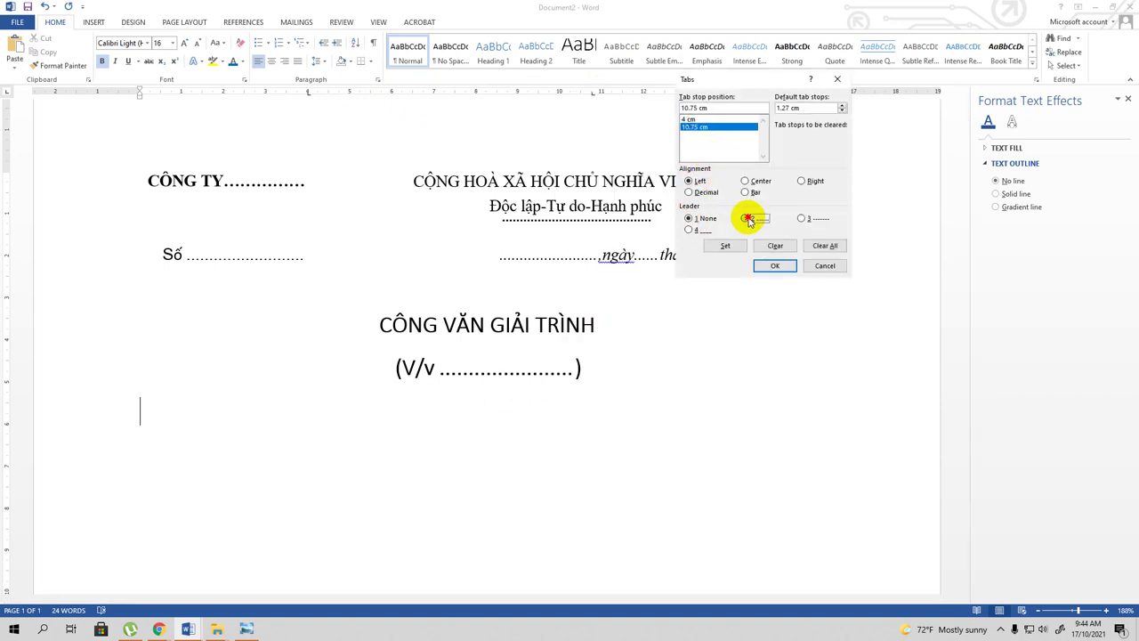
{"action": "left_click", "coordinate": [776, 266]}
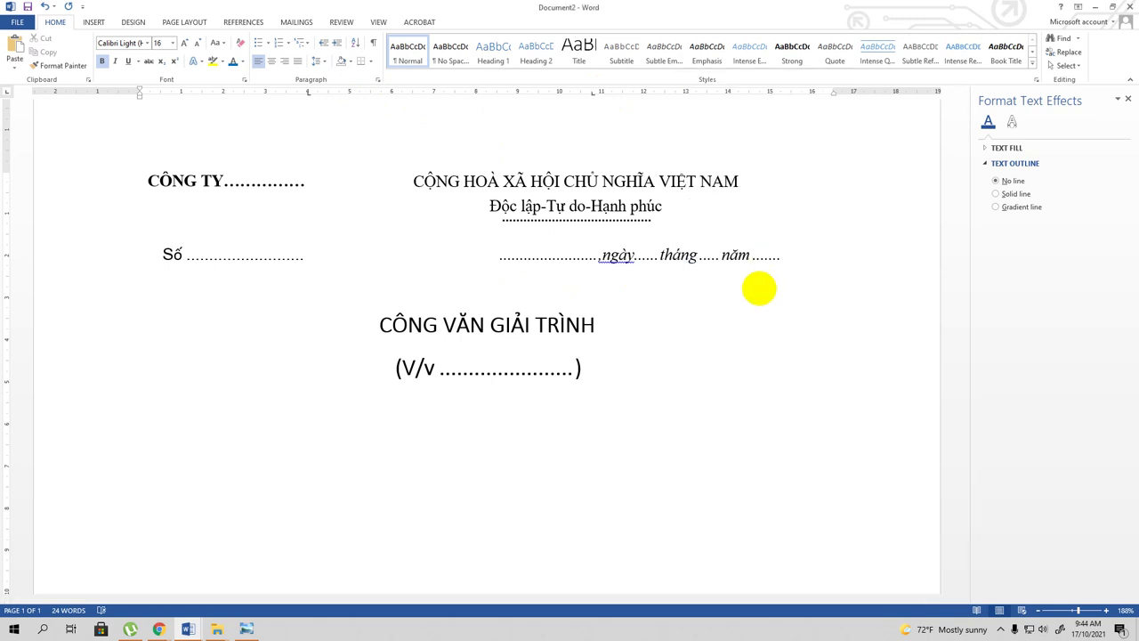
Type 'Kính gửi: CHI CỤC THUẾ' with a dotted leader, dragging the stop right to lengthen it.
{"action": "type", "text": "Kinh"}
{"action": "type", "text": " gư"}
{"action": "type", "text": "i:"}
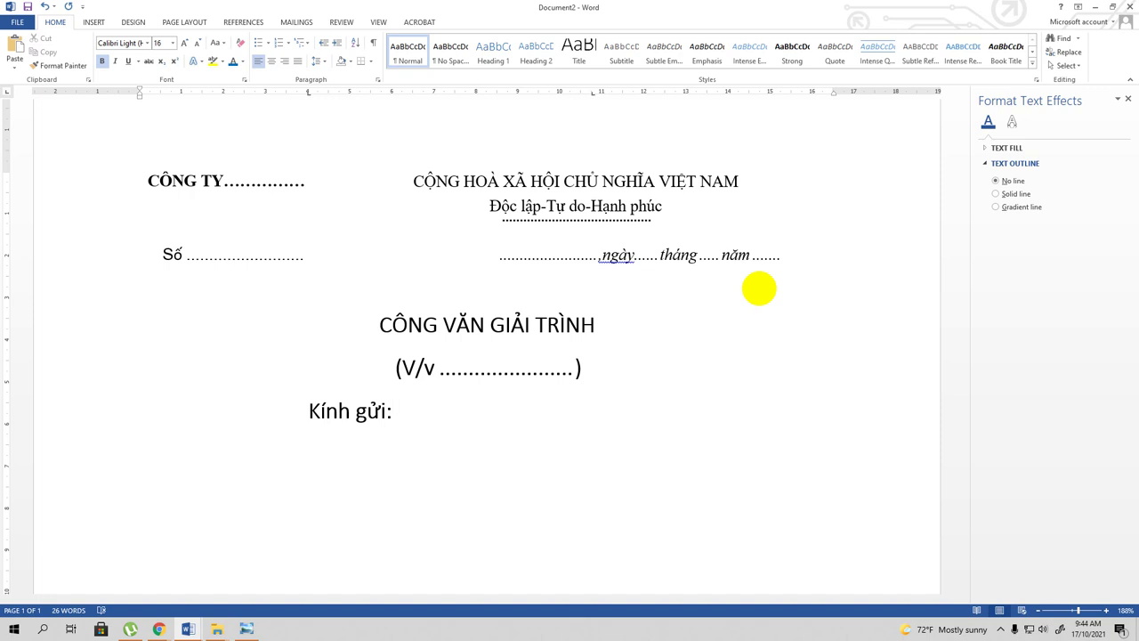
{"action": "type", "text": "CHI CUC THUẾ ........."}
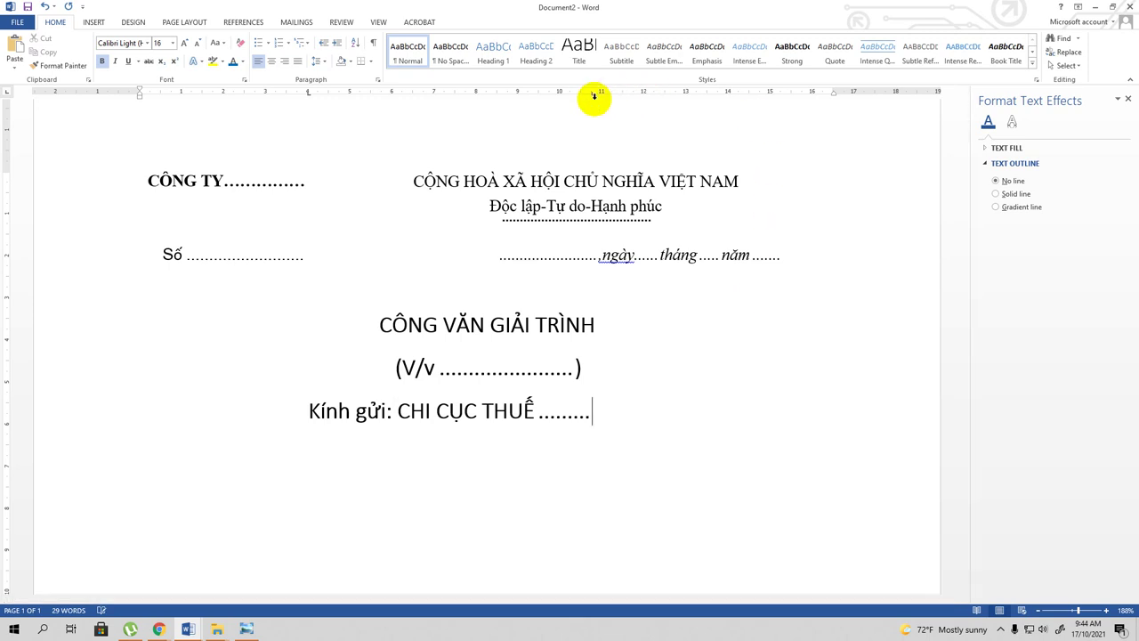
{"action": "left_click_drag", "start_coordinate": [594, 95], "coordinate": [649, 96]}
{"action": "scroll", "coordinate": [756, 445], "scroll_direction": "down", "scroll_amount": 1}
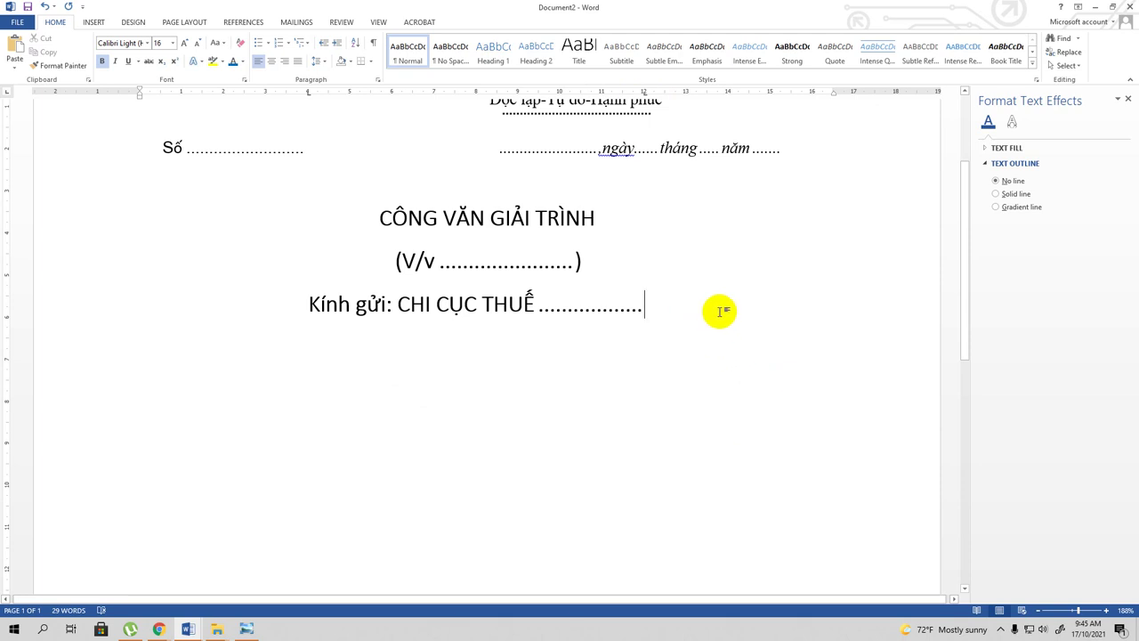
{"action": "scroll", "coordinate": [719, 321], "scroll_direction": "up", "scroll_amount": 1}
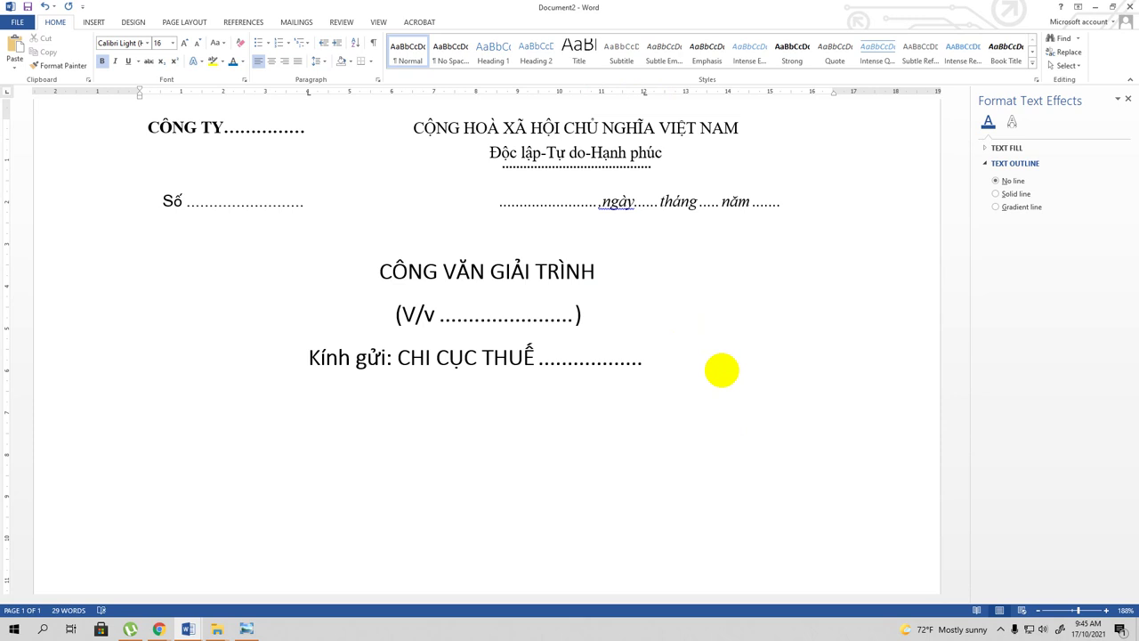
Type 'Tên doanh nghiệp' on the next line.
{"action": "type", "text": "R"}
{"action": "key", "text": "BackSpace"}
{"action": "type", "text": "T"}
{"action": "type", "text": "e"}
{"action": "type", "text": "n doanh "}
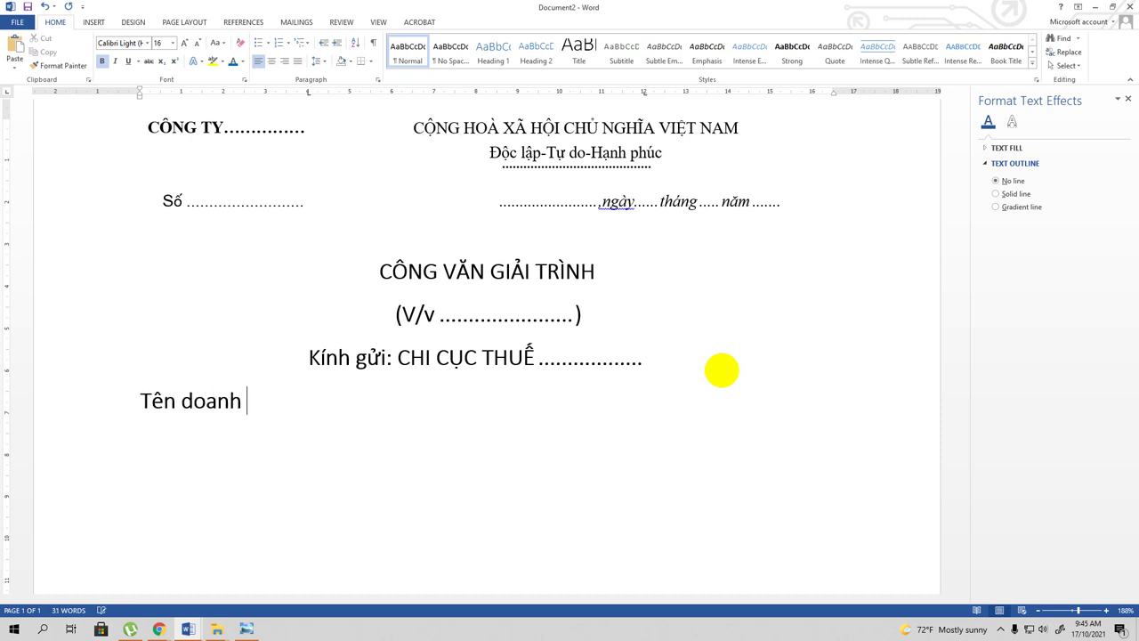
{"action": "type", "text": "nghiêp"}
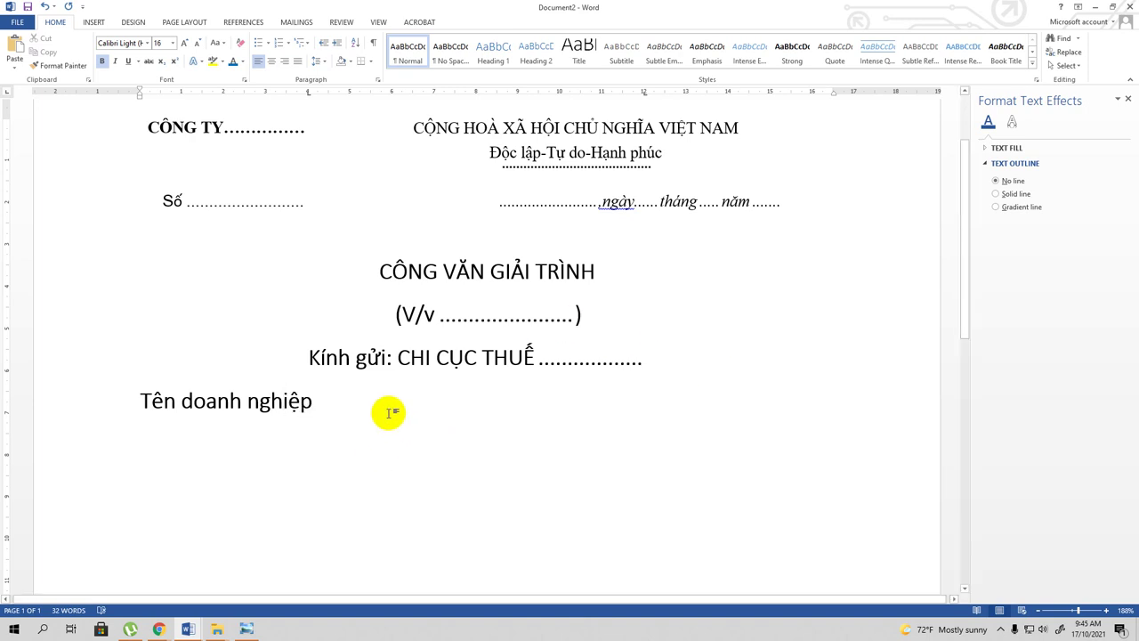
Resize the Kính gửi and Tên doanh nghiệp lines to 13 pt, correcting an initial 14.
{"action": "left_click", "coordinate": [293, 355]}
{"action": "left_click_drag", "start_coordinate": [325, 381], "coordinate": [411, 415]}
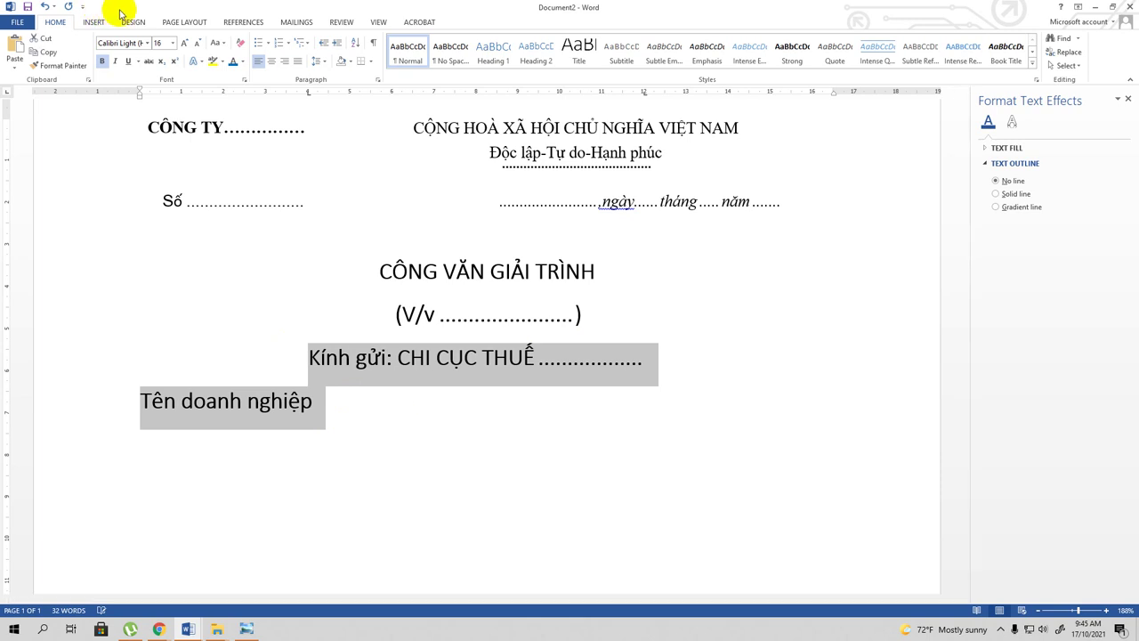
{"action": "left_click", "coordinate": [173, 45]}
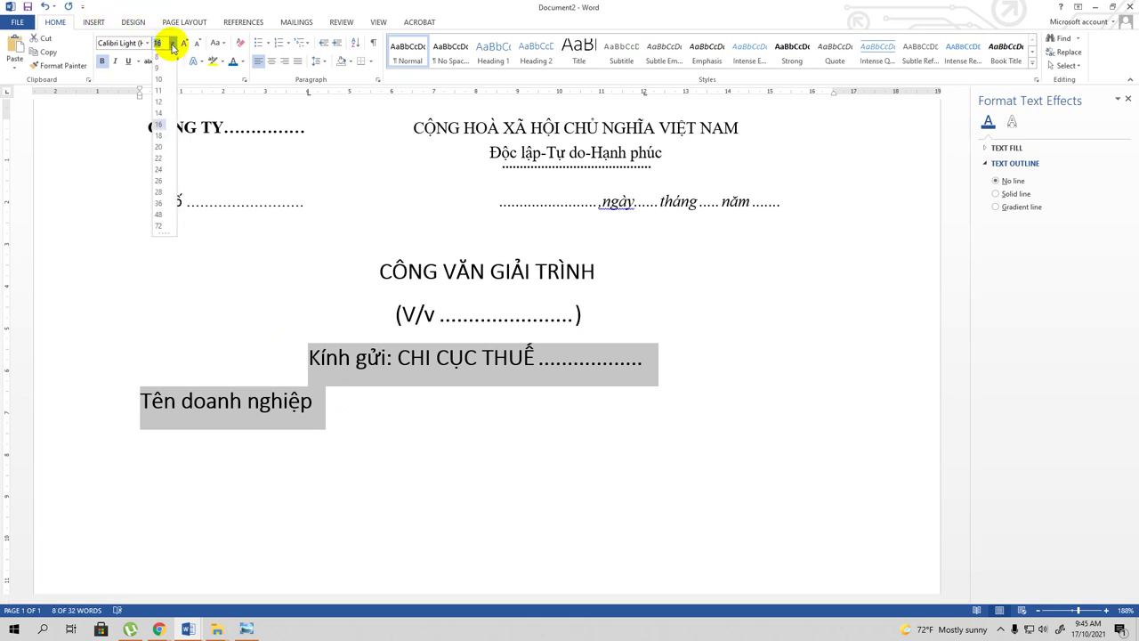
{"action": "left_click", "coordinate": [160, 113]}
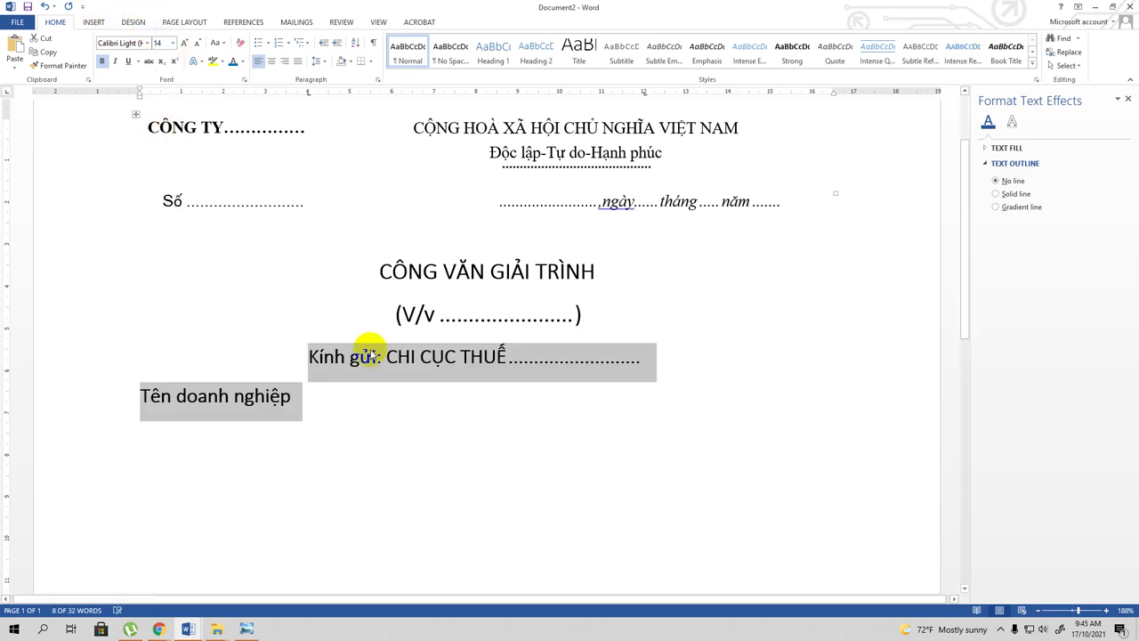
{"action": "left_click", "coordinate": [378, 392]}
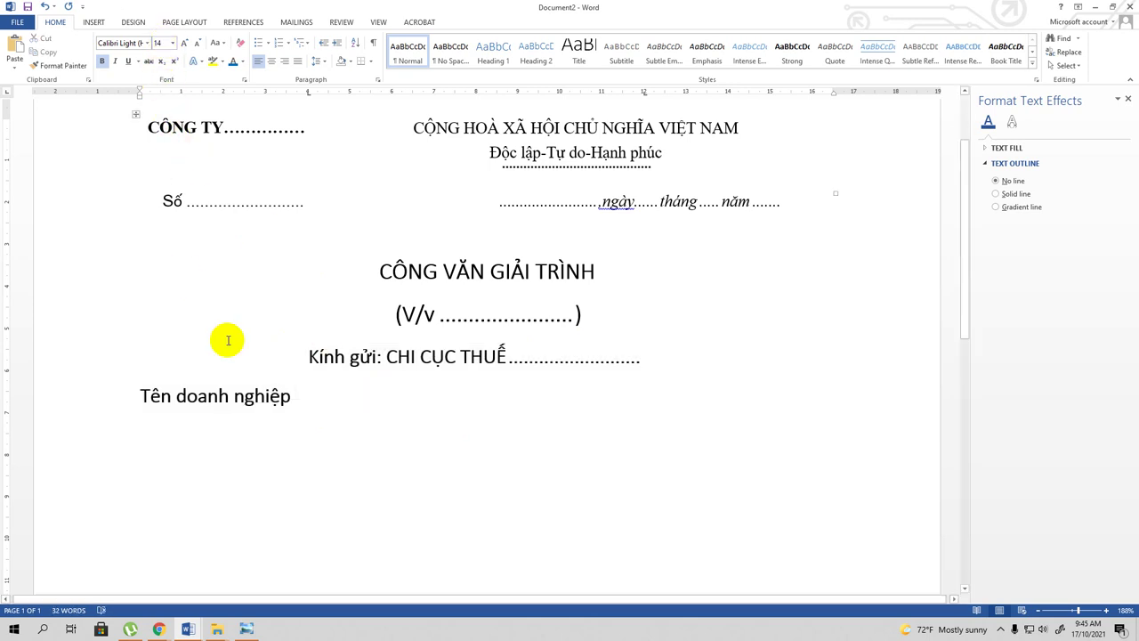
{"action": "left_click_drag", "start_coordinate": [282, 355], "coordinate": [381, 402]}
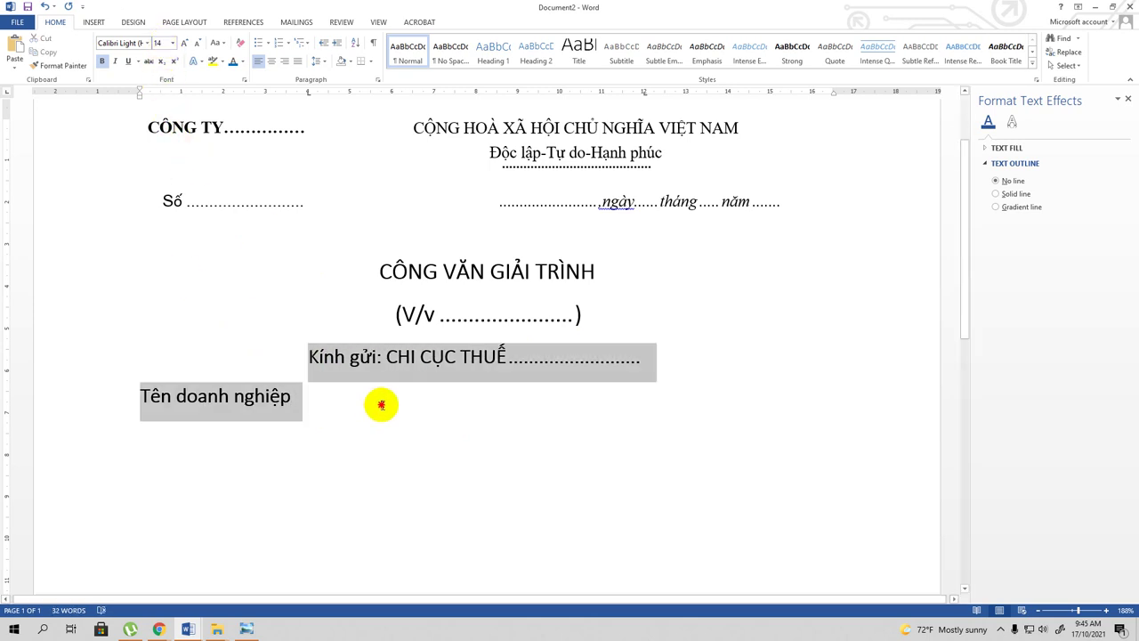
{"action": "left_click", "coordinate": [161, 43]}
{"action": "key", "text": "BackSpace"}
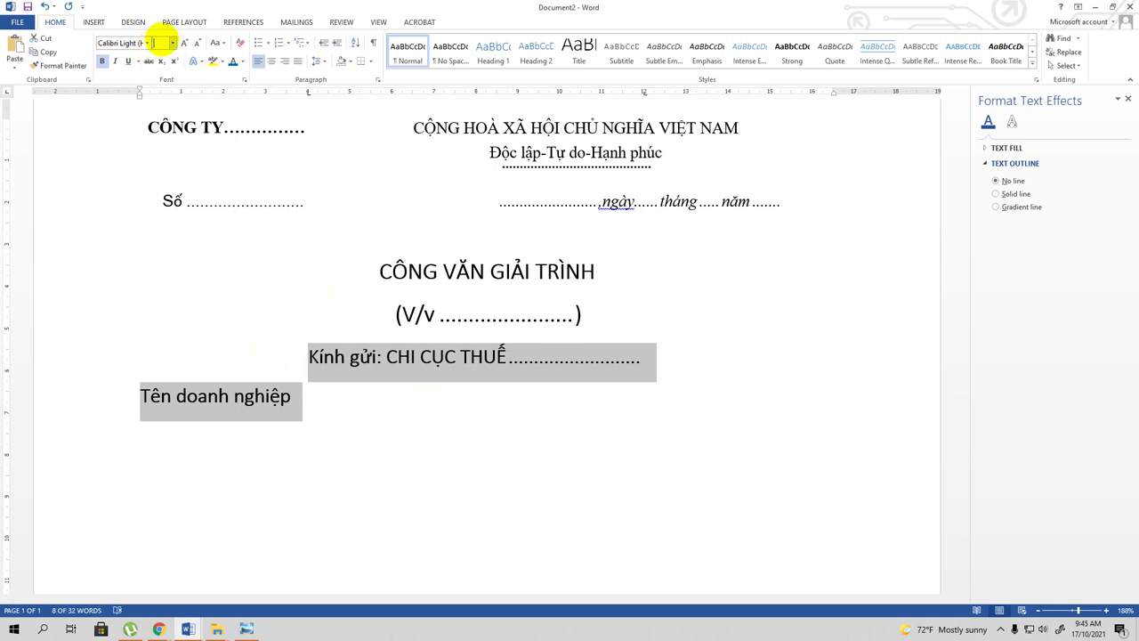
{"action": "type", "text": "13"}
{"action": "key", "text": "Return"}
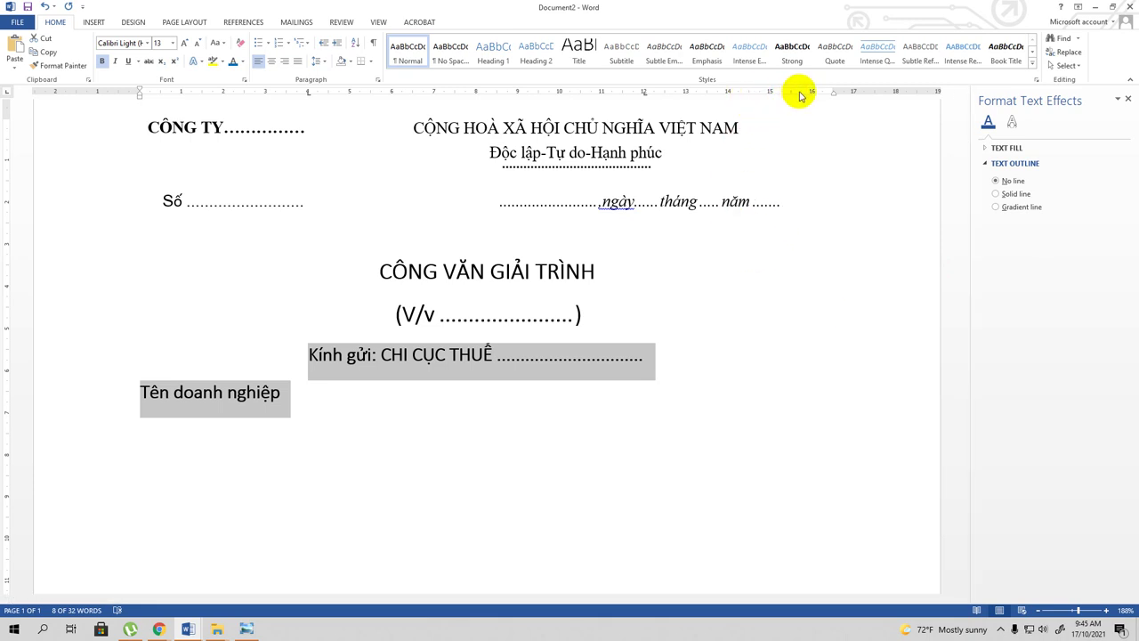
{"action": "left_click", "coordinate": [801, 92]}
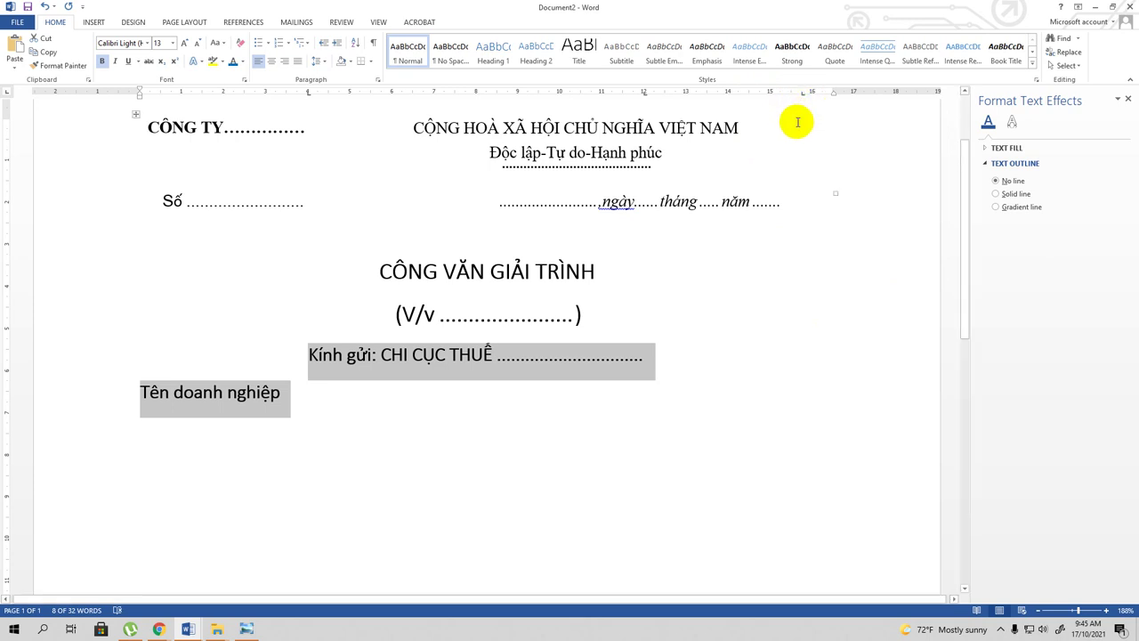
Drag the 4 cm and 12 cm stops off the Tên doanh nghiệp line, undoing a wrong-line removal.
{"action": "left_click", "coordinate": [379, 81]}
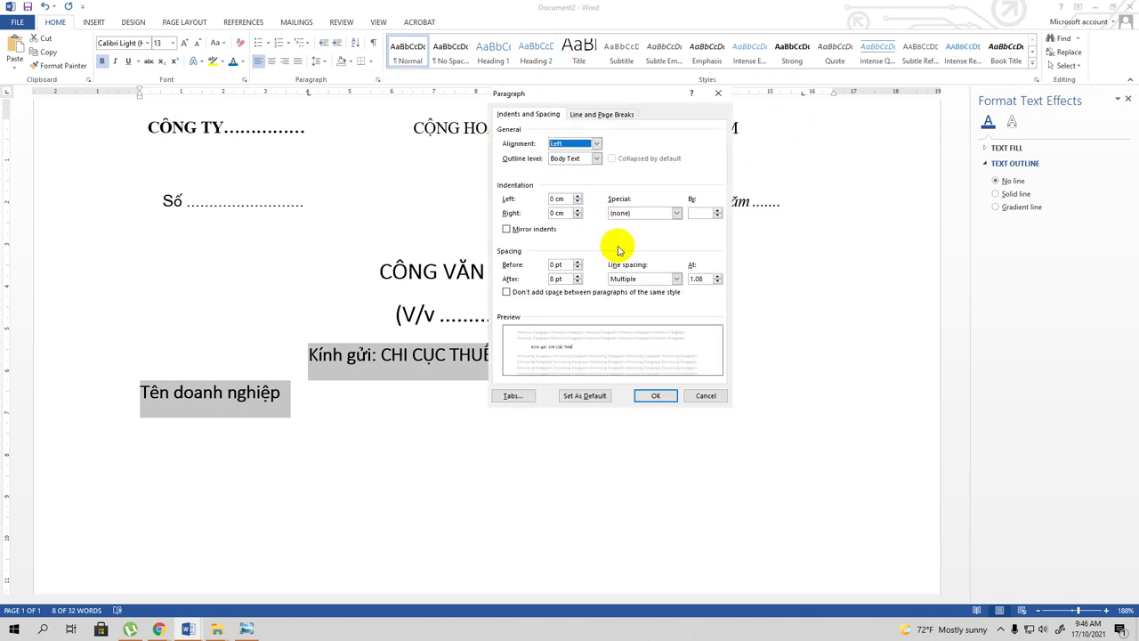
{"action": "left_click", "coordinate": [515, 397]}
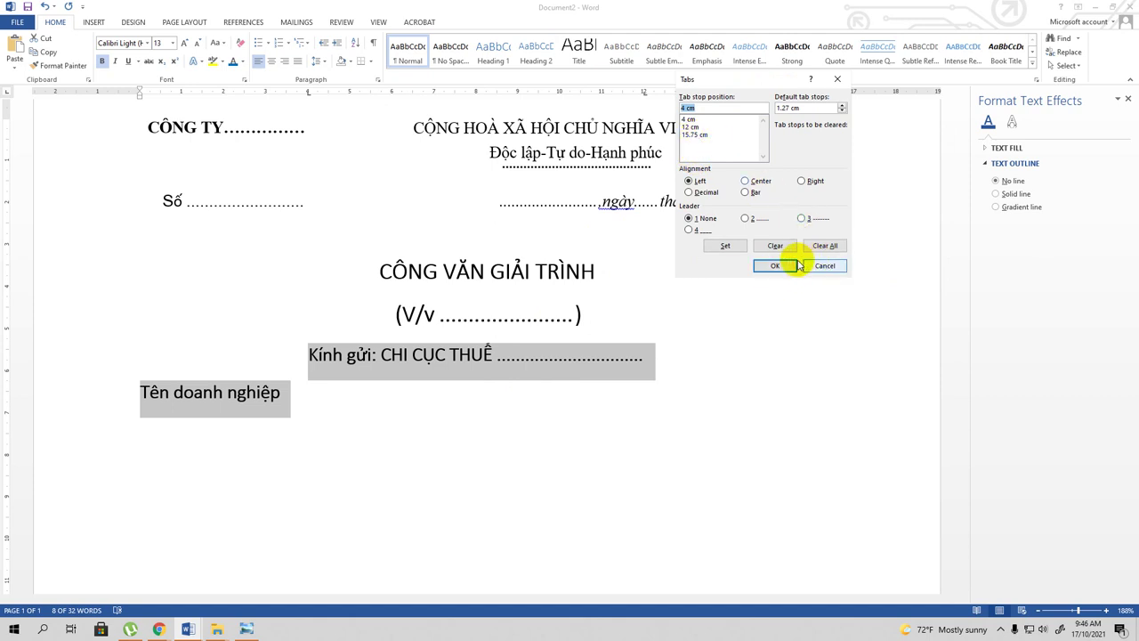
{"action": "left_click", "coordinate": [811, 265]}
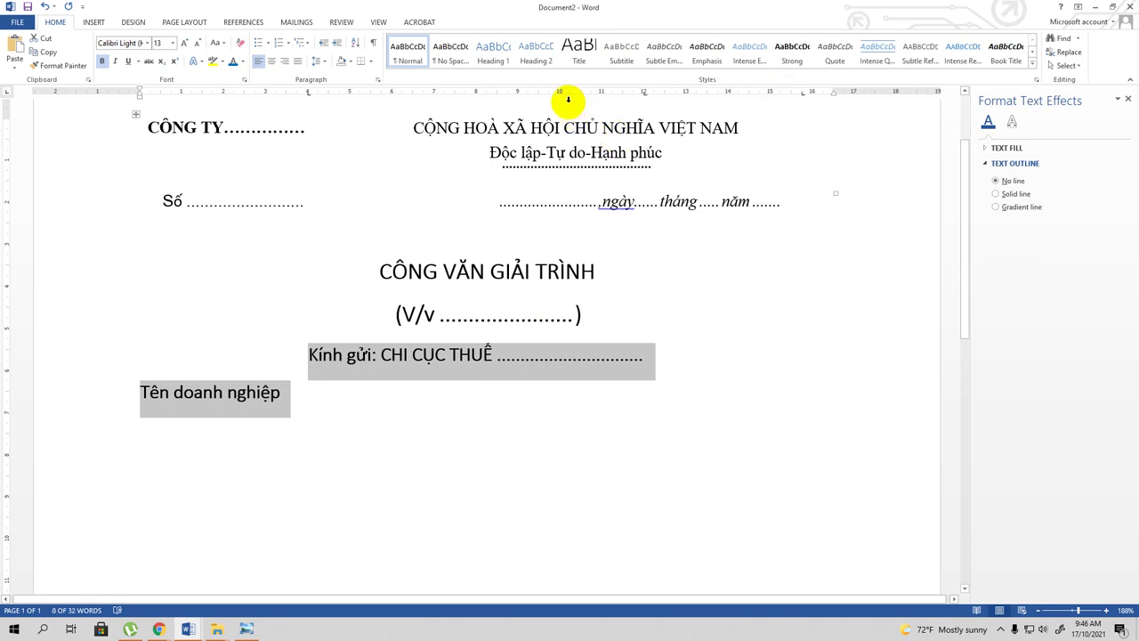
{"action": "left_click_drag", "start_coordinate": [643, 92], "coordinate": [641, 98]}
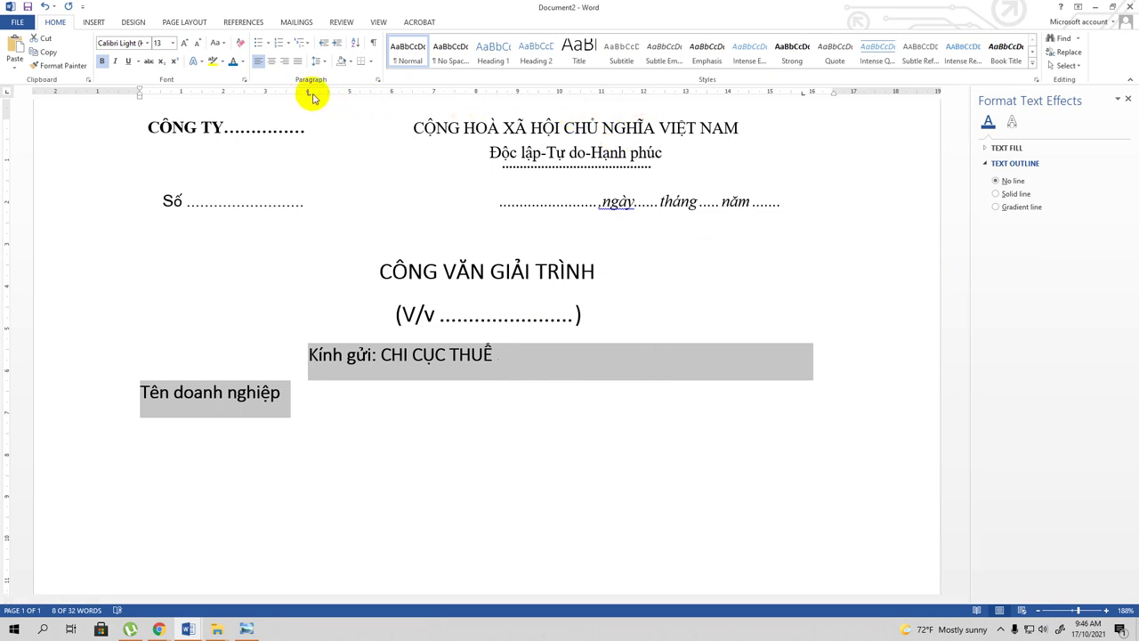
{"action": "key", "text": "ctrl+z"}
{"action": "left_click", "coordinate": [300, 397]}
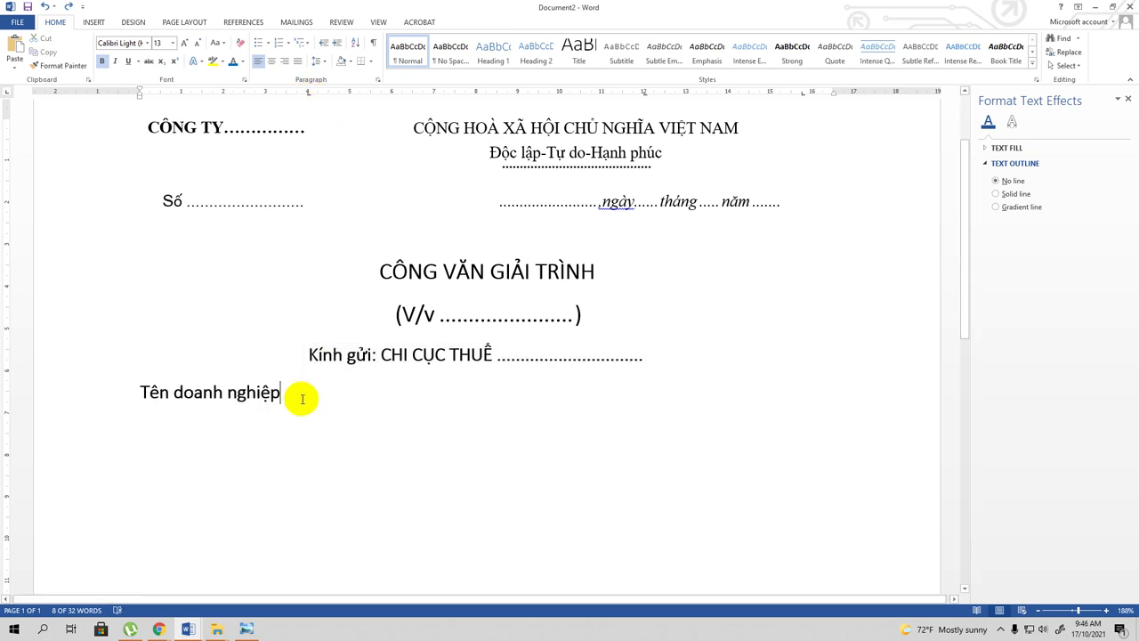
{"action": "left_click_drag", "start_coordinate": [308, 93], "coordinate": [313, 112]}
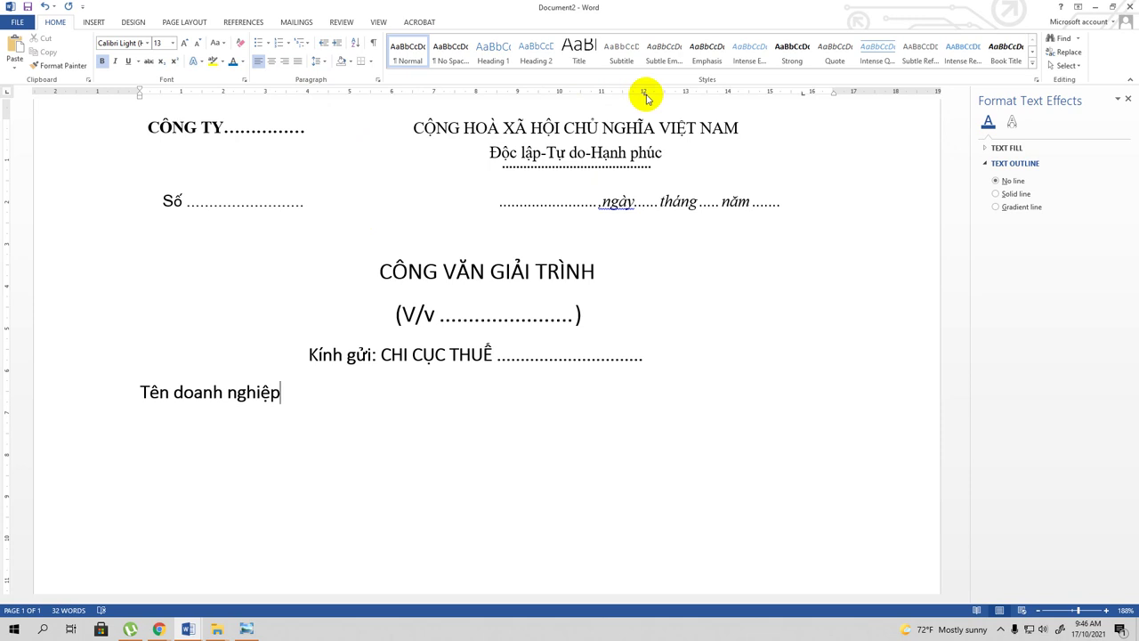
{"action": "left_click_drag", "start_coordinate": [647, 98], "coordinate": [646, 124]}
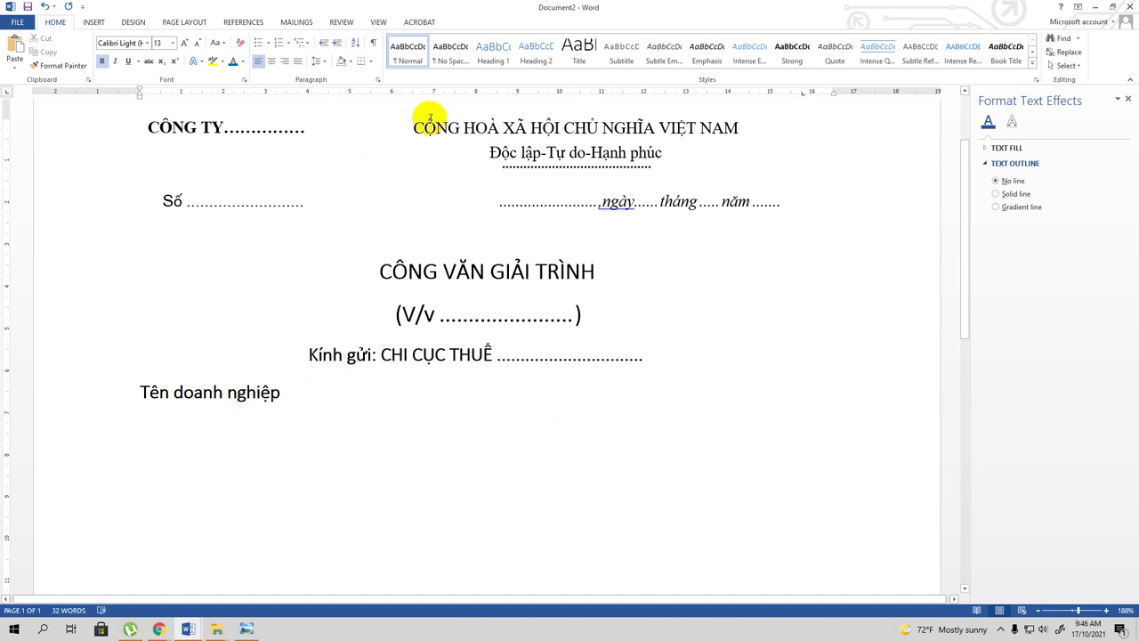
Give the 15.75 cm tab stop a dotted leader in the Tabs dialog.
{"action": "left_click", "coordinate": [376, 81]}
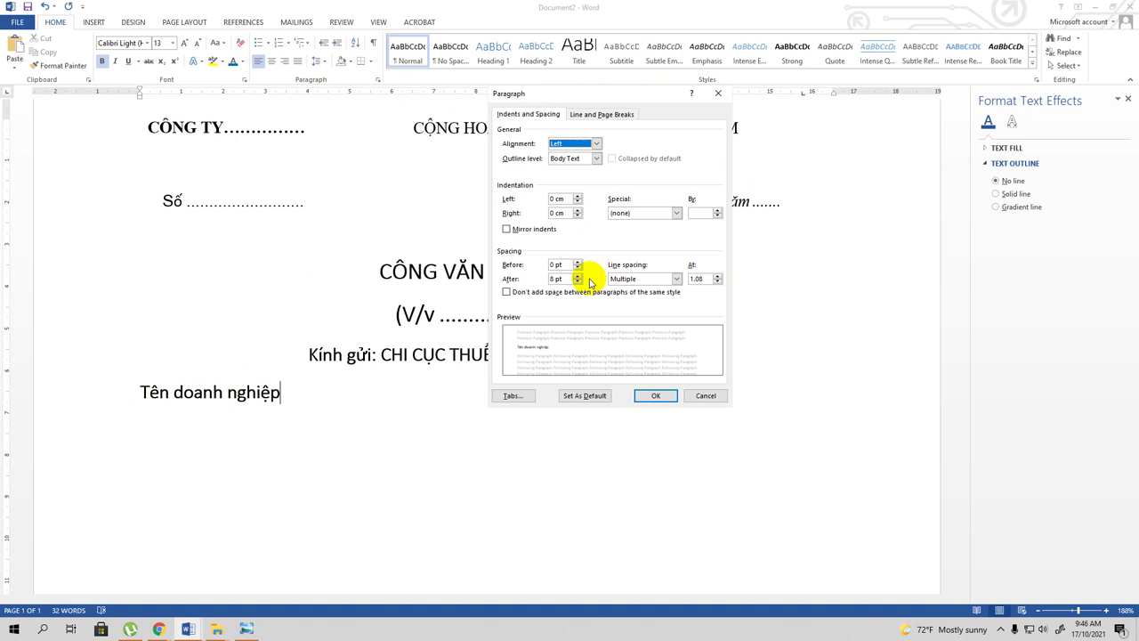
{"action": "left_click", "coordinate": [512, 395]}
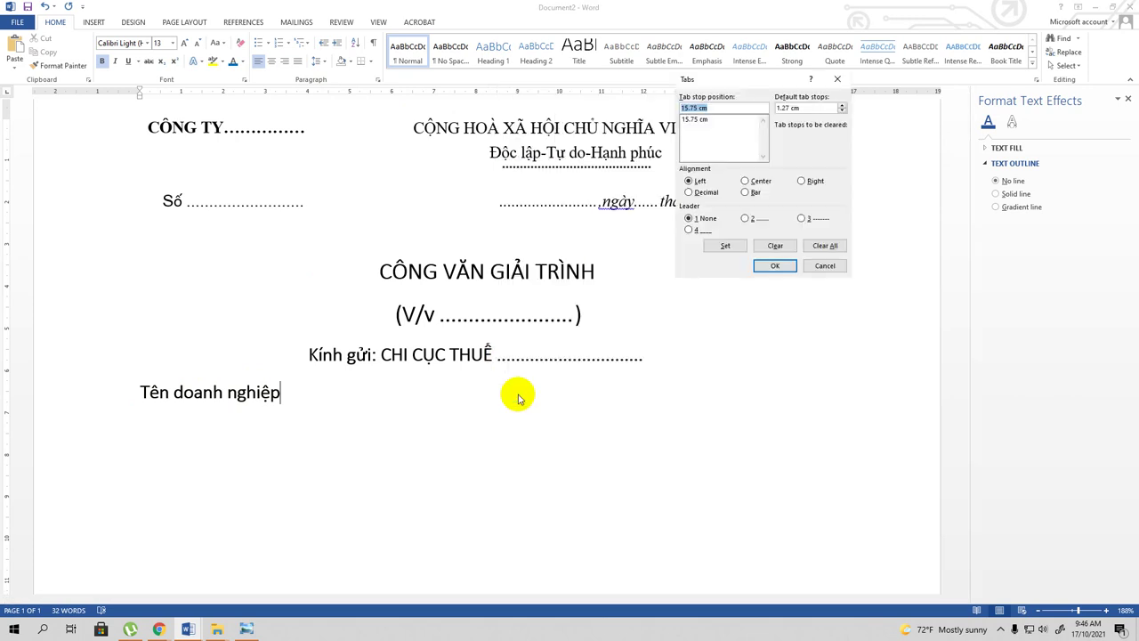
{"action": "left_click", "coordinate": [694, 118]}
{"action": "left_click", "coordinate": [745, 219]}
{"action": "left_click", "coordinate": [725, 245]}
{"action": "left_click", "coordinate": [765, 264]}
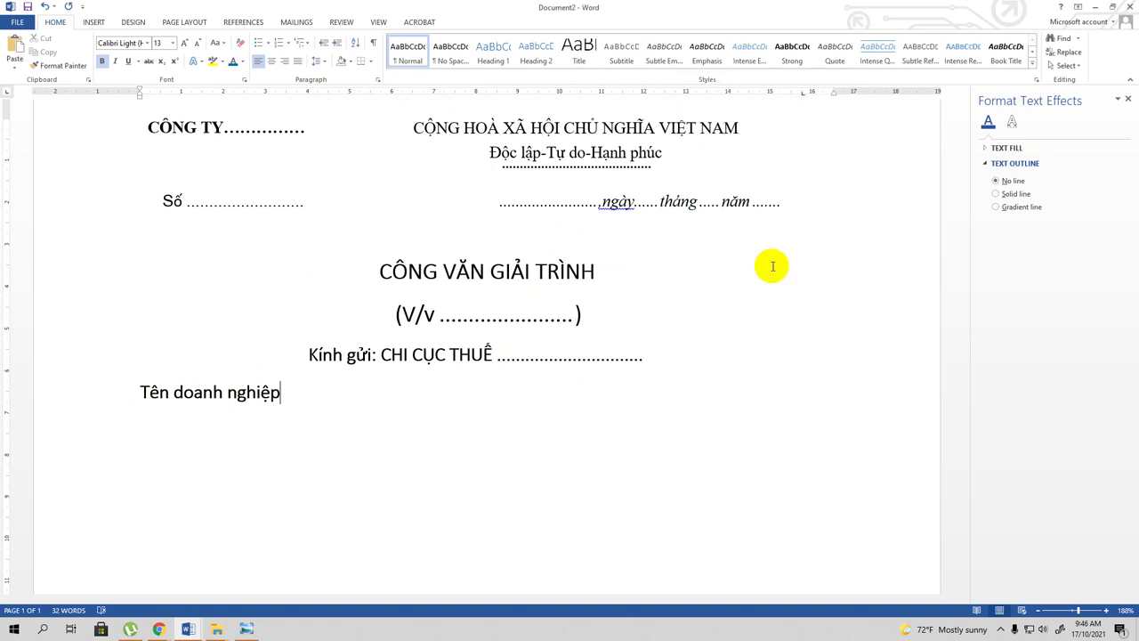
Add a colon after Tên doanh nghiệp, fill the dots to 15.75 cm and start a new line.
{"action": "type", "text": ":"}
{"action": "key", "text": "Tab"}
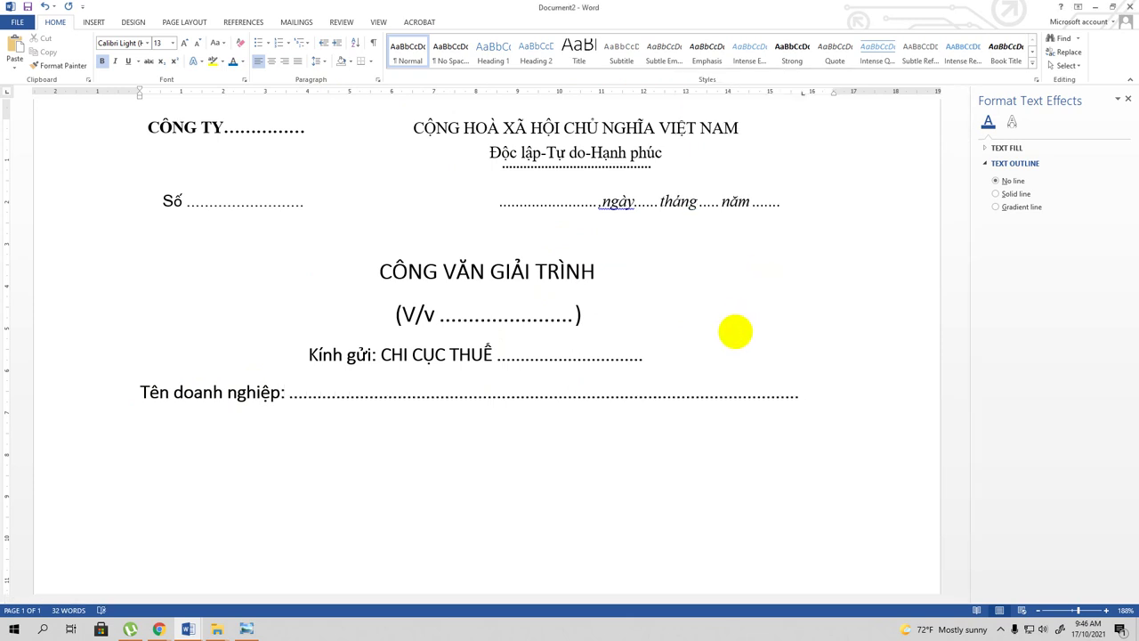
{"action": "key", "text": "Return"}
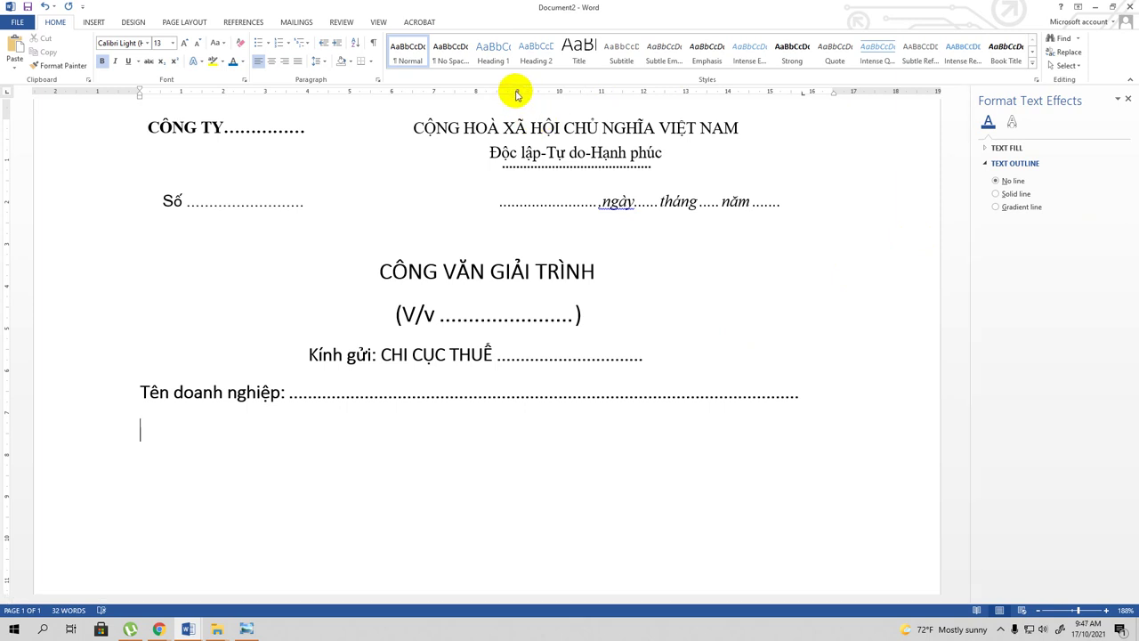
Place a tab stop near 9 cm, then give the 9.25 cm and 15.75 cm stops dotted leaders.
{"action": "left_click", "coordinate": [527, 92]}
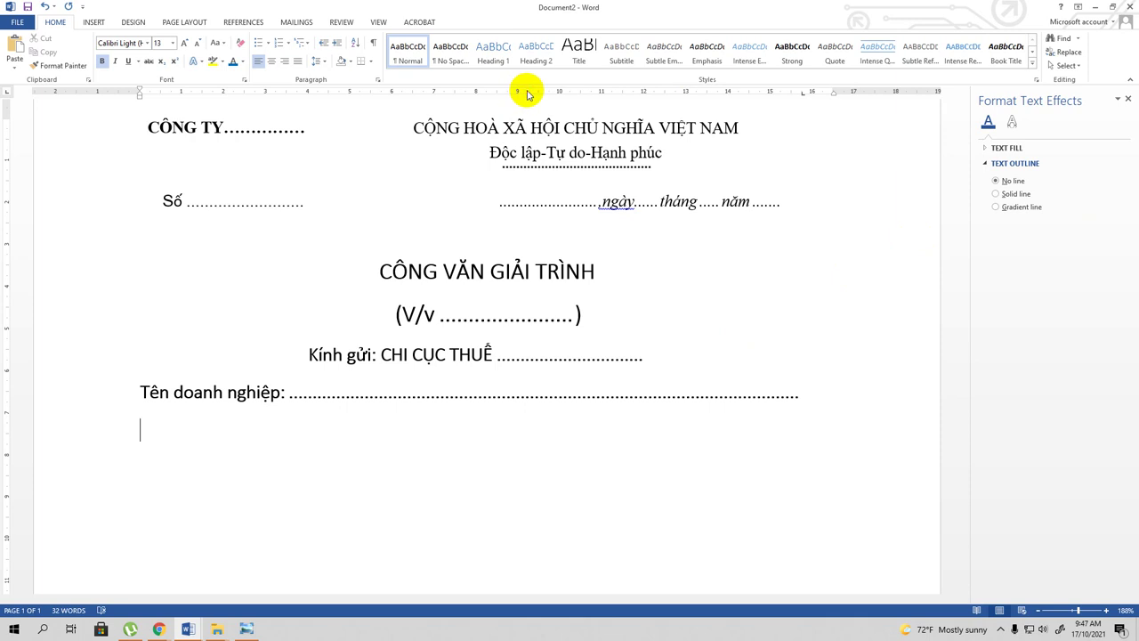
{"action": "left_click", "coordinate": [527, 92]}
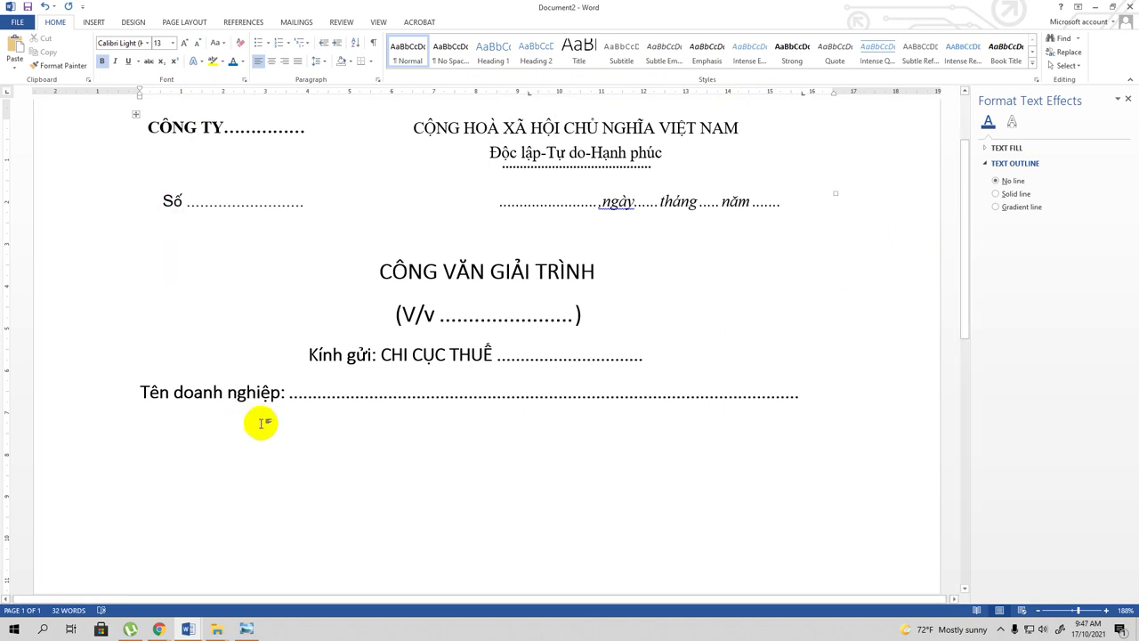
{"action": "left_click", "coordinate": [377, 79]}
{"action": "left_click", "coordinate": [513, 395]}
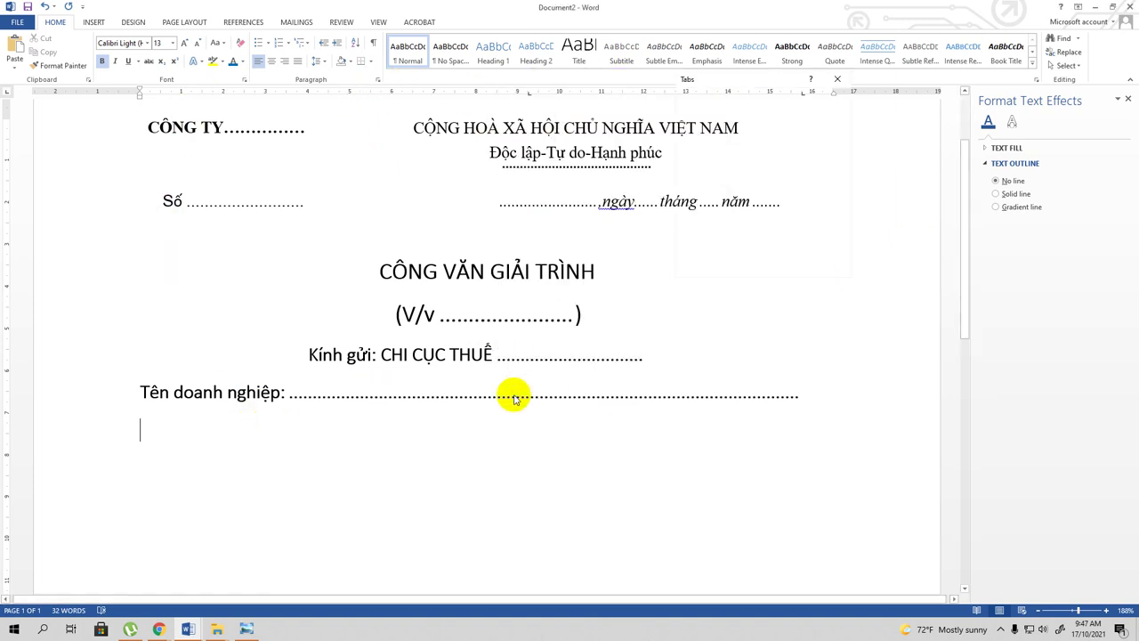
{"action": "left_click", "coordinate": [696, 118]}
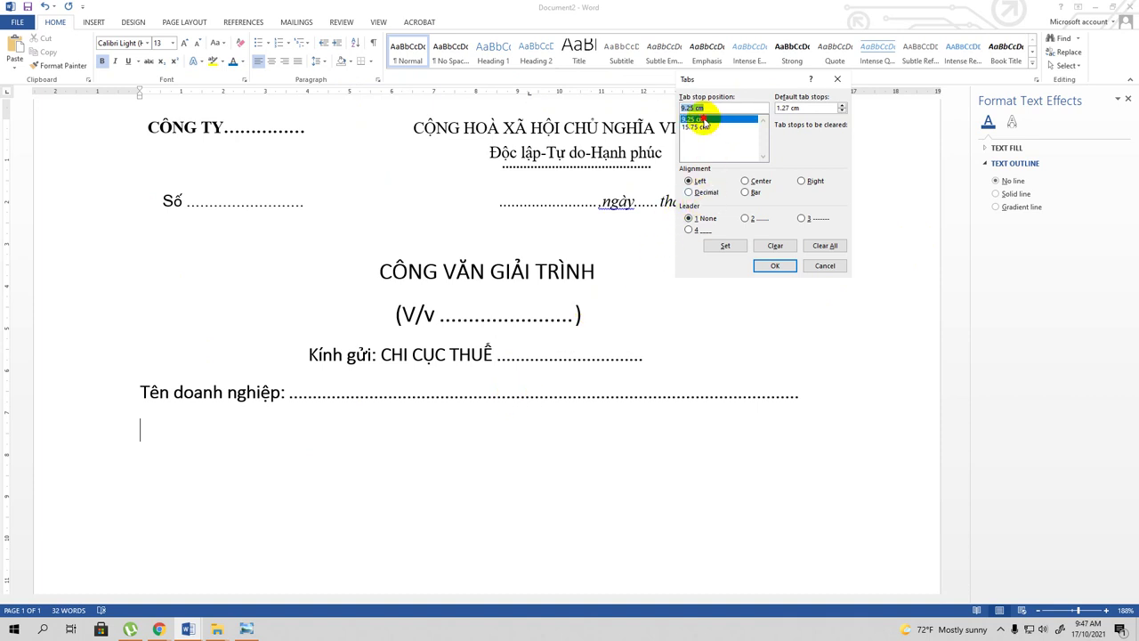
{"action": "left_click", "coordinate": [744, 219]}
{"action": "left_click", "coordinate": [726, 246]}
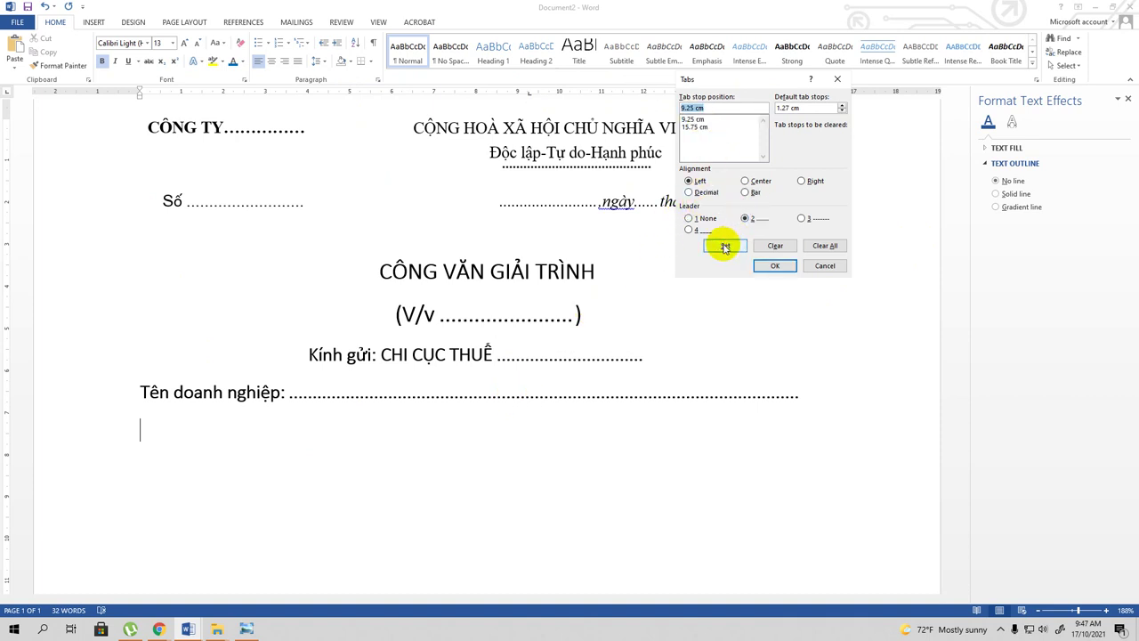
{"action": "left_click", "coordinate": [698, 126]}
{"action": "left_click", "coordinate": [719, 244]}
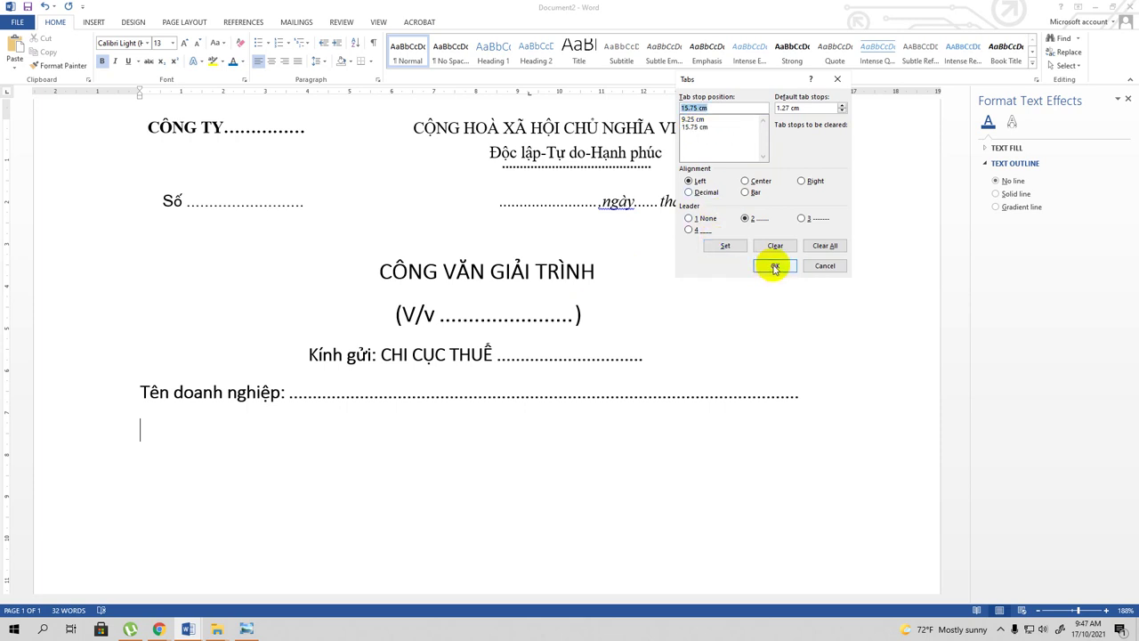
{"action": "left_click", "coordinate": [774, 266]}
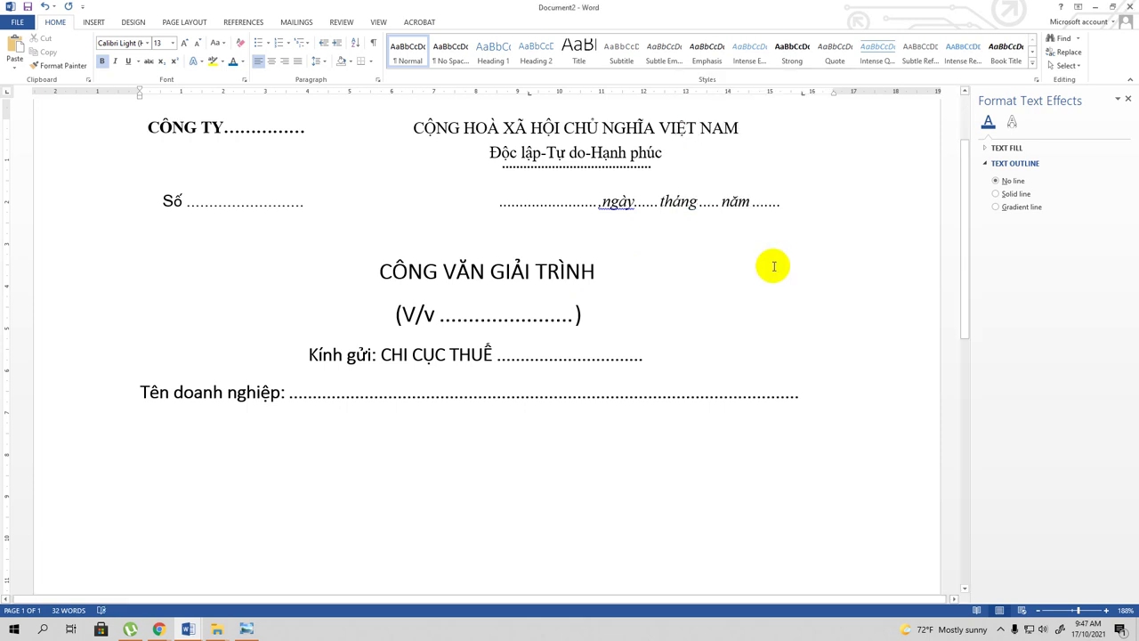
Type 'Người đại diện theo pháp luật' and '-Chức vụ', each followed by a dotted leader.
{"action": "key", "text": "Return"}
{"action": "type", "text": "Ng"}
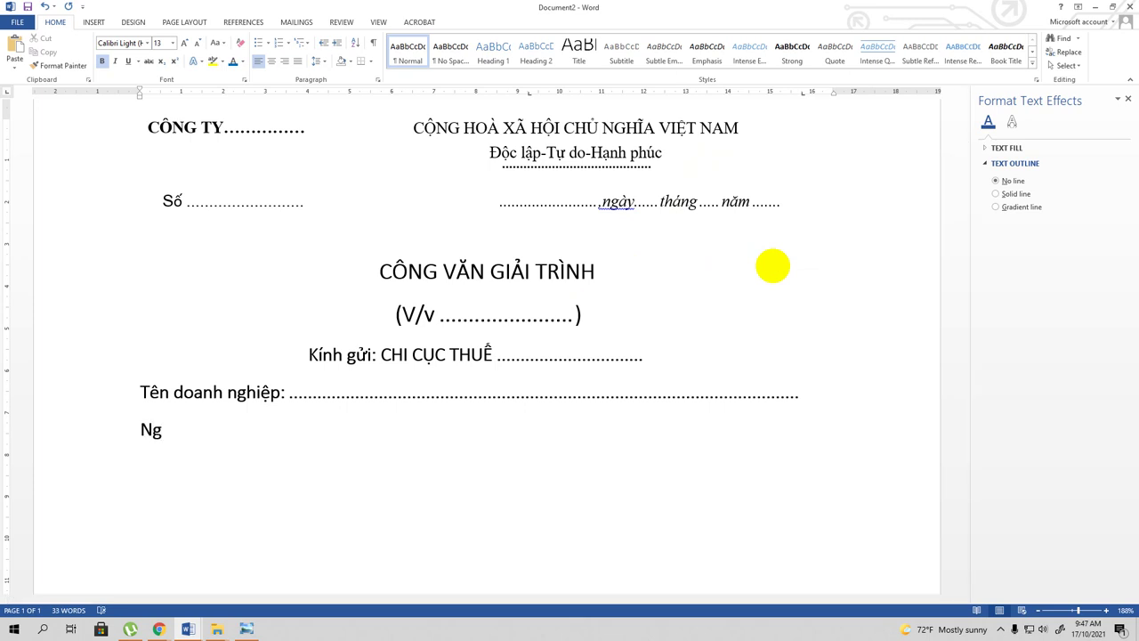
{"action": "type", "text": "ươi "}
{"action": "type", "text": "đại dieên "}
{"action": "type", "text": "theo phap luật"}
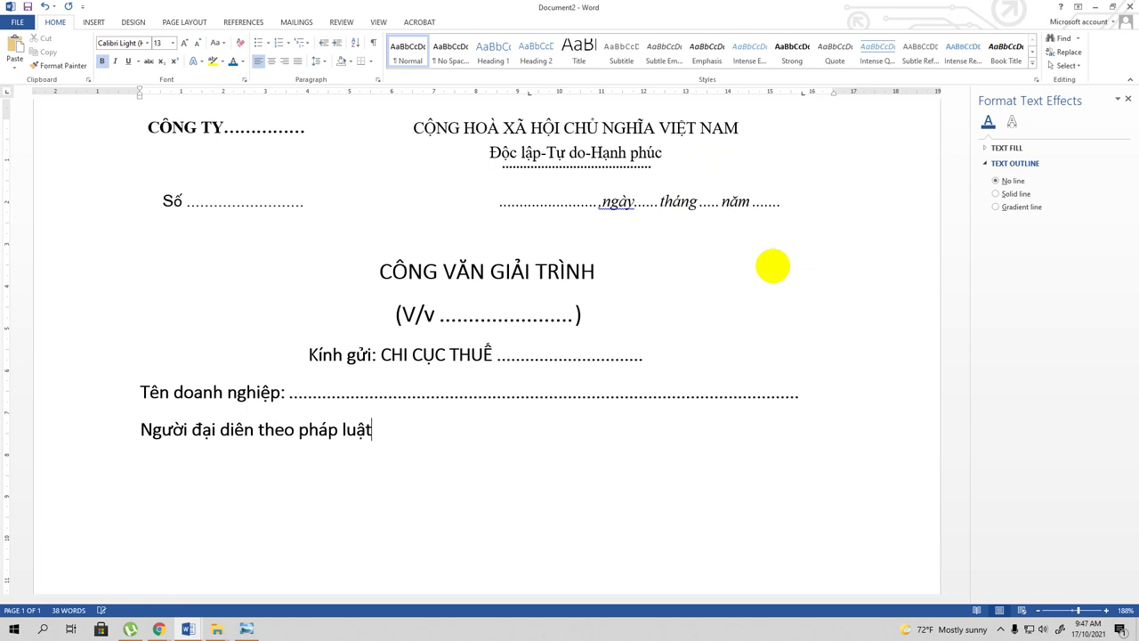
{"action": "key", "text": "Tab"}
{"action": "type", "text": "-Chức vu"}
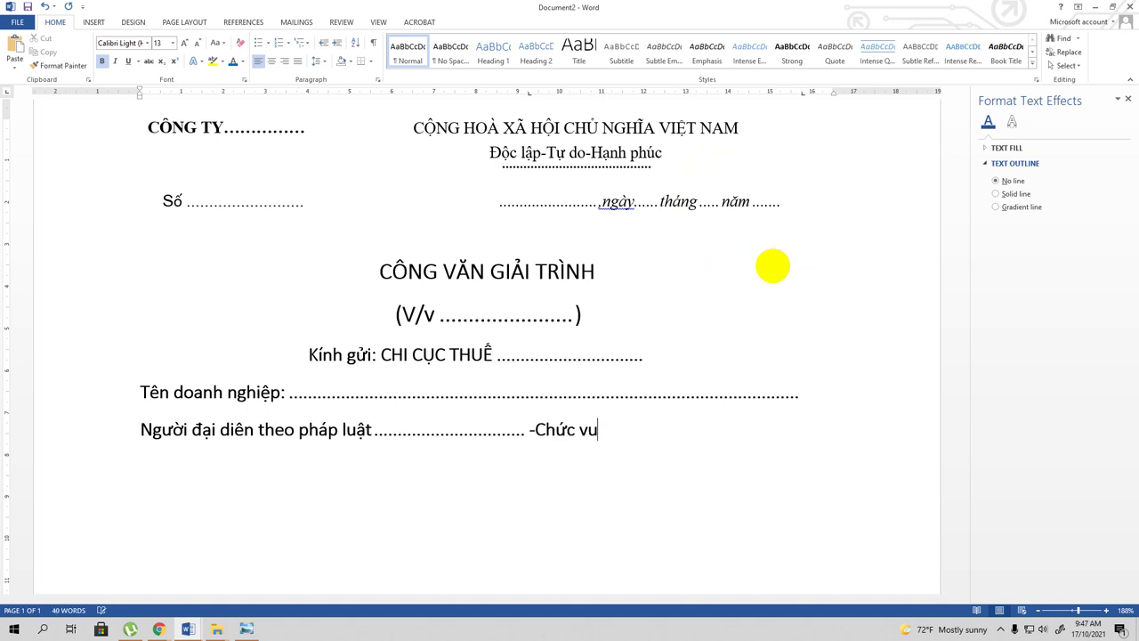
{"action": "key", "text": "Tab"}
{"action": "key", "text": "Return"}
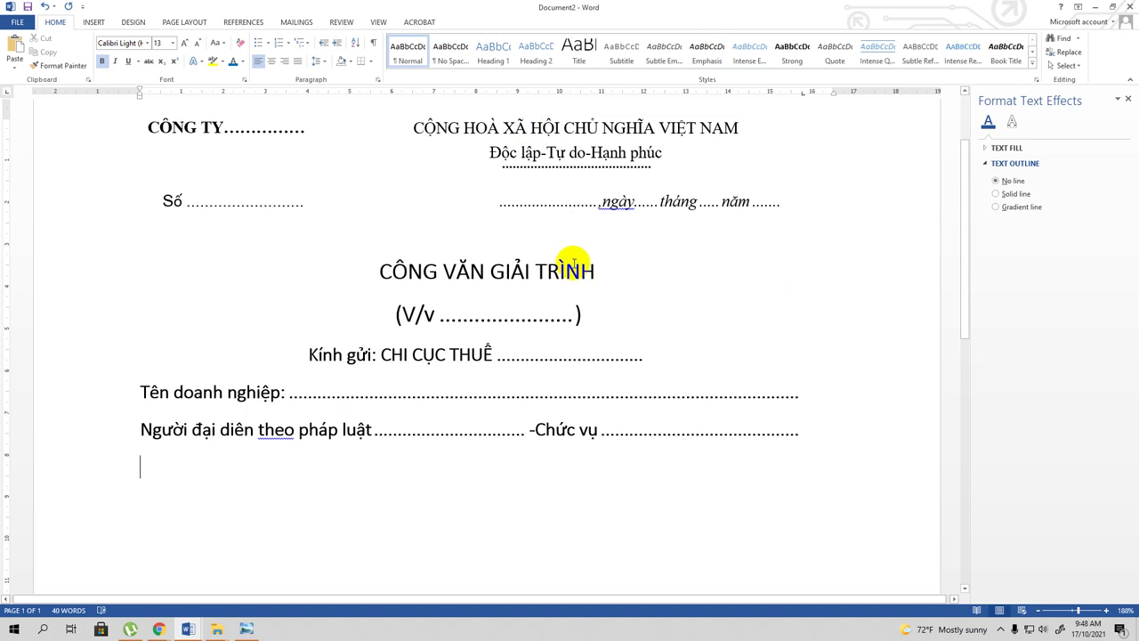
Add the 'Địa chỉ trụ sở chính' line with a dotted leader and start a new line.
{"action": "type", "text": "Đ"}
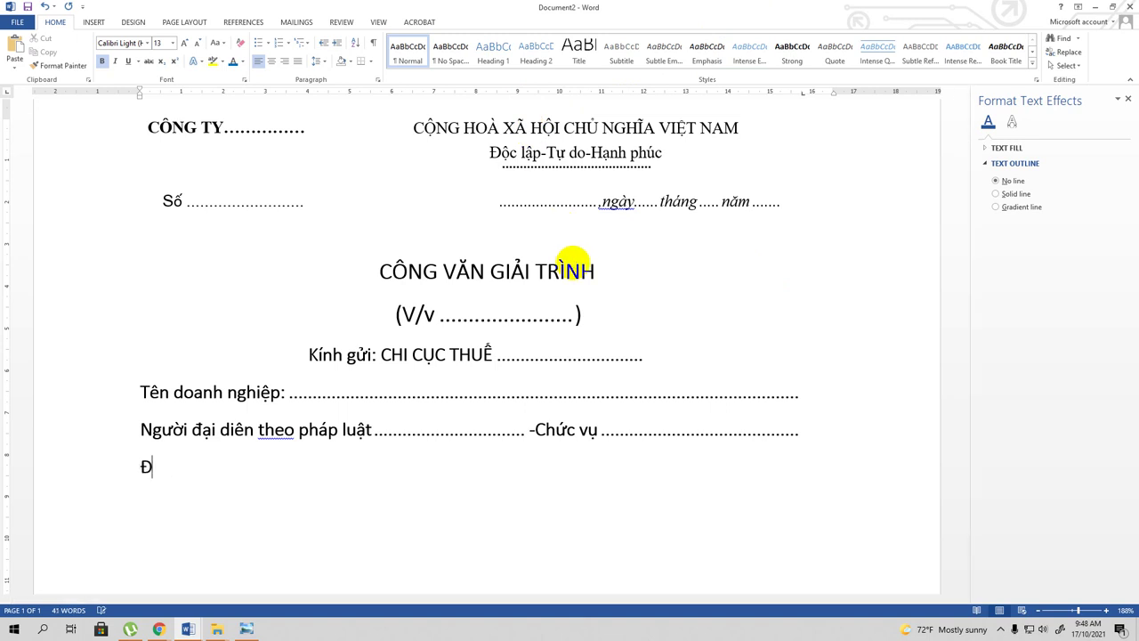
{"action": "type", "text": "ịa chỉ"}
{"action": "type", "text": " trụ "}
{"action": "type", "text": "sở chiính"}
{"action": "key", "text": "Tab"}
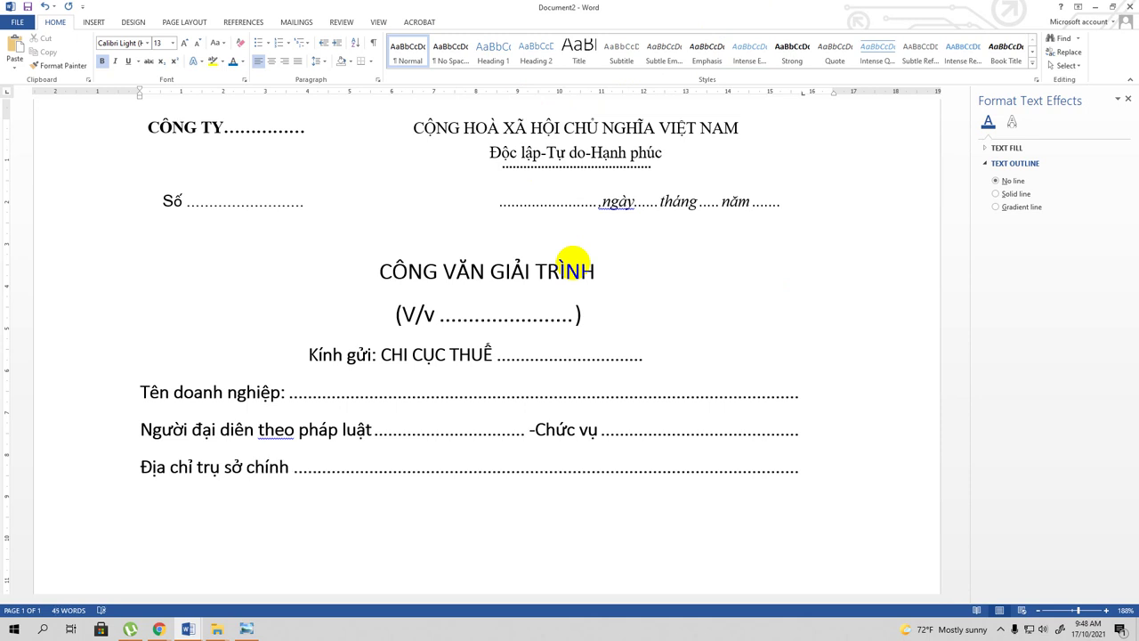
{"action": "key", "text": "Return"}
{"action": "scroll", "coordinate": [598, 305], "scroll_direction": "down", "scroll_amount": 3}
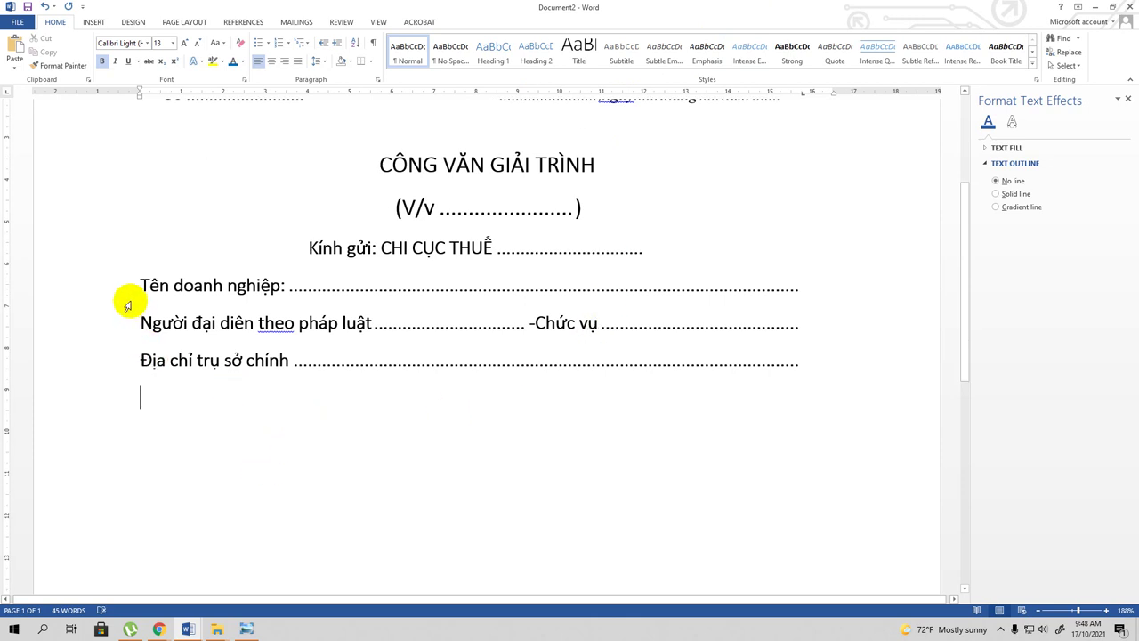
Set 6 pt spacing after on the business name, representative and head-office address lines.
{"action": "left_click_drag", "start_coordinate": [140, 287], "coordinate": [746, 364]}
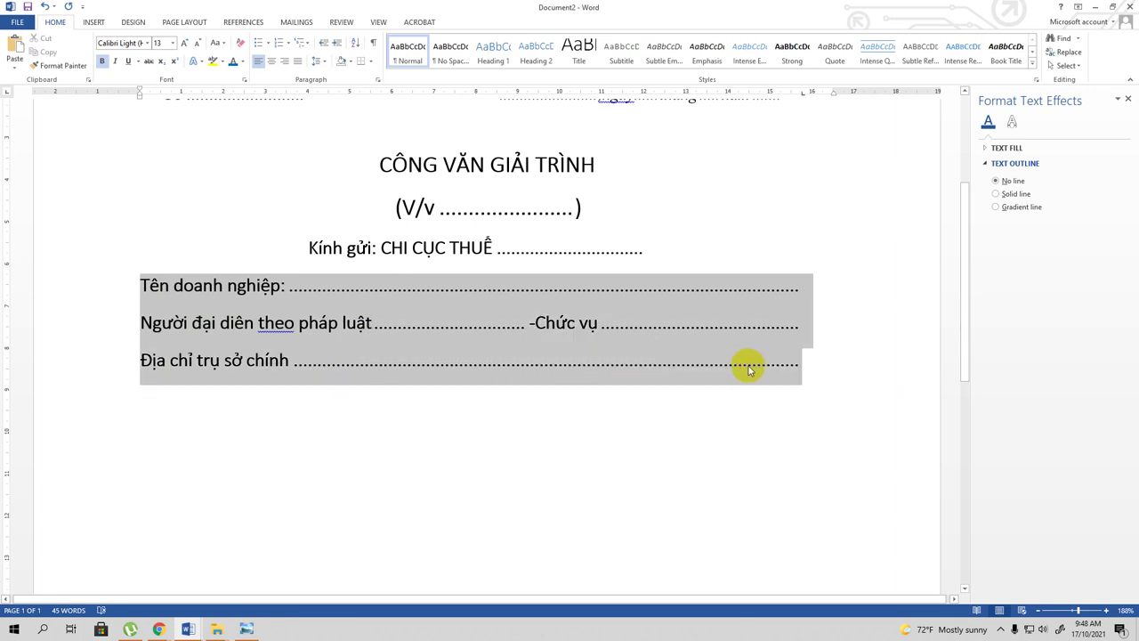
{"action": "left_click", "coordinate": [377, 79]}
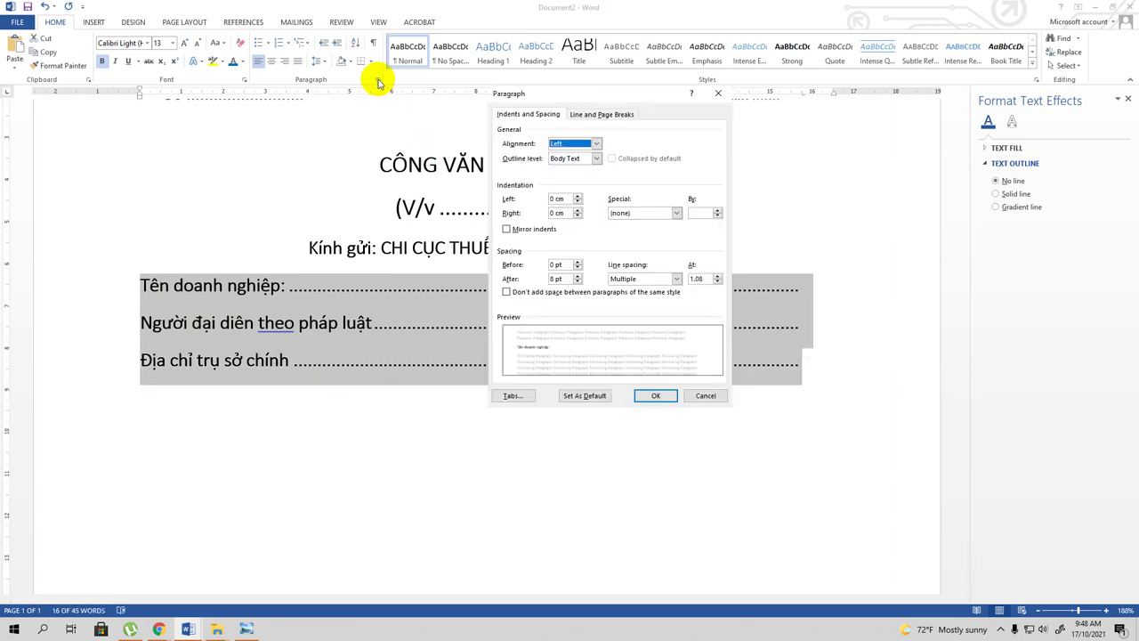
{"action": "left_click", "coordinate": [701, 279]}
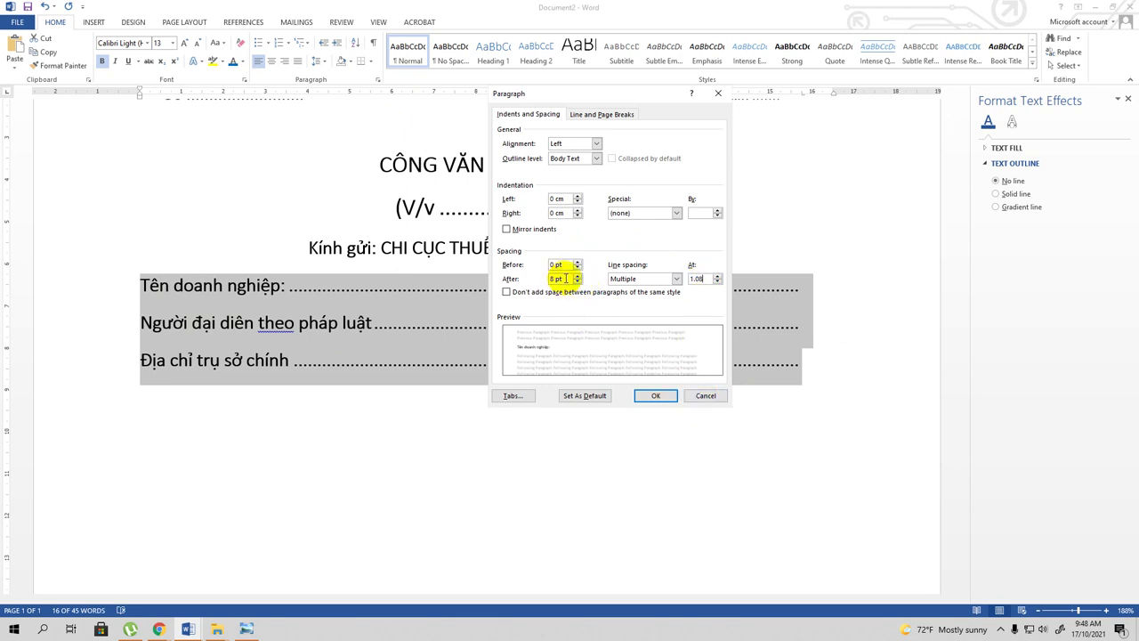
{"action": "left_click", "coordinate": [553, 278]}
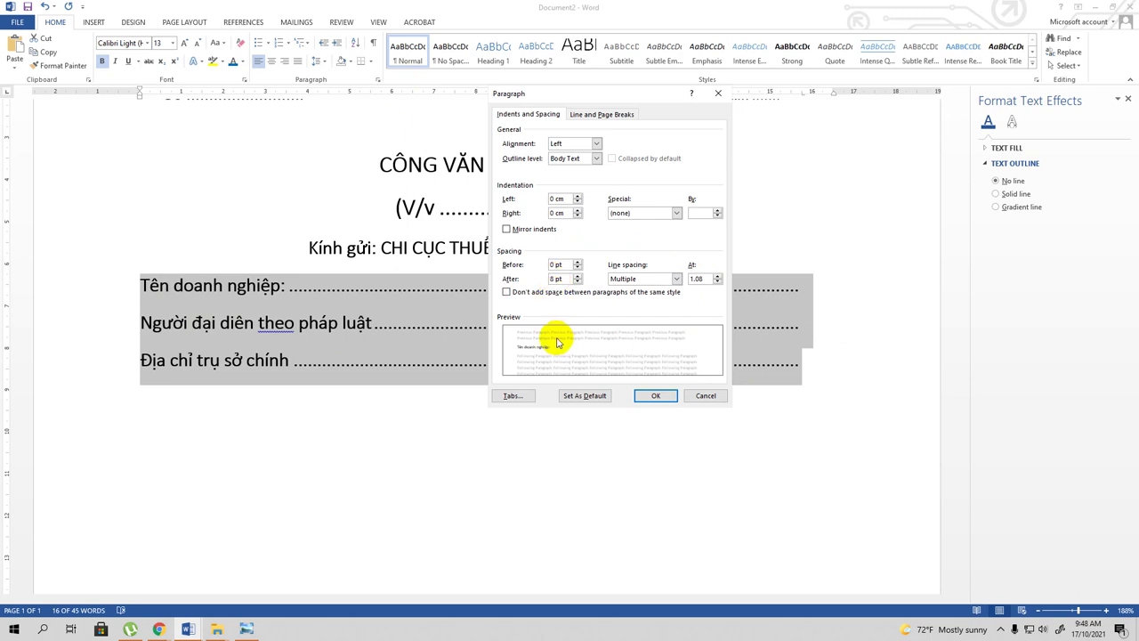
{"action": "type", "text": "6"}
{"action": "key", "text": "Return"}
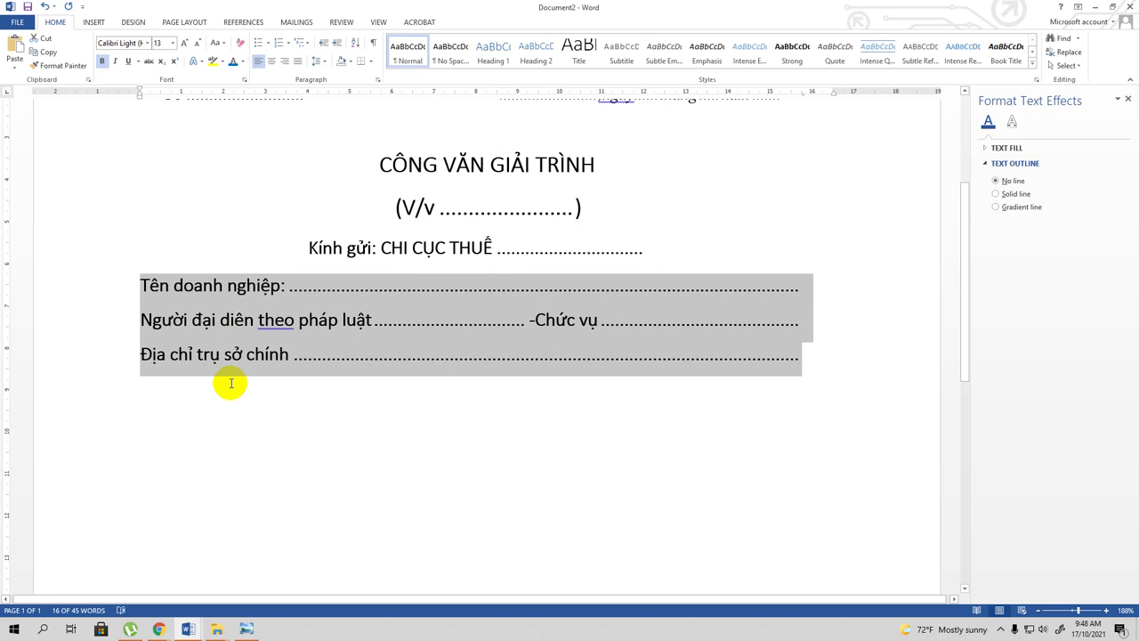
{"action": "left_click", "coordinate": [134, 323]}
{"action": "left_click_drag", "start_coordinate": [182, 335], "coordinate": [712, 351]}
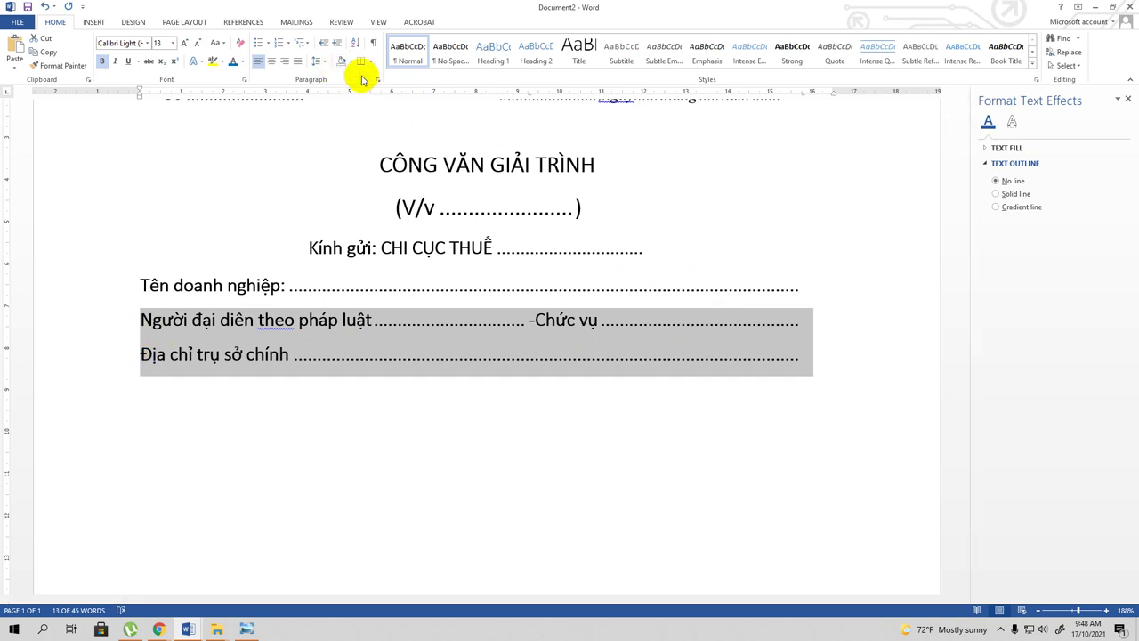
{"action": "left_click", "coordinate": [258, 43]}
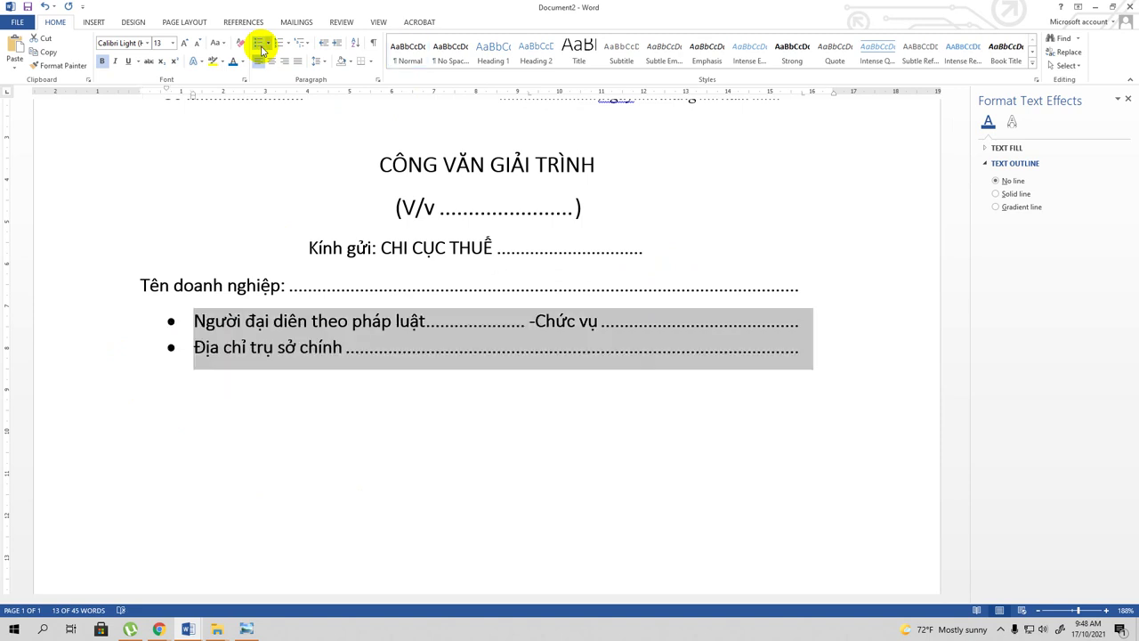
{"action": "left_click", "coordinate": [267, 45]}
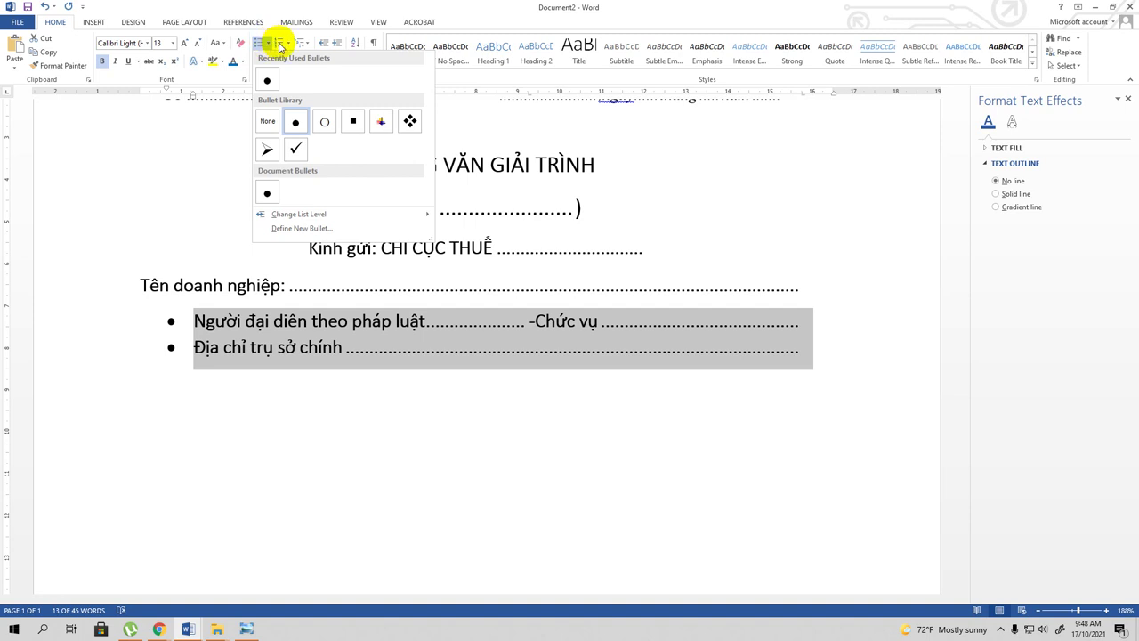
{"action": "left_click", "coordinate": [279, 45]}
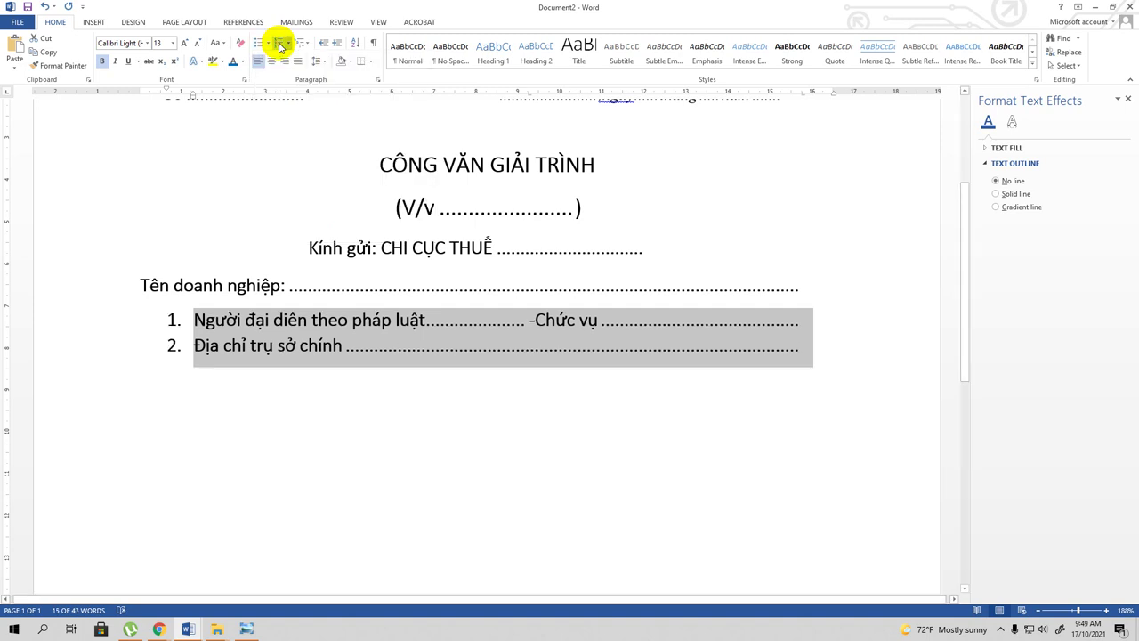
{"action": "left_click", "coordinate": [259, 43]}
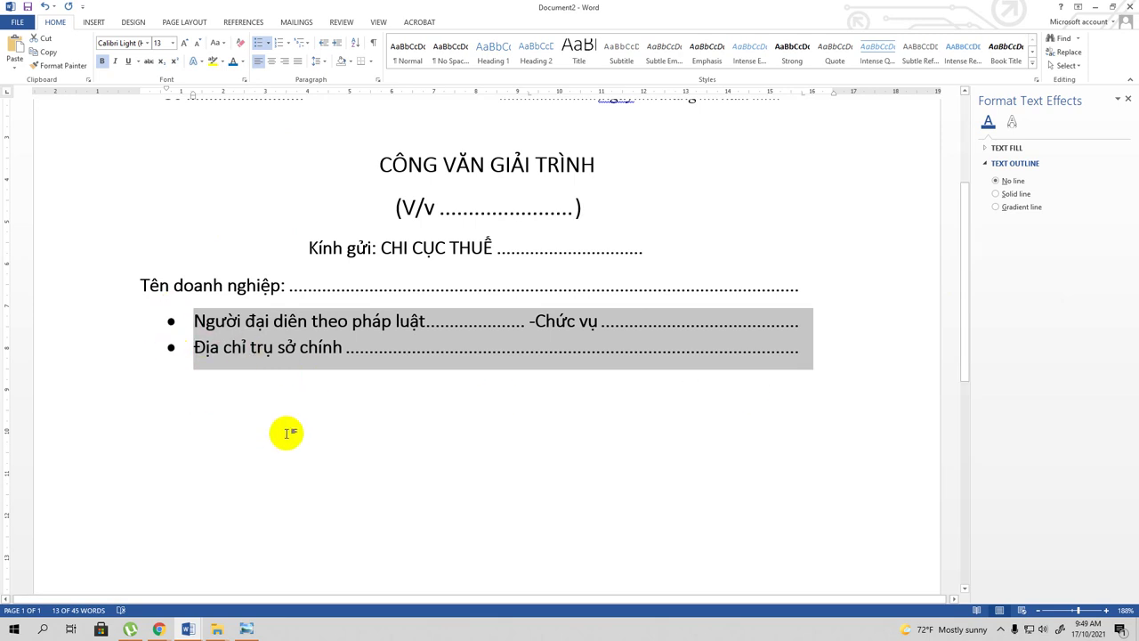
Replace the round bullets on the representative and address lines with minus-sign dash bullets.
{"action": "left_click", "coordinate": [259, 43]}
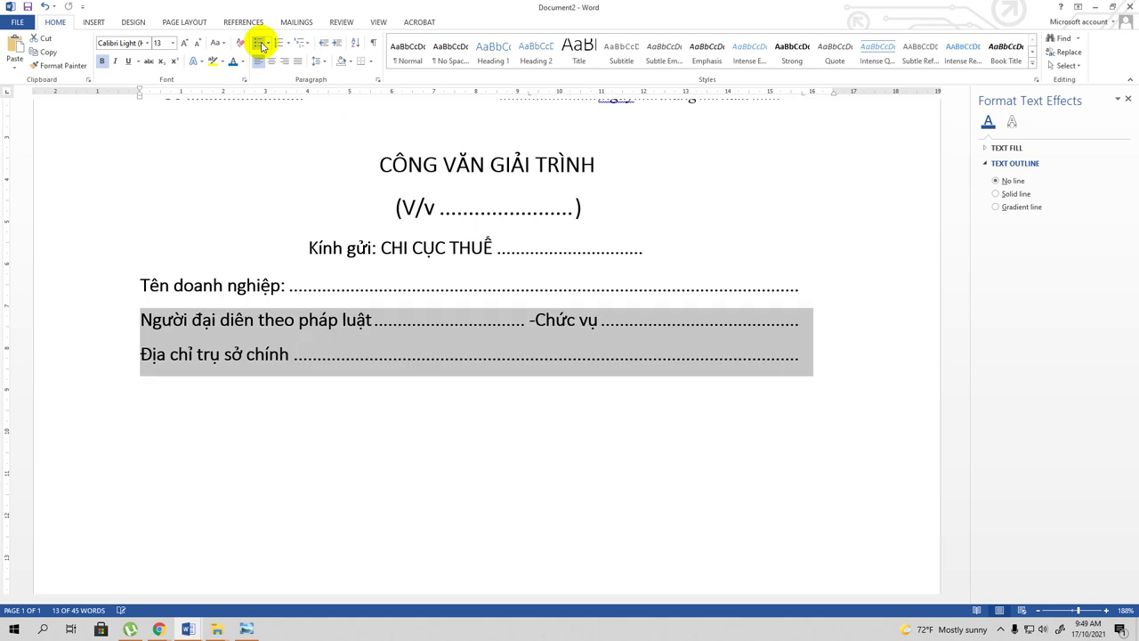
{"action": "left_click", "coordinate": [267, 43]}
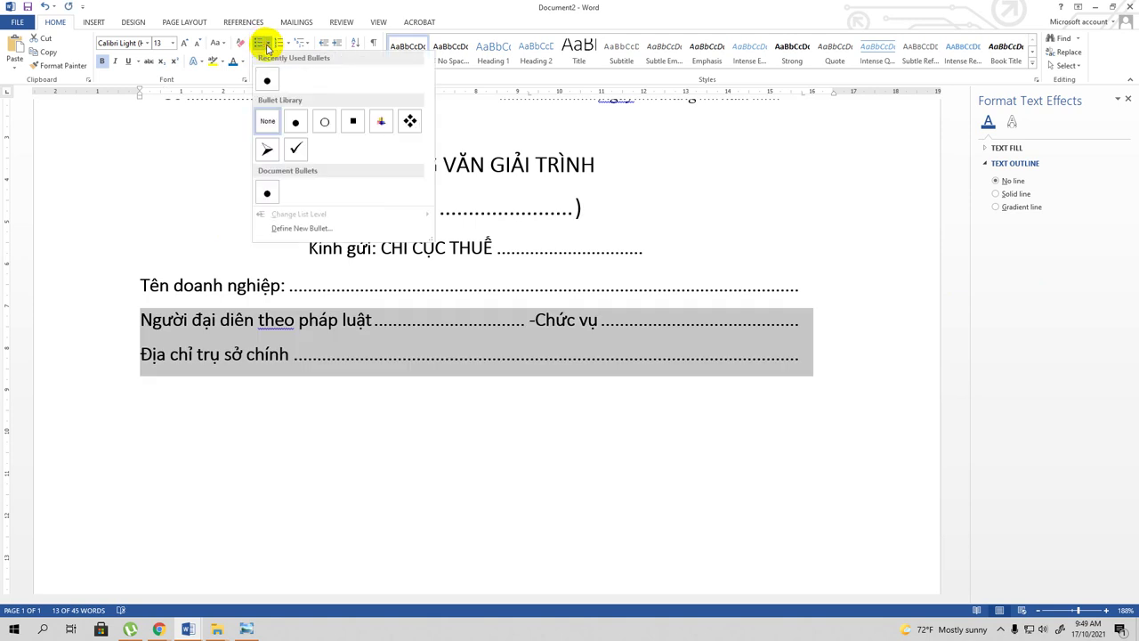
{"action": "left_click", "coordinate": [280, 229]}
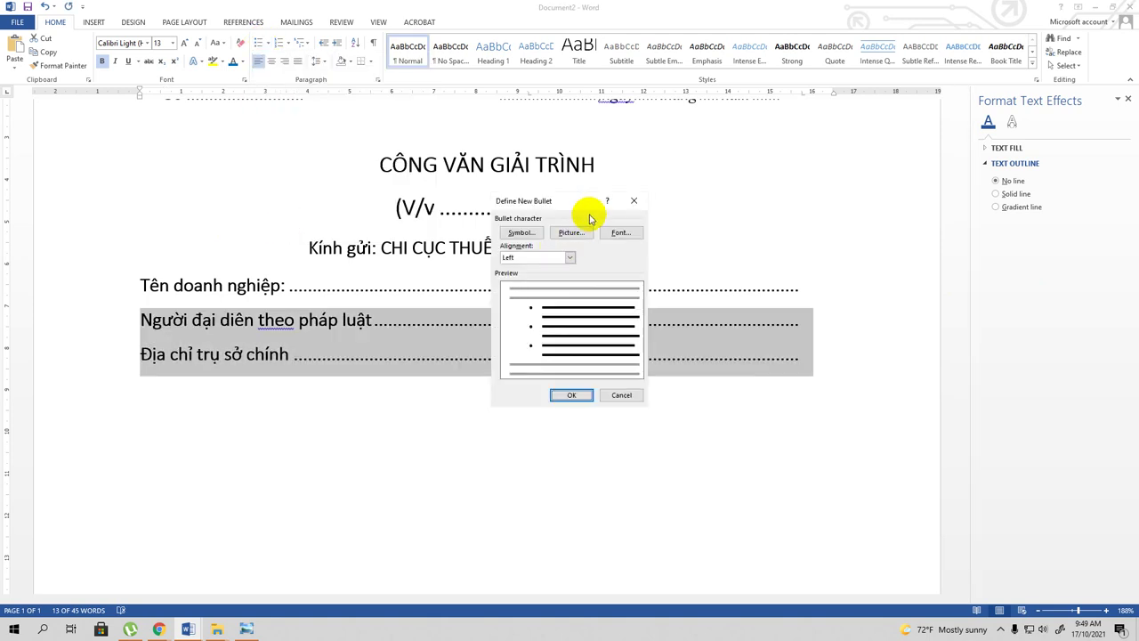
{"action": "left_click_drag", "start_coordinate": [580, 203], "coordinate": [867, 123]}
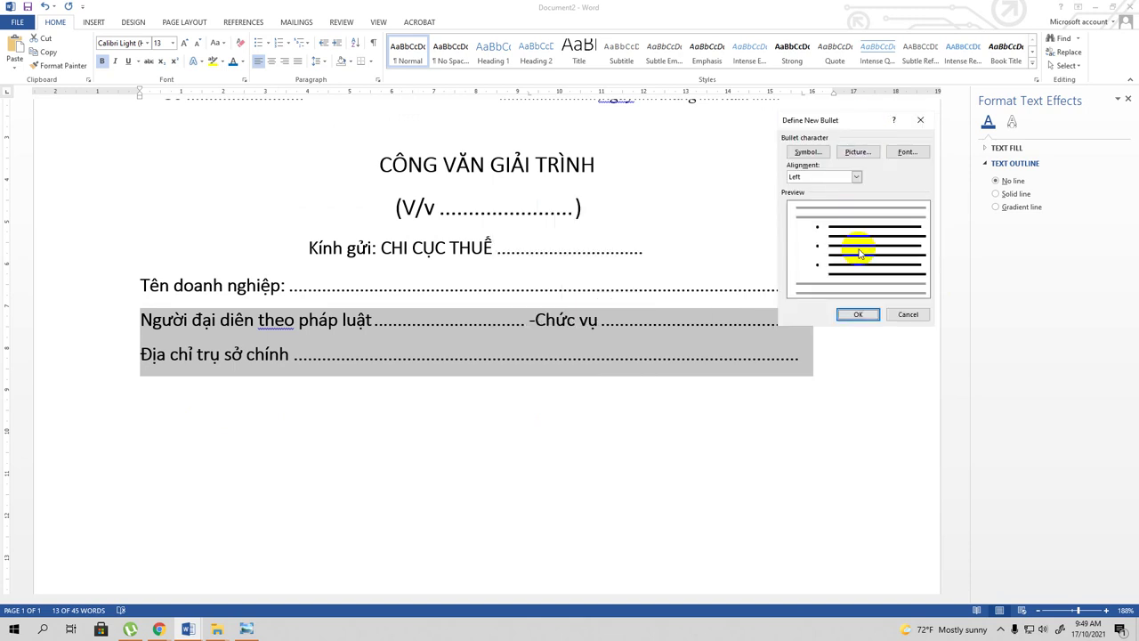
{"action": "left_click", "coordinate": [917, 155]}
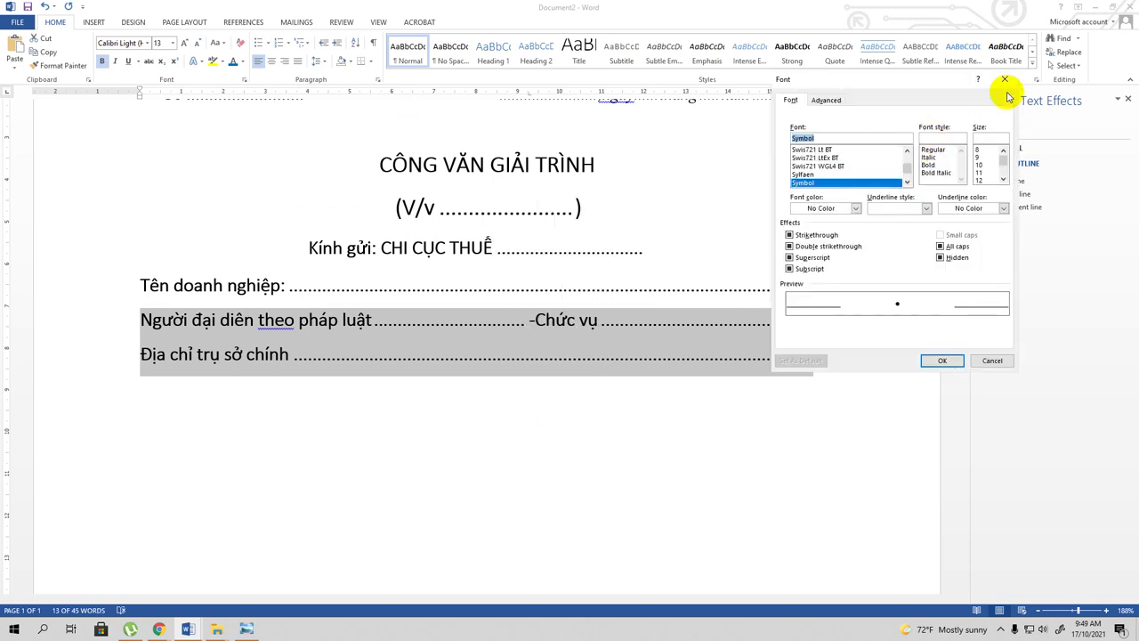
{"action": "left_click", "coordinate": [1007, 77]}
{"action": "left_click", "coordinate": [807, 151]}
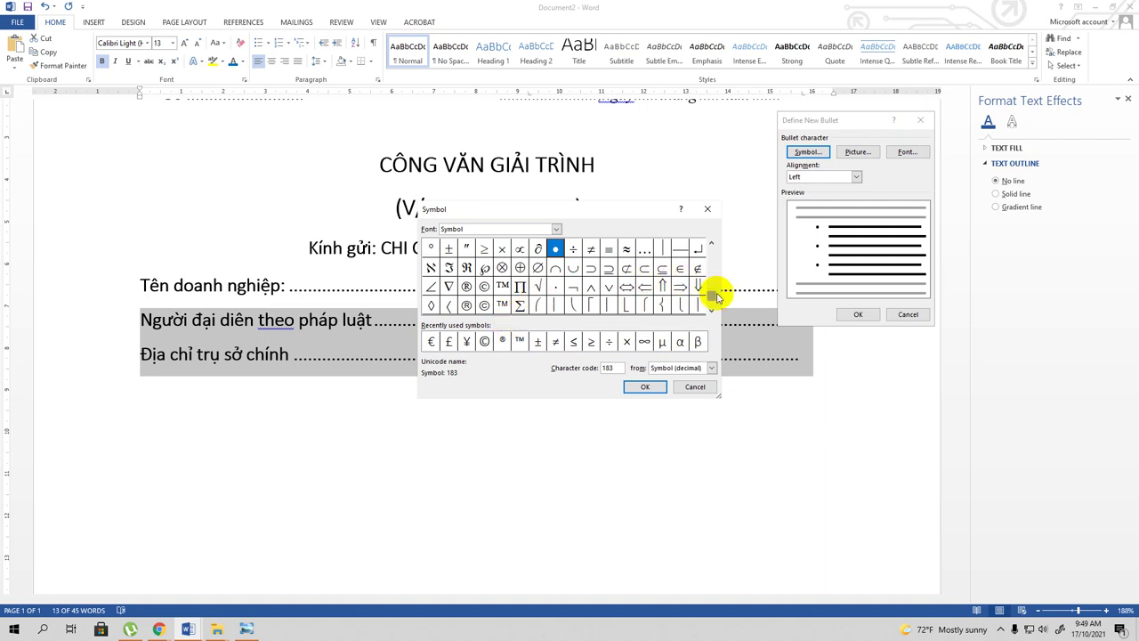
{"action": "left_click_drag", "start_coordinate": [711, 299], "coordinate": [712, 252]}
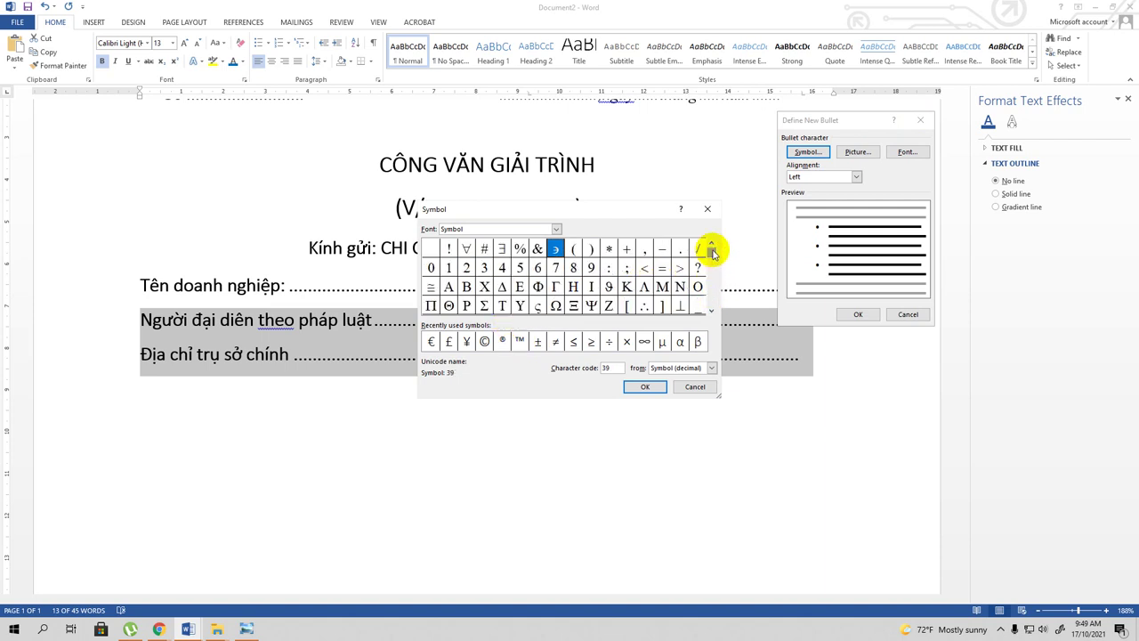
{"action": "left_click", "coordinate": [663, 249]}
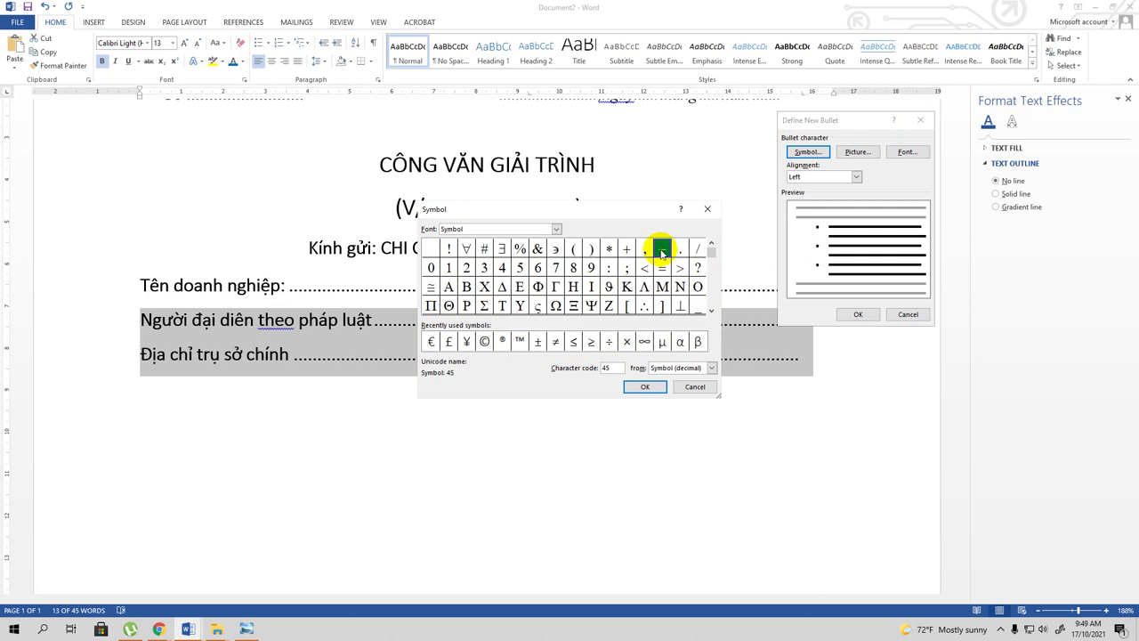
{"action": "left_click", "coordinate": [644, 386]}
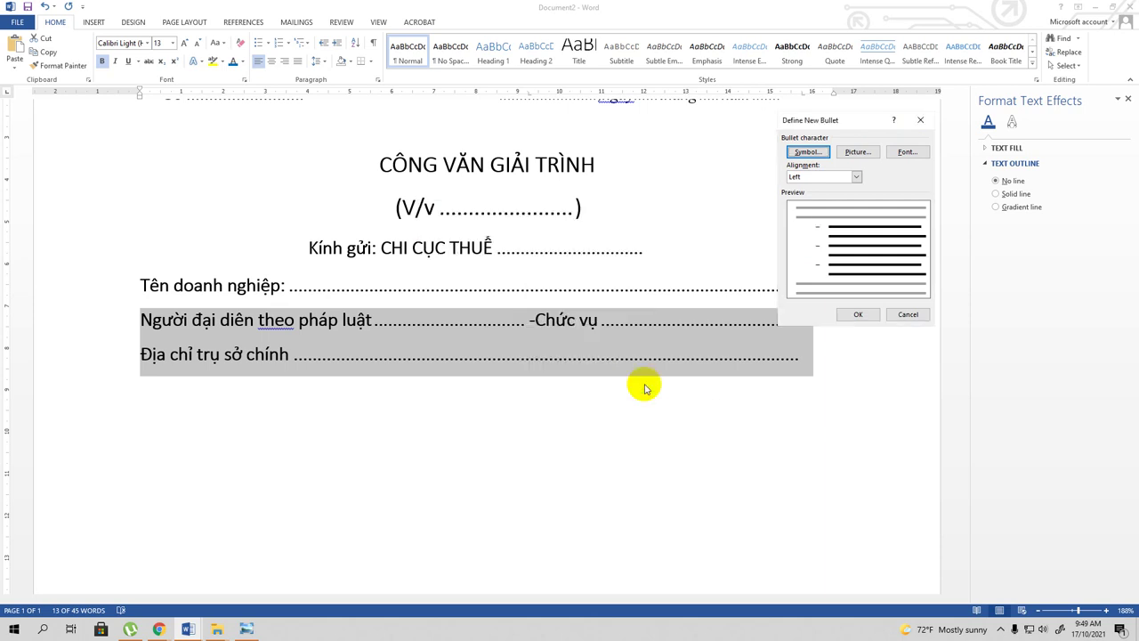
{"action": "left_click", "coordinate": [856, 314]}
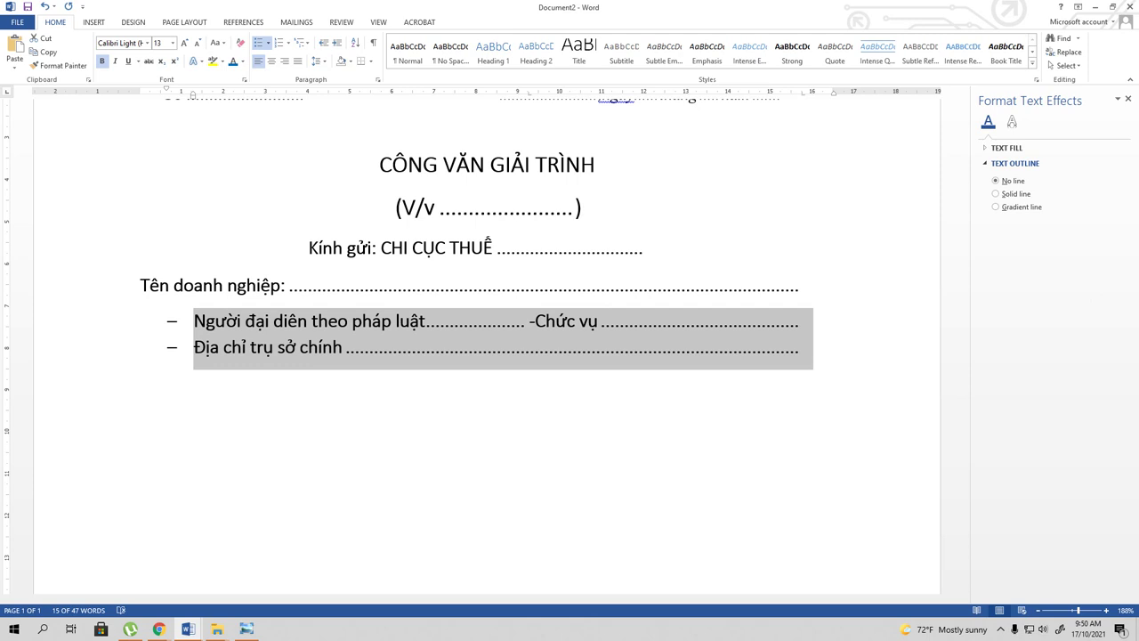
{"action": "key", "text": "alt+Tab"}
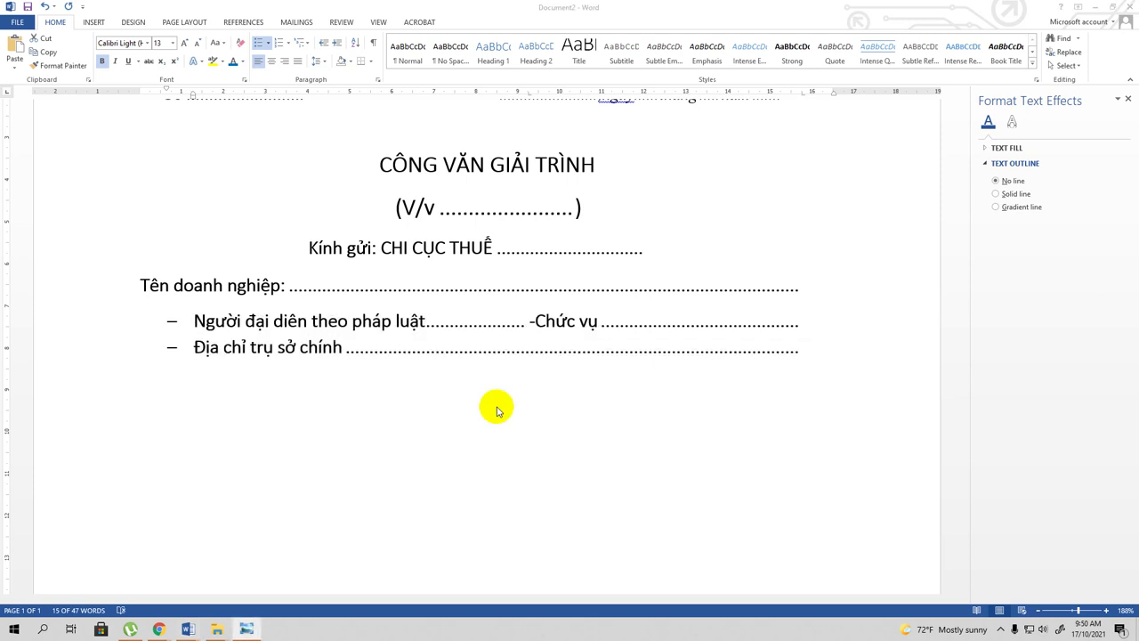
Add a new dash-bulleted line reading 'Điện thoại:' below the head-office address line.
{"action": "left_click", "coordinate": [802, 358], "text": "shift"}
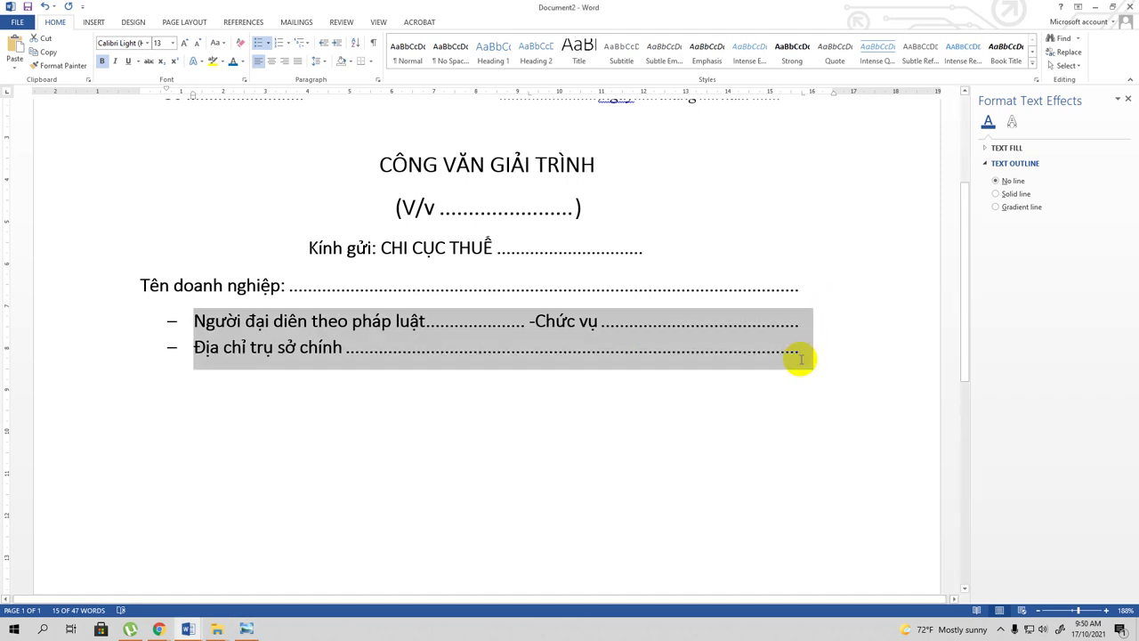
{"action": "left_click", "coordinate": [812, 356]}
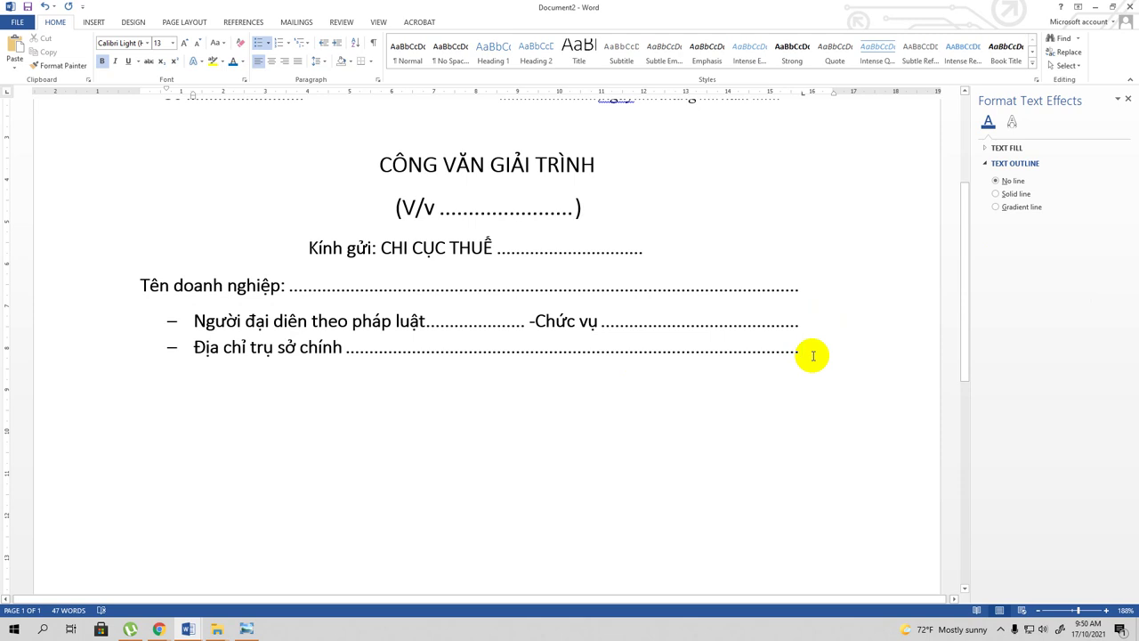
{"action": "key", "text": "Return"}
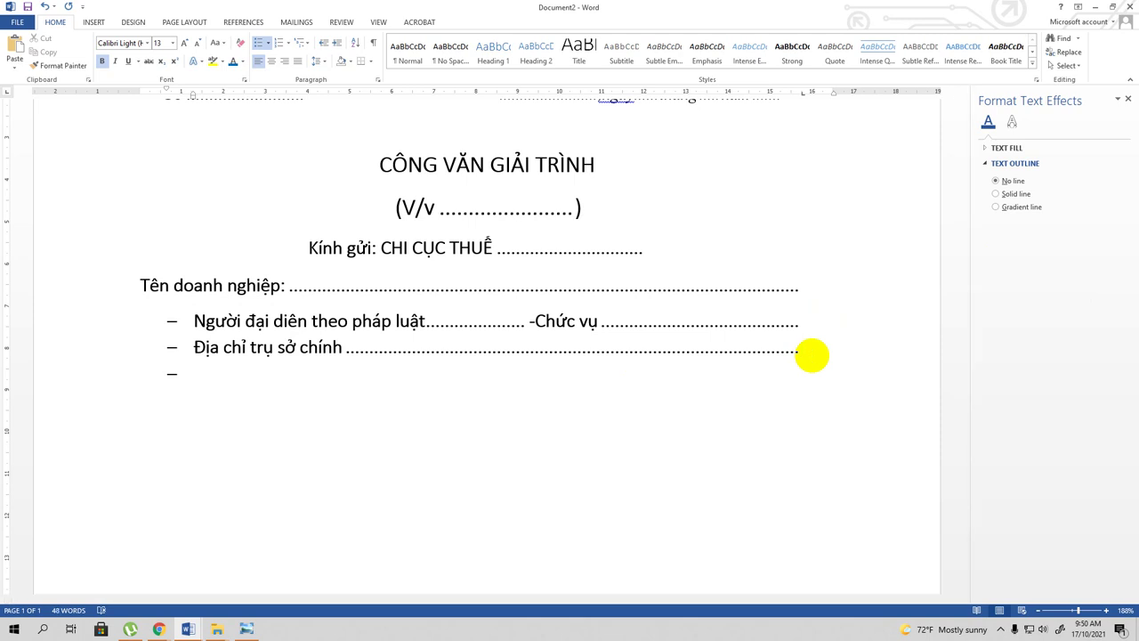
{"action": "type", "text": "Đ"}
{"action": "type", "text": "iện thaoij"}
{"action": "key", "text": "BackSpace"}
{"action": "key", "text": "BackSpace"}
{"action": "key", "text": "BackSpace"}
{"action": "key", "text": "BackSpace"}
{"action": "type", "text": "oai"}
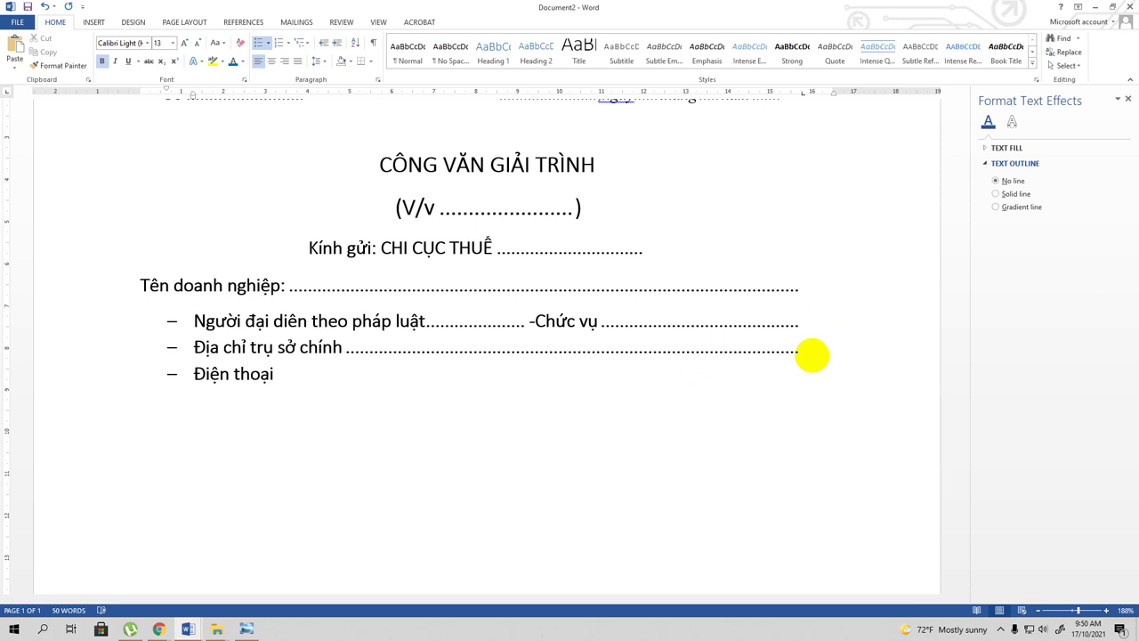
{"action": "type", "text": ":"}
Insert colons after the 'luật' and 'chính' labels on the representative and address lines.
{"action": "left_click", "coordinate": [427, 320]}
{"action": "type", "text": ":"}
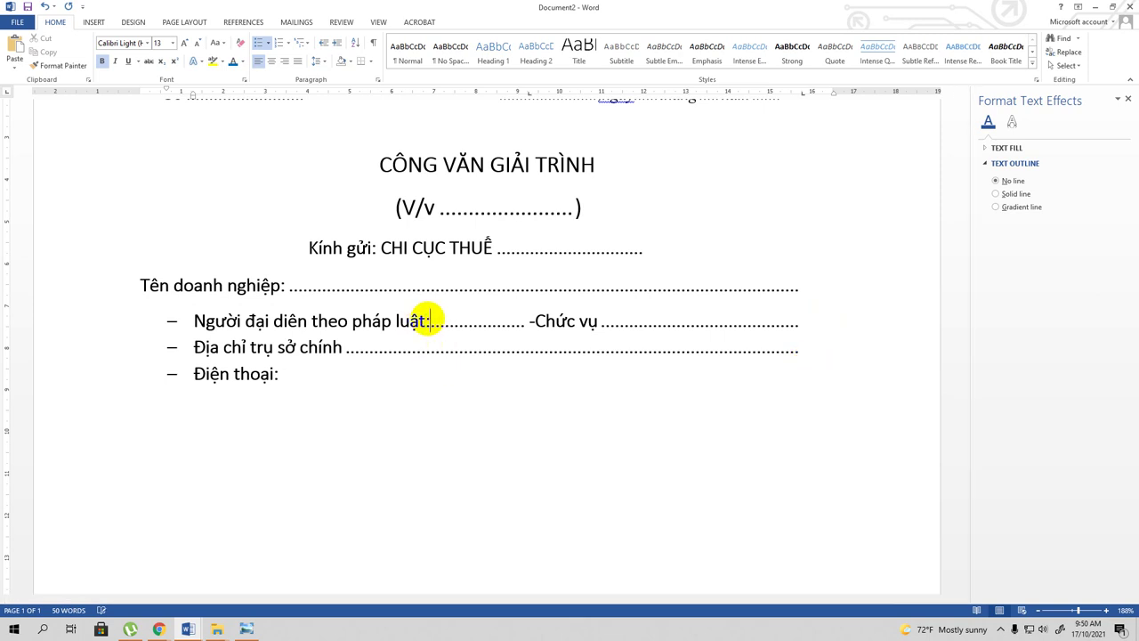
{"action": "left_click", "coordinate": [343, 350]}
{"action": "type", "text": ":"}
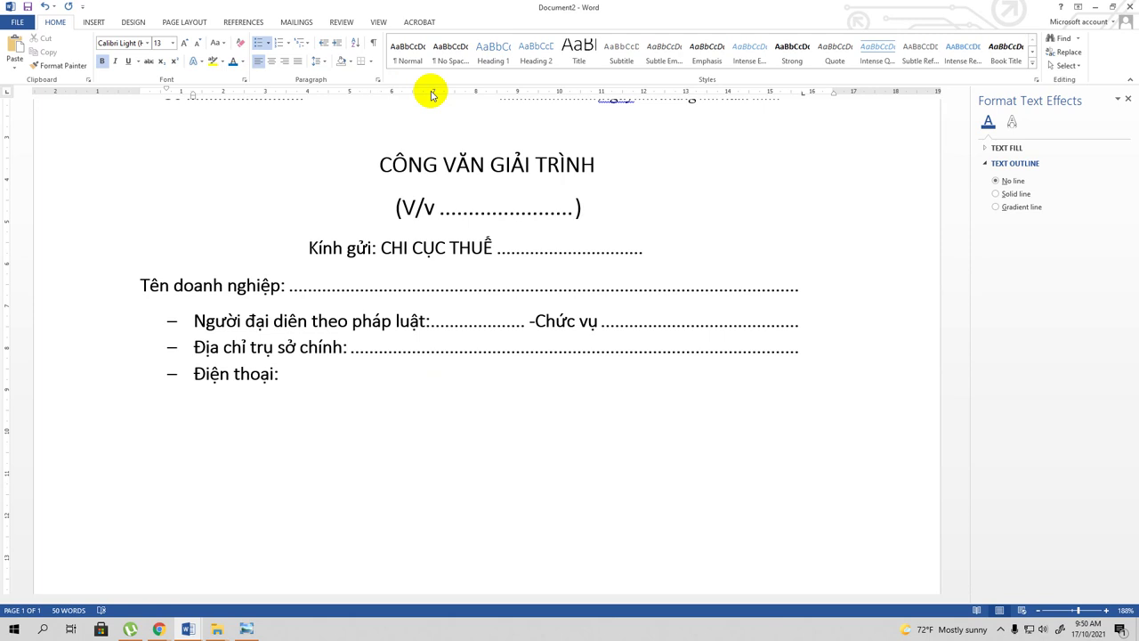
{"action": "key", "text": "Delete"}
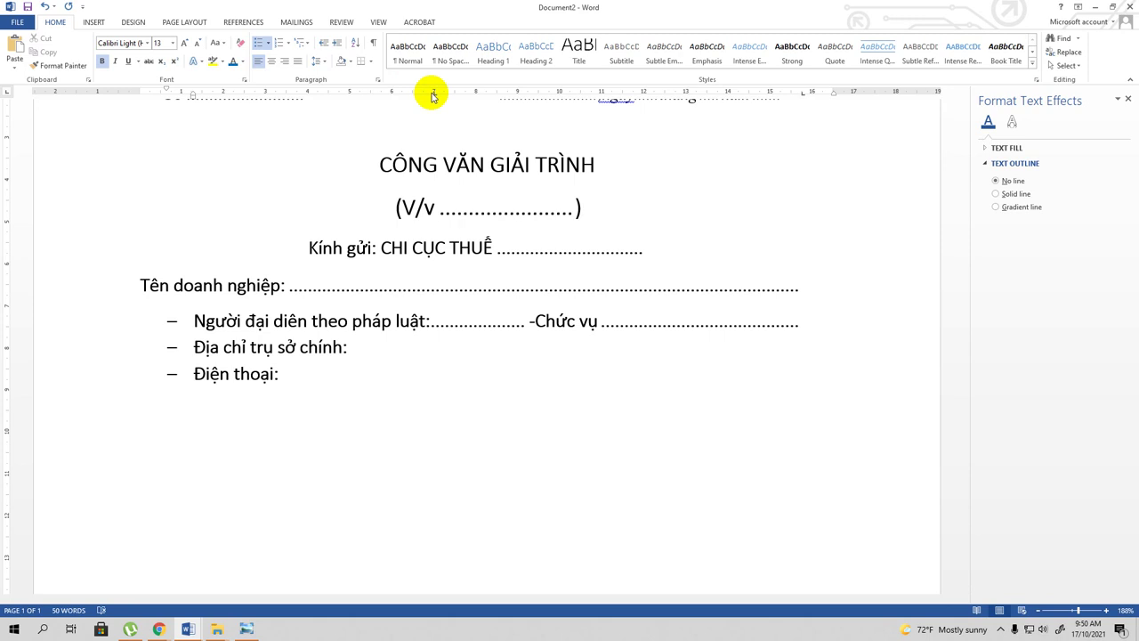
{"action": "key", "text": "ctrl+z"}
{"action": "left_click", "coordinate": [364, 382]}
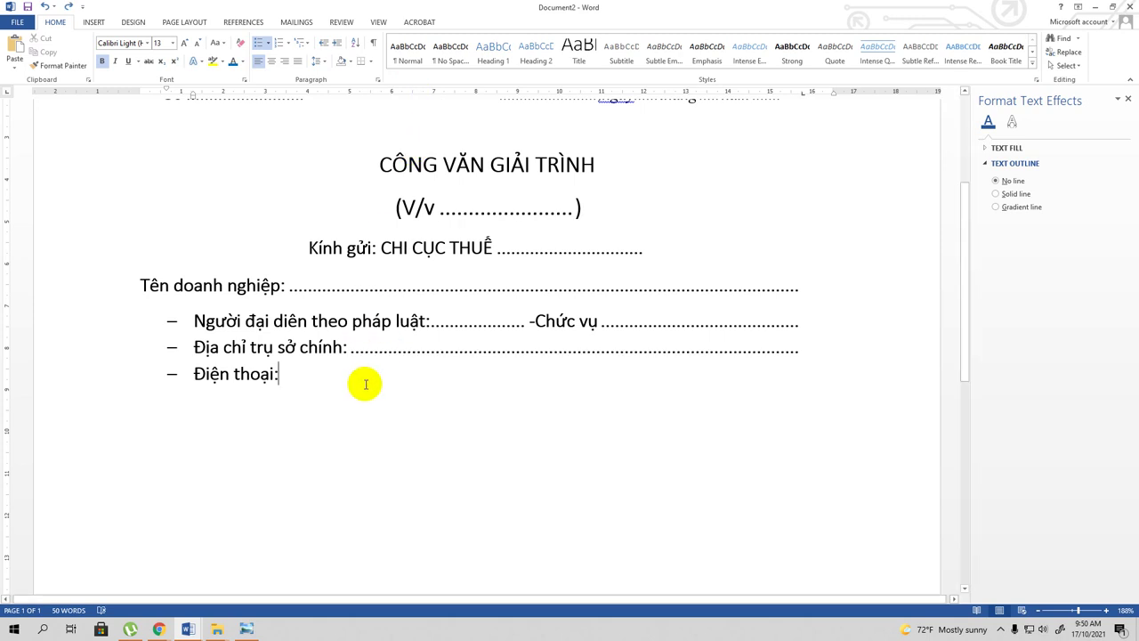
{"action": "left_click", "coordinate": [450, 92]}
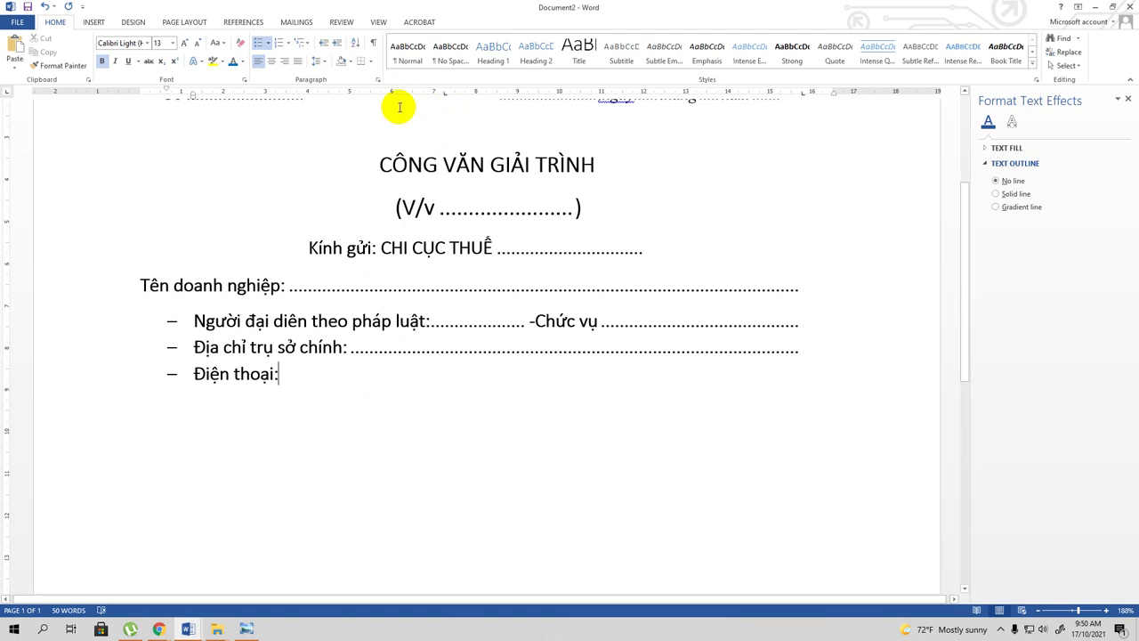
Give the 7.25 cm and 15.75 cm tab stops leader 2 dots, then tab a dotted line after 'Điện thoại:'.
{"action": "left_click", "coordinate": [378, 80]}
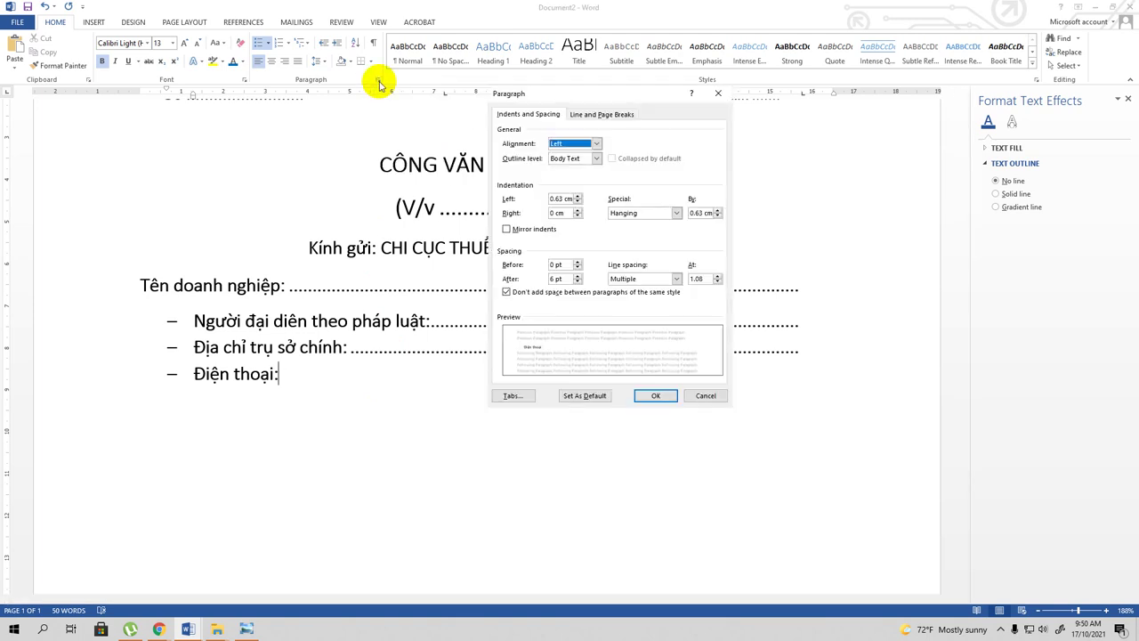
{"action": "left_click", "coordinate": [511, 395]}
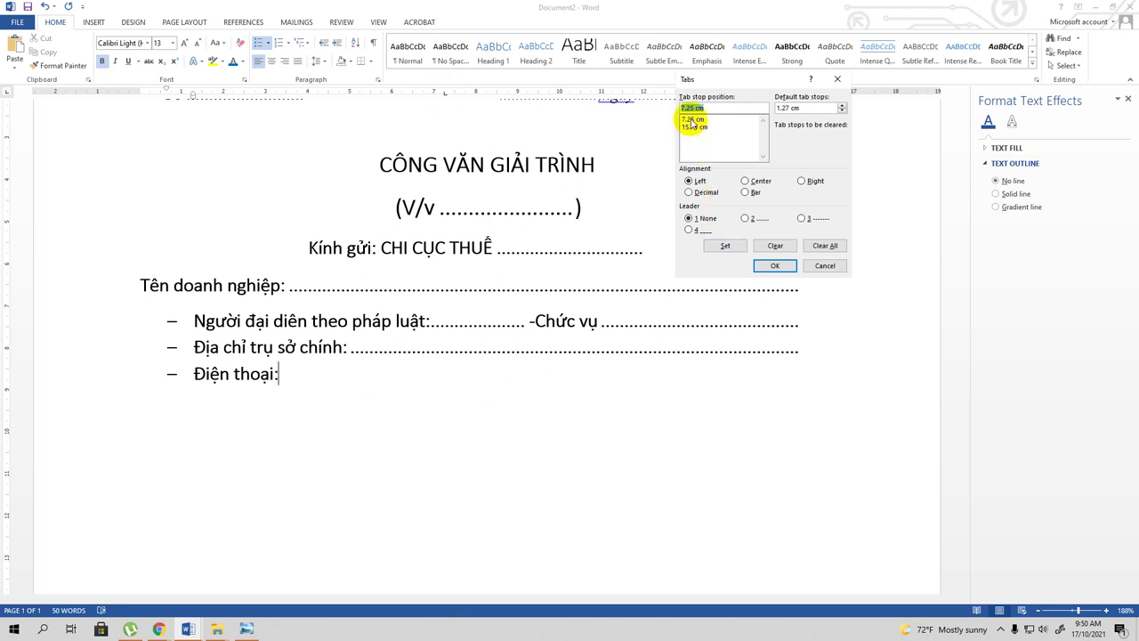
{"action": "left_click", "coordinate": [692, 119]}
{"action": "left_click", "coordinate": [745, 218]}
{"action": "left_click", "coordinate": [728, 245]}
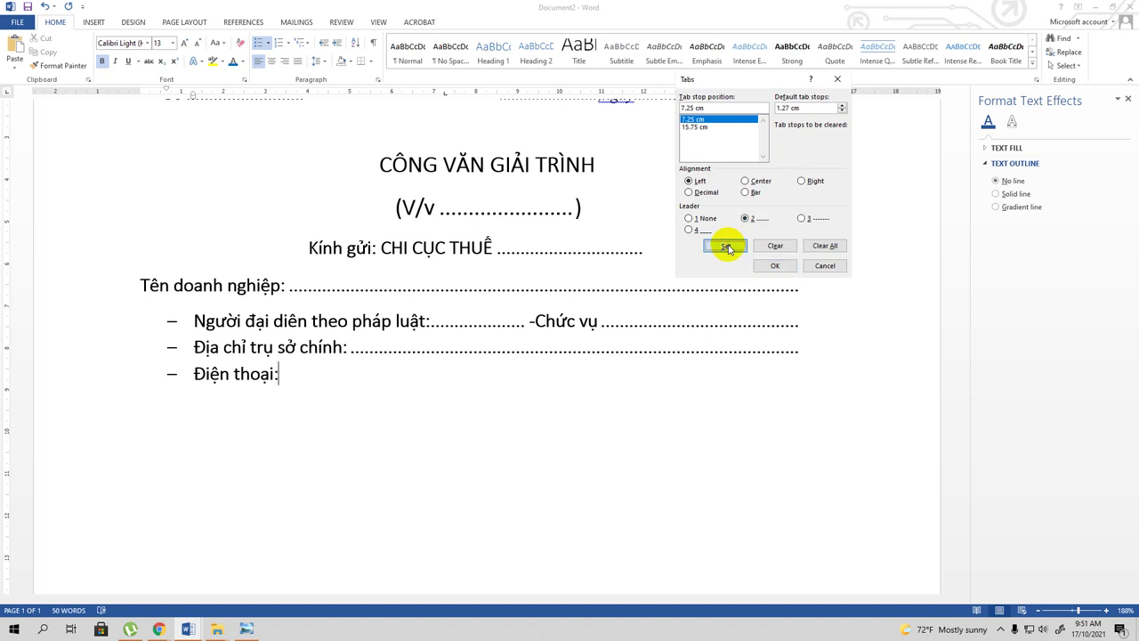
{"action": "left_click", "coordinate": [694, 127]}
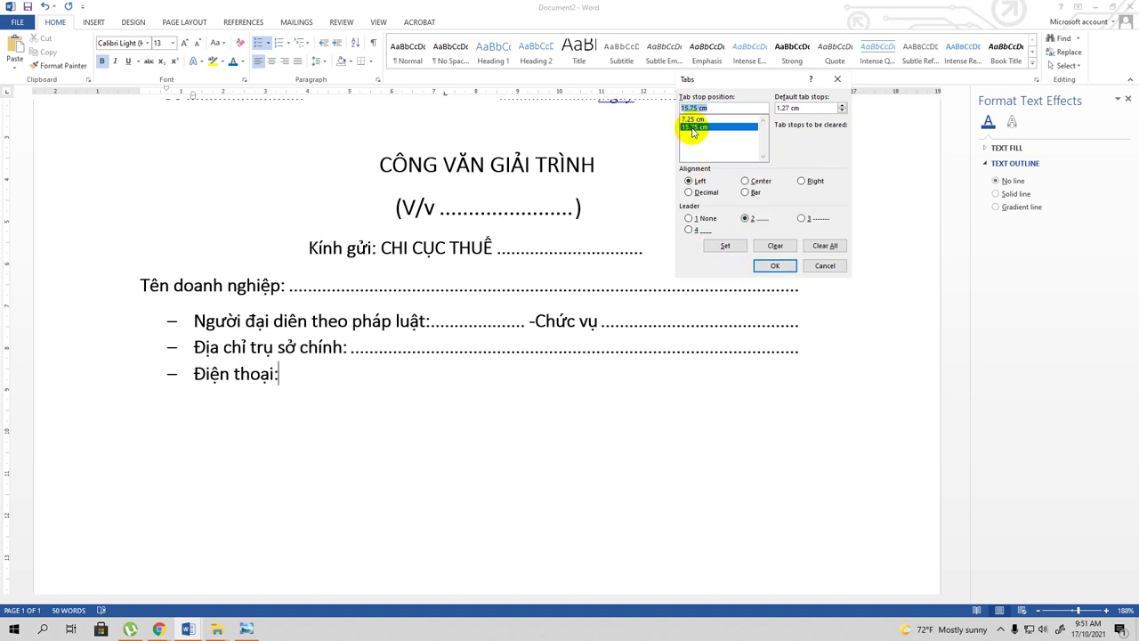
{"action": "left_click", "coordinate": [774, 266]}
{"action": "key", "text": "Tab"}
Add 'Fax' with a dotted leader, then a 'Mã số thuế:' line dotted to the right margin.
{"action": "type", "text": "Fax"}
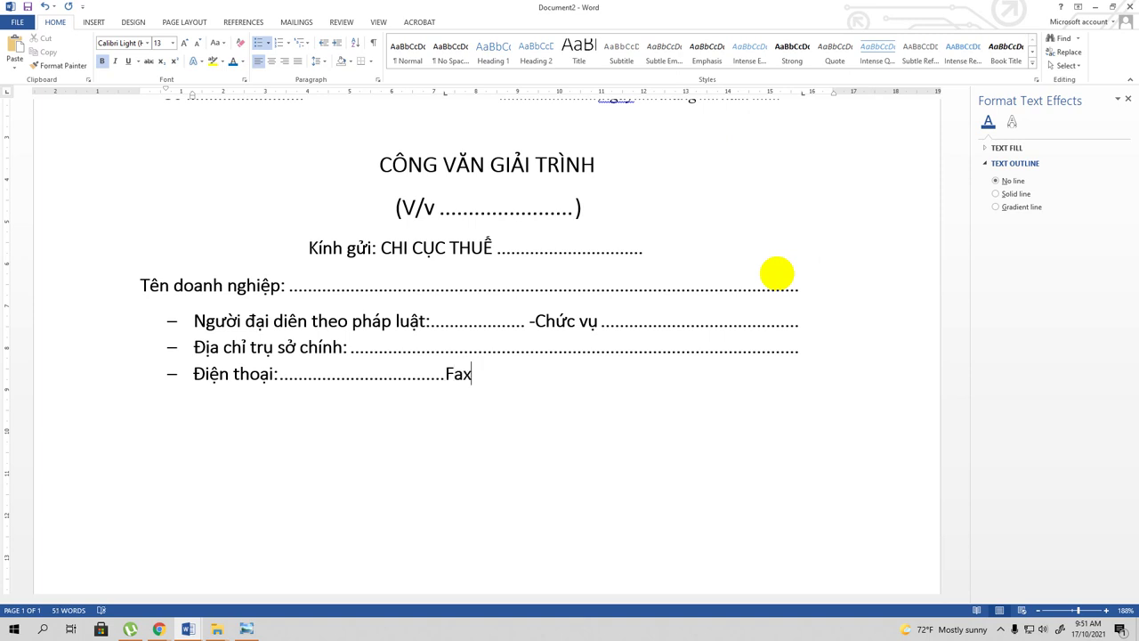
{"action": "key", "text": "Tab"}
{"action": "key", "text": "Return"}
{"action": "type", "text": "Mã"}
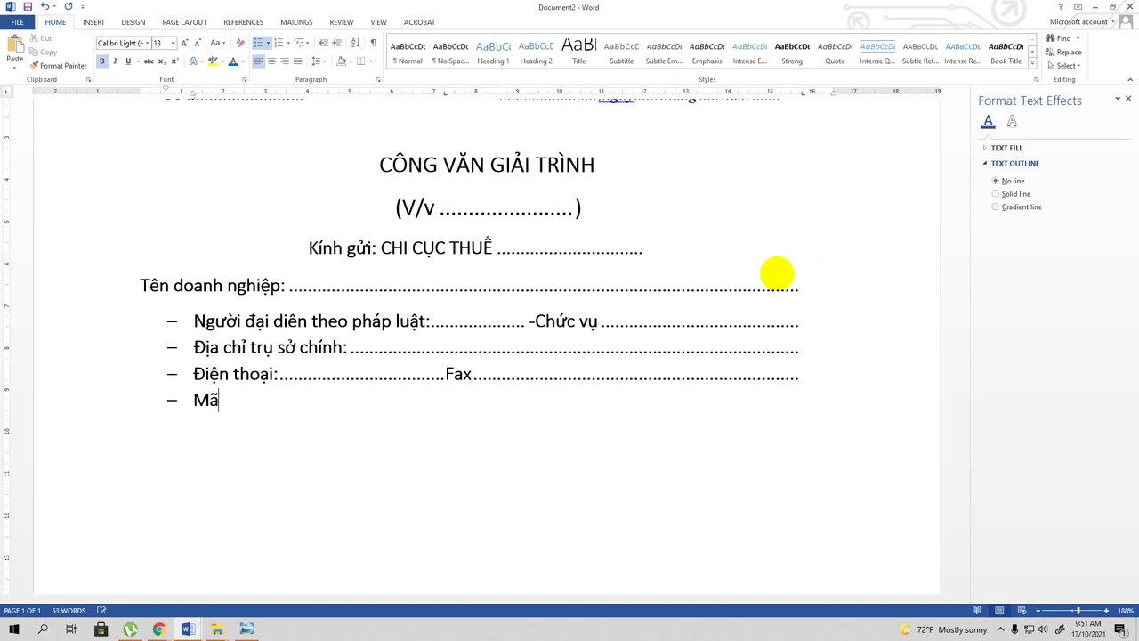
{"action": "type", "text": " số "}
{"action": "type", "text": "thue"}
{"action": "type", "text": ":"}
{"action": "key", "text": "Tab"}
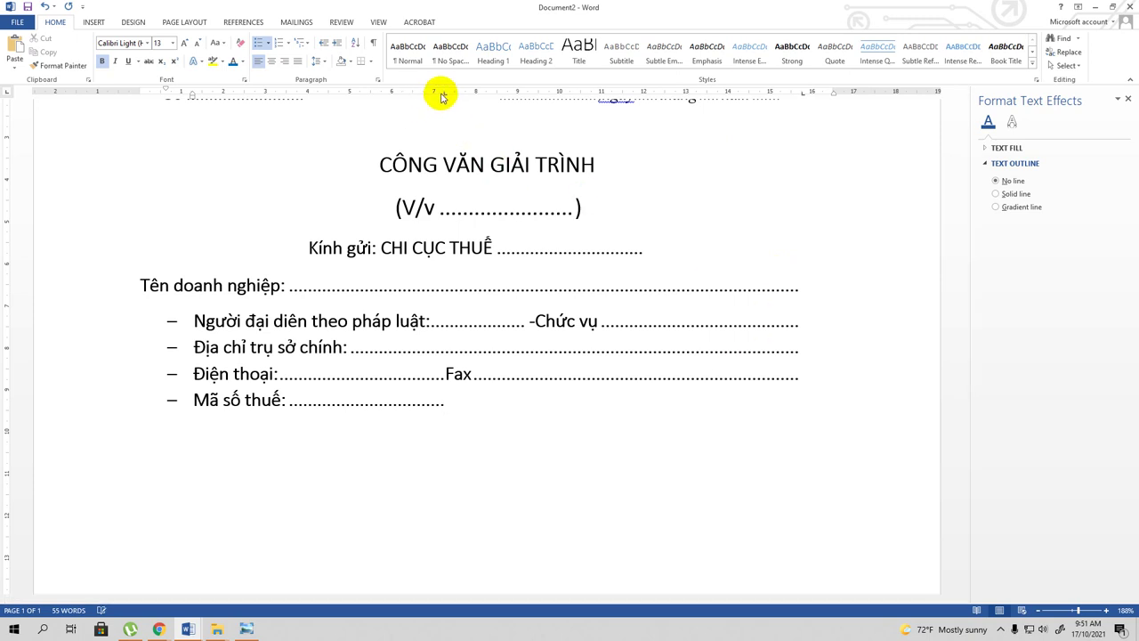
{"action": "left_click_drag", "start_coordinate": [442, 96], "coordinate": [443, 125]}
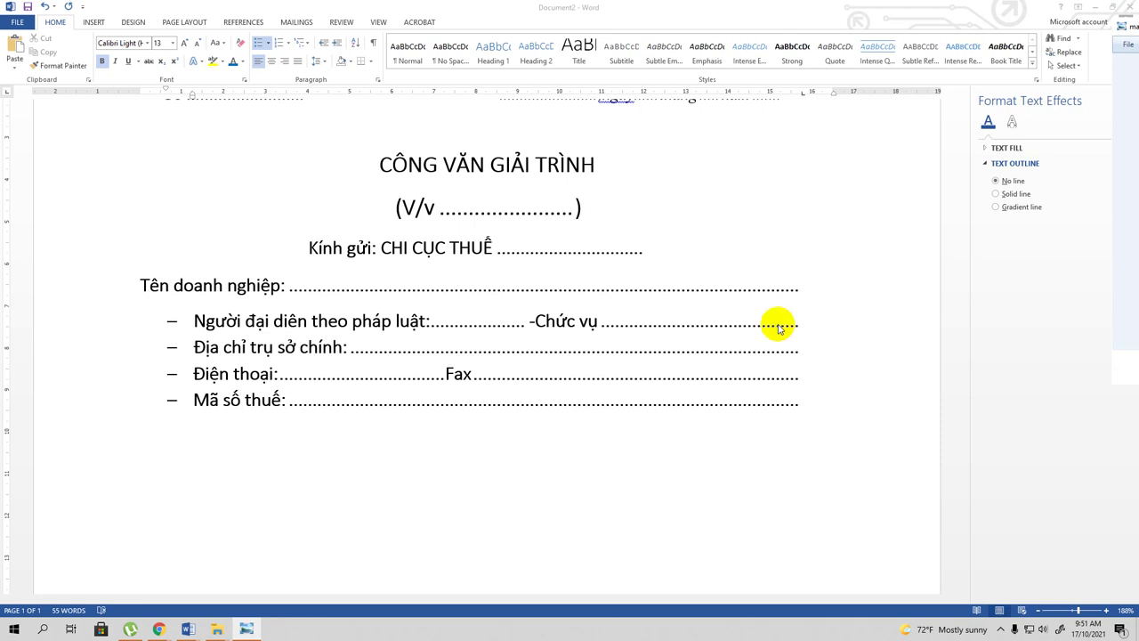
Add a dotted 'Ngành nghề kinh doanh:' bullet line, then a 'Nội dung giải trình' line below it.
{"action": "left_click", "coordinate": [796, 406]}
{"action": "key", "text": "Return"}
{"action": "type", "text": "Nga"}
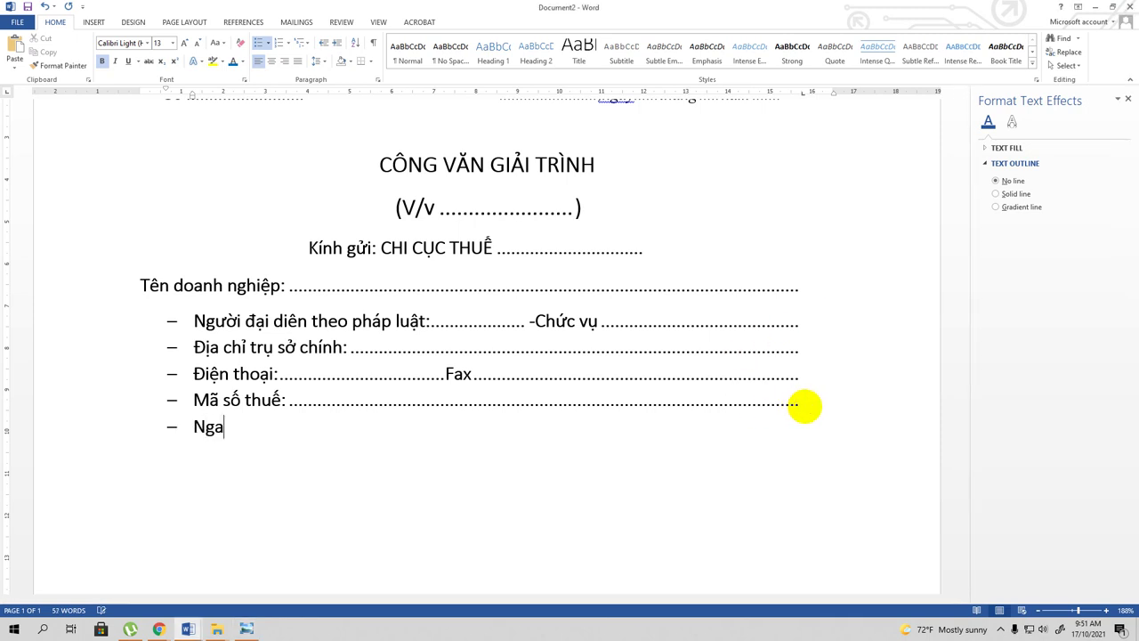
{"action": "type", "text": "hf"}
{"action": "key", "text": "BackSpace"}
{"action": "key", "text": "BackSpace"}
{"action": "type", "text": "nhf nghee"}
{"action": "type", "text": "f kinh doanh"}
{"action": "type", "text": ":"}
{"action": "key", "text": "Tab"}
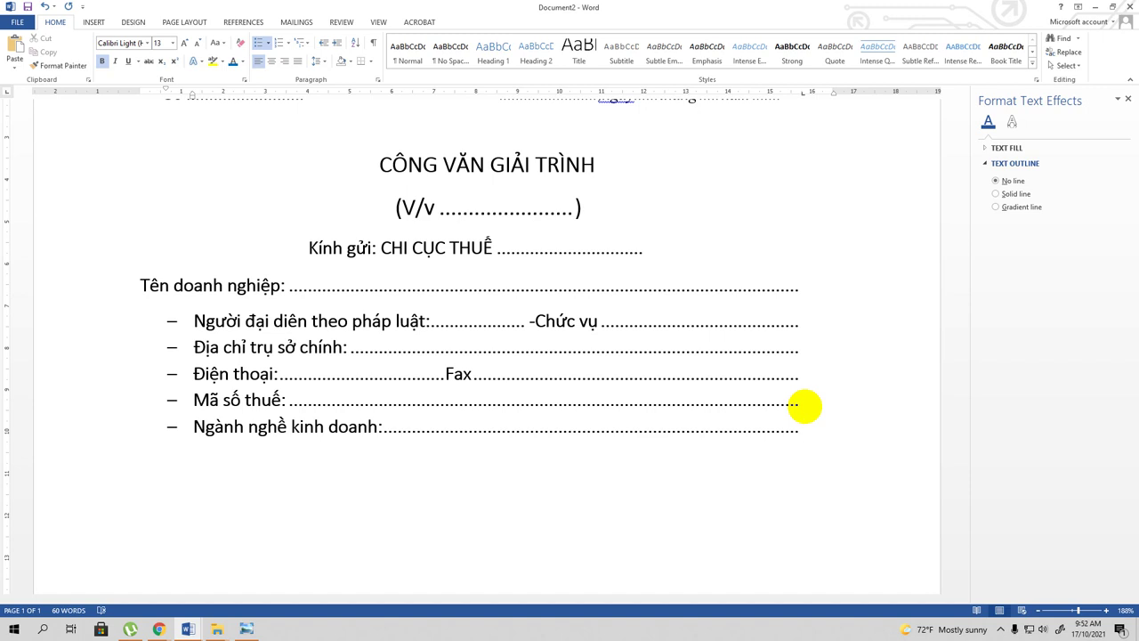
{"action": "key", "text": "Return"}
{"action": "type", "text": "N"}
{"action": "type", "text": "ôi"}
{"action": "type", "text": "dung giaải trinh"}
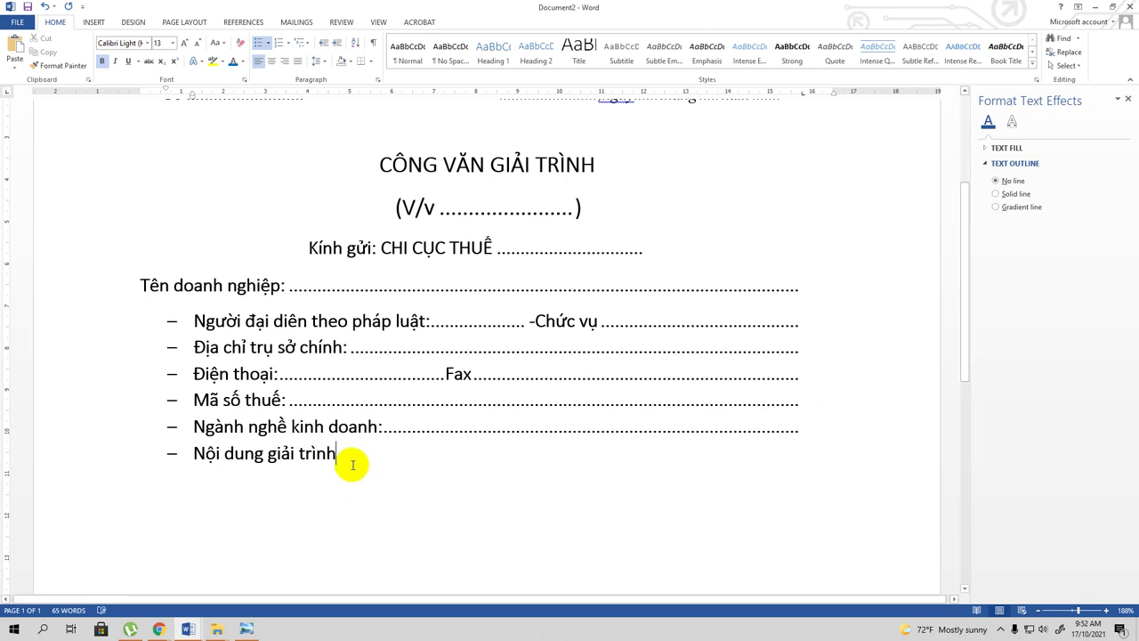
Remove the bullet from 'Nội dung giải trình', add its dotted leader, and two full dotted lines below.
{"action": "left_click_drag", "start_coordinate": [346, 453], "coordinate": [169, 464]}
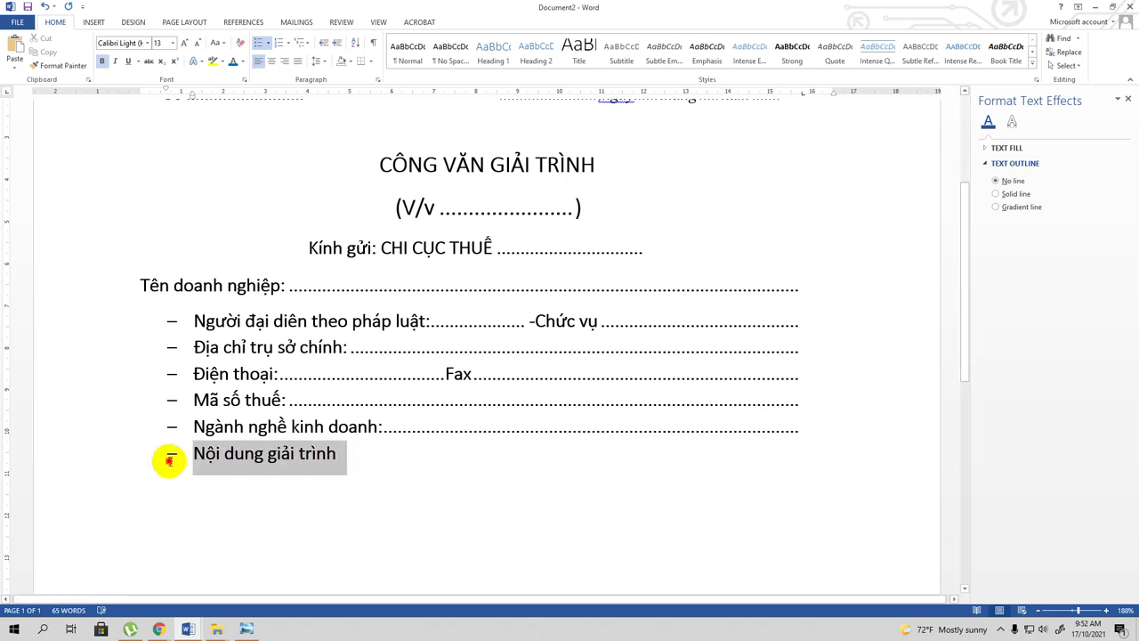
{"action": "left_click", "coordinate": [268, 44]}
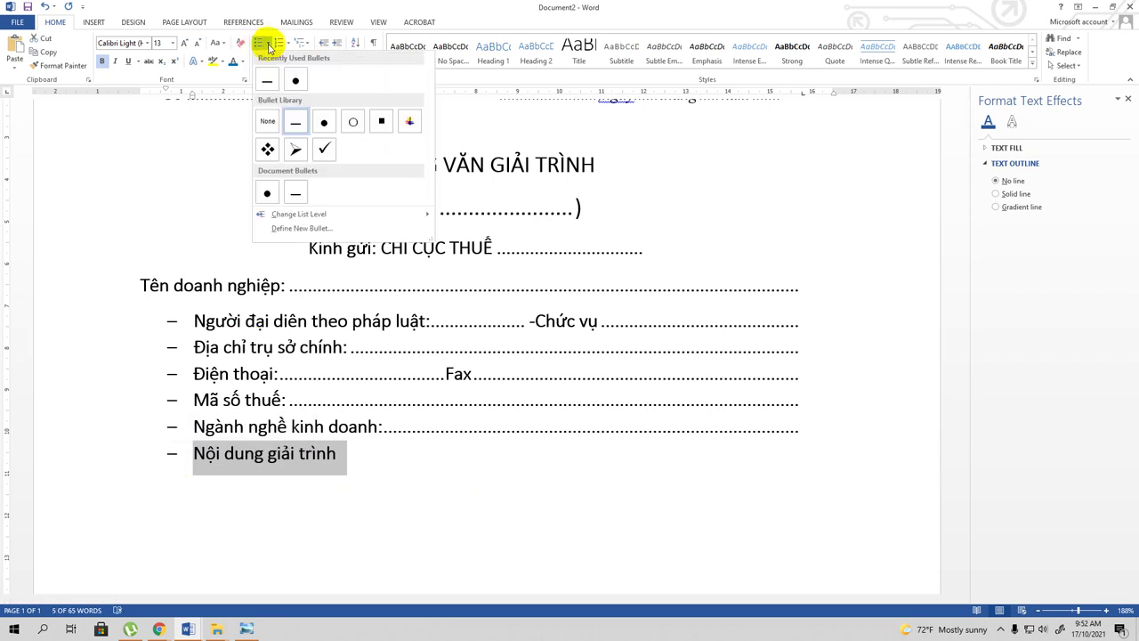
{"action": "left_click", "coordinate": [267, 121]}
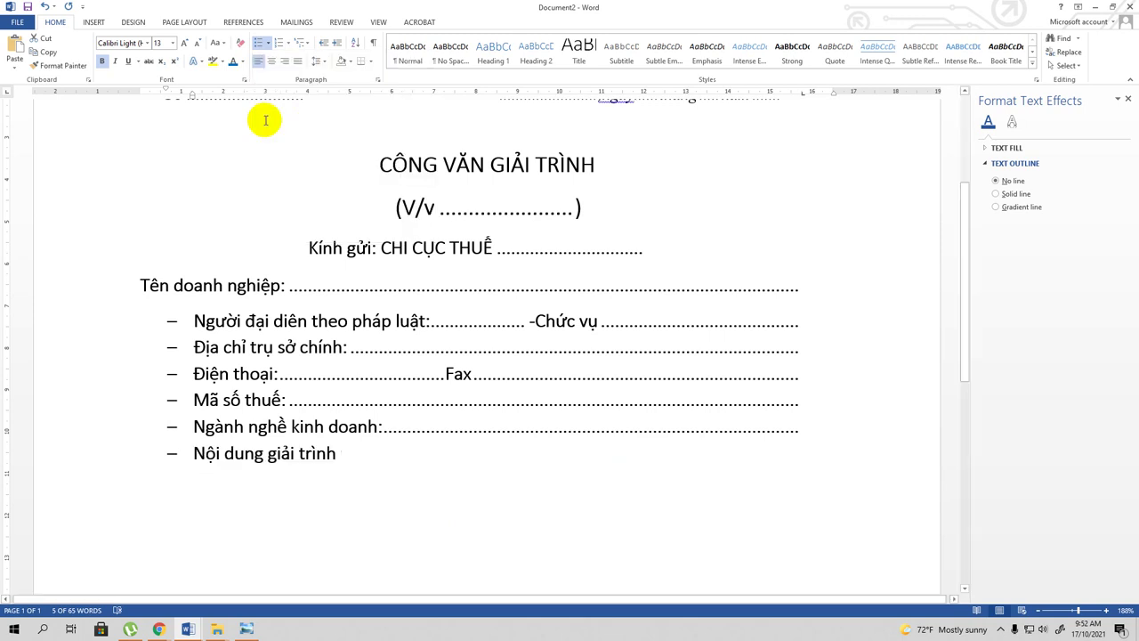
{"action": "left_click", "coordinate": [326, 463]}
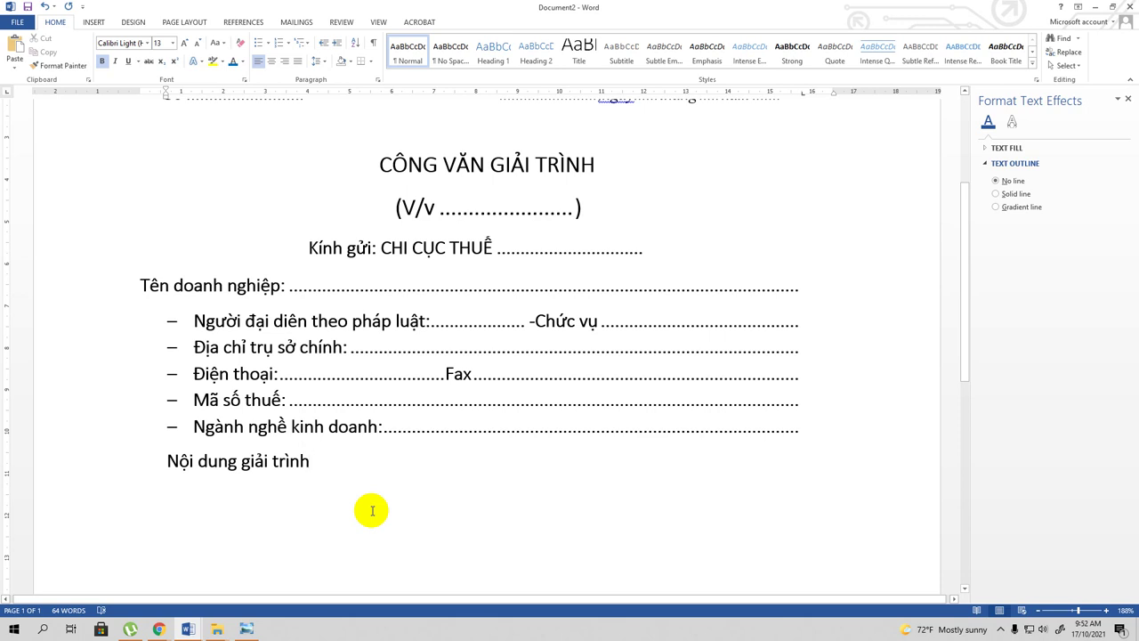
{"action": "key", "text": "Tab"}
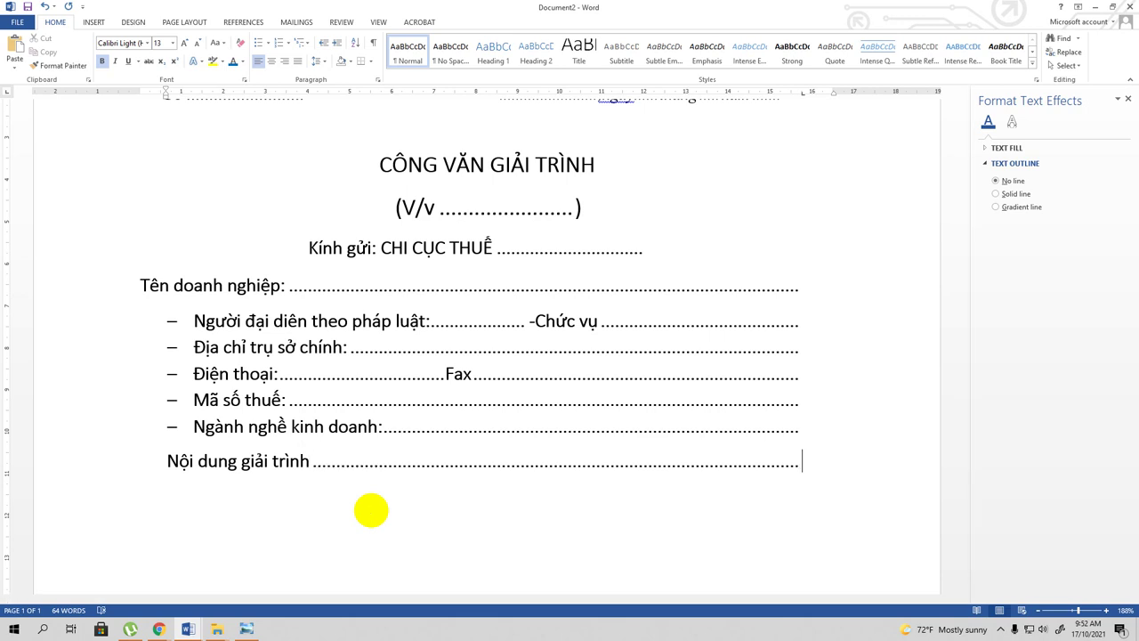
{"action": "key", "text": "Return"}
{"action": "key", "text": "Tab"}
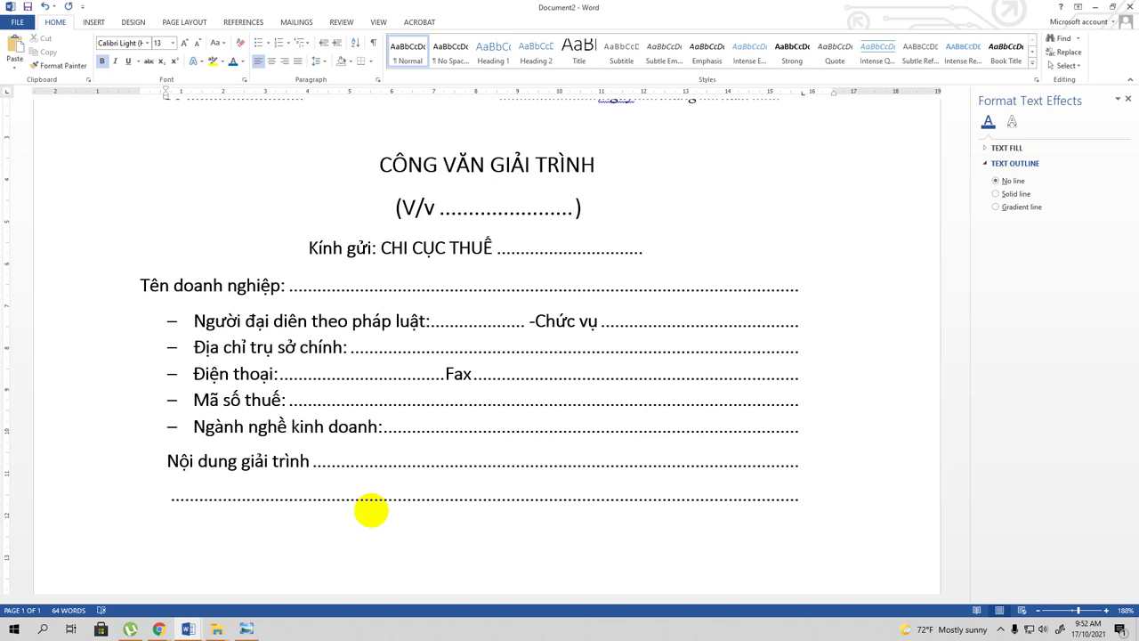
{"action": "key", "text": "Tab"}
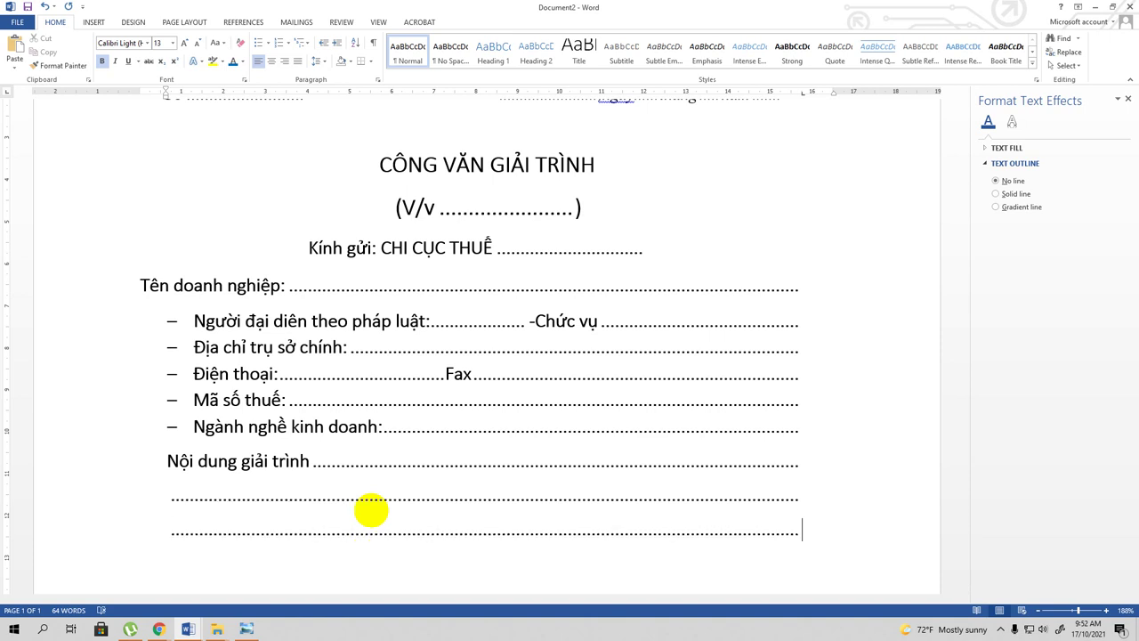
{"action": "scroll", "coordinate": [432, 440], "scroll_direction": "down", "scroll_amount": 2}
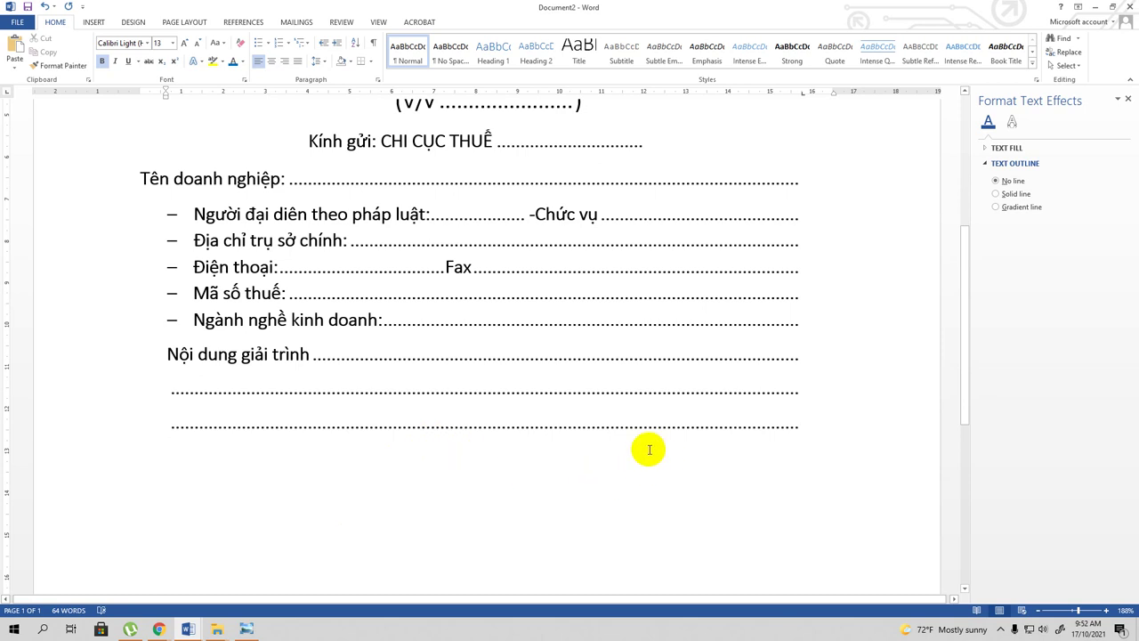
Type 'Nay Công ty chúng tôi làm công văn này, gửi tới Chi cục thuế' followed by a dotted leader.
{"action": "key", "text": "Return"}
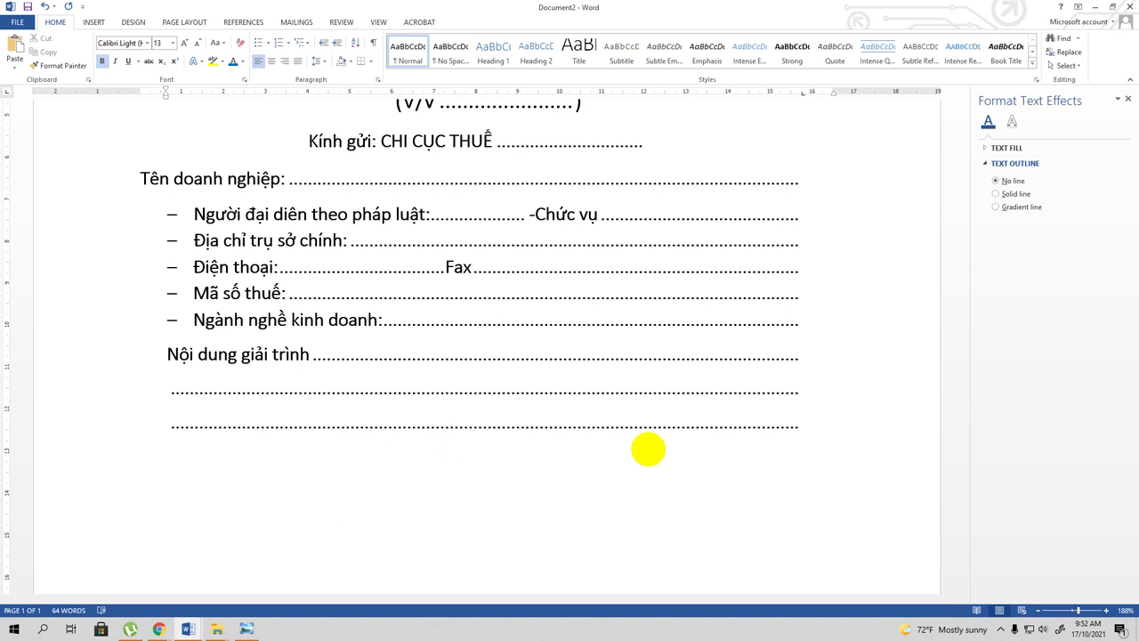
{"action": "type", "text": "Nay công"}
{"action": "key", "text": "BackSpace"}
{"action": "key", "text": "BackSpace"}
{"action": "key", "text": "BackSpace"}
{"action": "key", "text": "BackSpace"}
{"action": "type", "text": "Co"}
{"action": "type", "text": "g"}
{"action": "key", "text": "BackSpace"}
{"action": "type", "text": "ng ty chun"}
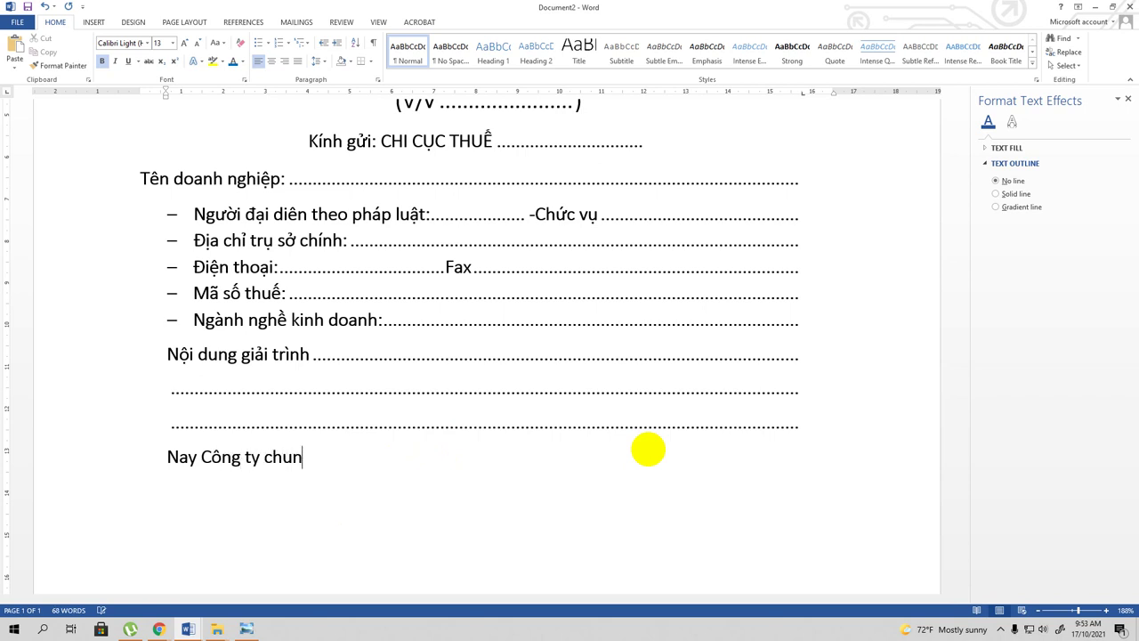
{"action": "type", "text": "g t"}
{"action": "type", "text": "ôi"}
{"action": "type", "text": " làm cong văn nay"}
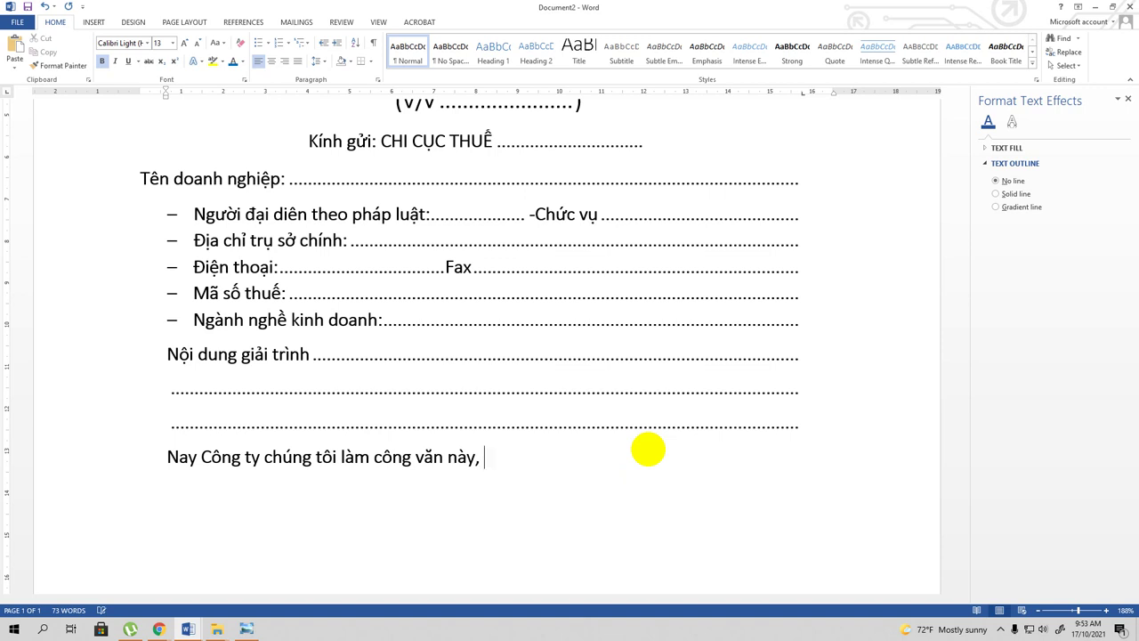
{"action": "type", "text": "gu"}
{"action": "type", "text": "wir"}
{"action": "type", "text": " t"}
{"action": "type", "text": "i tới"}
{"action": "type", "text": " Chi c"}
{"action": "type", "text": "ục thuê"}
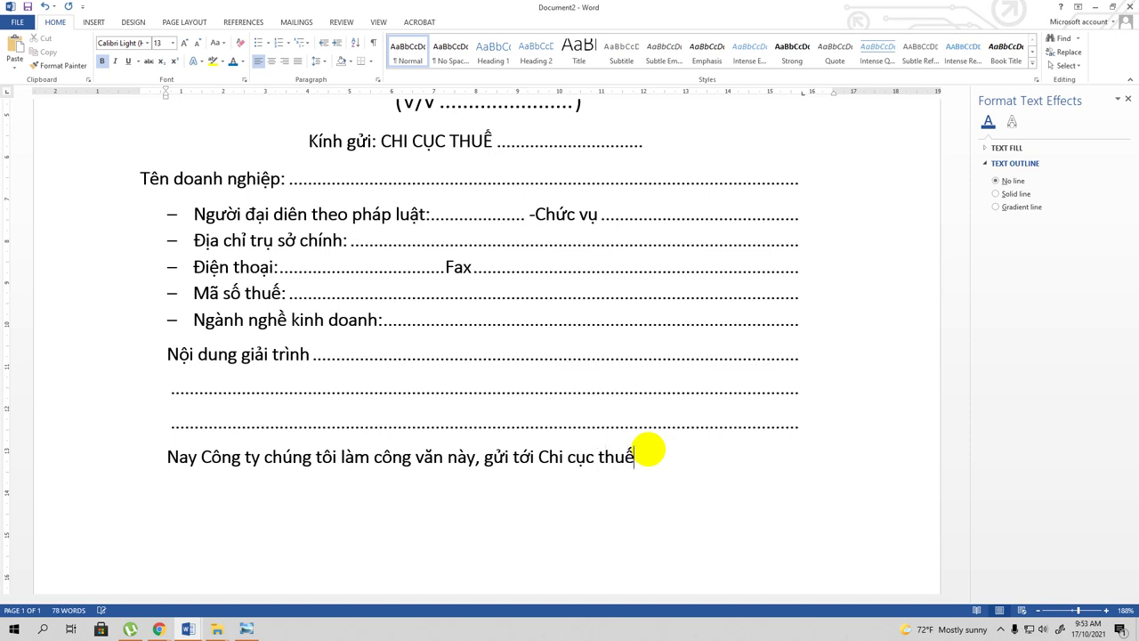
{"action": "key", "text": "Tab"}
Add the line 'Để giải trình về việc' with a dotted leader, then begin an empty line.
{"action": "key", "text": "Return"}
{"action": "type", "text": "d"}
{"action": "type", "text": "ể giai"}
{"action": "type", "text": "trifnh ve"}
{"action": "type", "text": " việc"}
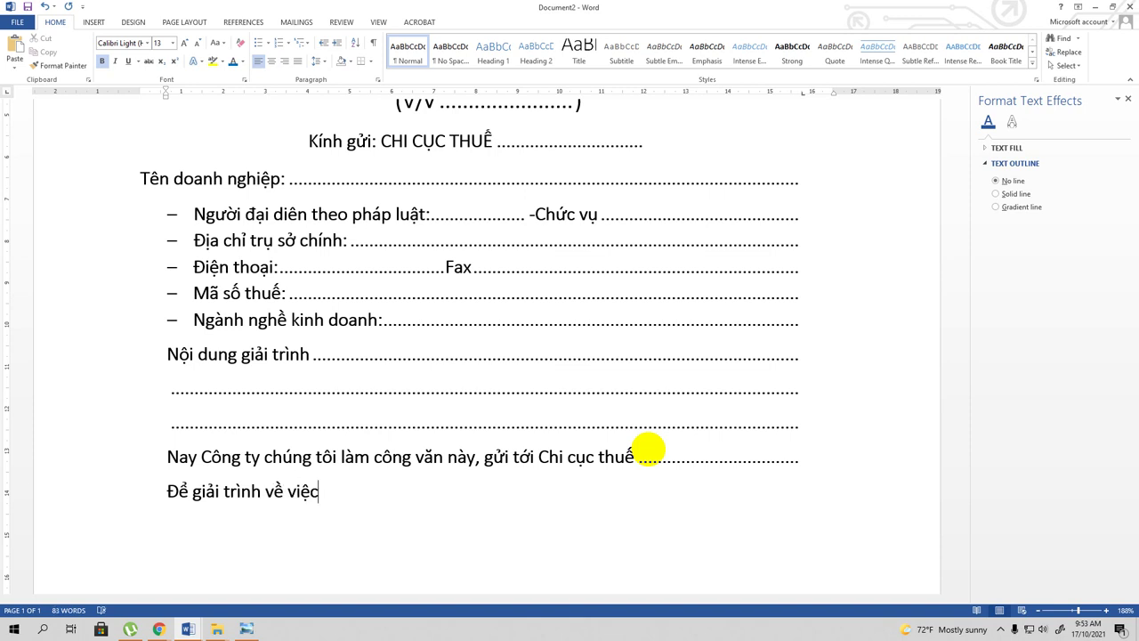
{"action": "key", "text": "Tab"}
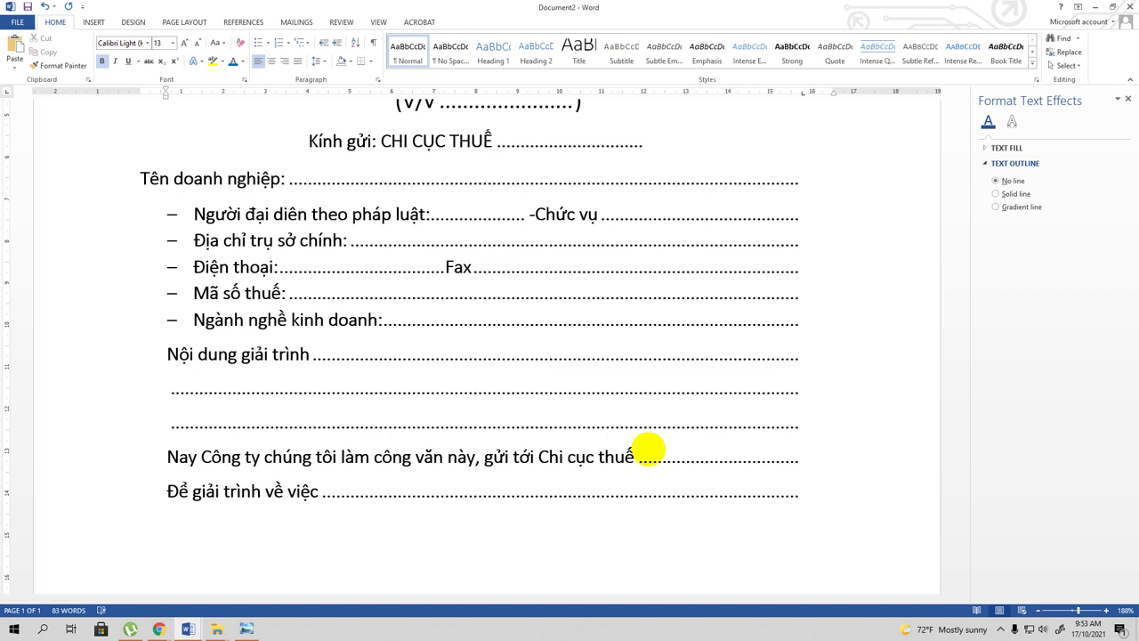
{"action": "key", "text": "Return"}
{"action": "scroll", "coordinate": [650, 445], "scroll_direction": "down", "scroll_amount": 1}
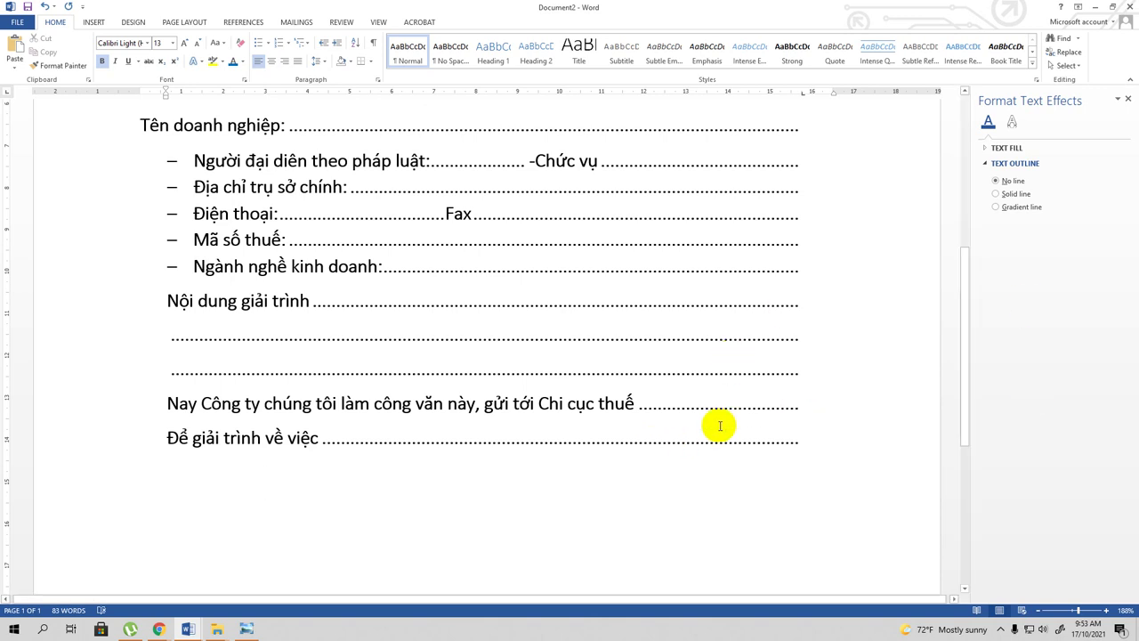
{"action": "left_click_drag", "start_coordinate": [803, 95], "coordinate": [803, 95]}
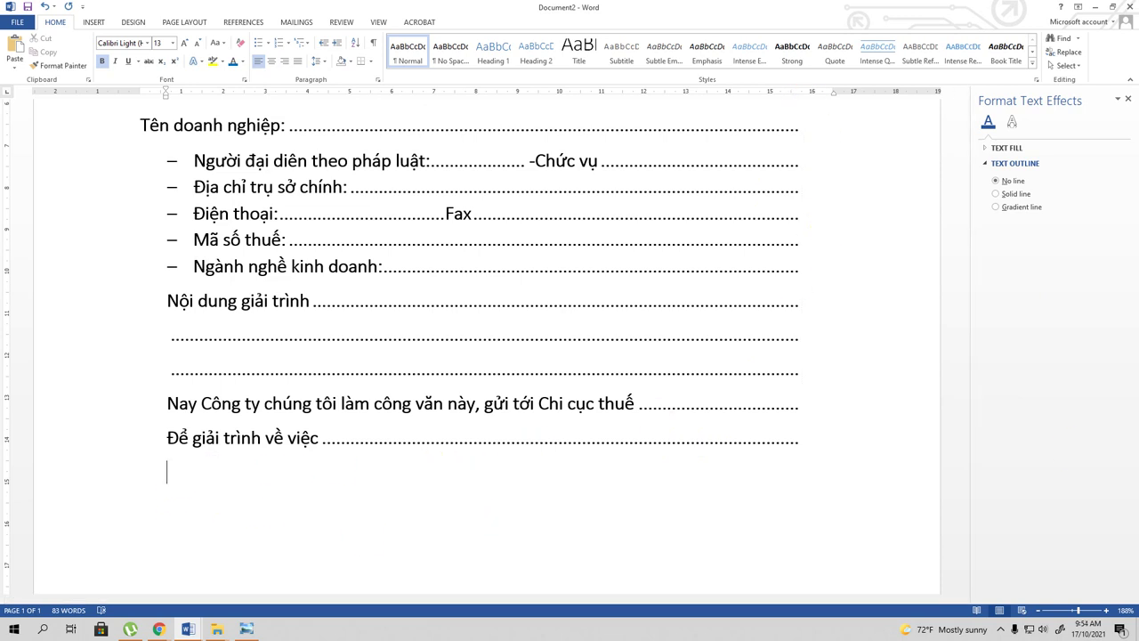
Type 'Công ty chúng tôi xin cam kết nội dung trên là đúng và xin' on the new line.
{"action": "type", "text": "Công ty chung tôi xin cam kết"}
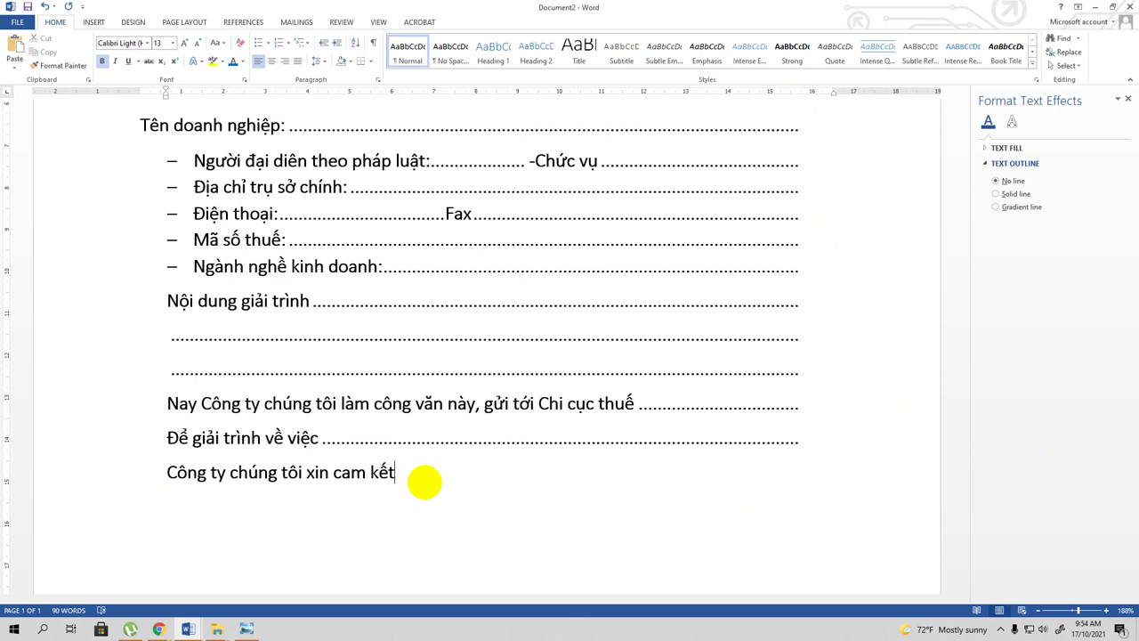
{"action": "type", "text": " no"}
{"action": "type", "text": "ội d"}
{"action": "type", "text": "ung"}
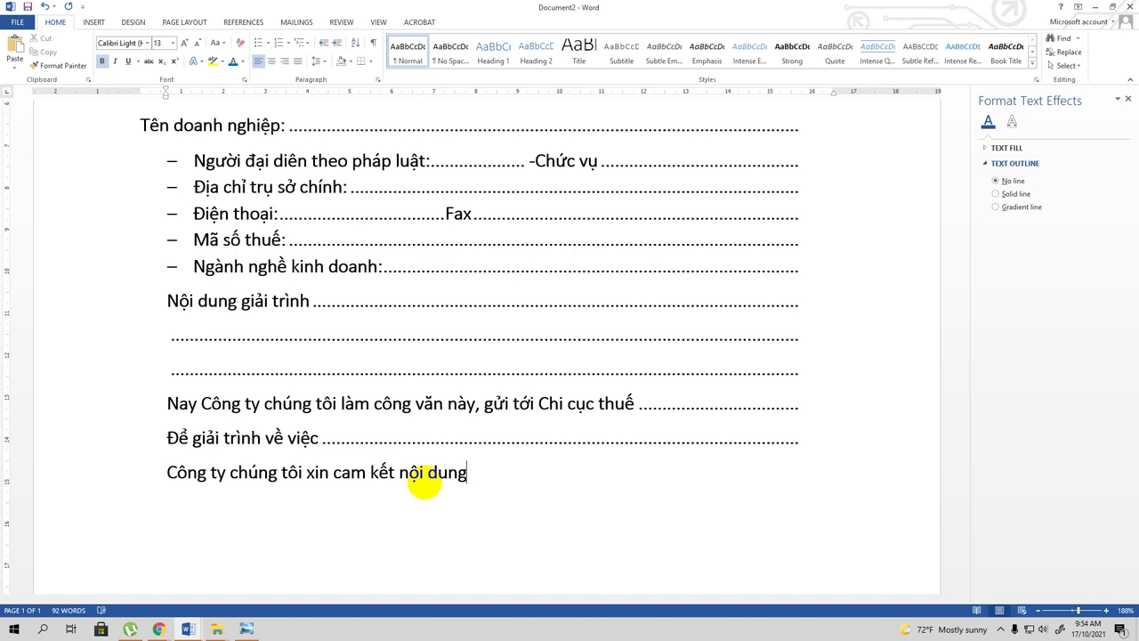
{"action": "type", "text": " treên là đu"}
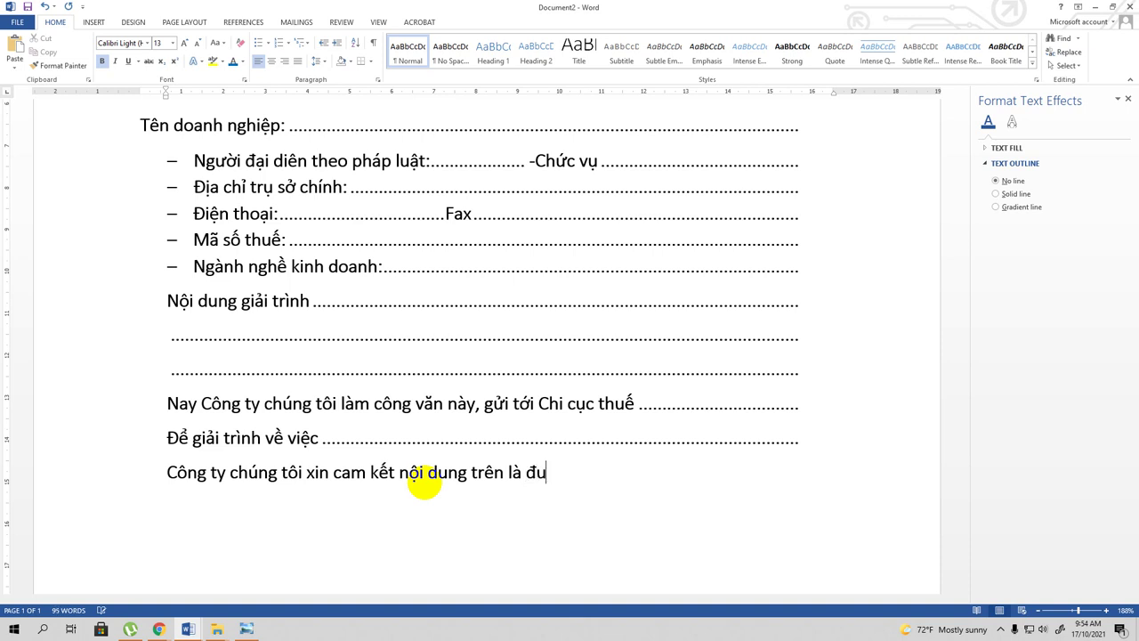
{"action": "type", "text": "ngs"}
{"action": "type", "text": " vaf xin"}
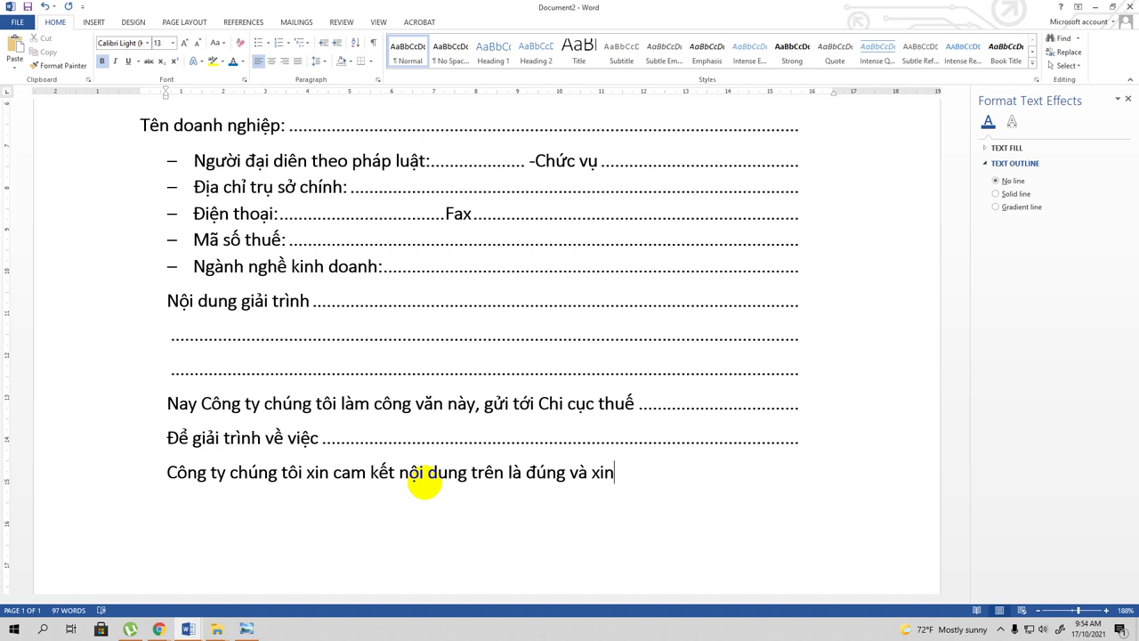
Finish the commitment sentence with 'hoàn toàn chịu trách nhiệm trước pháp luật.'.
{"action": "type", "text": "hoanmf"}
{"action": "key", "text": "BackSpace"}
{"action": "key", "text": "BackSpace"}
{"action": "type", "text": "t"}
{"action": "type", "text": "oan"}
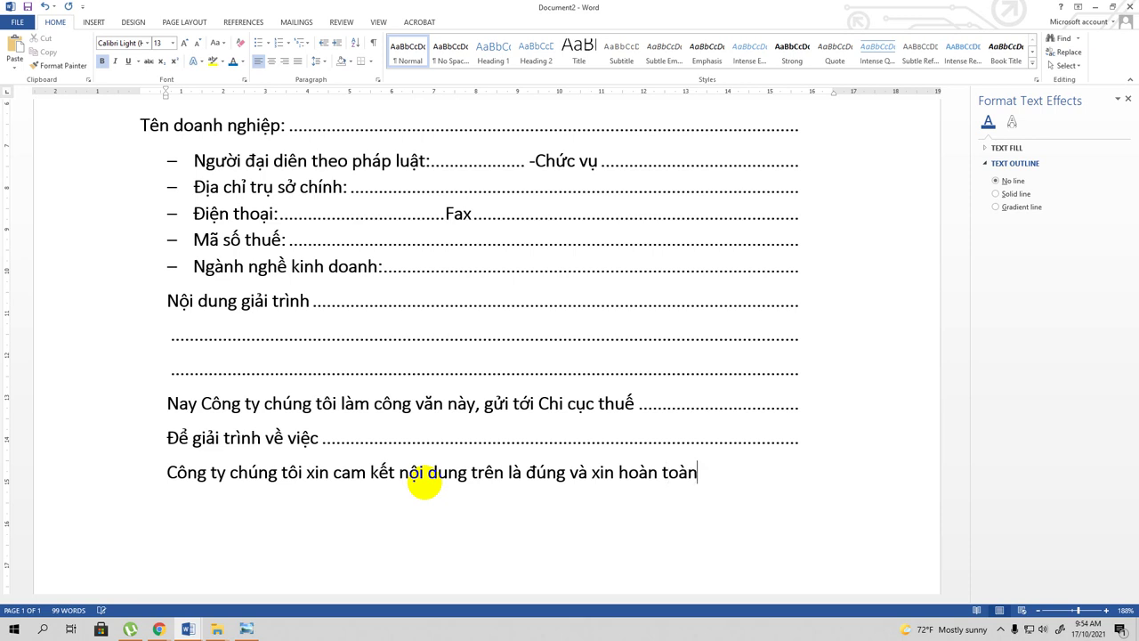
{"action": "type", "text": " chiu"}
{"action": "type", "text": " trach nhiem"}
{"action": "key", "text": "BackSpace"}
{"action": "type", "text": "emj"}
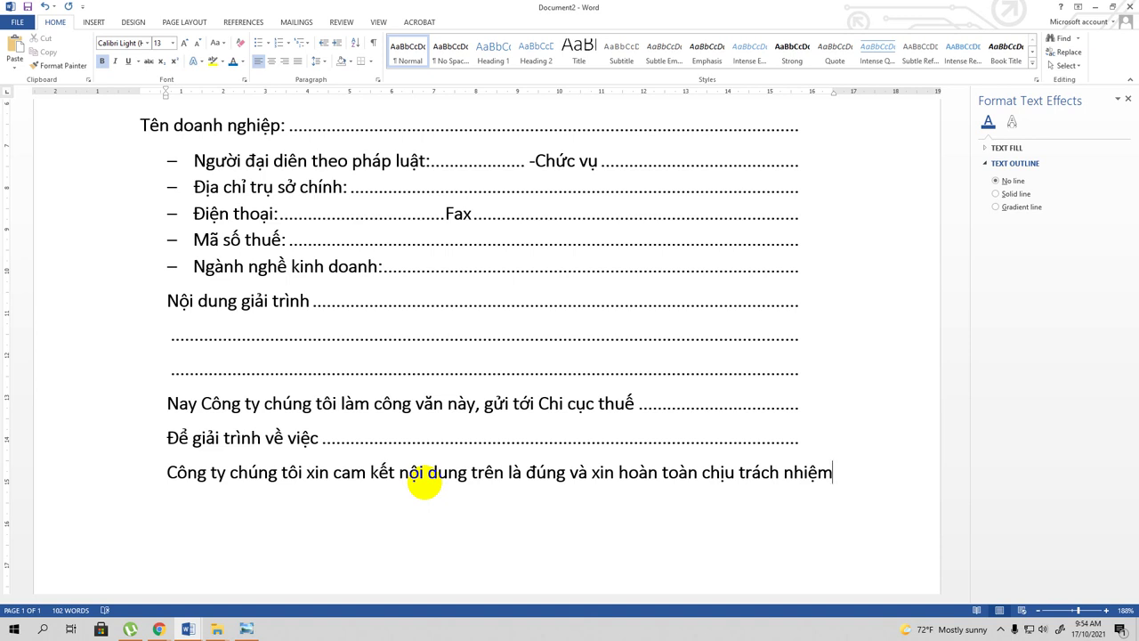
{"action": "type", "text": " trư"}
{"action": "key", "text": "BackSpace"}
{"action": "type", "text": "o"}
{"action": "key", "text": "BackSpace"}
{"action": "type", "text": "ươc "}
{"action": "type", "text": "pa"}
{"action": "key", "text": "BackSpace"}
{"action": "type", "text": "háp luaật"}
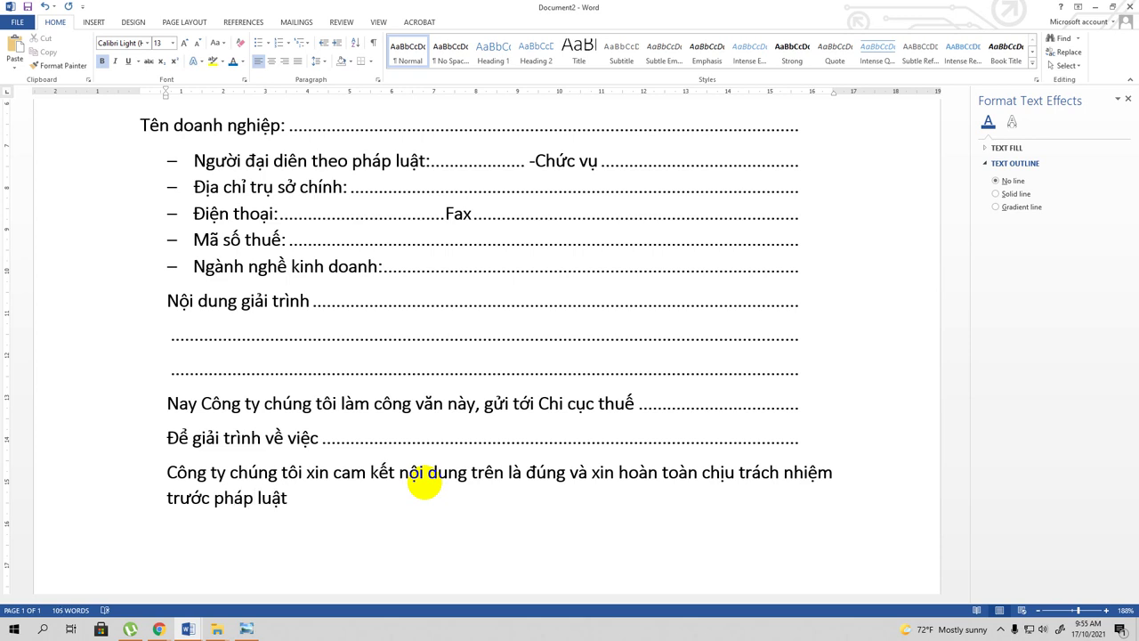
{"action": "type", "text": "."}
Add the closing line 'Xin trân trọng kính chào.' as a new paragraph.
{"action": "key", "text": "Return"}
{"action": "type", "text": "Xinh"}
{"action": "key", "text": "BackSpace"}
{"action": "type", "text": "trân trongj"}
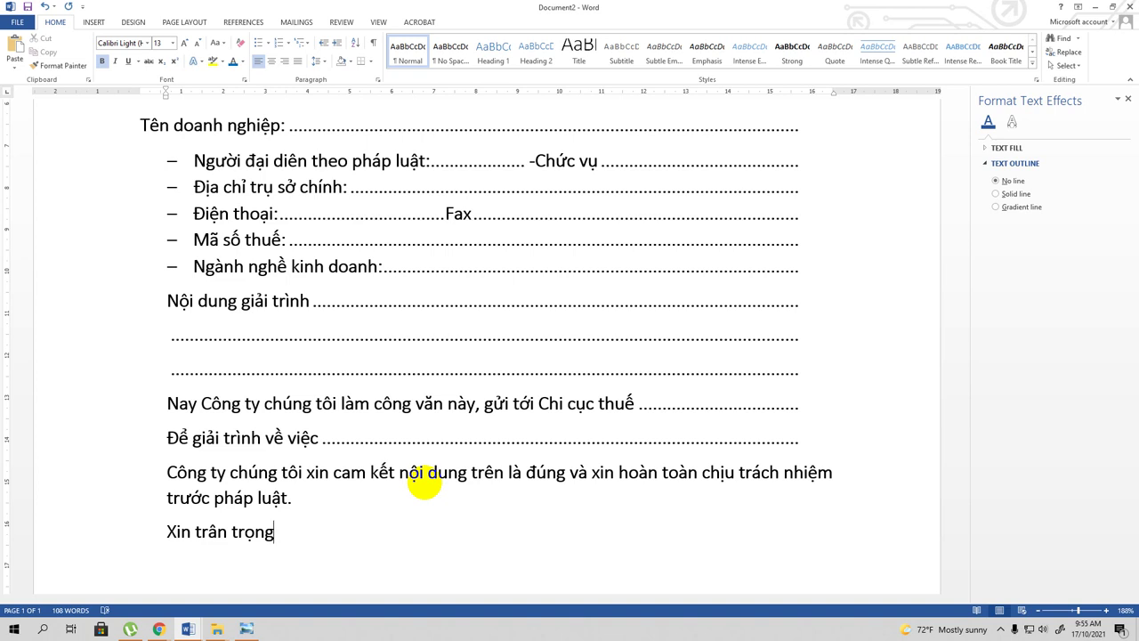
{"action": "type", "text": "kinh chao"}
{"action": "type", "text": "."}
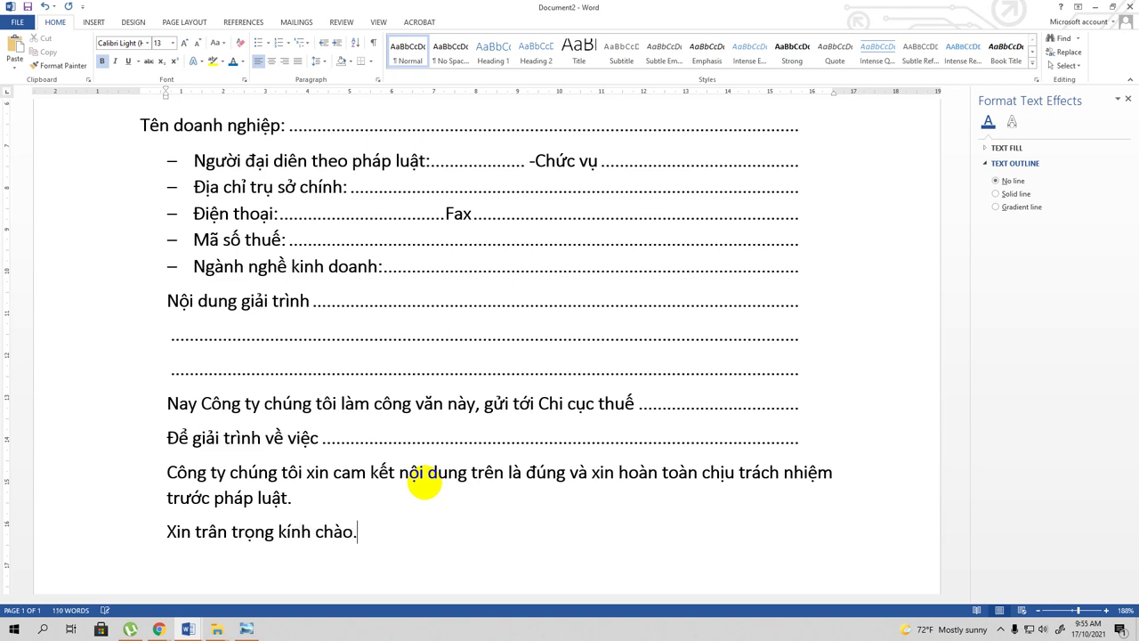
Insert a 2×1 table (two columns, one row) from the Insert menu below 'Xin trân trọng kính chào.'.
{"action": "scroll", "coordinate": [448, 463], "scroll_direction": "down", "scroll_amount": 5}
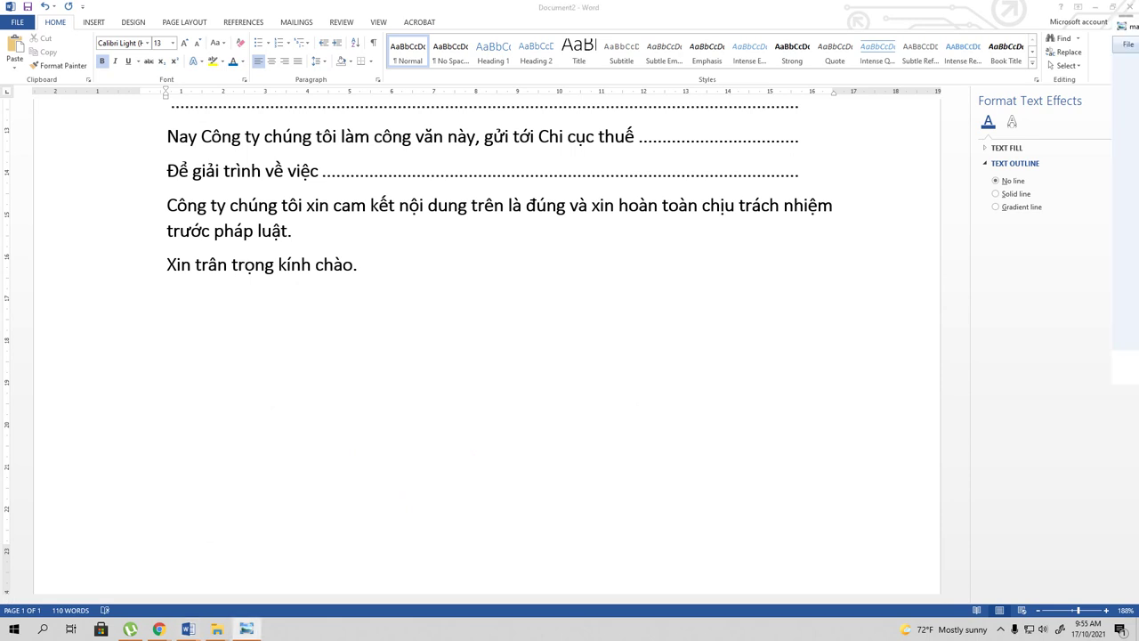
{"action": "scroll", "coordinate": [793, 256], "scroll_direction": "up", "scroll_amount": 2}
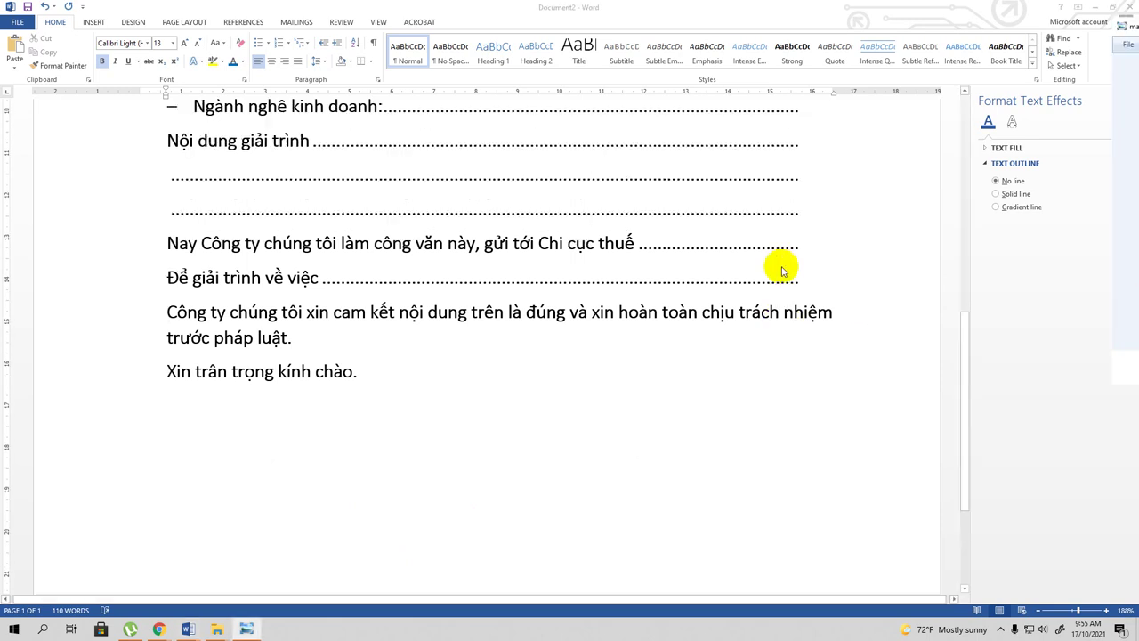
{"action": "left_click", "coordinate": [96, 23]}
{"action": "left_click", "coordinate": [95, 43]}
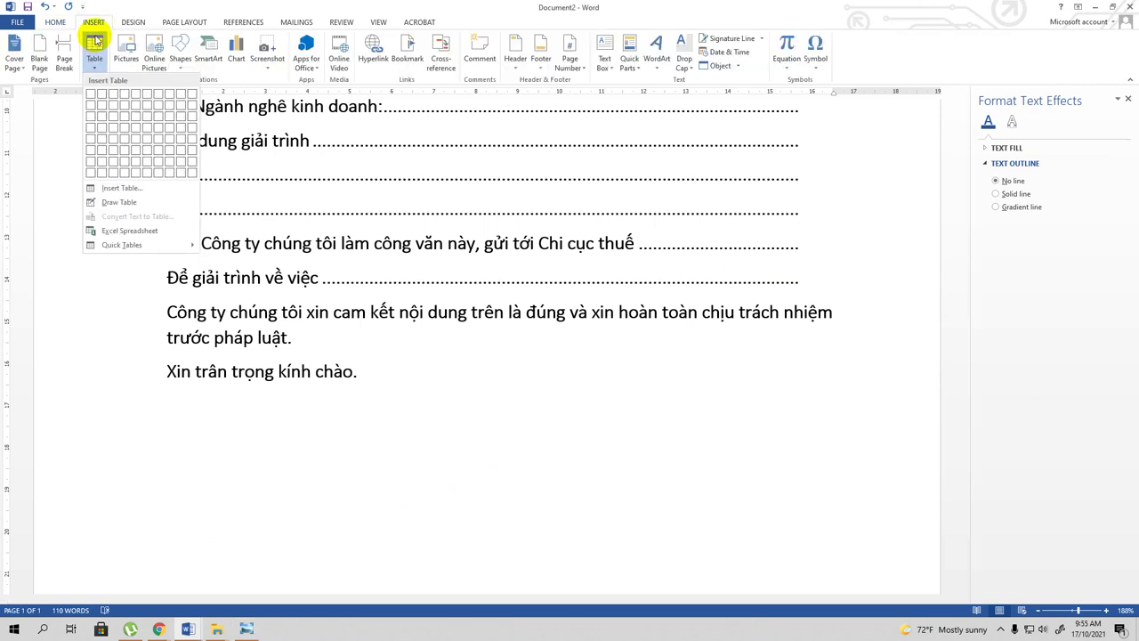
{"action": "left_click", "coordinate": [102, 96]}
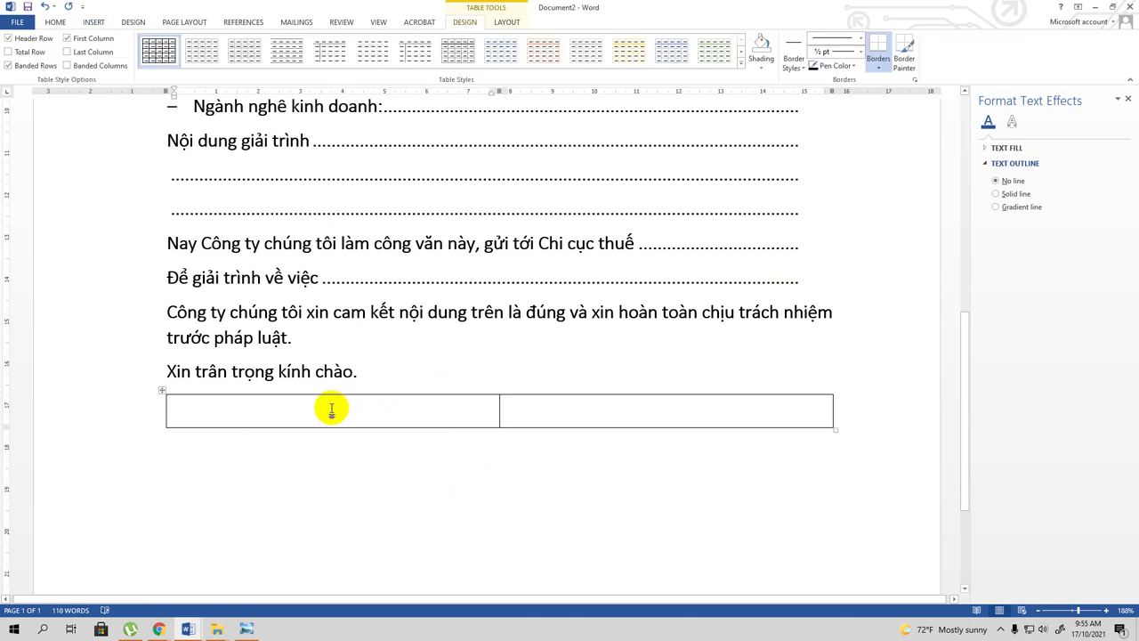
Type 'Nơi nhận:', '-Như trên:' and '-Lưu' on separate lines in the left cell.
{"action": "type", "text": "N"}
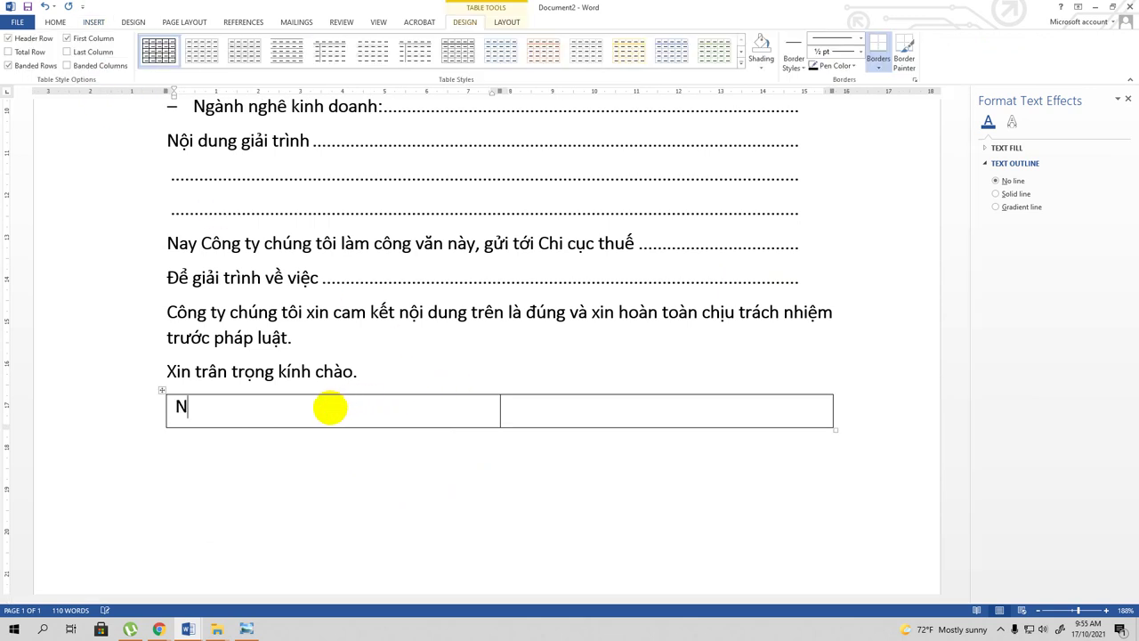
{"action": "type", "text": "ơi nhân"}
{"action": "type", "text": "j"}
{"action": "type", "text": ":"}
{"action": "key", "text": "Return"}
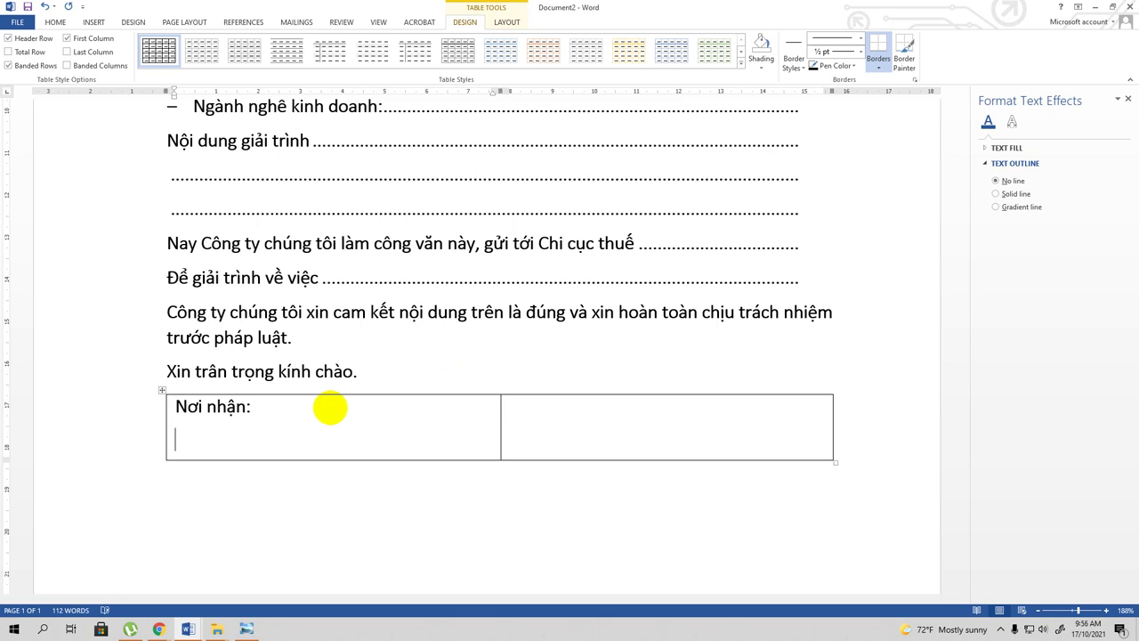
{"action": "type", "text": "-"}
{"action": "type", "text": "Nhuw trên"}
{"action": "type", "text": ":"}
{"action": "key", "text": "Return"}
{"action": "type", "text": "-Lưu"}
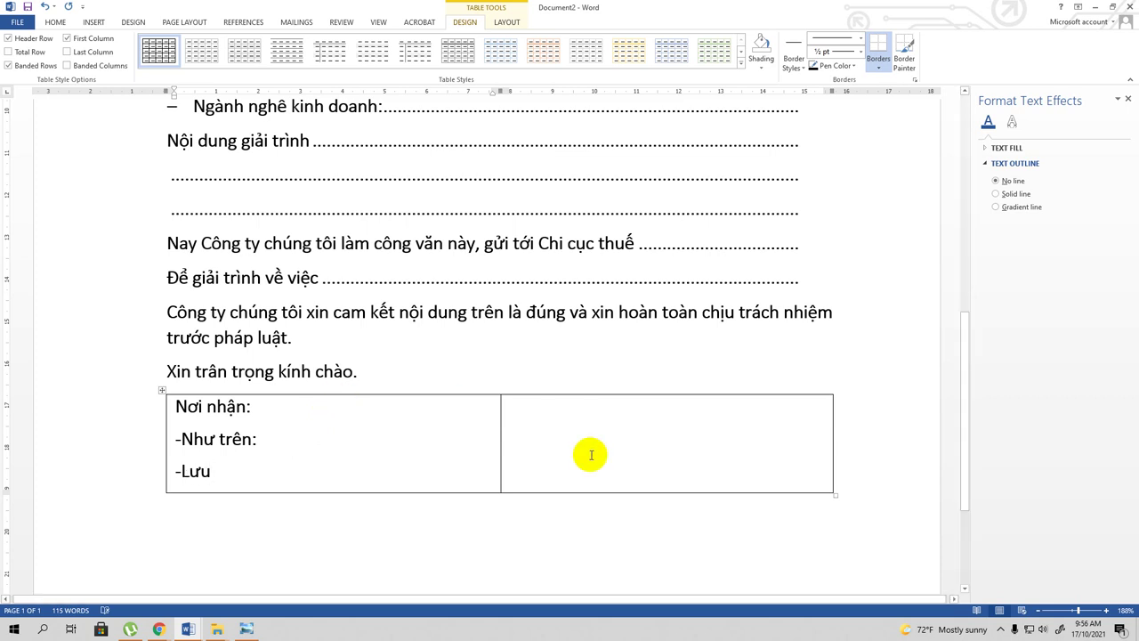
Type 'ĐẠI DIỆN DOANH NGHIỆP' and 'GIÁM ĐỐC' in capitals on two lines in the right cell.
{"action": "left_click", "coordinate": [603, 419]}
{"action": "type", "text": "Đại diên"}
{"action": "key", "text": "BackSpace"}
{"action": "key", "text": "BackSpace"}
{"action": "key", "text": "BackSpace"}
{"action": "key", "text": "BackSpace"}
{"action": "key", "text": "BackSpace"}
{"action": "key", "text": "BackSpace"}
{"action": "key", "text": "BackSpace"}
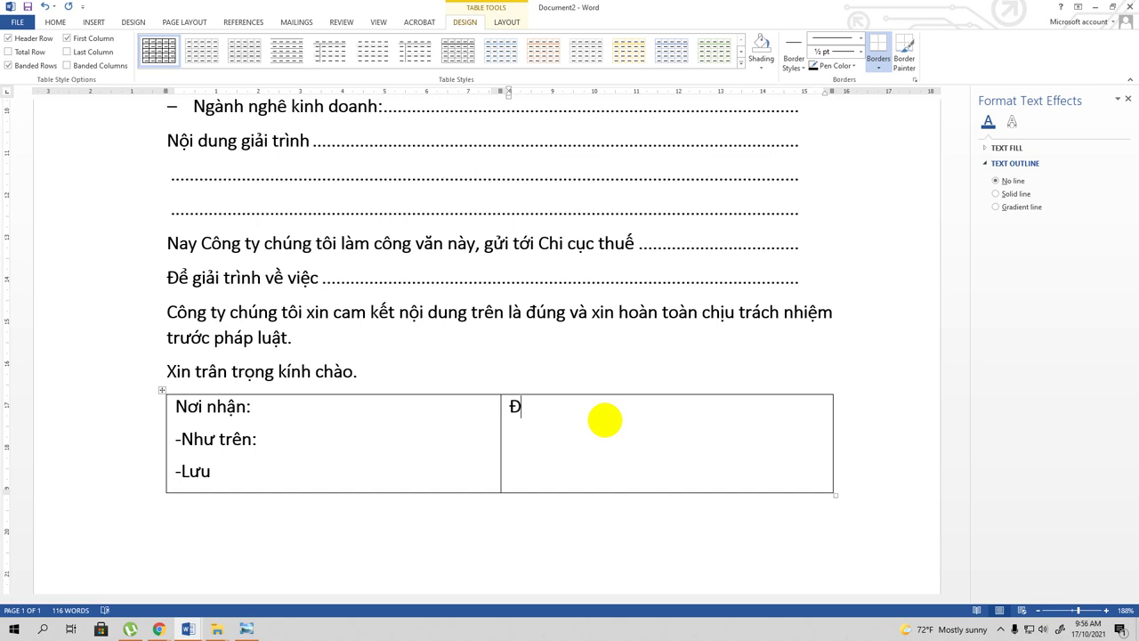
{"action": "type", "text": "ẠI "}
{"action": "type", "text": "DIEÊN"}
{"action": "type", "text": " D"}
{"action": "type", "text": "OANH NGHIÊP"}
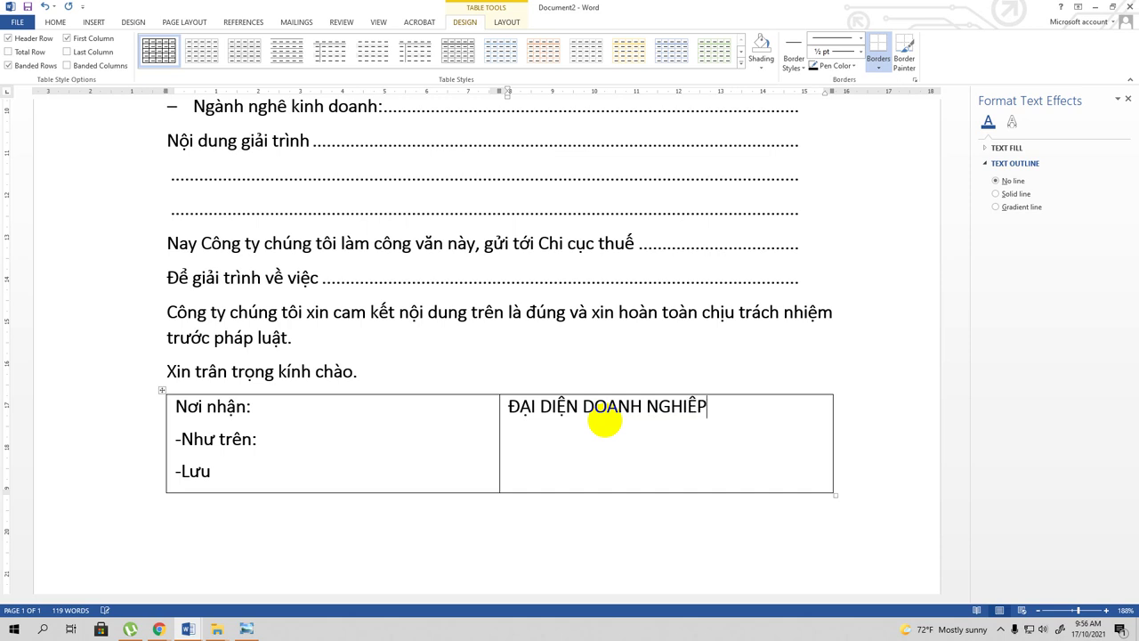
{"action": "key", "text": "Return"}
{"action": "type", "text": "Giả"}
{"action": "key", "text": "BackSpace"}
{"action": "key", "text": "BackSpace"}
{"action": "key", "text": "BackSpace"}
{"action": "type", "text": "ÁM DĐỖ"}
{"action": "type", "text": "C"}
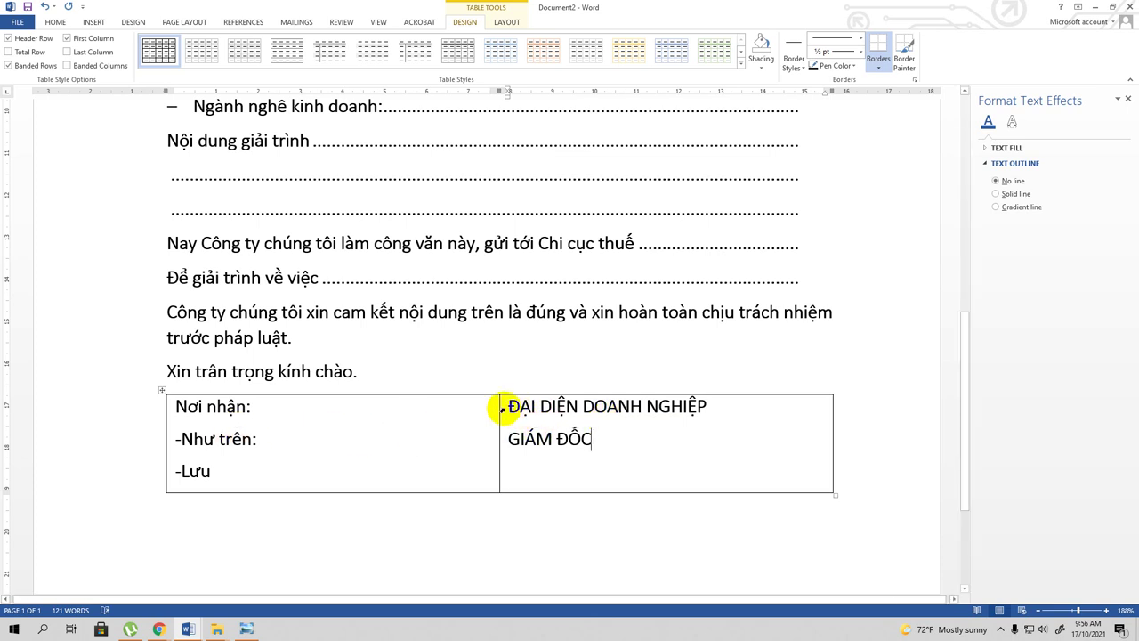
Center 'ĐẠI DIỆN DOANH NGHIỆP' and 'GIÁM ĐỐC' in the right cell, then select the whole table.
{"action": "left_click_drag", "start_coordinate": [504, 406], "coordinate": [589, 439]}
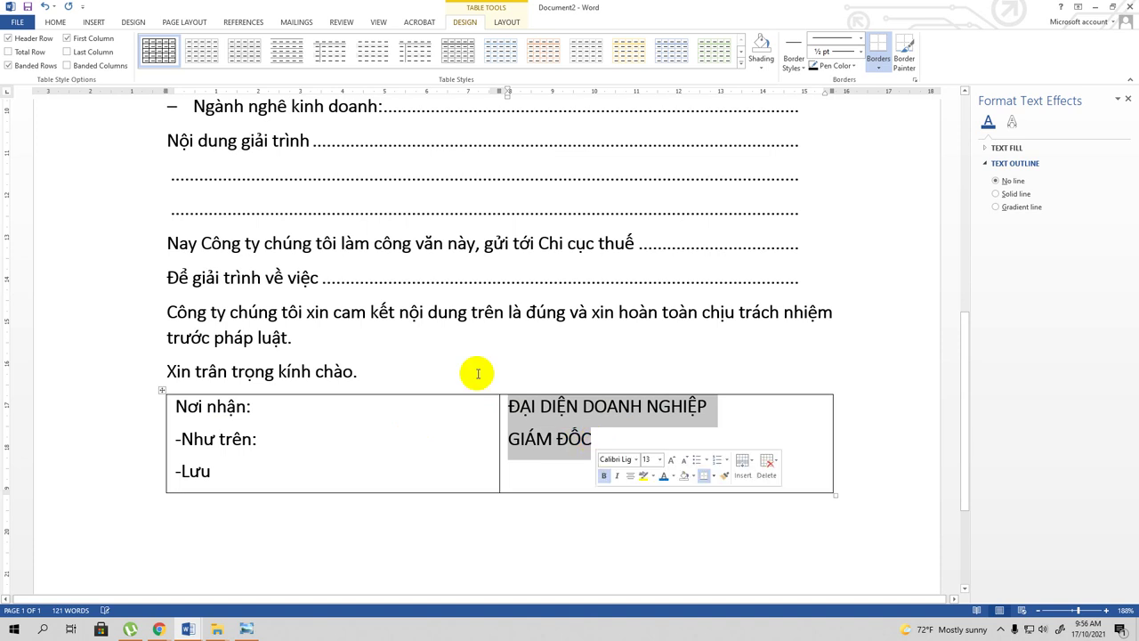
{"action": "left_click", "coordinate": [55, 22]}
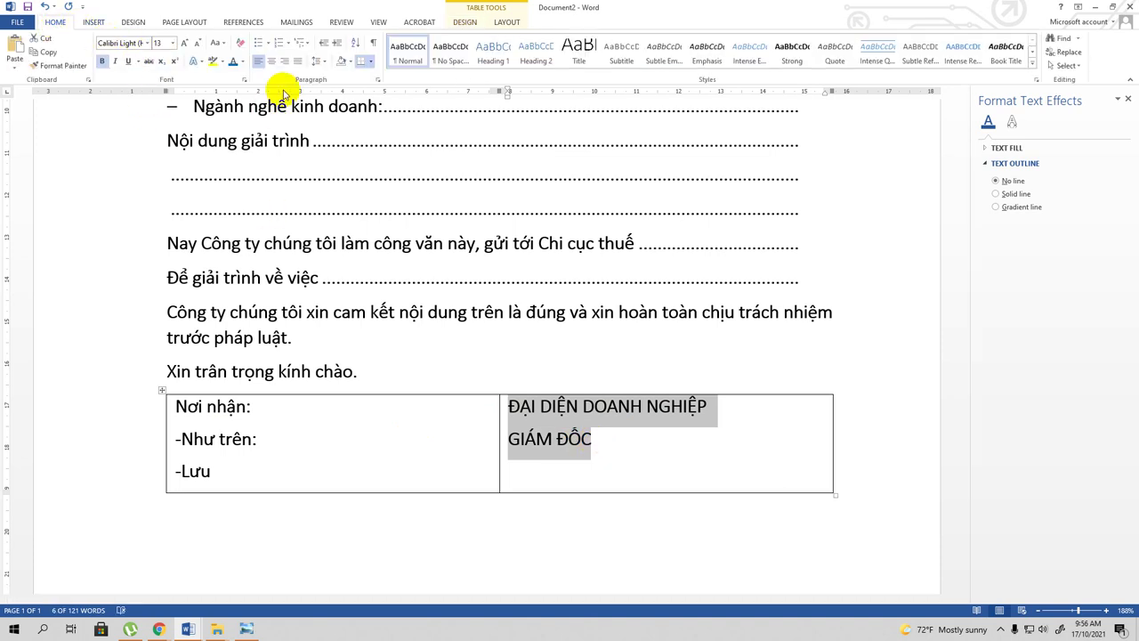
{"action": "left_click", "coordinate": [272, 61]}
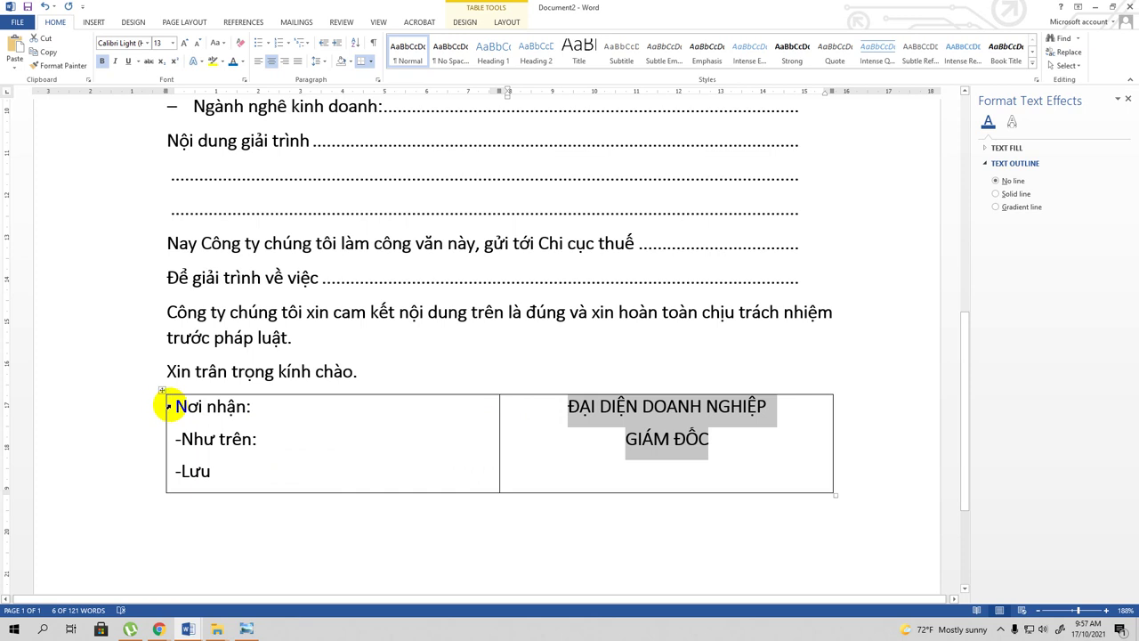
{"action": "left_click_drag", "start_coordinate": [171, 405], "coordinate": [676, 485]}
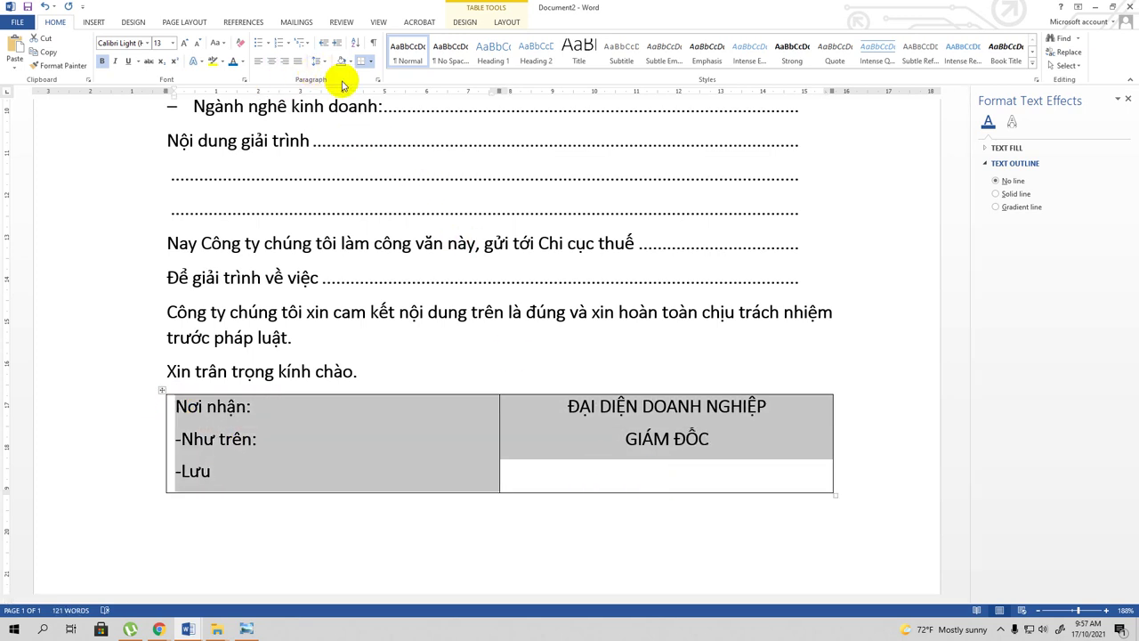
Change the table paragraphs' Spacing After from 6 pt to 5 pt in the Paragraph dialog.
{"action": "left_click", "coordinate": [376, 79]}
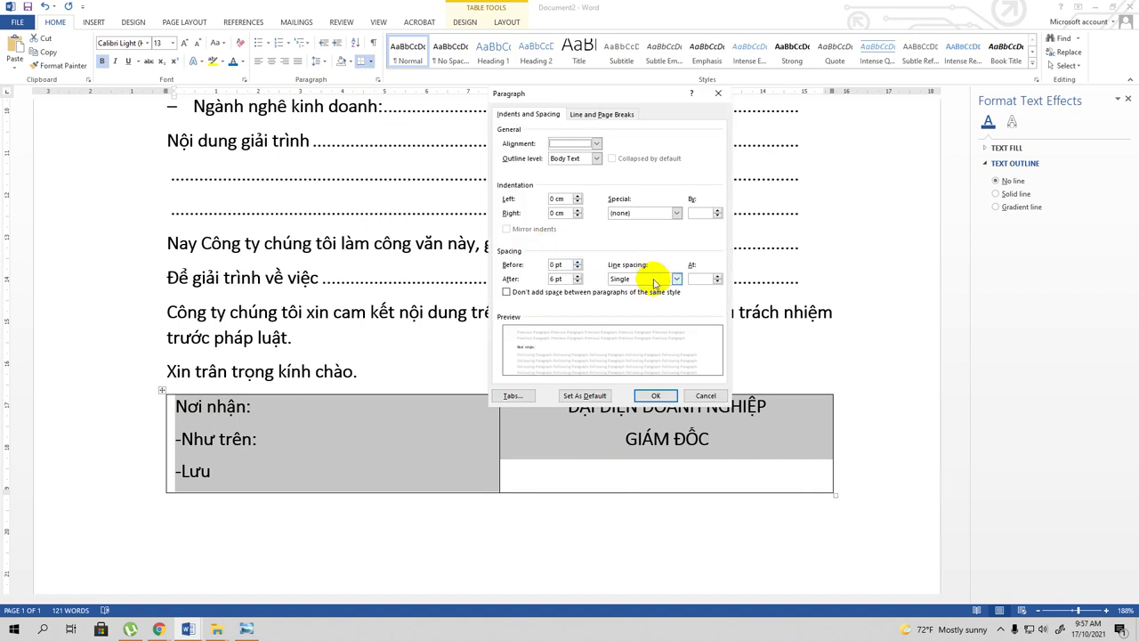
{"action": "left_click", "coordinate": [554, 278]}
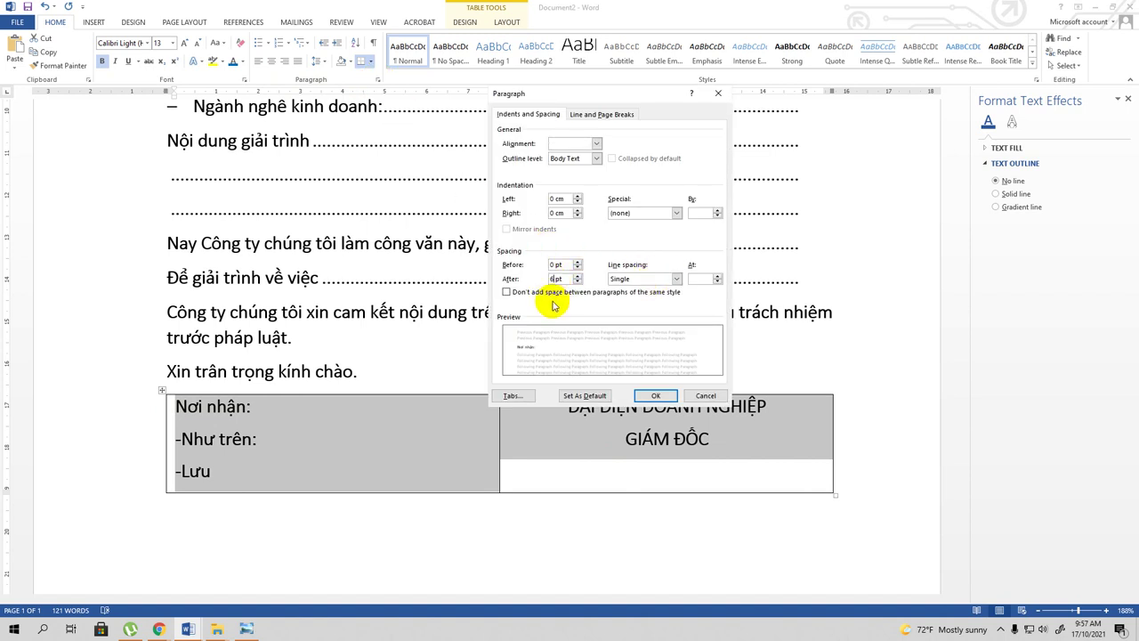
{"action": "key", "text": "BackSpace"}
{"action": "type", "text": "5"}
{"action": "key", "text": "Return"}
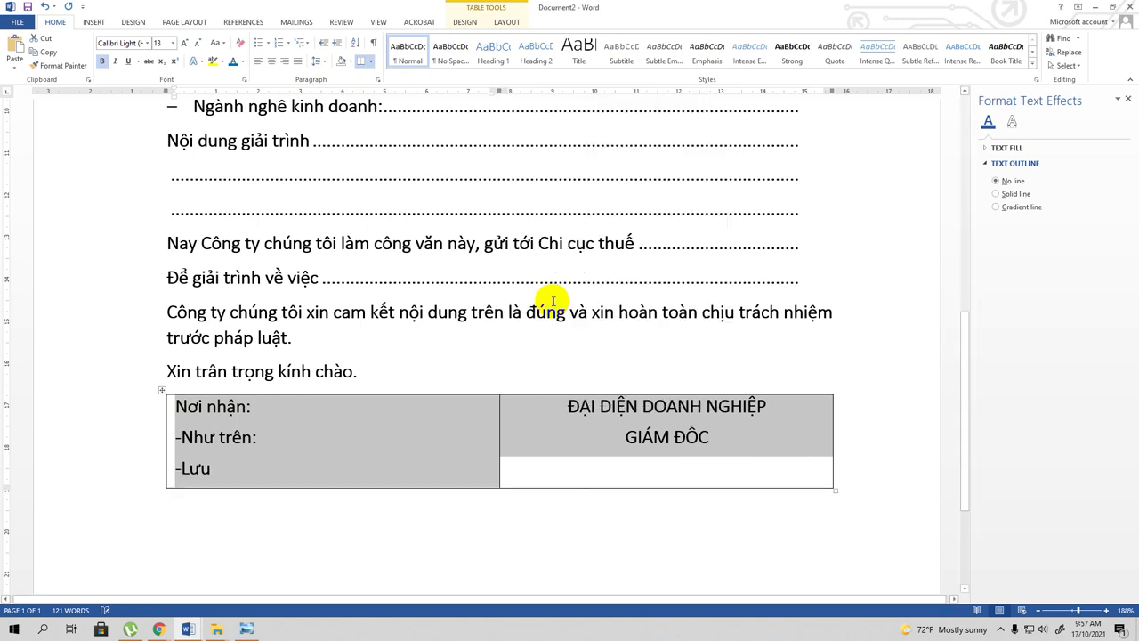
Apply No Border to the signature table via the right-click mini toolbar.
{"action": "right_click", "coordinate": [163, 391]}
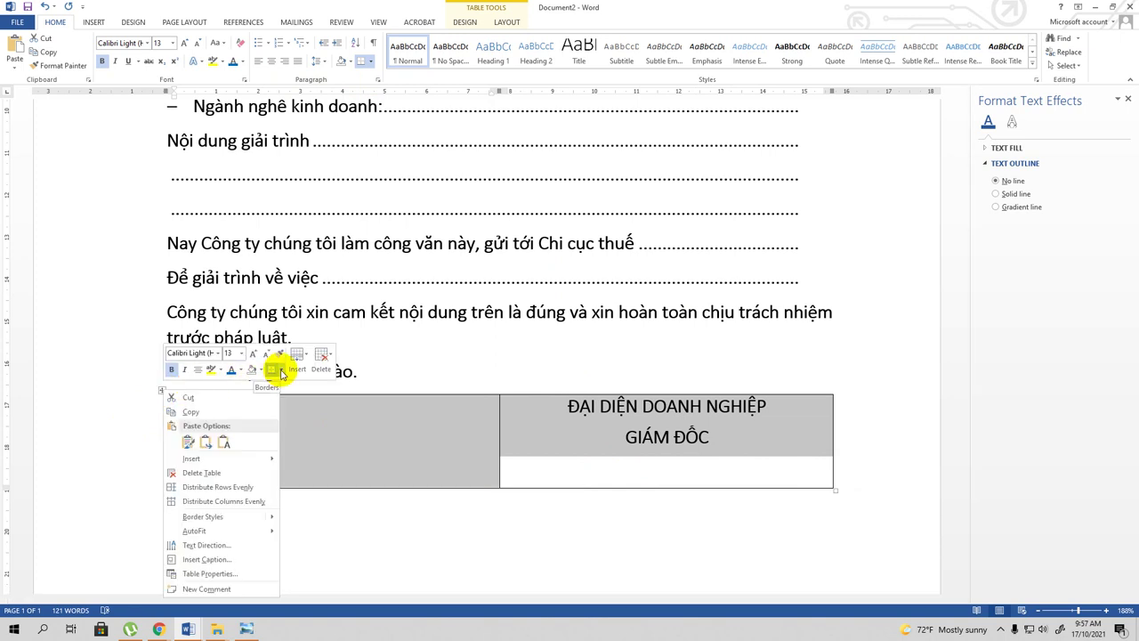
{"action": "left_click", "coordinate": [280, 370]}
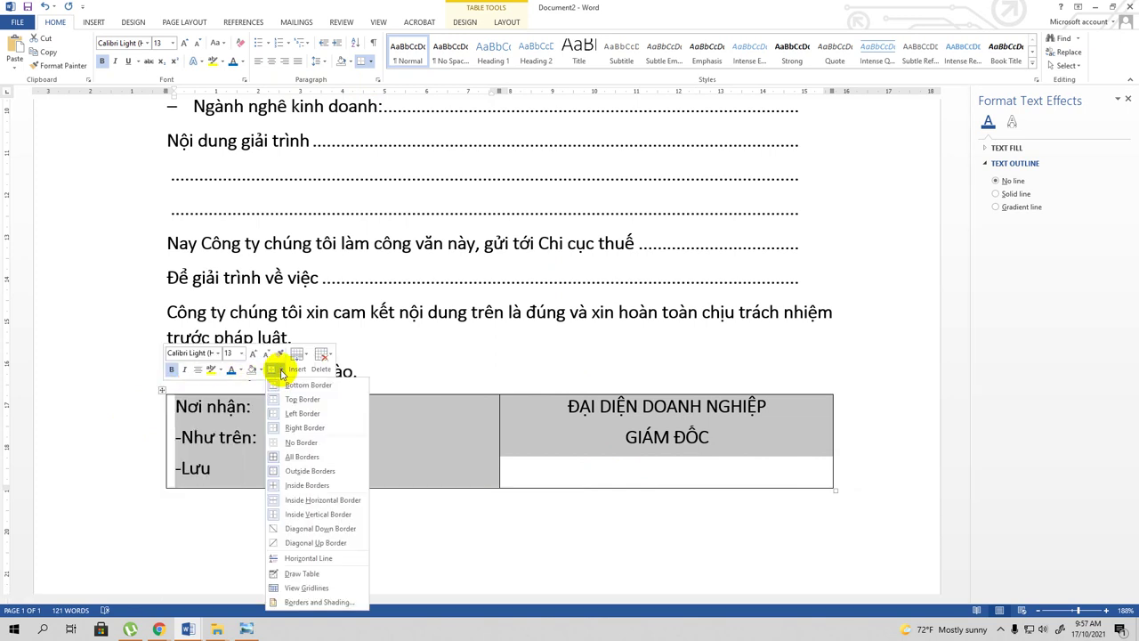
{"action": "left_click", "coordinate": [299, 443]}
{"action": "left_click", "coordinate": [866, 405]}
{"action": "scroll", "coordinate": [860, 377], "scroll_direction": "up", "scroll_amount": 3}
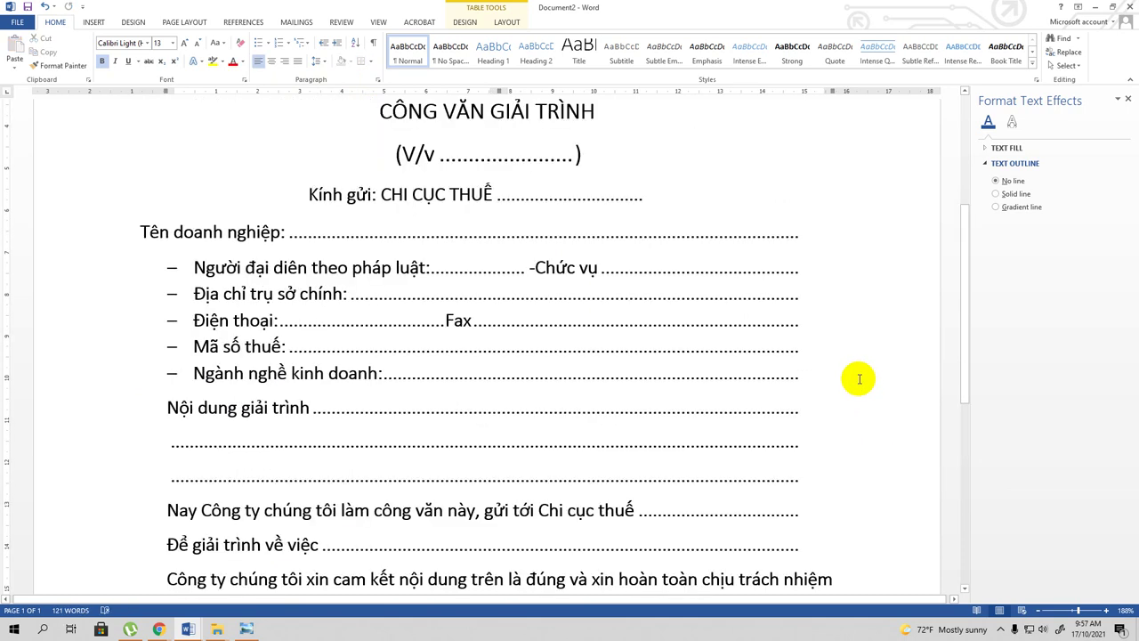
{"action": "scroll", "coordinate": [859, 377], "scroll_direction": "down", "scroll_amount": 1}
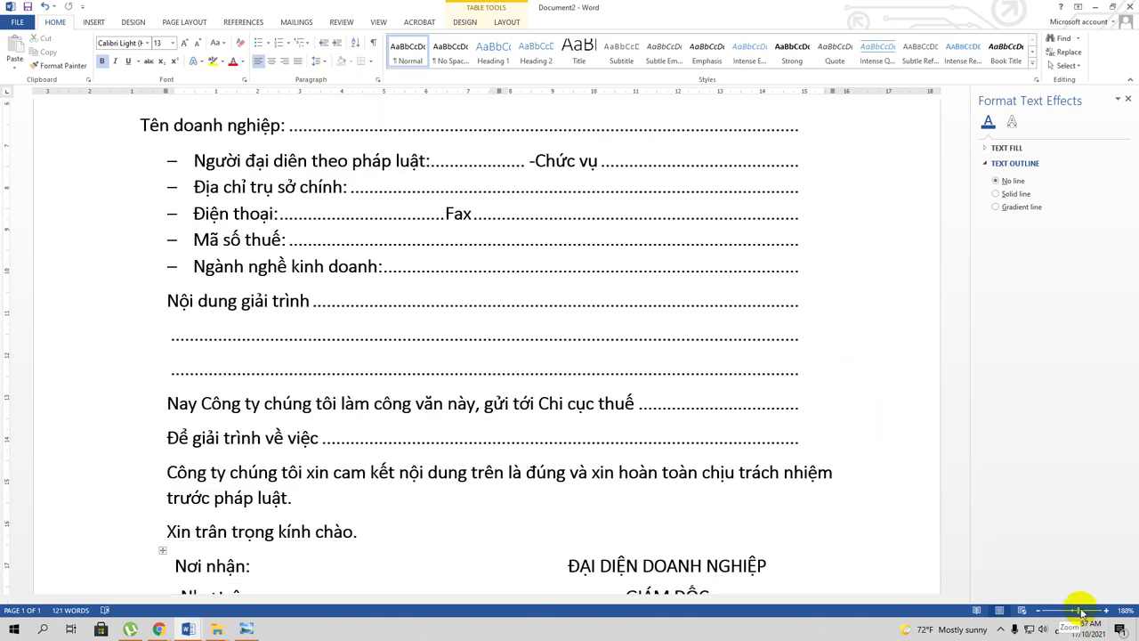
Zoom out from 168% to 100% so the whole letter page is visible.
{"action": "left_click_drag", "start_coordinate": [1078, 610], "coordinate": [1074, 610]}
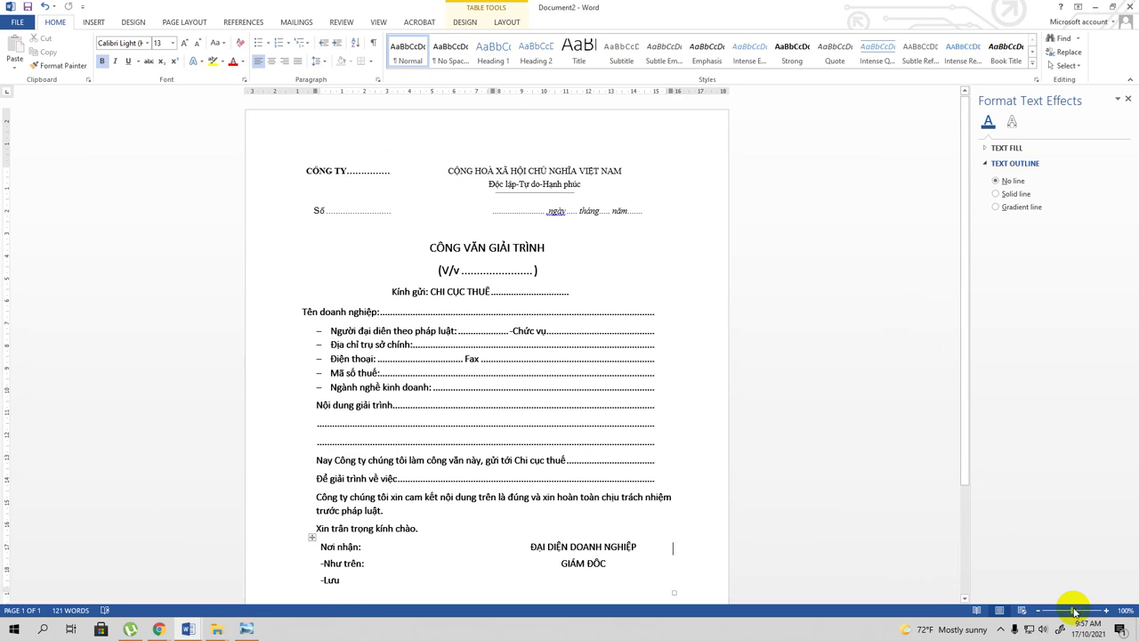
{"action": "scroll", "coordinate": [590, 408], "scroll_direction": "down", "scroll_amount": 1}
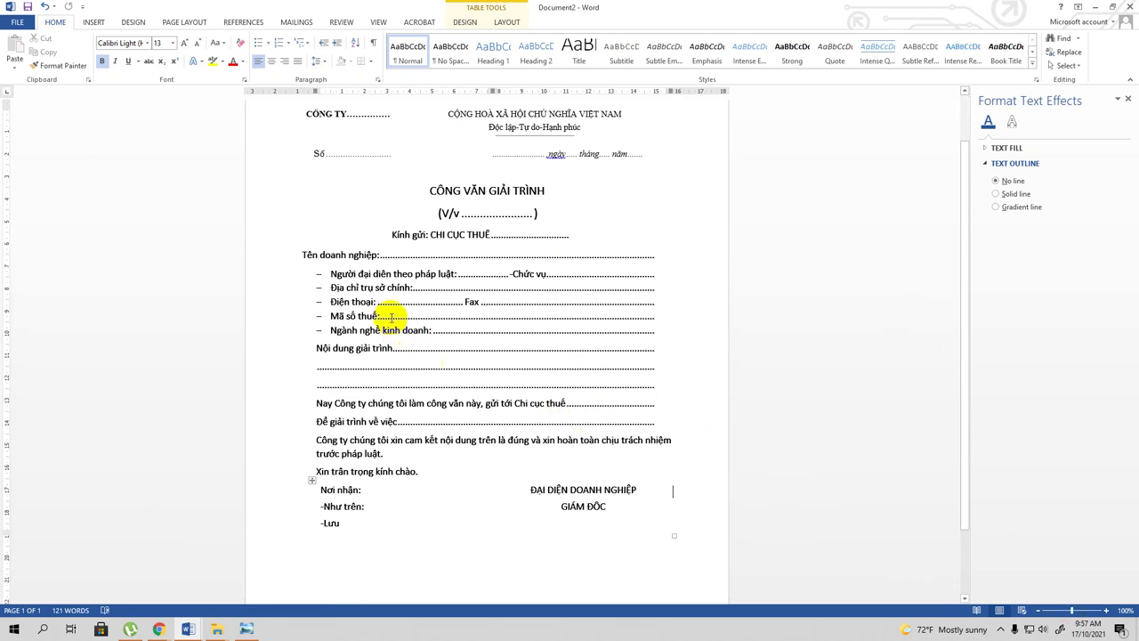
{"action": "scroll", "coordinate": [595, 371], "scroll_direction": "up", "scroll_amount": 1}
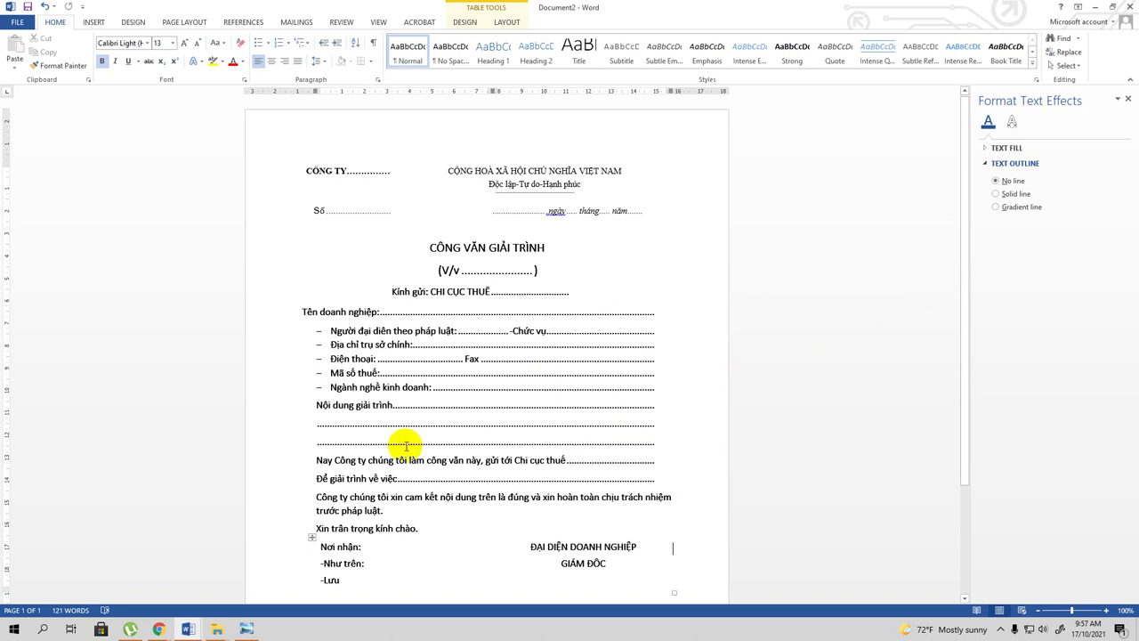
{"action": "left_click_drag", "start_coordinate": [315, 331], "coordinate": [430, 507]}
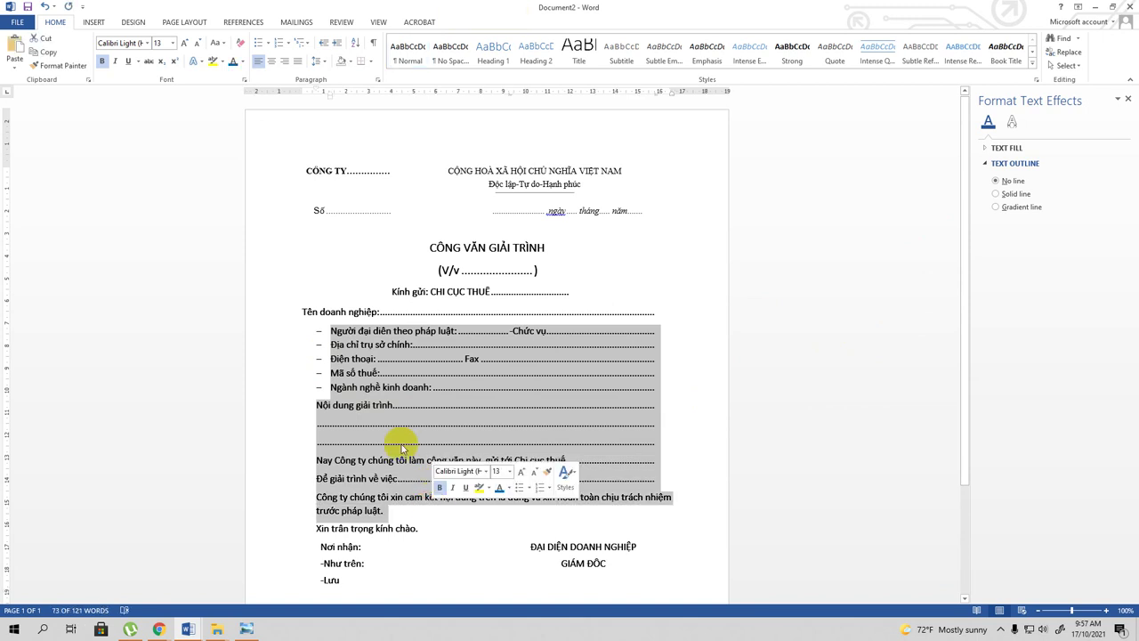
{"action": "mouse_move", "coordinate": [329, 98]}
{"action": "left_mouse_down"}
{"action": "mouse_move", "coordinate": [318, 102]}
{"action": "mouse_move", "coordinate": [328, 107]}
{"action": "left_mouse_up"}
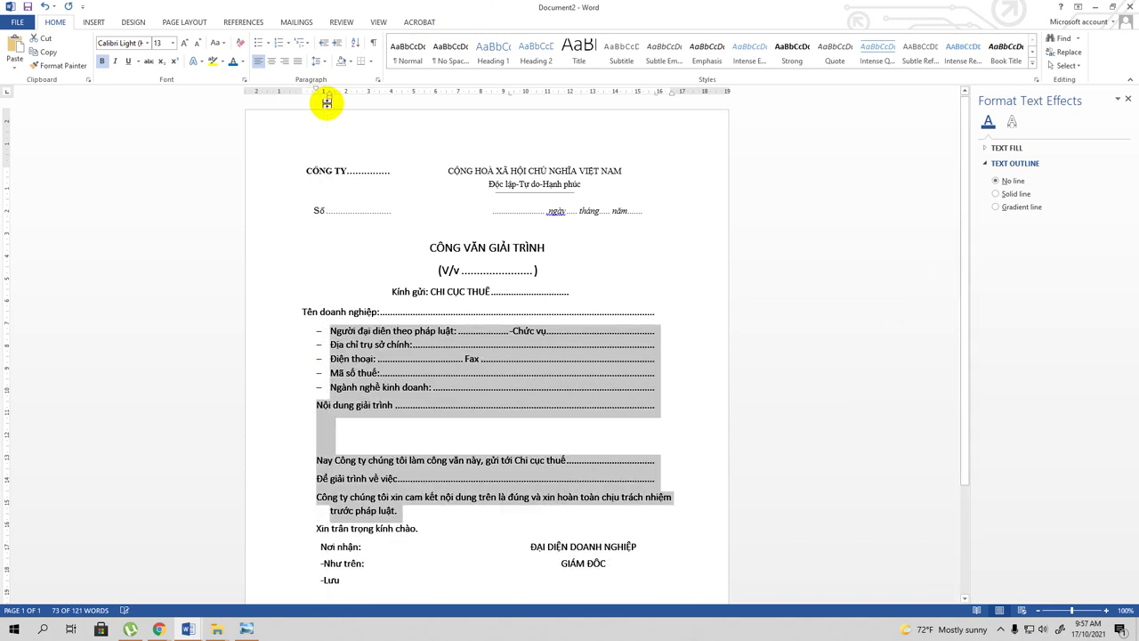
{"action": "left_click", "coordinate": [431, 424]}
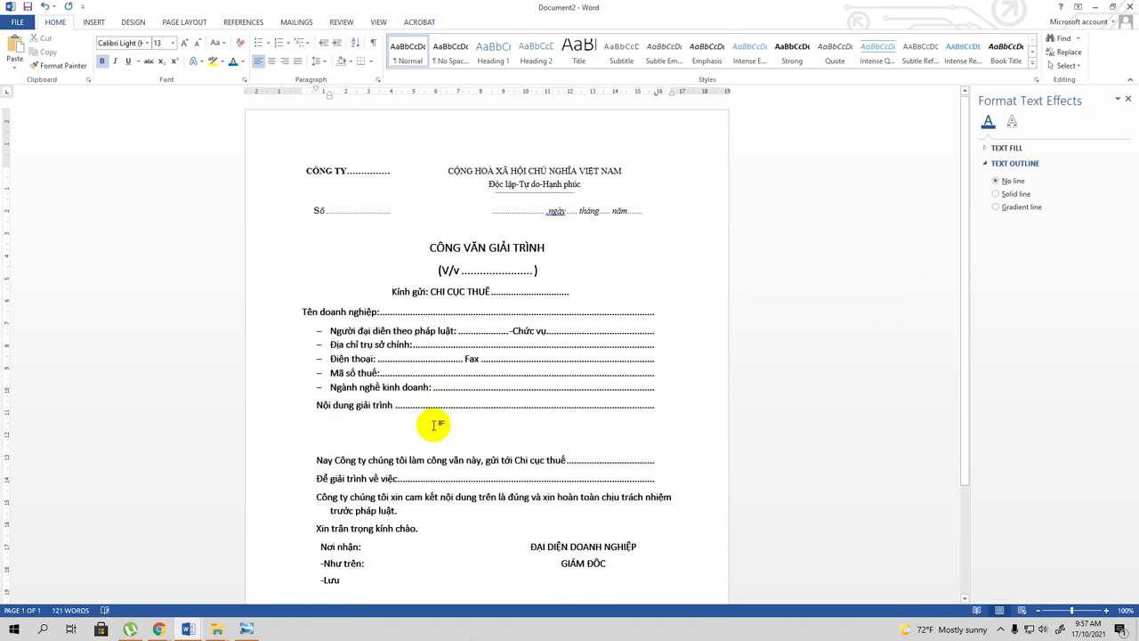
{"action": "left_click", "coordinate": [433, 424]}
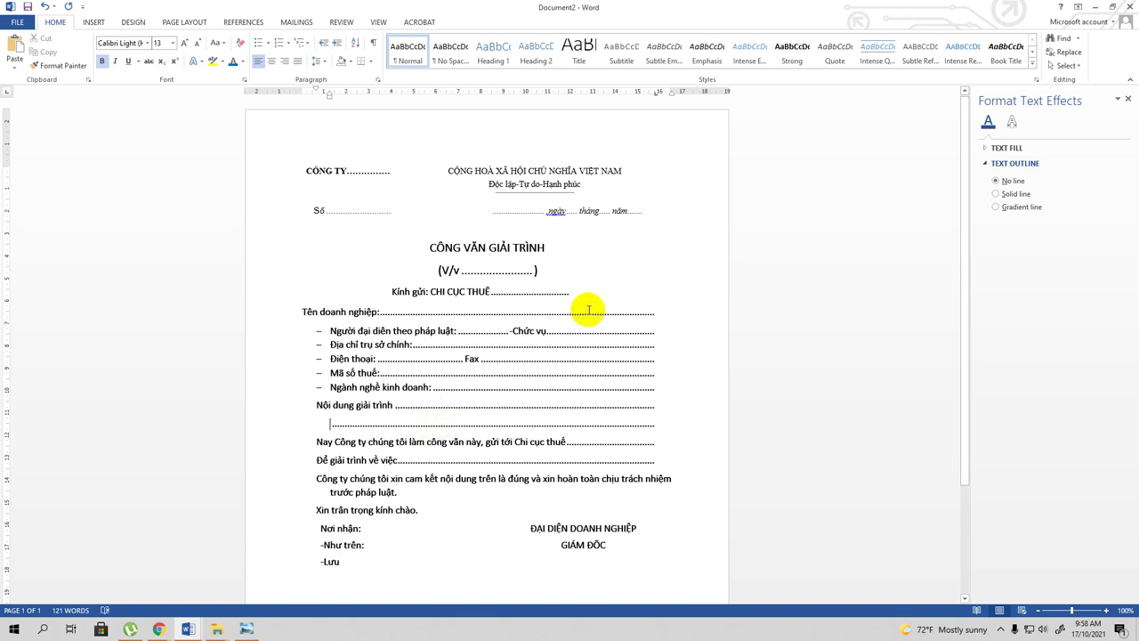
{"action": "key", "text": "ctrl+z"}
{"action": "key", "text": "ctrl+z"}
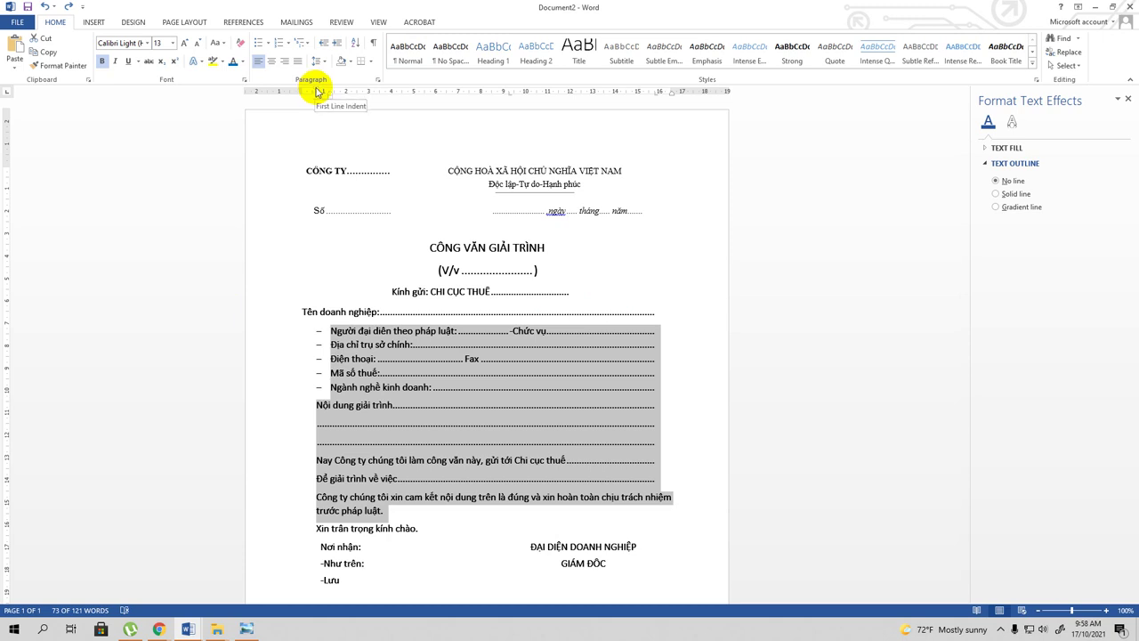
Move the five dashed company-details lines' first-line and hanging indents to the left margin.
{"action": "left_click", "coordinate": [331, 347]}
{"action": "mouse_move", "coordinate": [330, 331]}
{"action": "left_mouse_down"}
{"action": "mouse_move", "coordinate": [504, 380]}
{"action": "mouse_move", "coordinate": [611, 382]}
{"action": "left_mouse_up"}
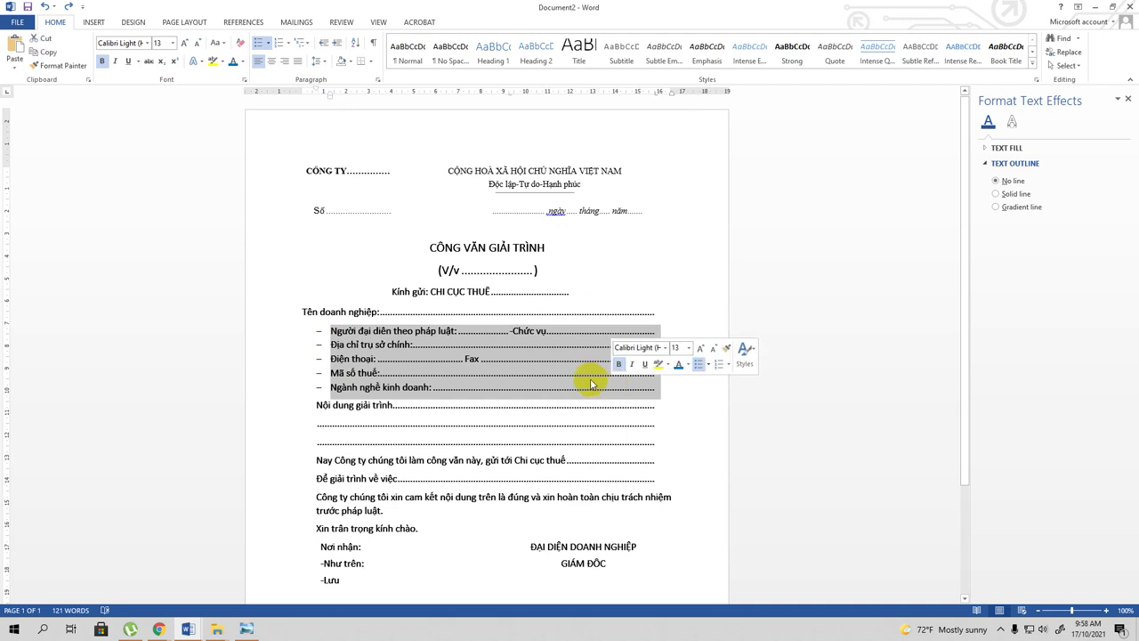
{"action": "left_click_drag", "start_coordinate": [319, 92], "coordinate": [310, 92]}
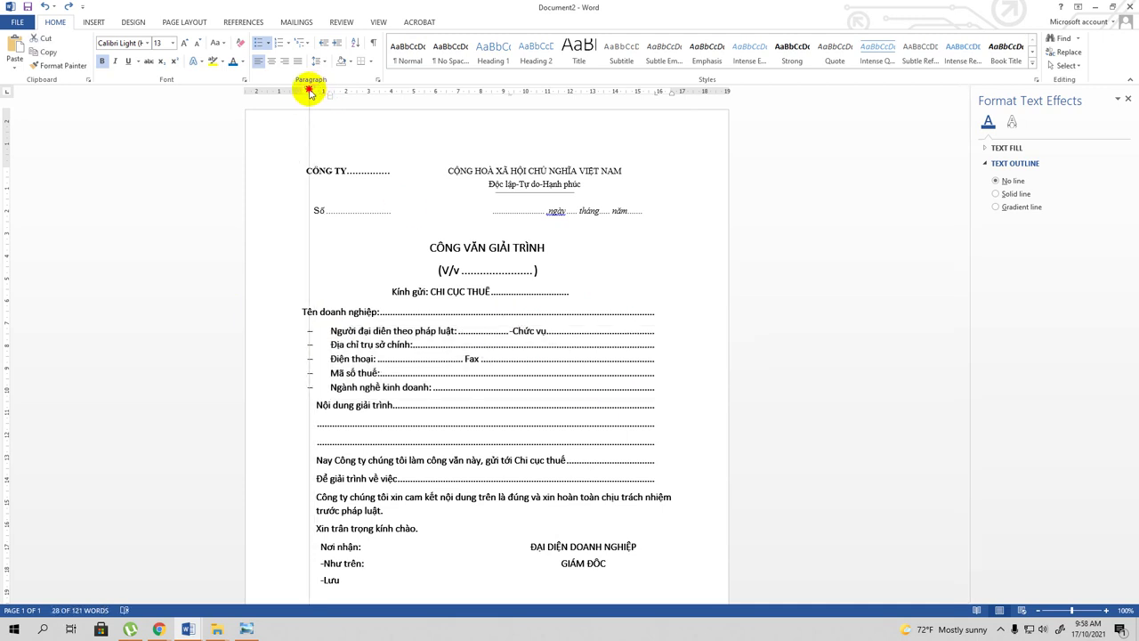
{"action": "mouse_move", "coordinate": [328, 92]}
{"action": "left_mouse_down"}
{"action": "mouse_move", "coordinate": [314, 104]}
{"action": "mouse_move", "coordinate": [304, 93]}
{"action": "mouse_move", "coordinate": [314, 97]}
{"action": "left_mouse_up"}
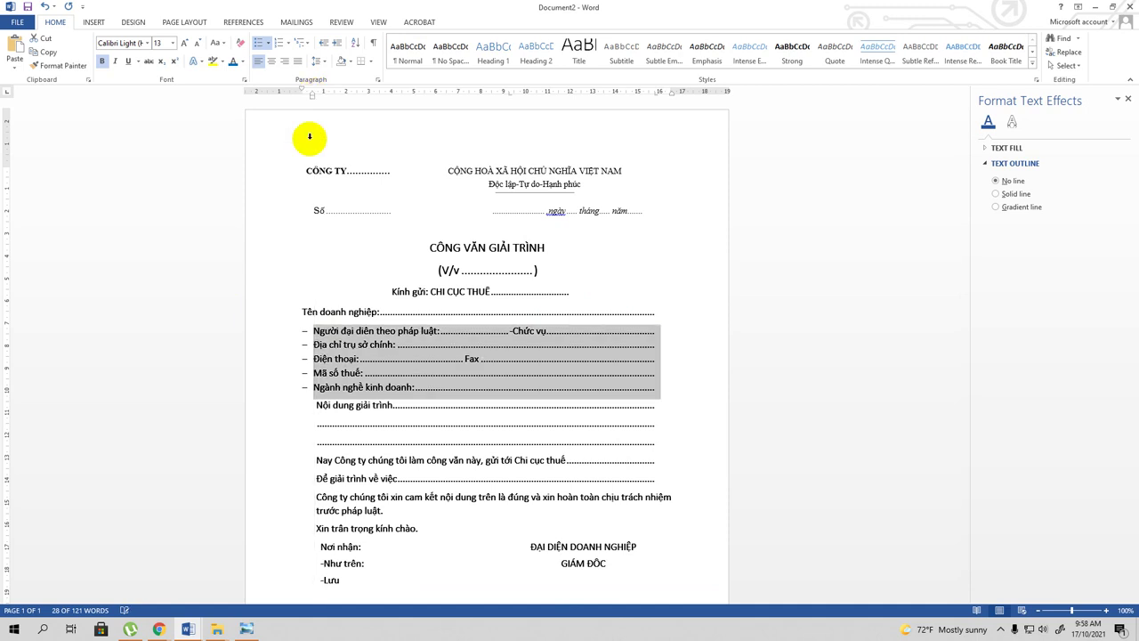
Align the 'Nội dung giải trình' line and the dotted paragraphs through 'trước pháp luật' flush left.
{"action": "left_click", "coordinate": [311, 403]}
{"action": "left_click_drag", "start_coordinate": [310, 402], "coordinate": [623, 405]}
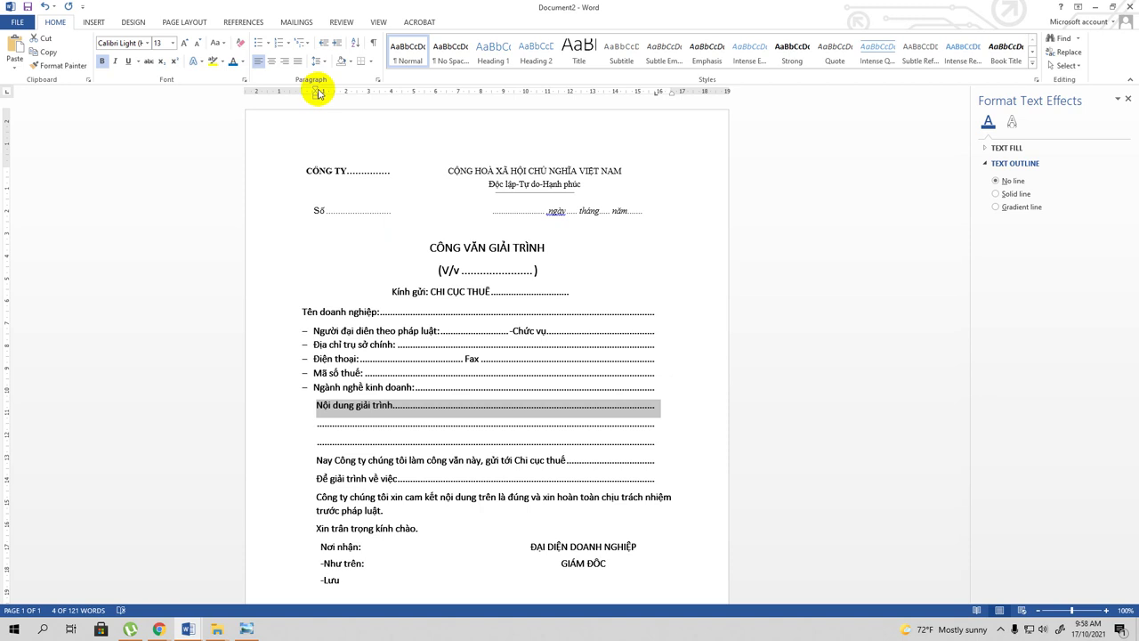
{"action": "left_click_drag", "start_coordinate": [314, 93], "coordinate": [300, 89]}
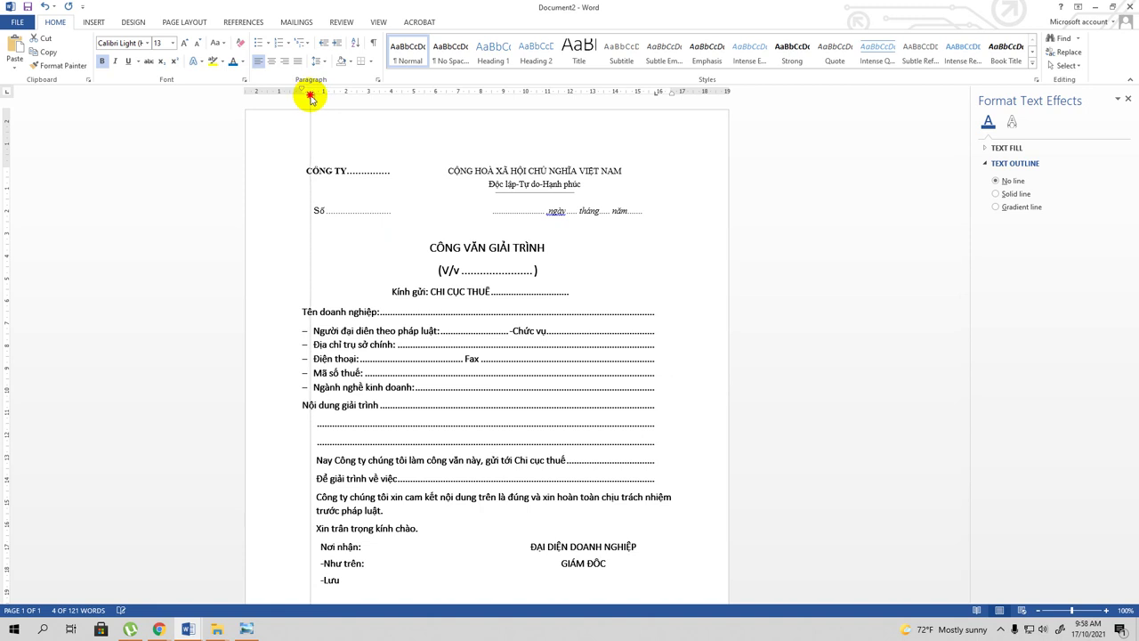
{"action": "left_click", "coordinate": [316, 441]}
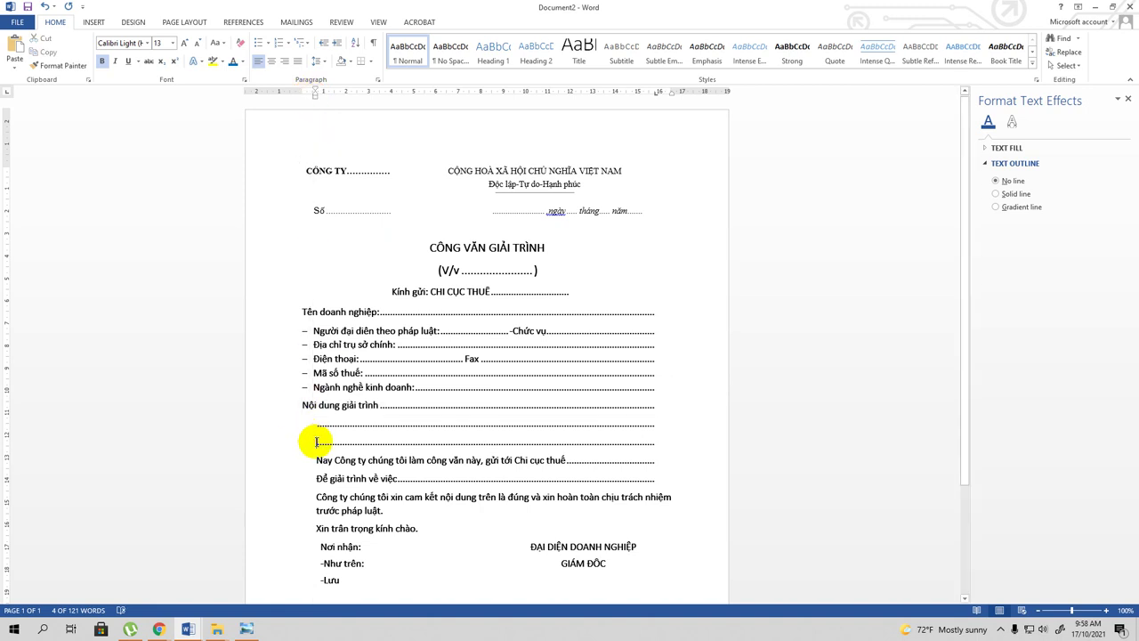
{"action": "left_click", "coordinate": [422, 422]}
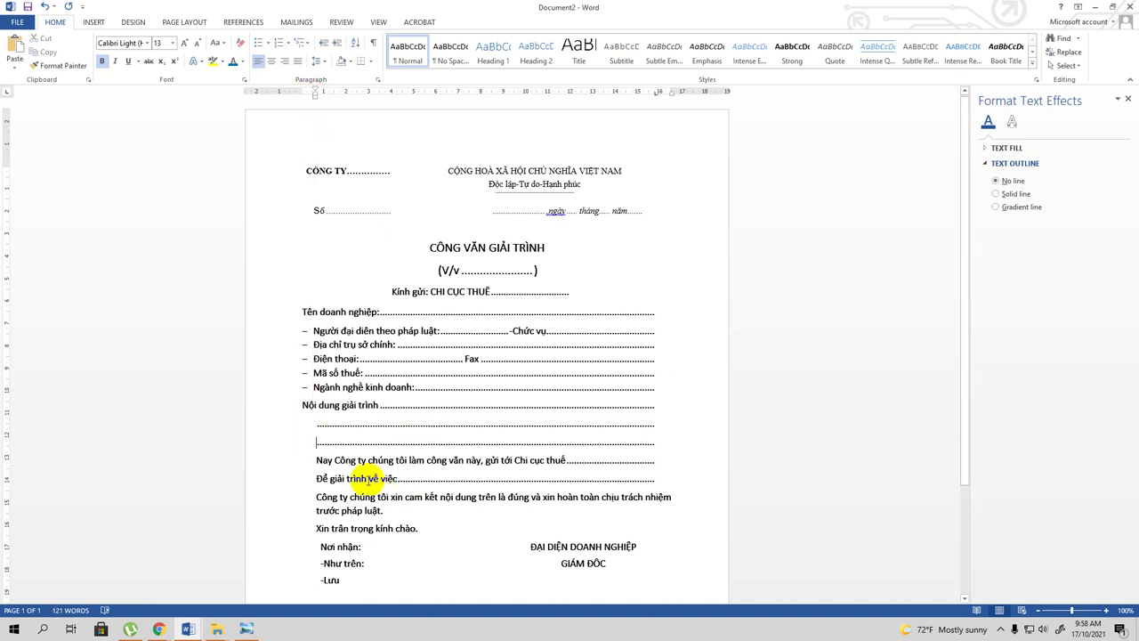
{"action": "mouse_move", "coordinate": [316, 426]}
{"action": "left_mouse_down"}
{"action": "mouse_move", "coordinate": [337, 476]}
{"action": "mouse_move", "coordinate": [386, 510]}
{"action": "left_mouse_up"}
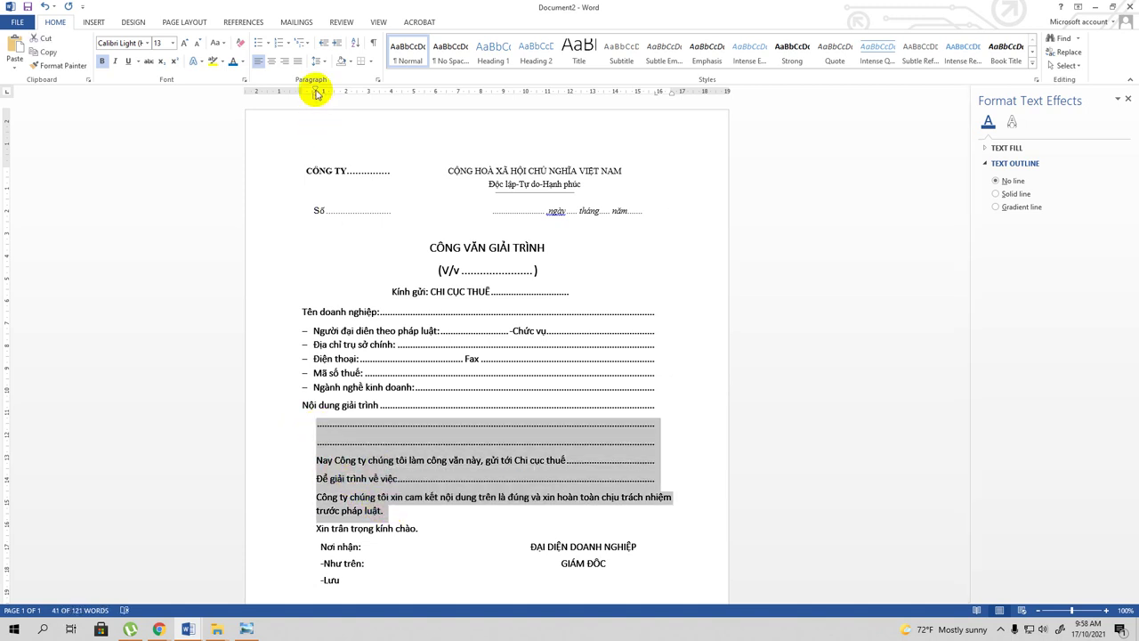
{"action": "left_click_drag", "start_coordinate": [318, 92], "coordinate": [303, 95]}
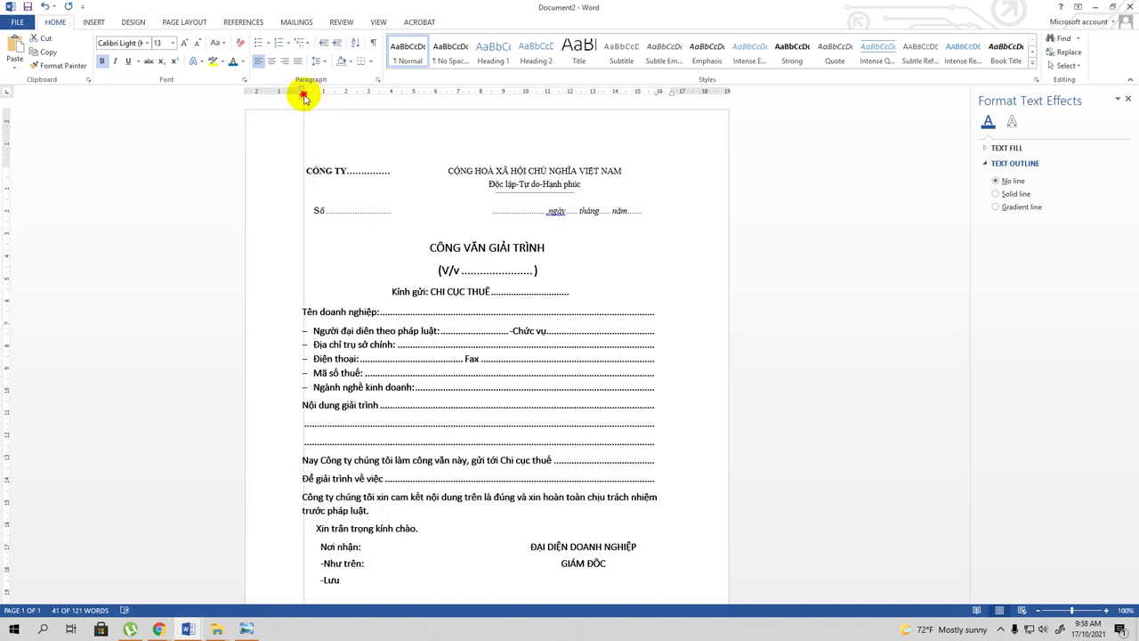
{"action": "left_click", "coordinate": [663, 382]}
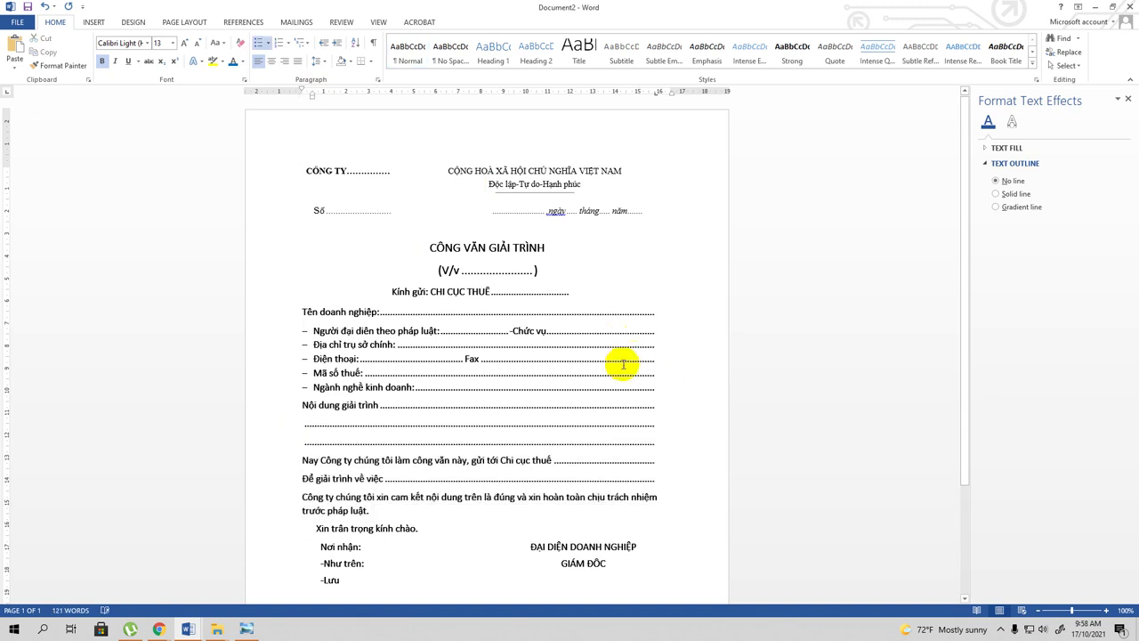
{"action": "scroll", "coordinate": [623, 364], "scroll_direction": "down", "scroll_amount": 1}
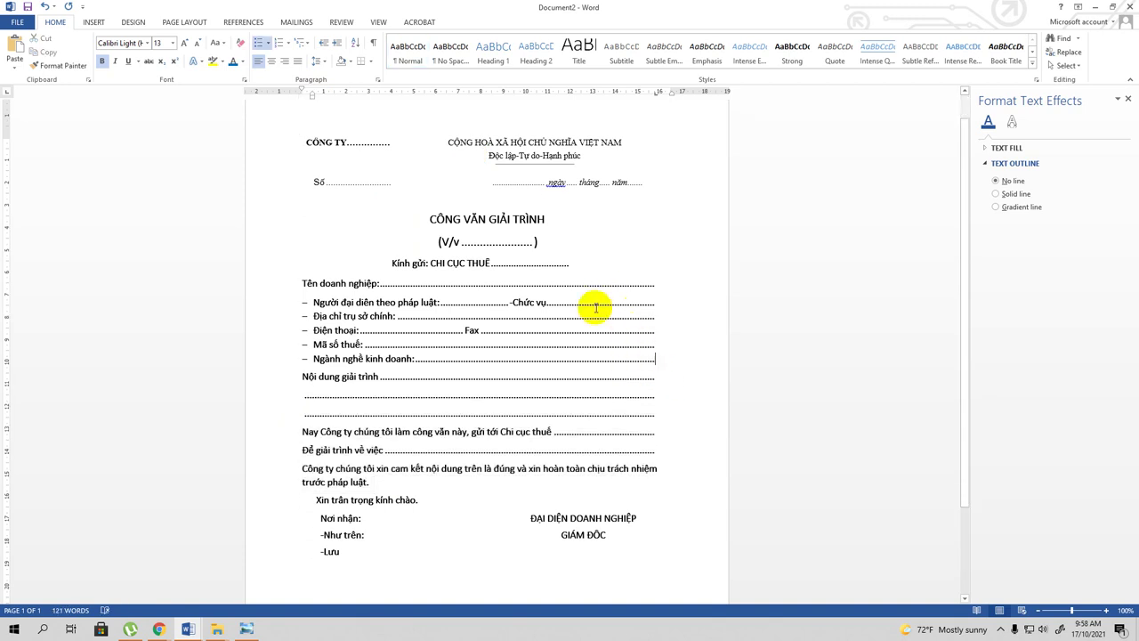
{"action": "left_click", "coordinate": [474, 198]}
Delete the empty line above the title and enlarge the page view to 116%.
{"action": "key", "text": "Delete"}
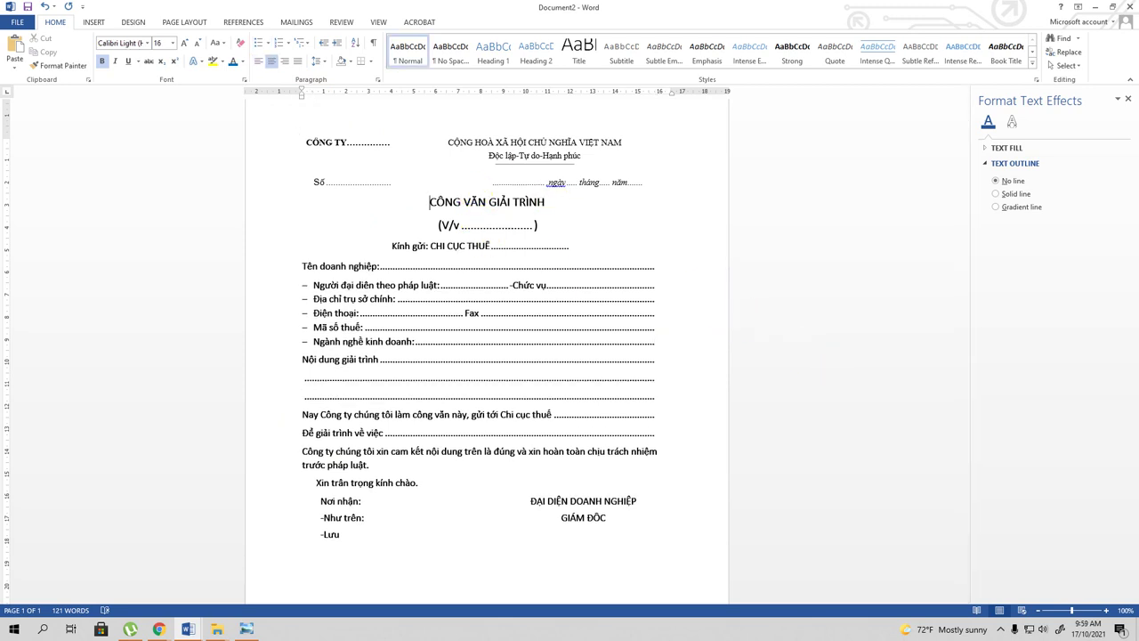
{"action": "scroll", "coordinate": [645, 352], "scroll_direction": "down", "scroll_amount": 1}
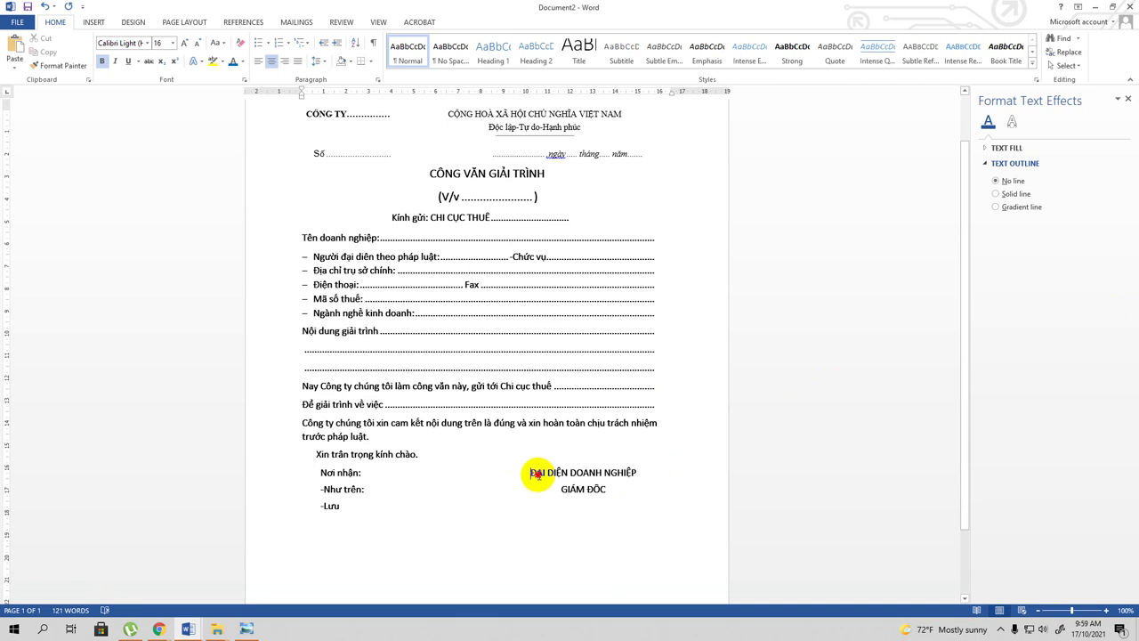
{"action": "left_click_drag", "start_coordinate": [531, 472], "coordinate": [602, 495]}
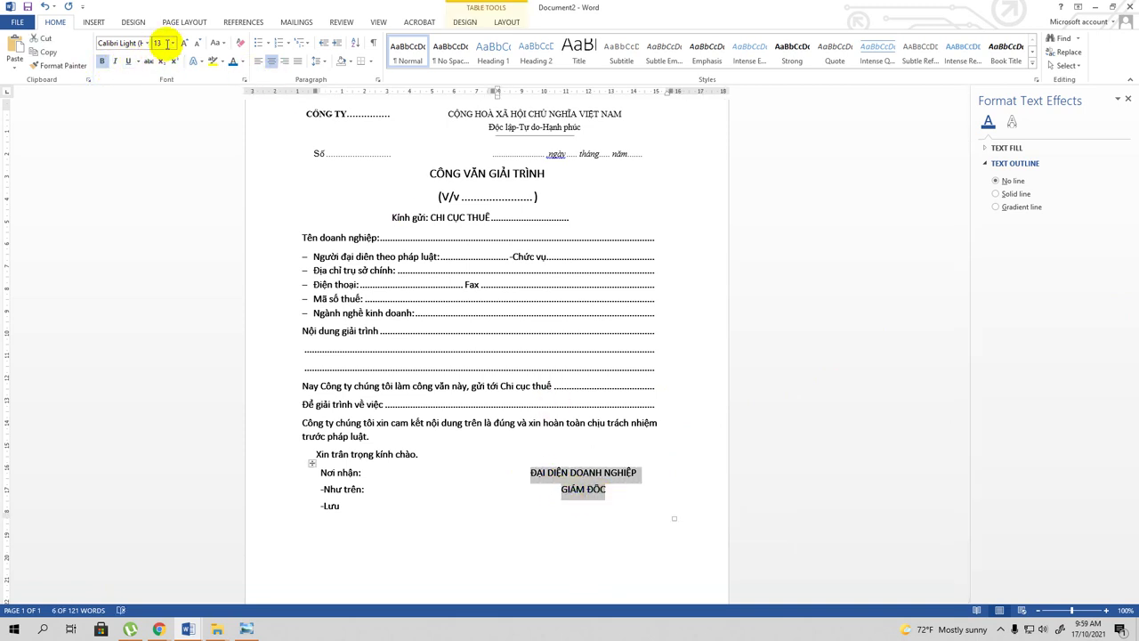
{"action": "left_click", "coordinate": [793, 347]}
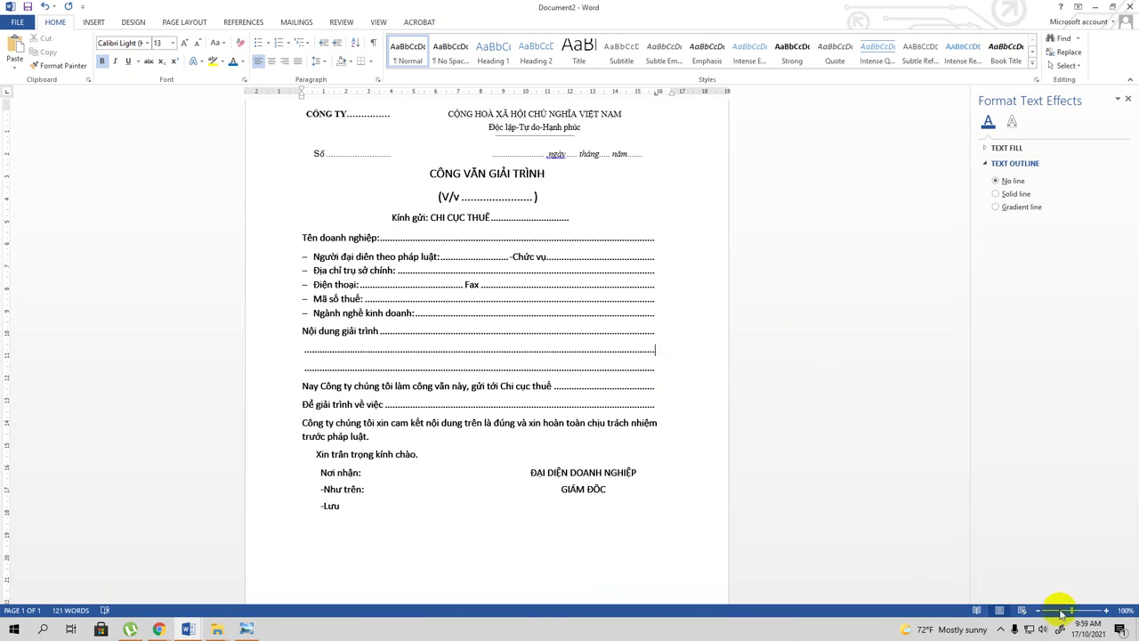
{"action": "left_click_drag", "start_coordinate": [1072, 610], "coordinate": [1076, 611]}
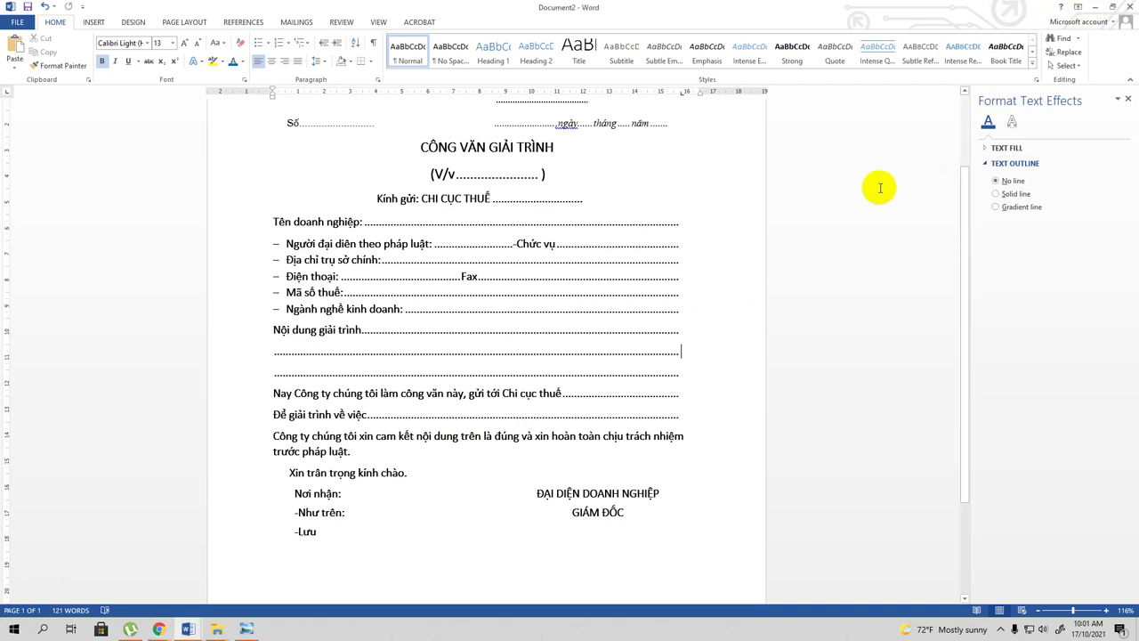
Bold 'CỘNG HOÀ XÃ HỘI CHỦ NGHĨA VIỆT NAM' and 'Độc lập-Tự do-Hạnh phúc' in the top header table.
{"action": "scroll", "coordinate": [881, 188], "scroll_direction": "up", "scroll_amount": 1}
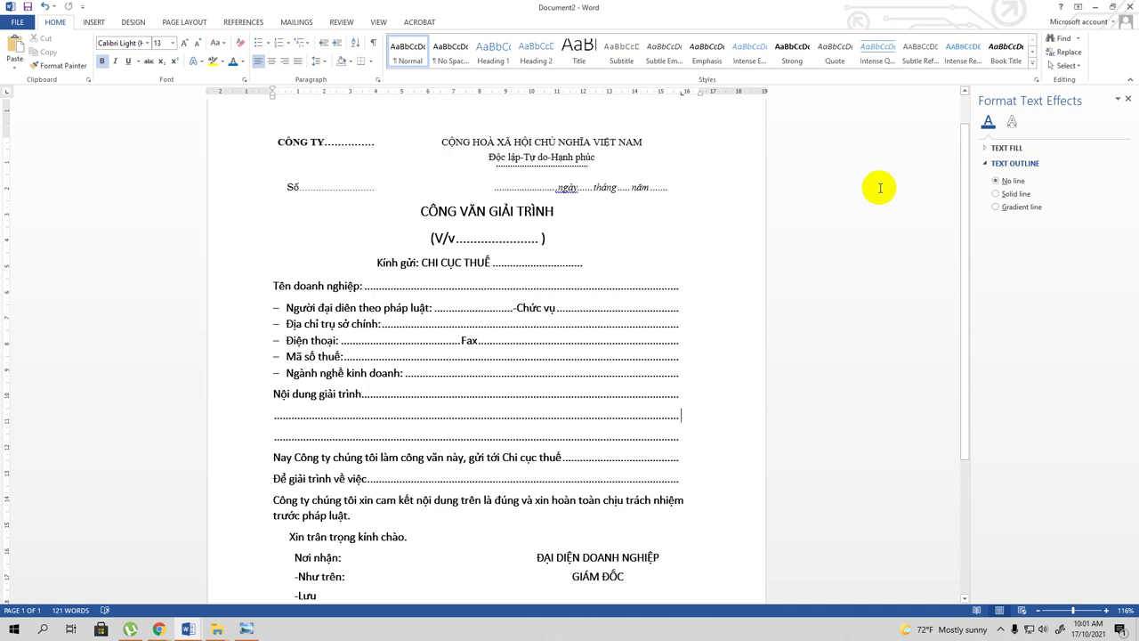
{"action": "left_click_drag", "start_coordinate": [439, 140], "coordinate": [645, 143]}
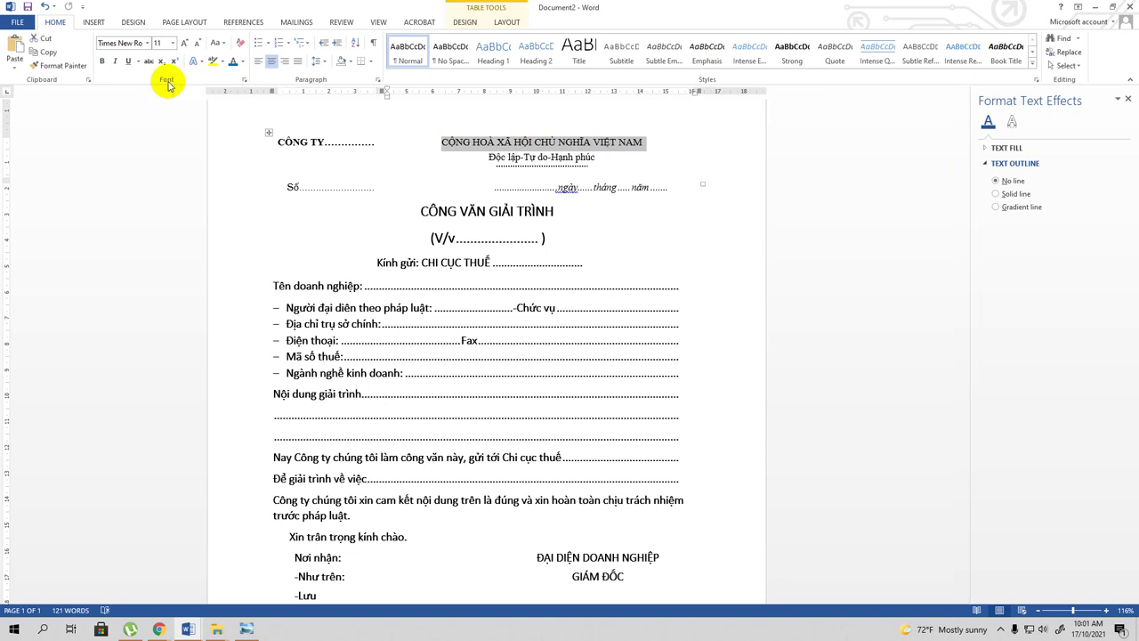
{"action": "left_click", "coordinate": [101, 60]}
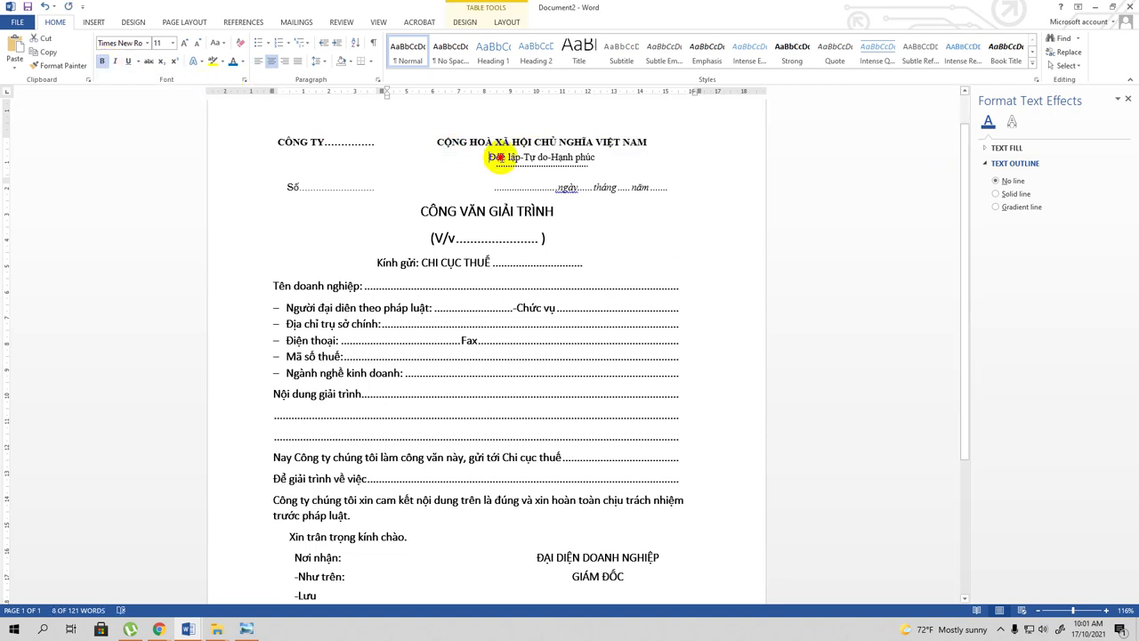
{"action": "left_click_drag", "start_coordinate": [489, 157], "coordinate": [596, 158]}
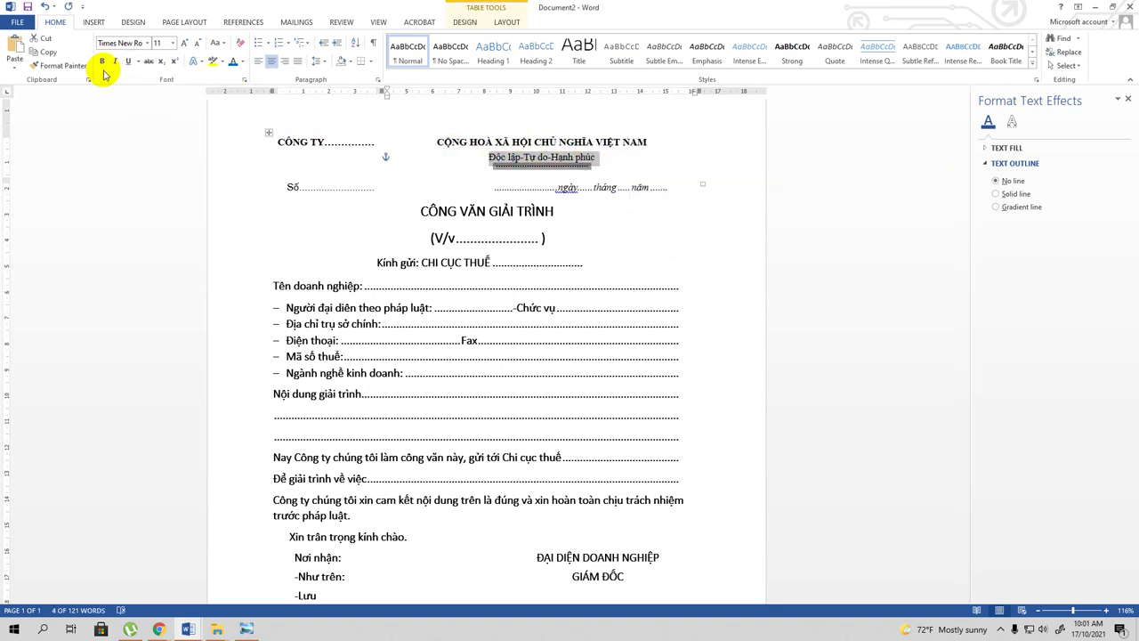
{"action": "left_click", "coordinate": [611, 156]}
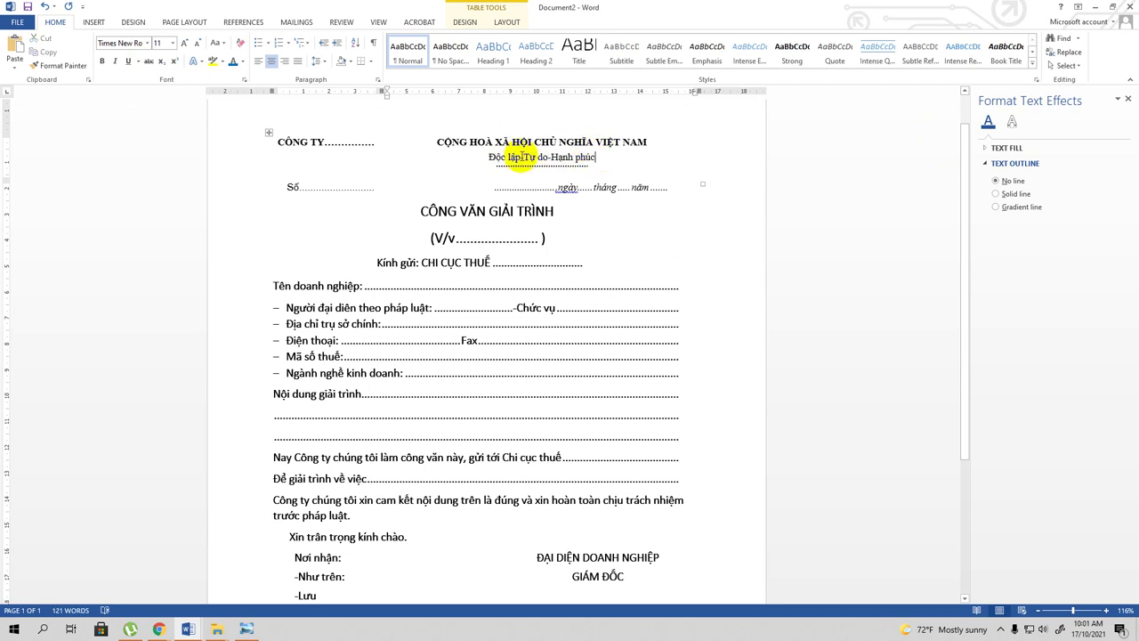
{"action": "triple_click", "coordinate": [523, 156]}
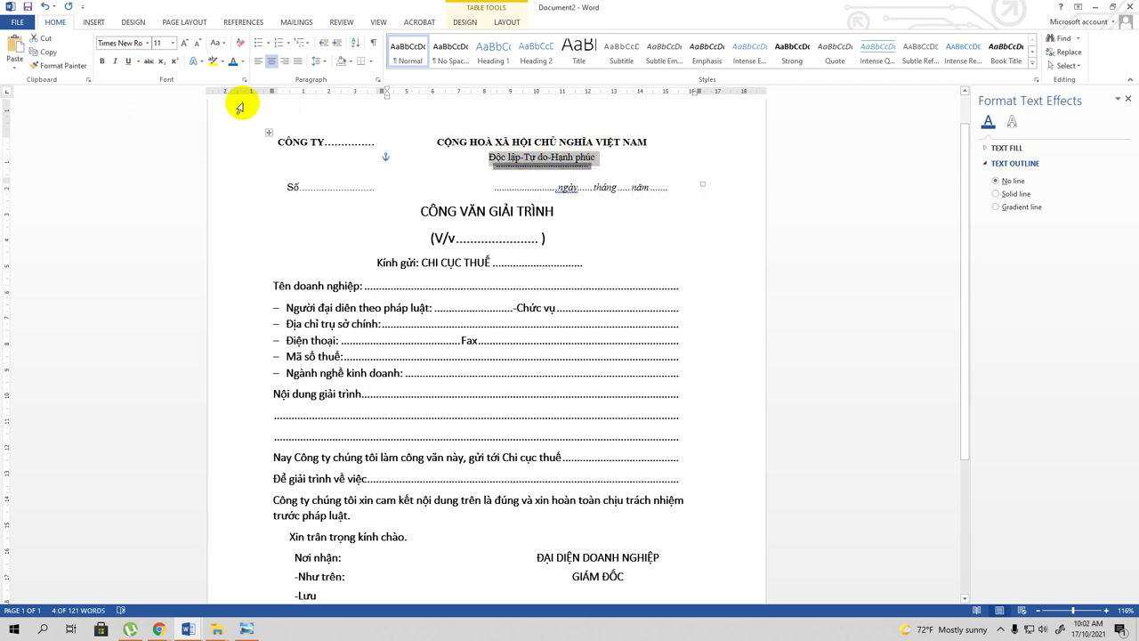
{"action": "left_click", "coordinate": [101, 61]}
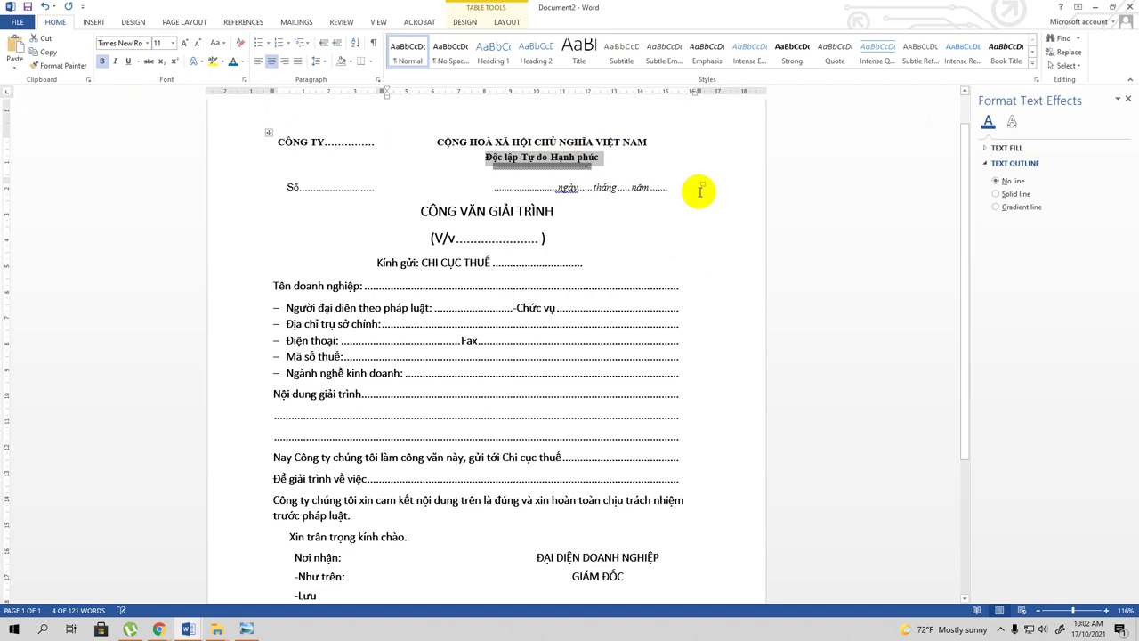
{"action": "left_click", "coordinate": [802, 231]}
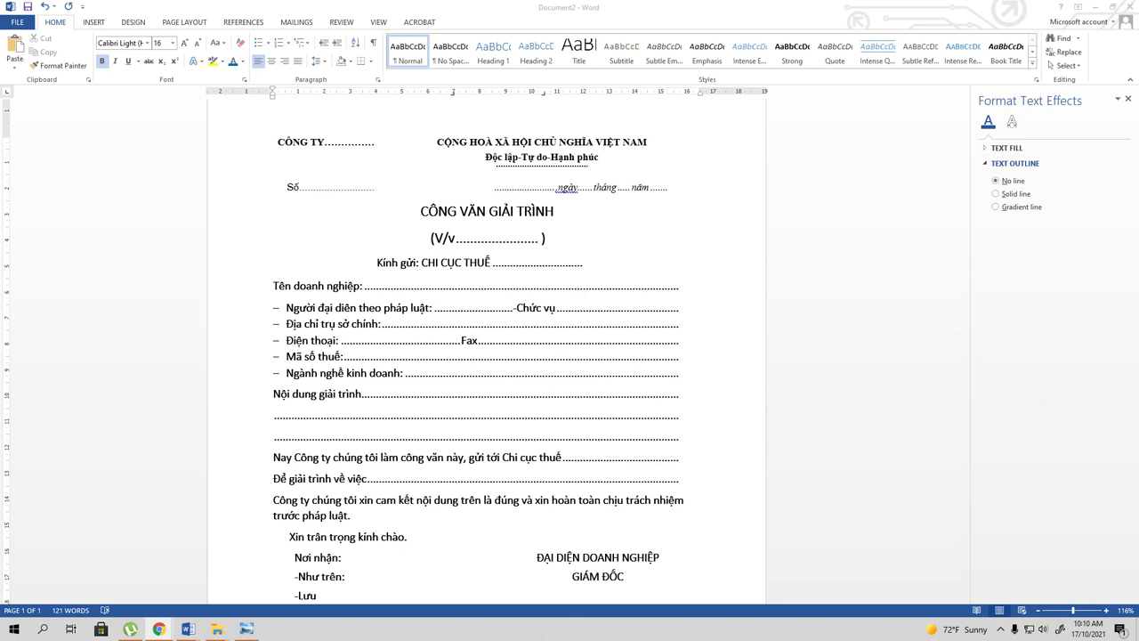
{"action": "scroll", "coordinate": [545, 374], "scroll_direction": "down", "scroll_amount": 1}
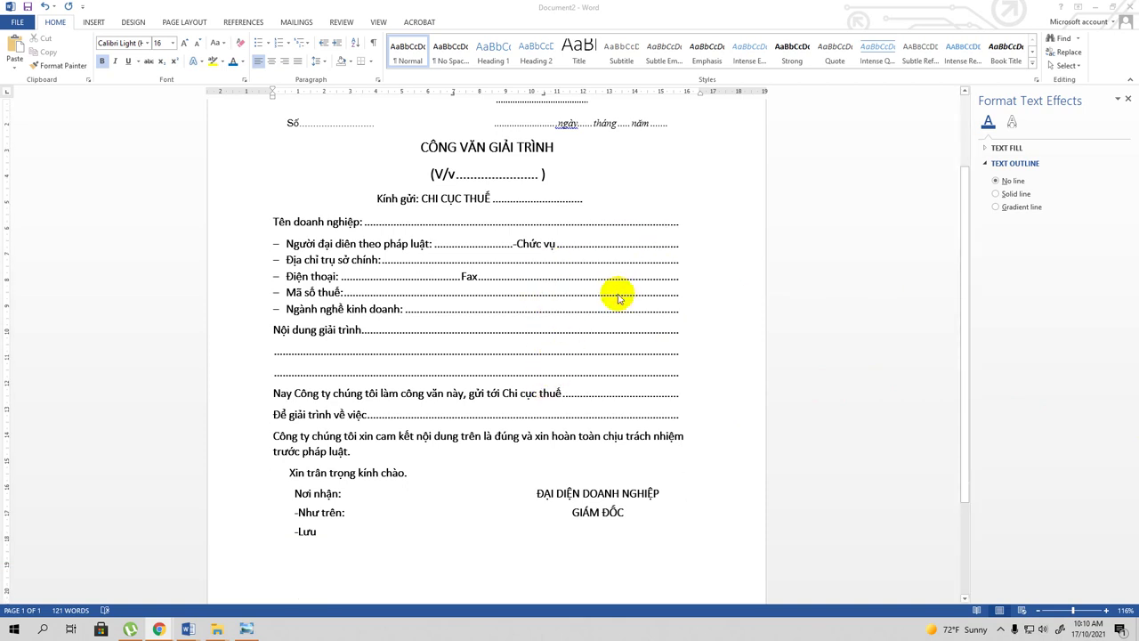
{"action": "scroll", "coordinate": [620, 298], "scroll_direction": "up", "scroll_amount": 1}
{"action": "scroll", "coordinate": [615, 297], "scroll_direction": "down", "scroll_amount": 2}
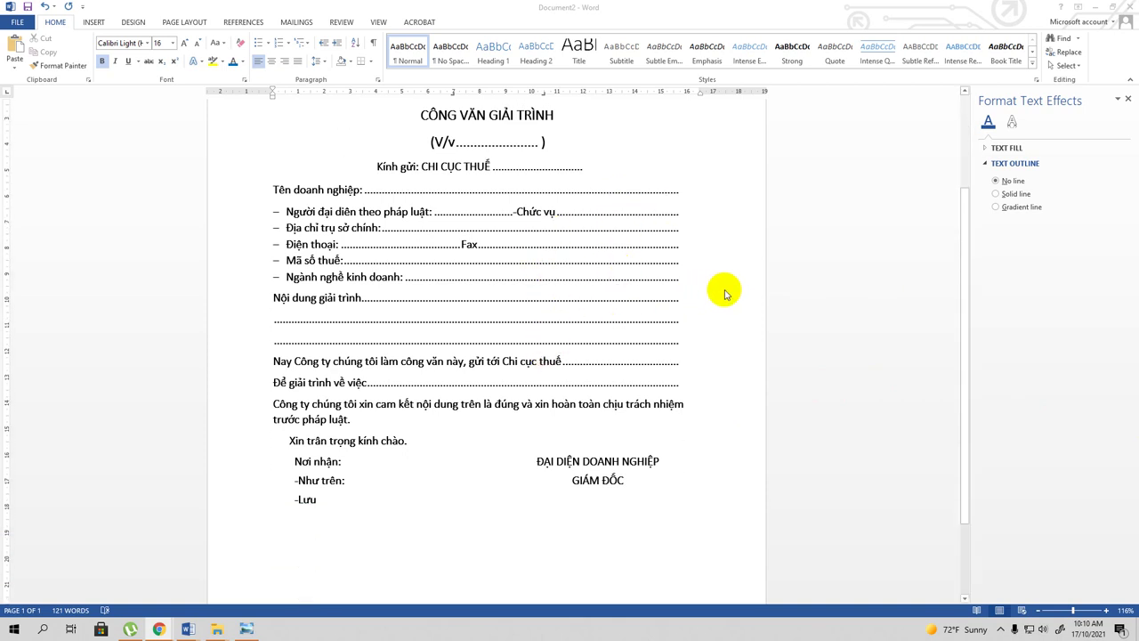
{"action": "scroll", "coordinate": [727, 294], "scroll_direction": "up", "scroll_amount": 3}
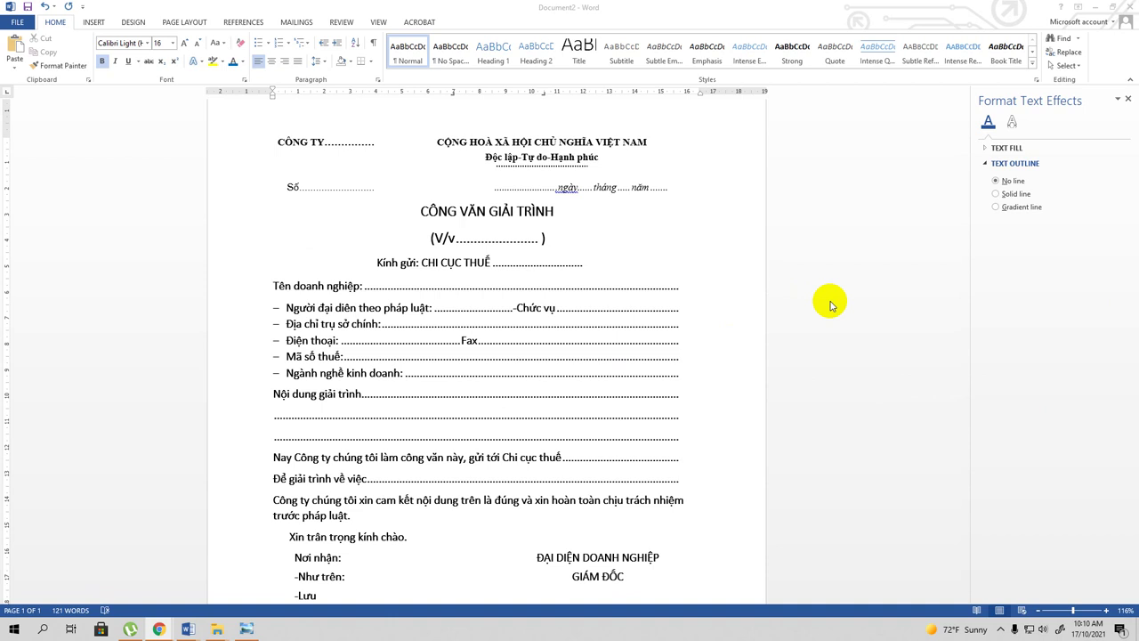
Launch Firefox from its desktop icon, leaving it running in the background.
{"action": "left_click", "coordinate": [1094, 8]}
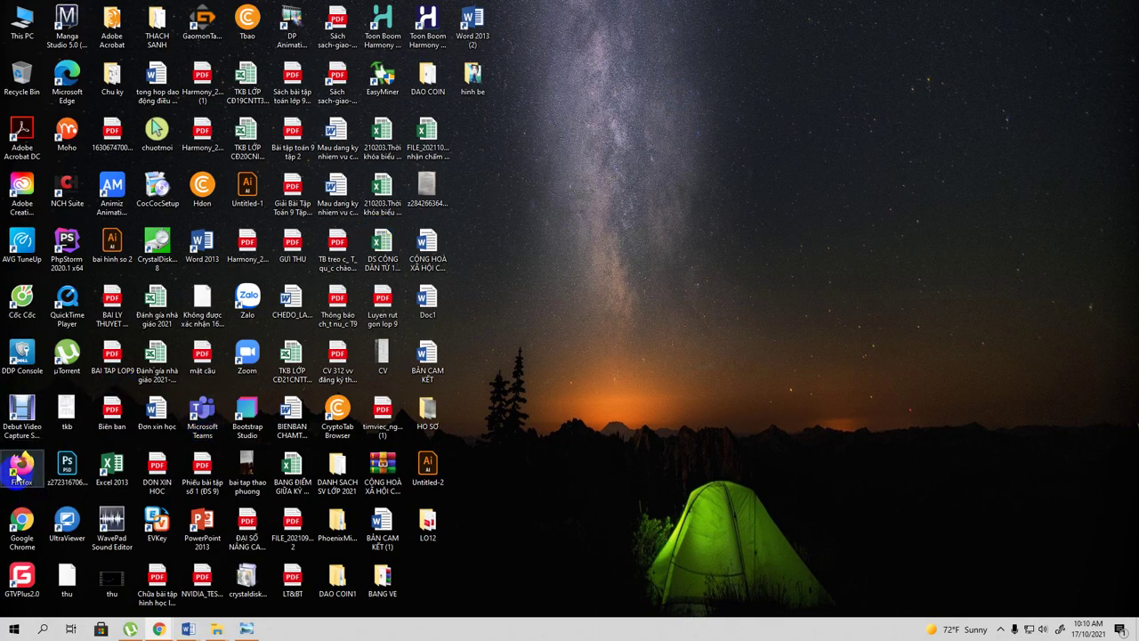
{"action": "double_click", "coordinate": [21, 465]}
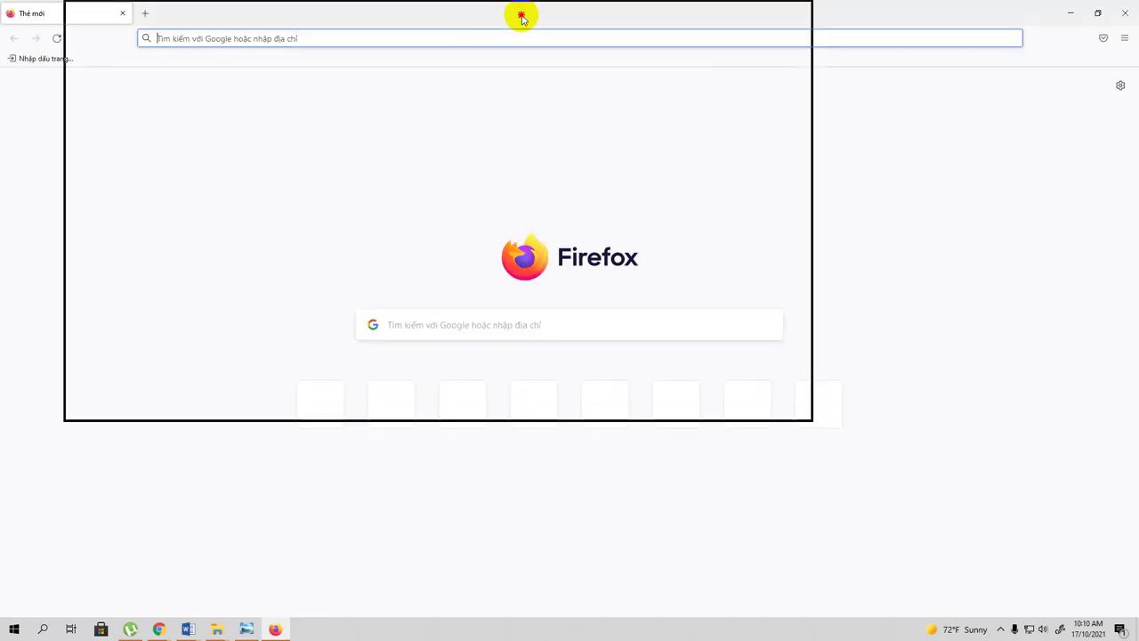
{"action": "key", "text": "super+d"}
Restore the Document2 tax explanation letter in Word to the front.
{"action": "mouse_move", "coordinate": [187, 625]}
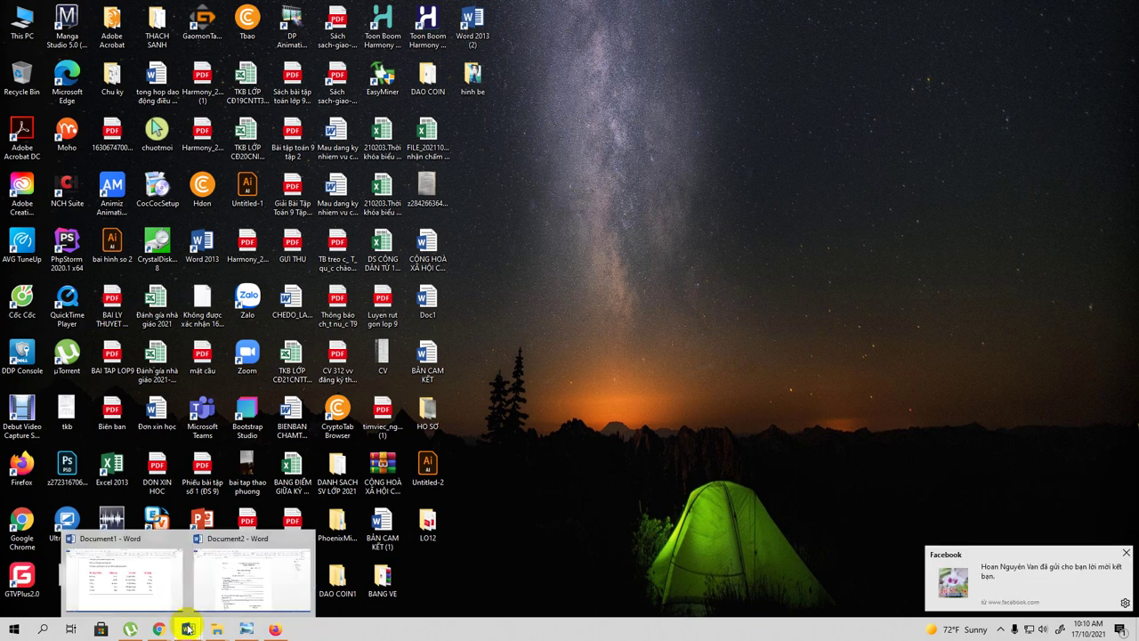
{"action": "left_click", "coordinate": [223, 585]}
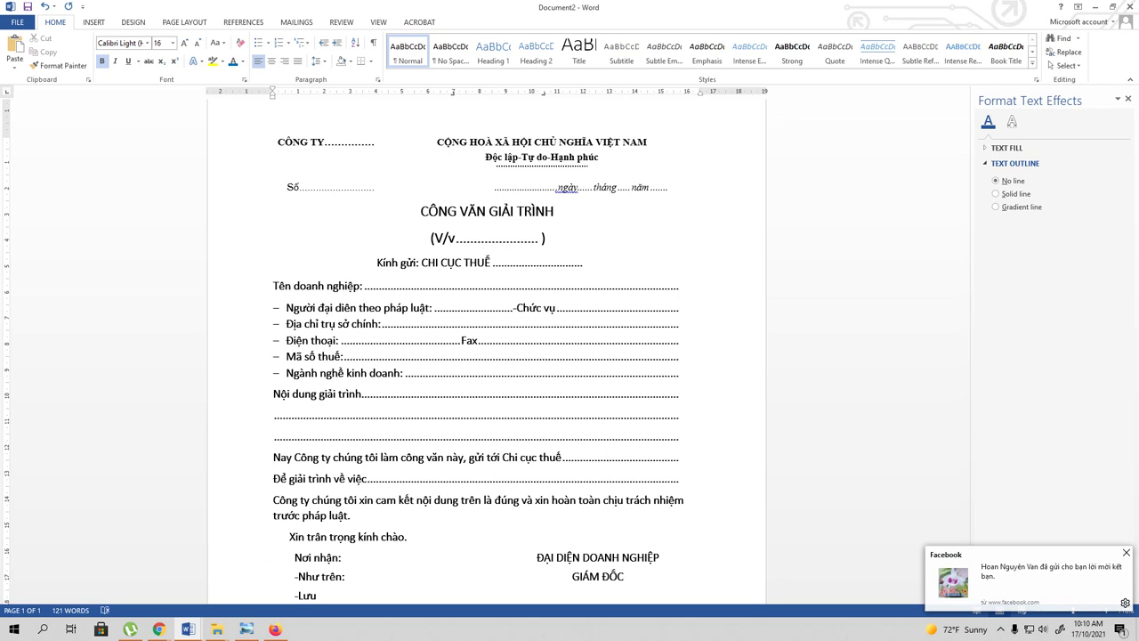
{"action": "key", "text": "alt+Tab"}
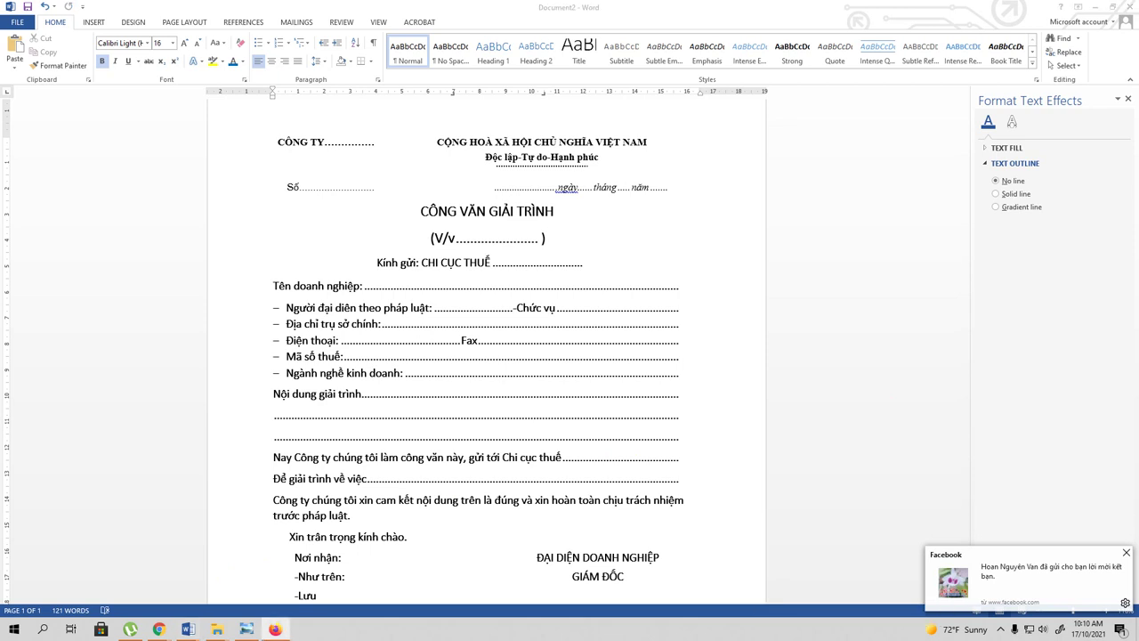
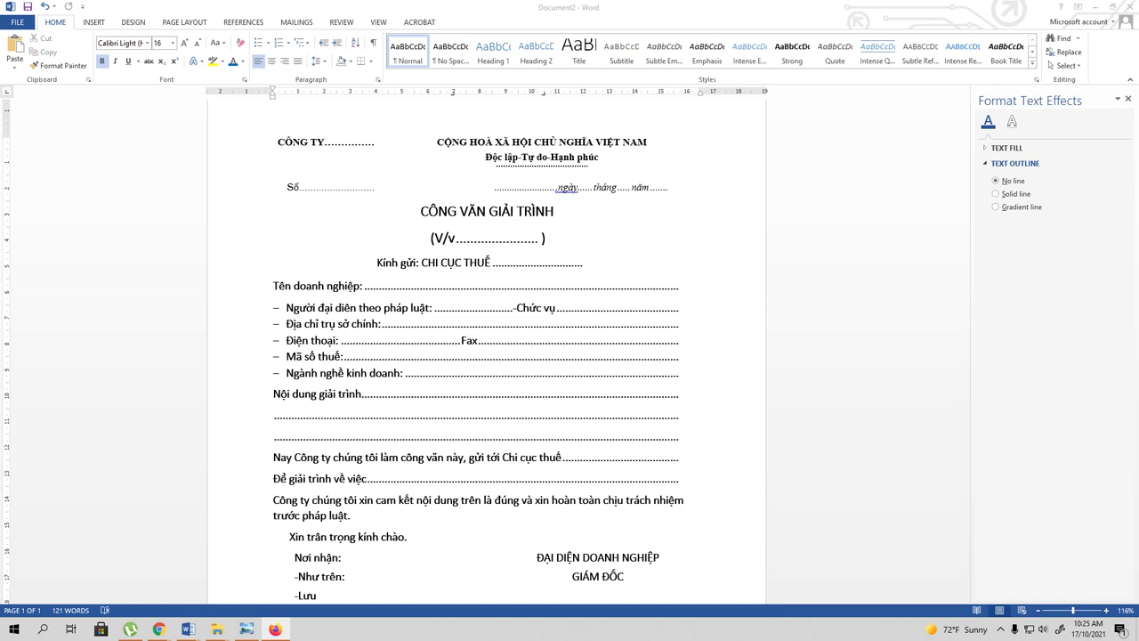
Place the cursor after the letter's V/v line, then switch to the Firefox licence-form page.
{"action": "left_click", "coordinate": [545, 238]}
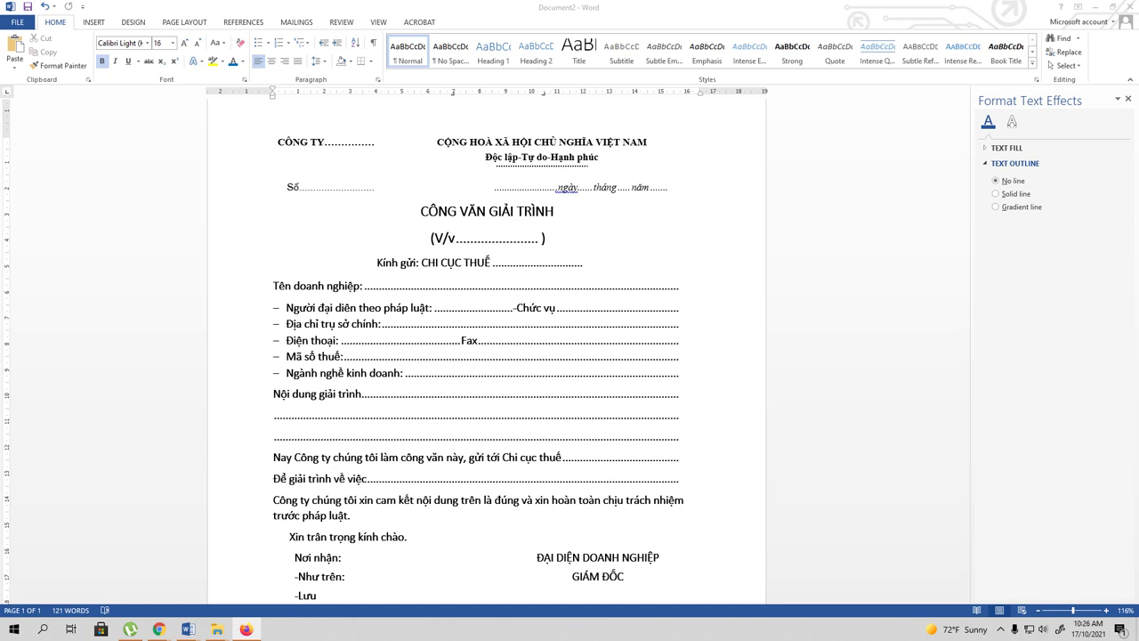
{"action": "scroll", "coordinate": [668, 103], "scroll_direction": "up", "scroll_amount": 1}
{"action": "key", "text": "alt+Tab"}
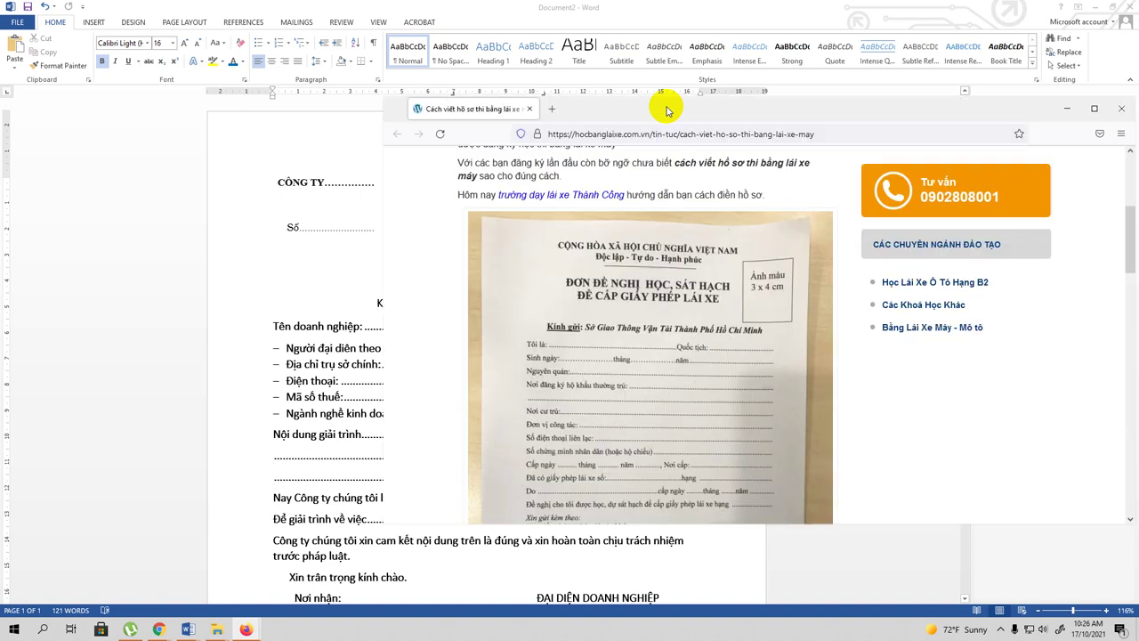
{"action": "scroll", "coordinate": [751, 293], "scroll_direction": "down", "scroll_amount": 1}
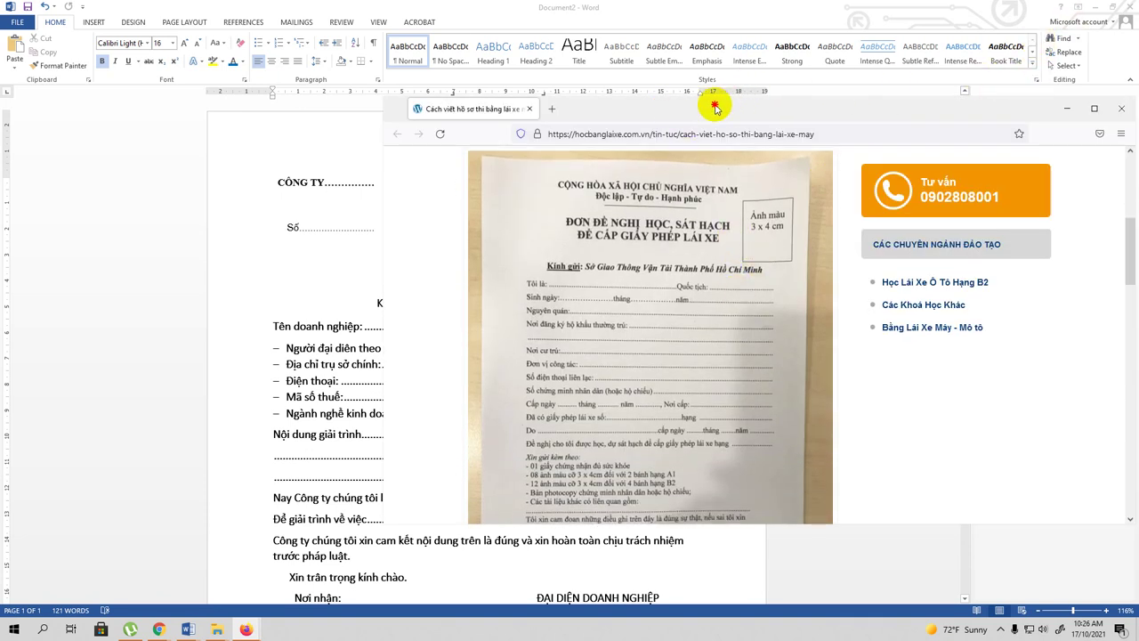
Maximize the Firefox window and zoom in so the application form is readable.
{"action": "left_click_drag", "start_coordinate": [1014, 106], "coordinate": [941, 109]}
{"action": "left_click", "coordinate": [1021, 111]}
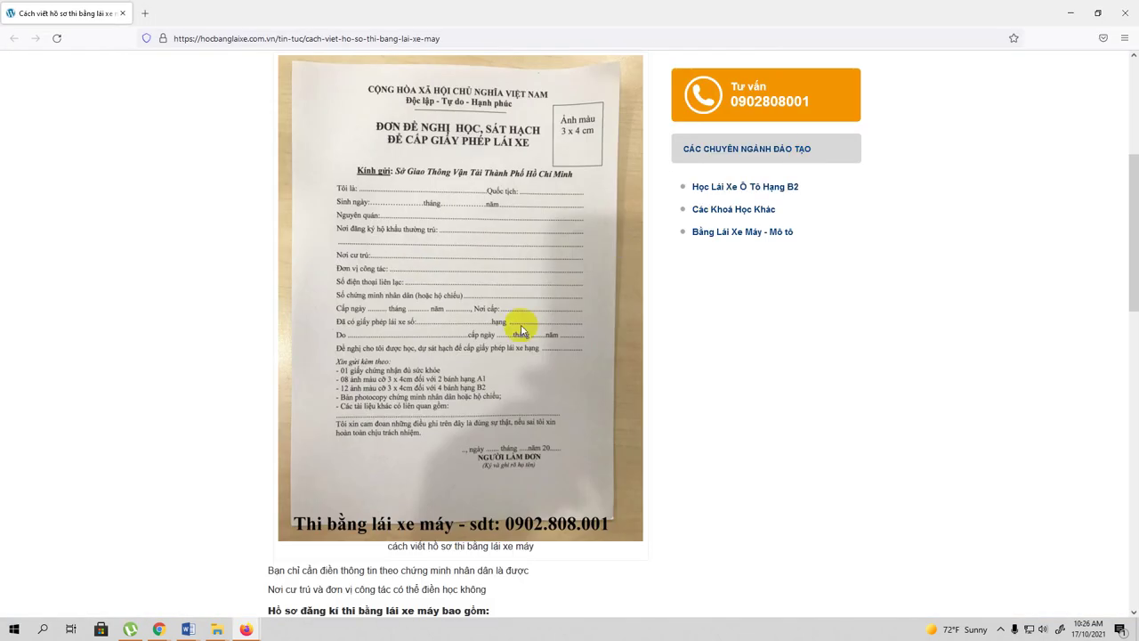
{"action": "scroll", "coordinate": [522, 329], "scroll_direction": "up", "scroll_amount": 2}
{"action": "scroll", "coordinate": [521, 330], "scroll_direction": "down", "scroll_amount": 1}
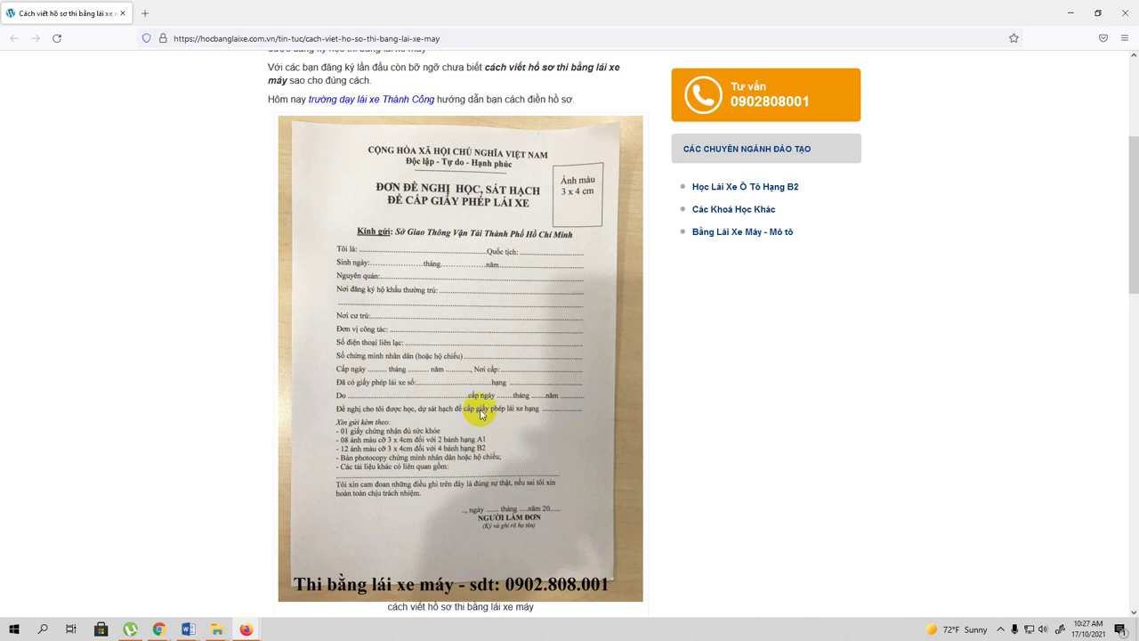
{"action": "key", "text": "ctrl+plus"}
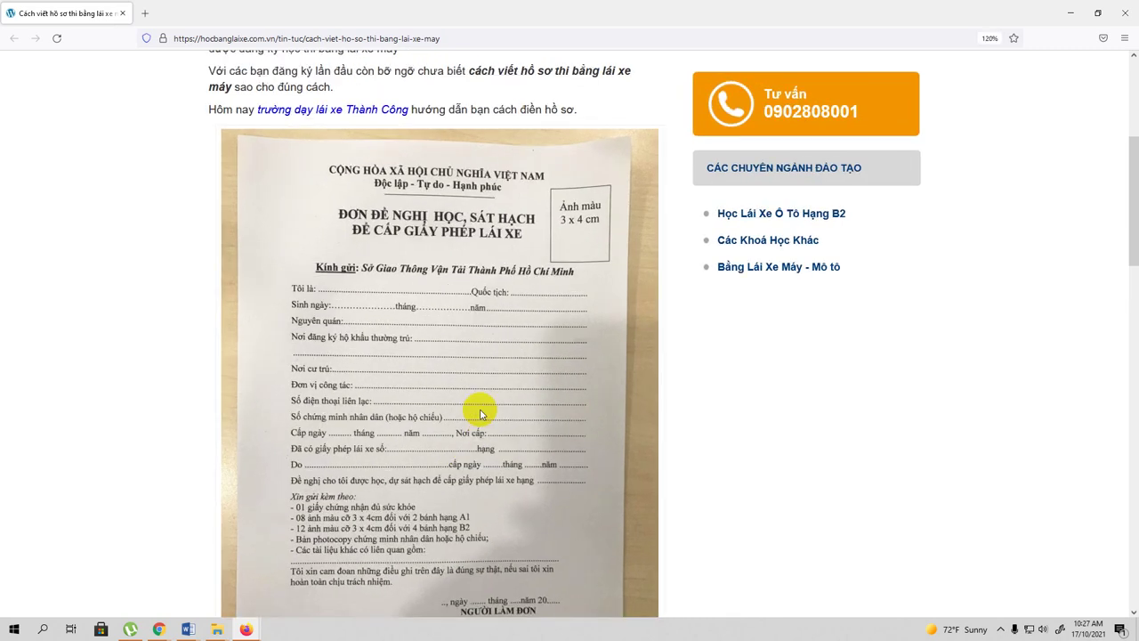
Scroll down and back up through the driving-licence application form sample.
{"action": "scroll", "coordinate": [479, 412], "scroll_direction": "down", "scroll_amount": 2}
{"action": "scroll", "coordinate": [479, 413], "scroll_direction": "up", "scroll_amount": 2}
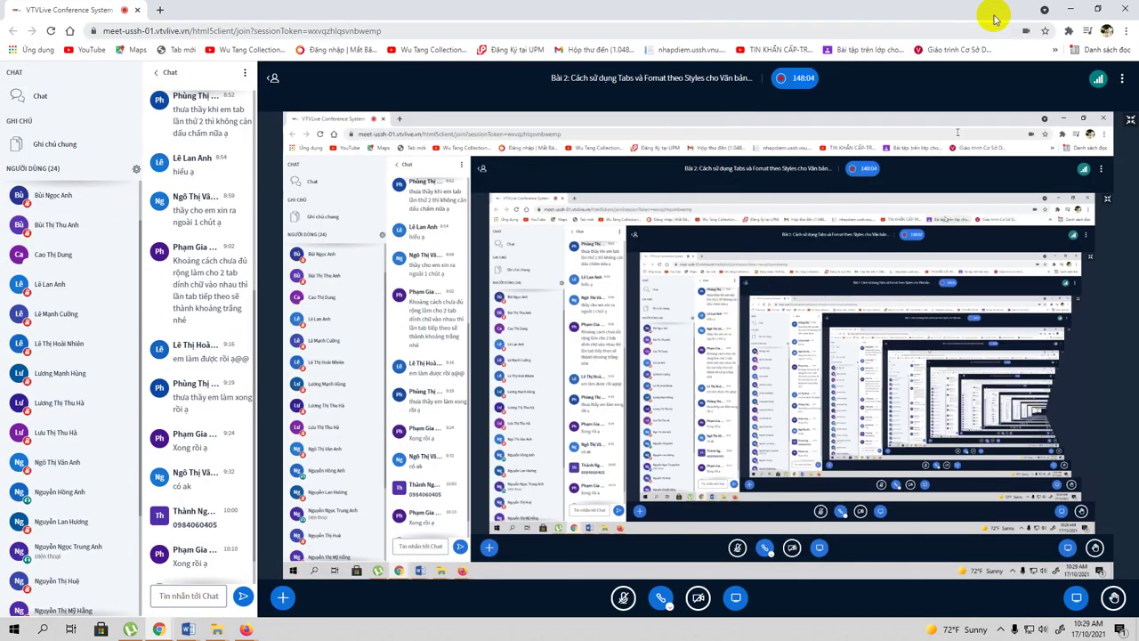
{"action": "left_click", "coordinate": [1071, 9]}
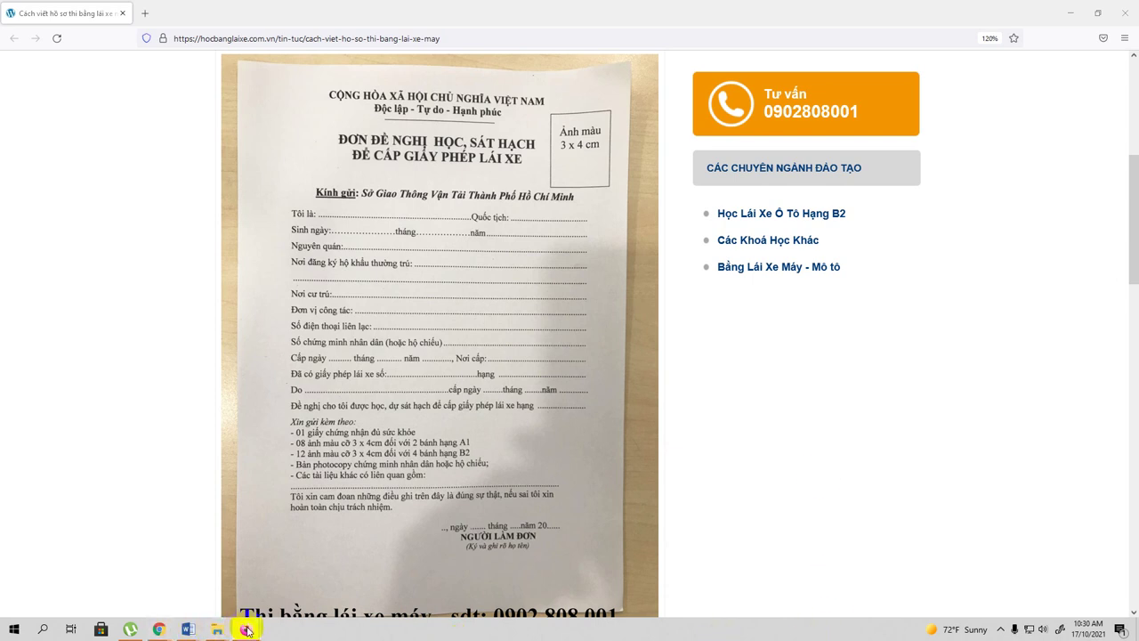
{"action": "mouse_move", "coordinate": [161, 630]}
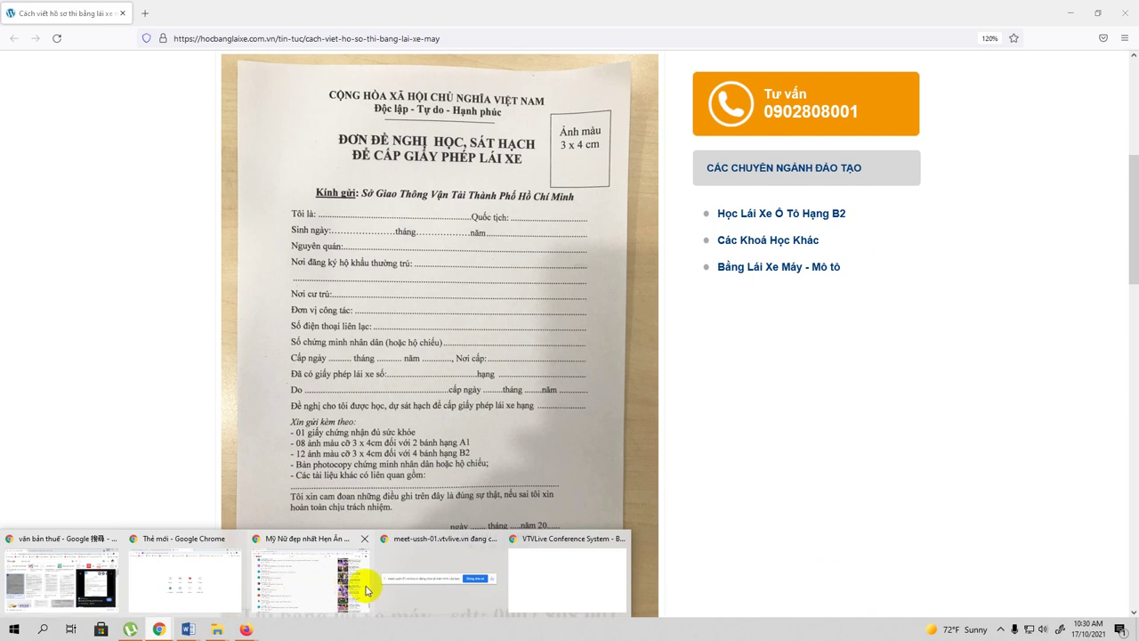
{"action": "left_click", "coordinate": [554, 594]}
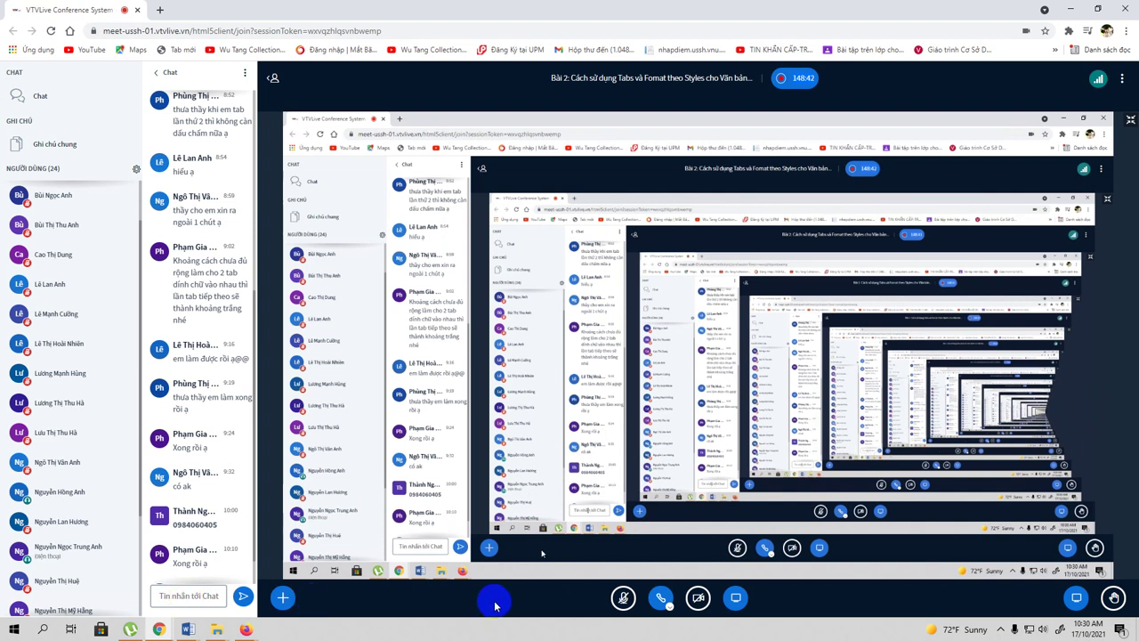
Unmute the VTVLive microphone and minimize Chrome to reveal the licence form again.
{"action": "left_click", "coordinate": [623, 599]}
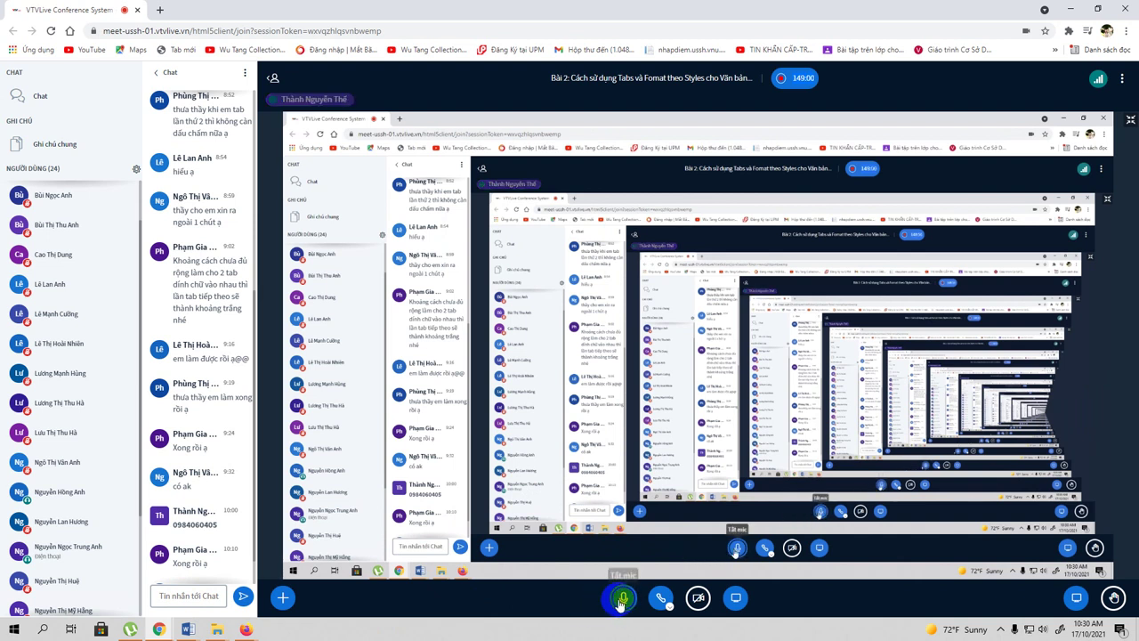
{"action": "left_click", "coordinate": [1049, 7]}
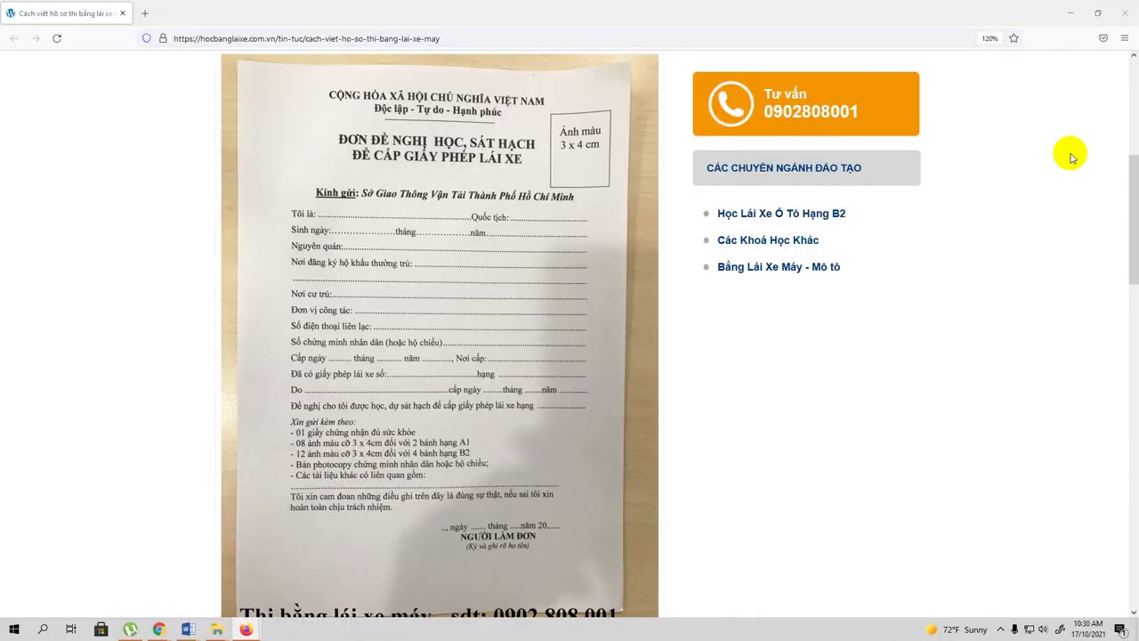